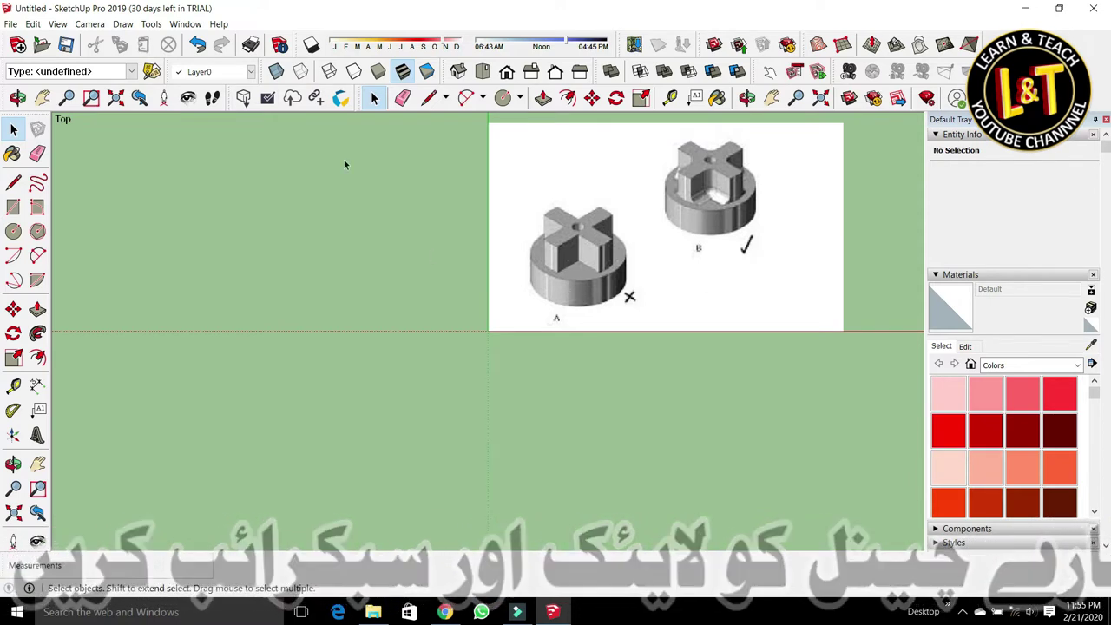
# Step: Move the reference image about 42' up and away from the origin to clear the drawing area
pyautogui.click(504, 97)
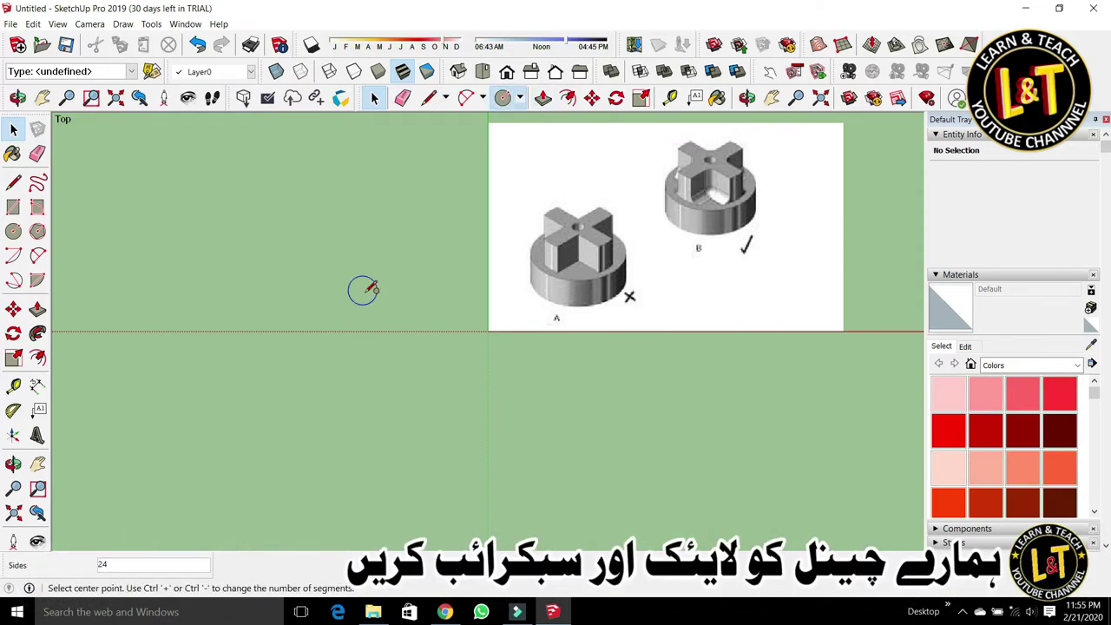
pyautogui.press('space')
pyautogui.scroll(-2, 455, 282)
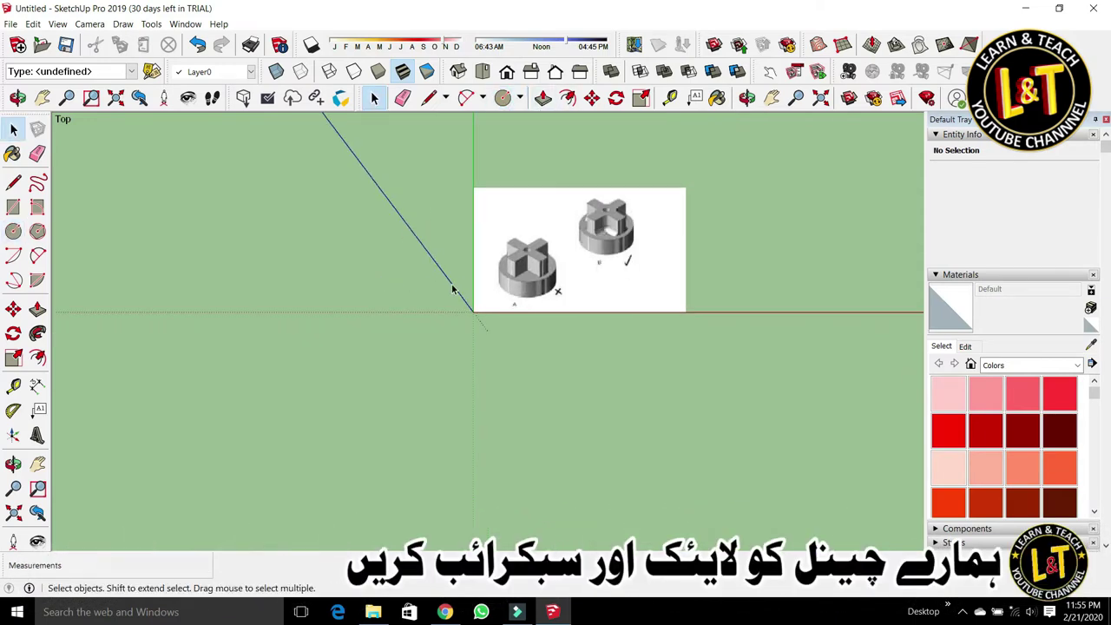
pyautogui.click(592, 97)
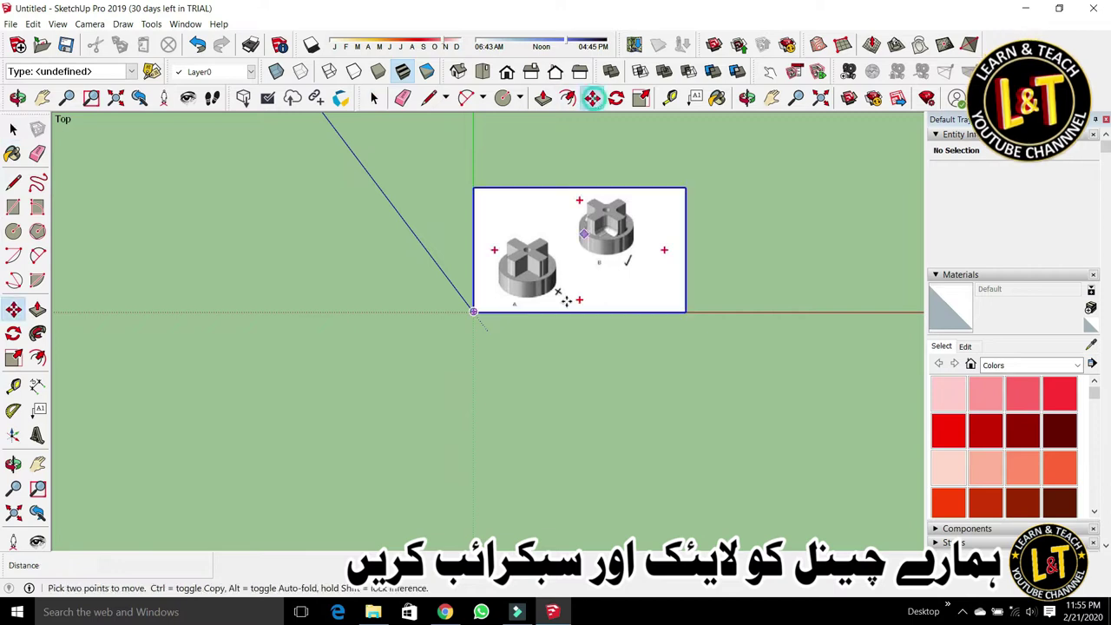
pyautogui.click(566, 273)
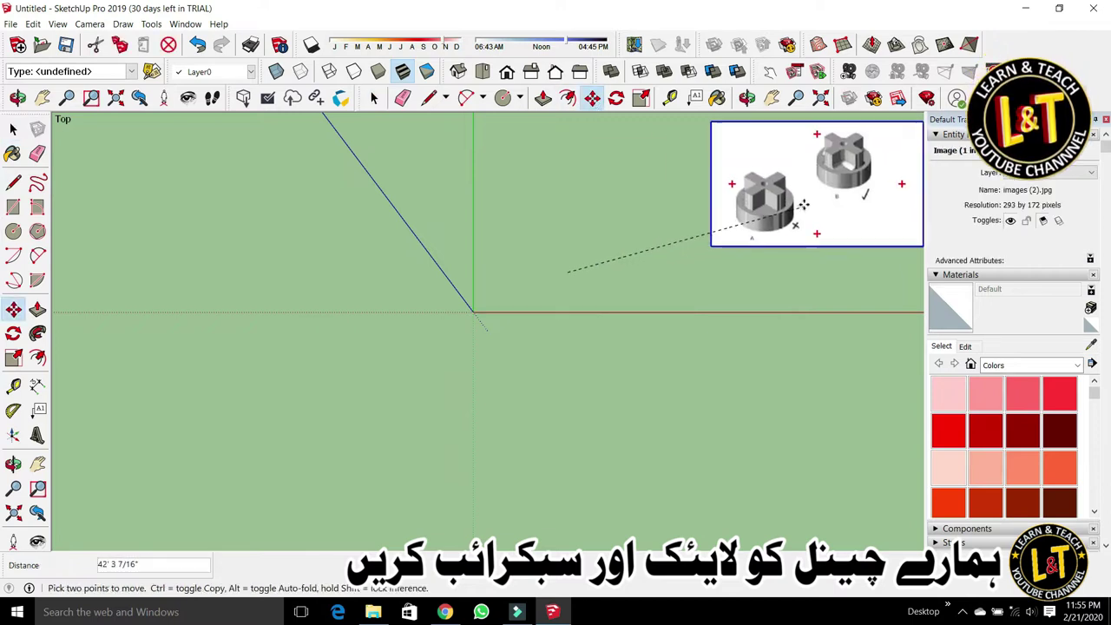
pyautogui.click(803, 206)
pyautogui.press('space')
pyautogui.click(487, 152)
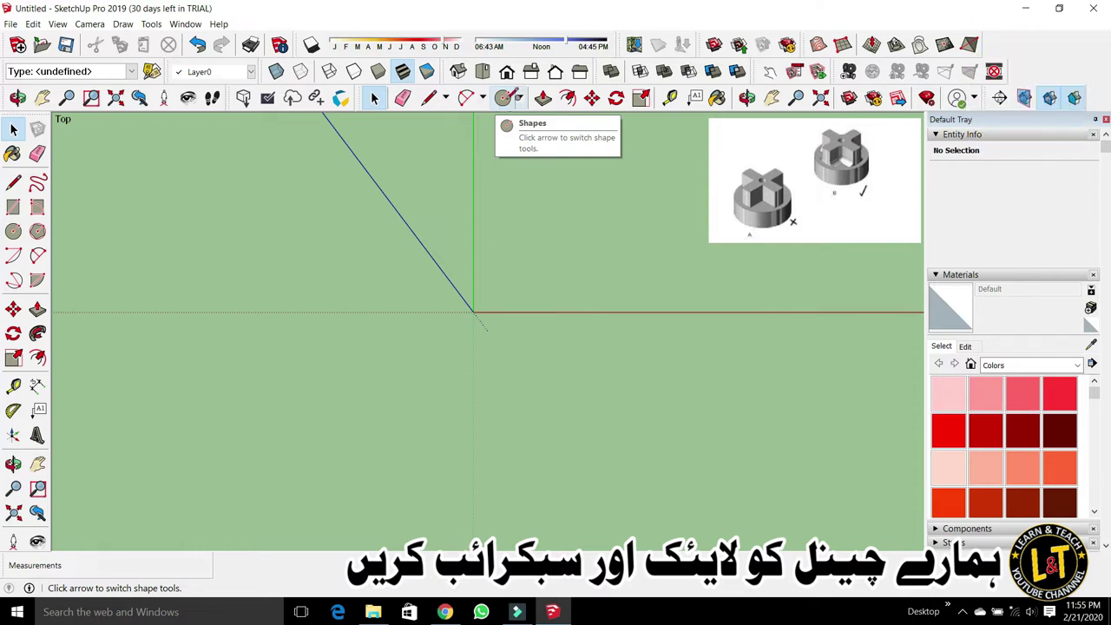
# Step: Draw a circle with a 2' radius centred on the origin
pyautogui.click(504, 99)
pyautogui.click(473, 310)
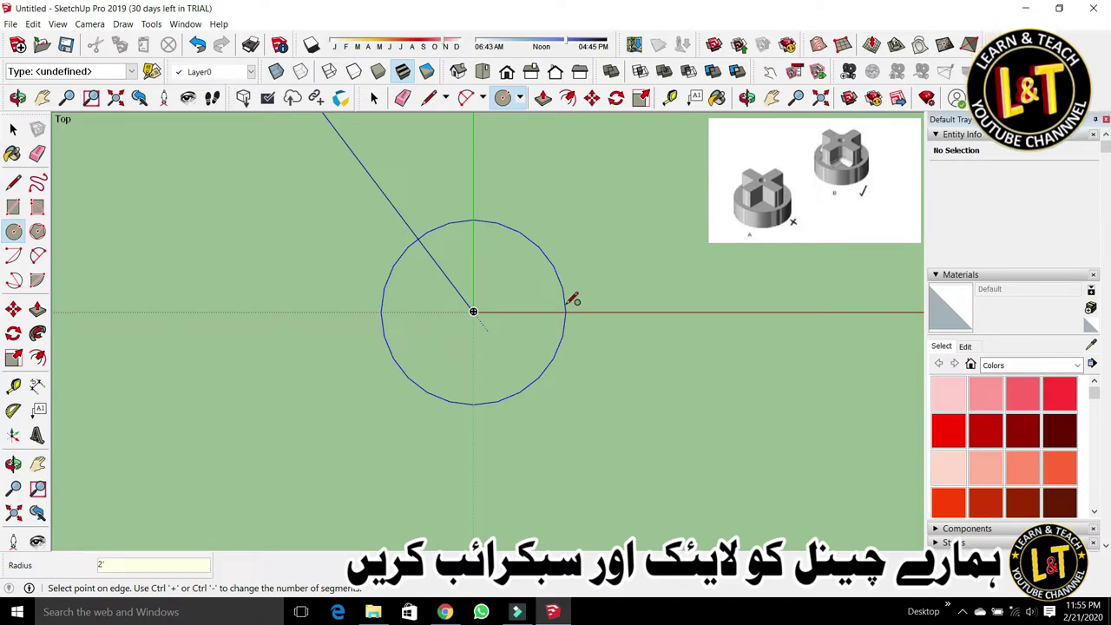
pyautogui.press('Escape')
pyautogui.scroll(4, 511, 330)
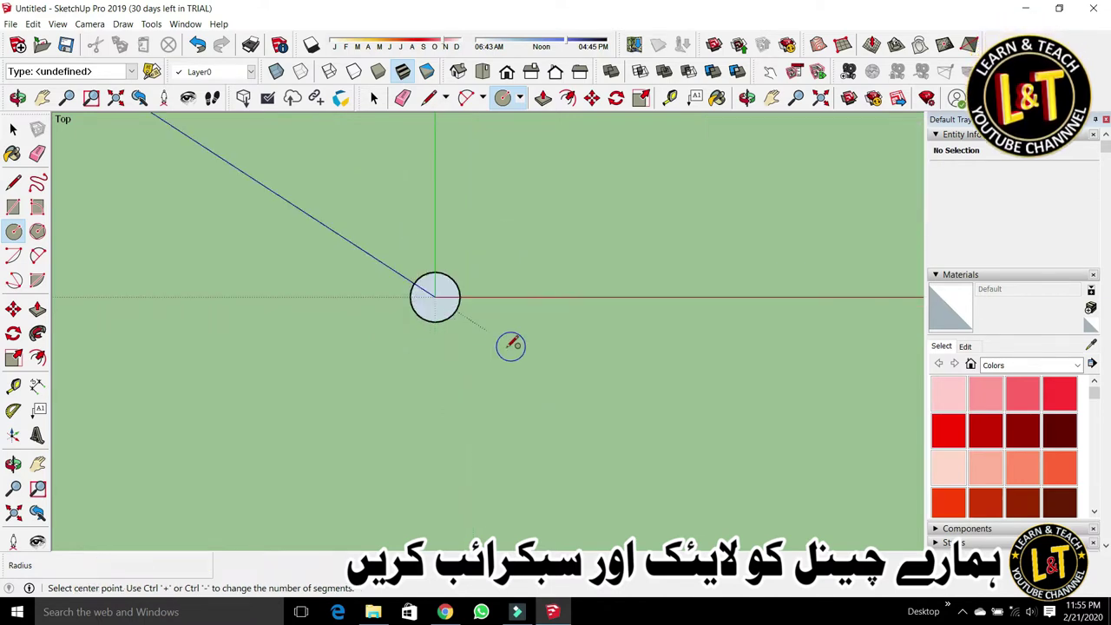
# Step: Move the reference image back towards the origin, placing it just beside the circle on the red axis
pyautogui.scroll(-3, 495, 338)
pyautogui.press('space')
pyautogui.click(816, 208)
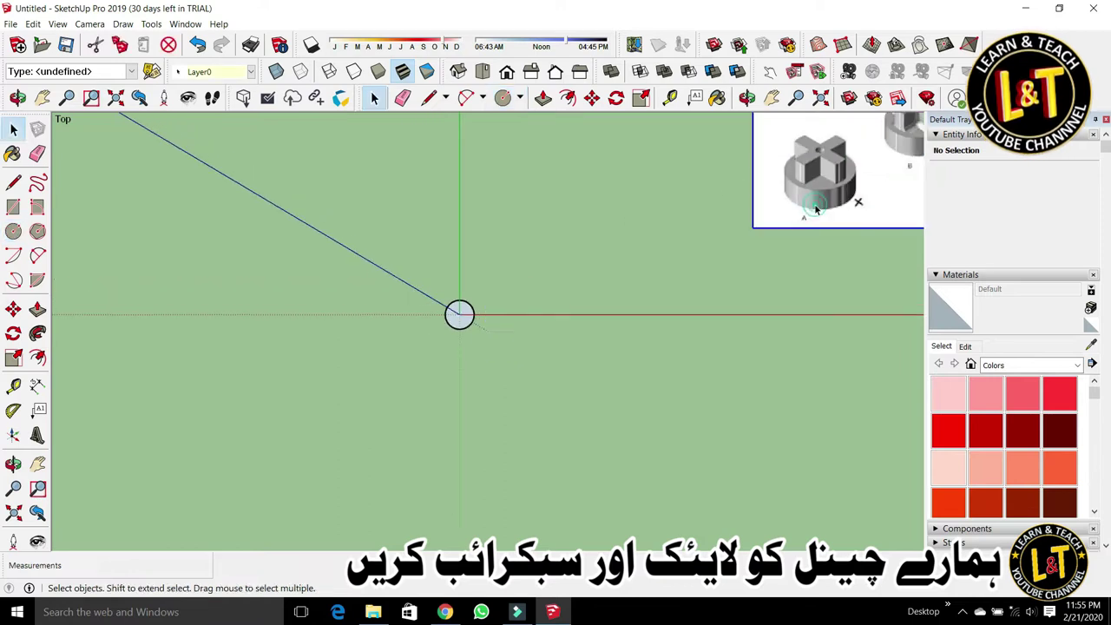
pyautogui.press('m')
pyautogui.click(814, 189)
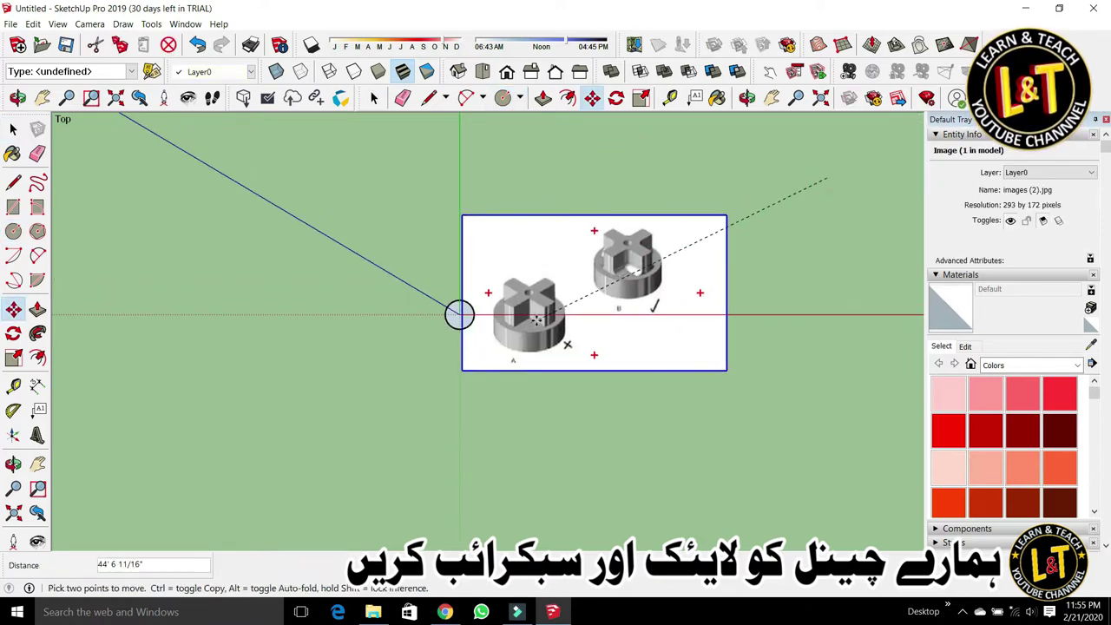
pyautogui.scroll(2, 549, 326)
pyautogui.scroll(1, 549, 325)
pyautogui.scroll(-3, 521, 327)
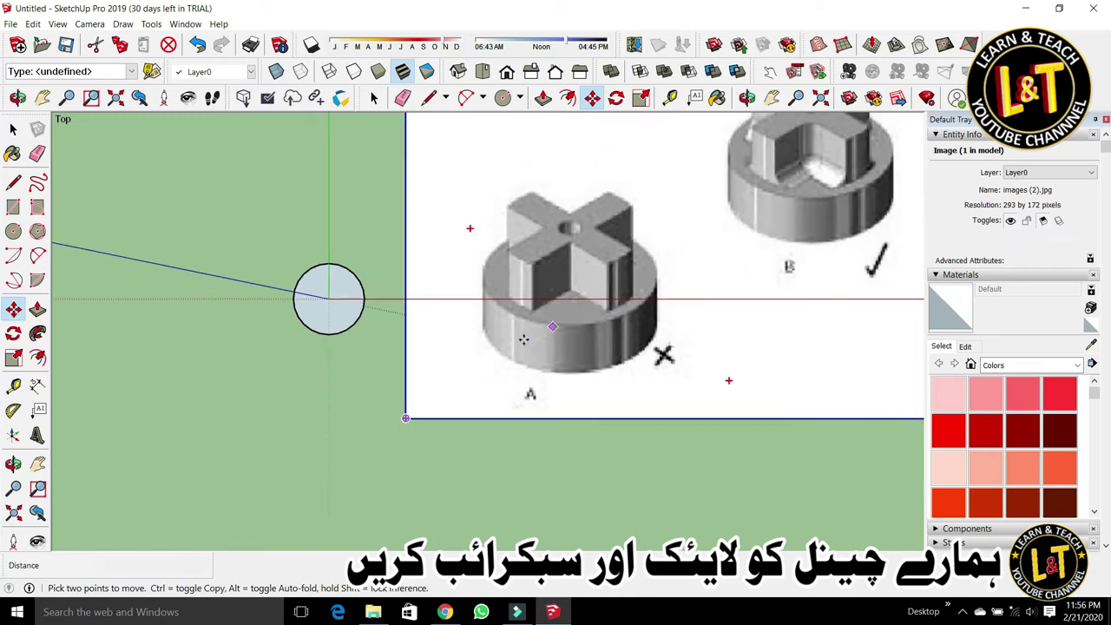
# Step: Examine the circle's smoothness beside the reference image and select its edge to check the circle's properties
pyautogui.moveTo(323, 372); pyautogui.dragTo(339, 367, button='middle')
pyautogui.scroll(-1, 339, 368)
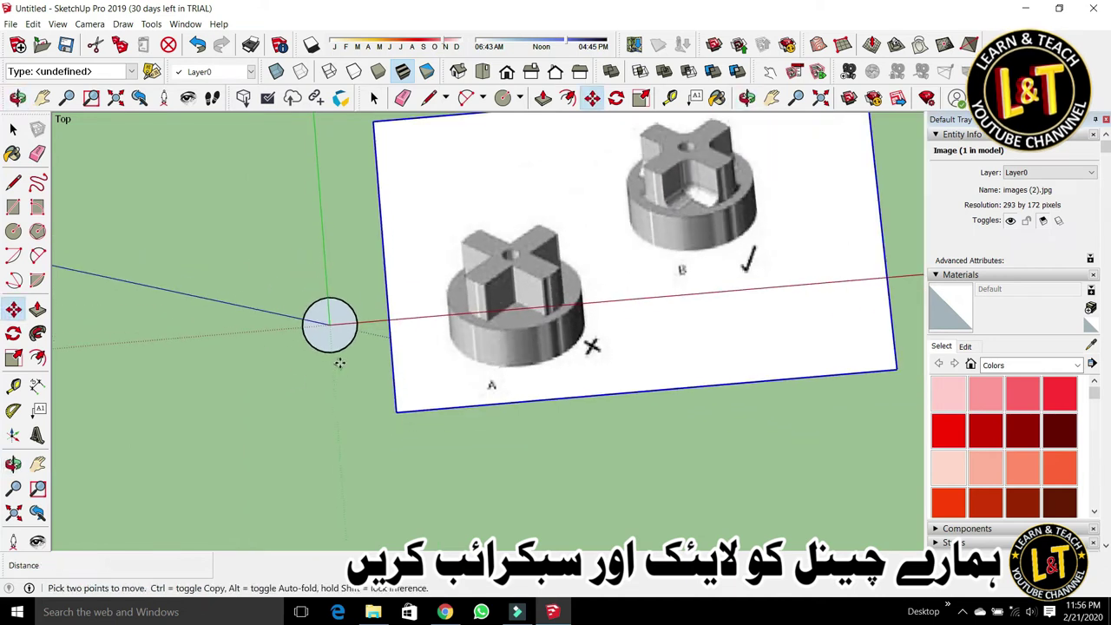
pyautogui.scroll(3, 321, 322)
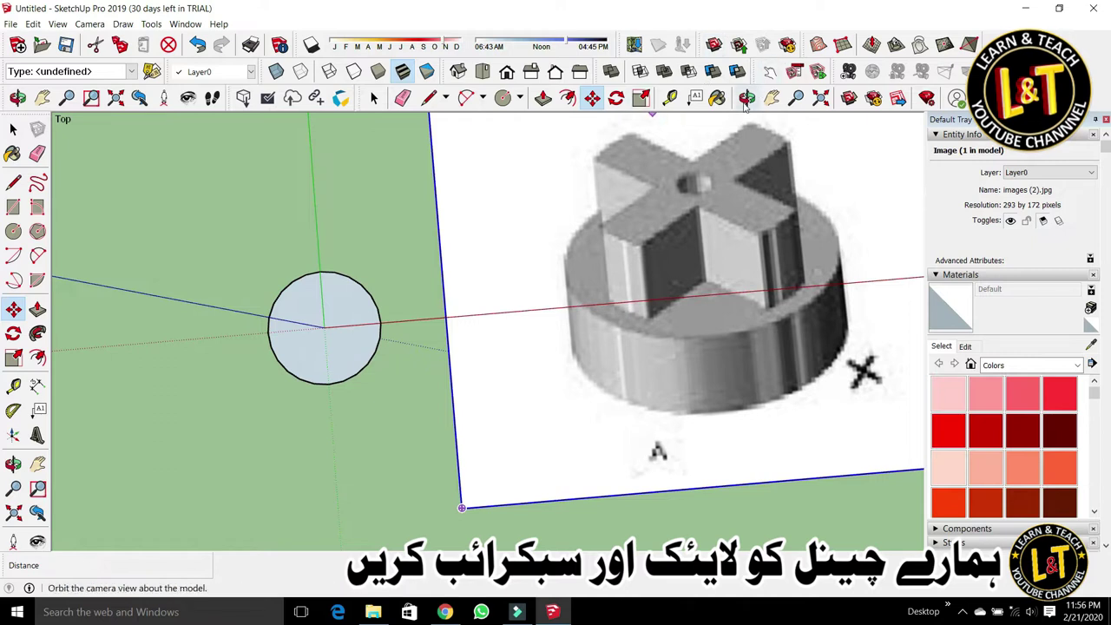
pyautogui.press('h')
pyautogui.moveTo(307, 308); pyautogui.dragTo(527, 232)
pyautogui.scroll(4, 510, 278)
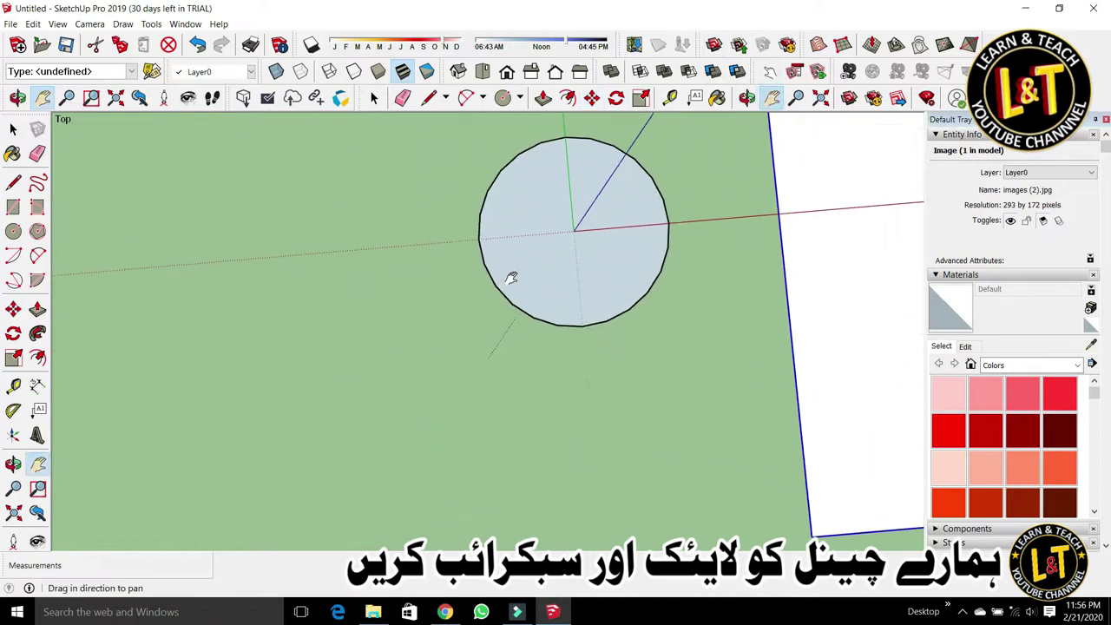
pyautogui.scroll(-3, 514, 303)
pyautogui.press('space')
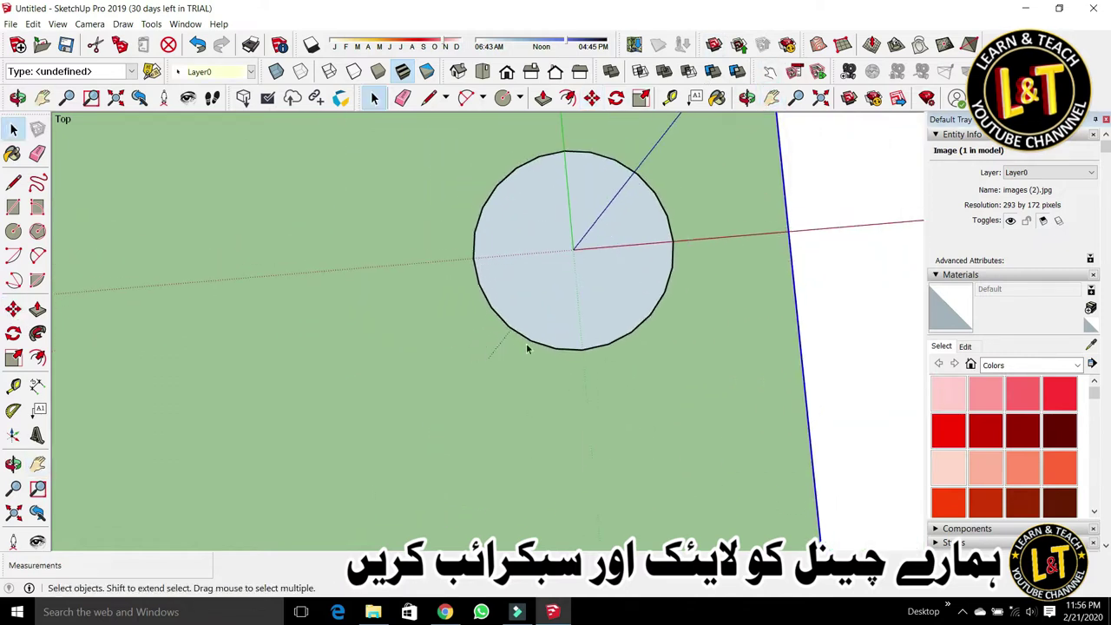
pyautogui.click(528, 341)
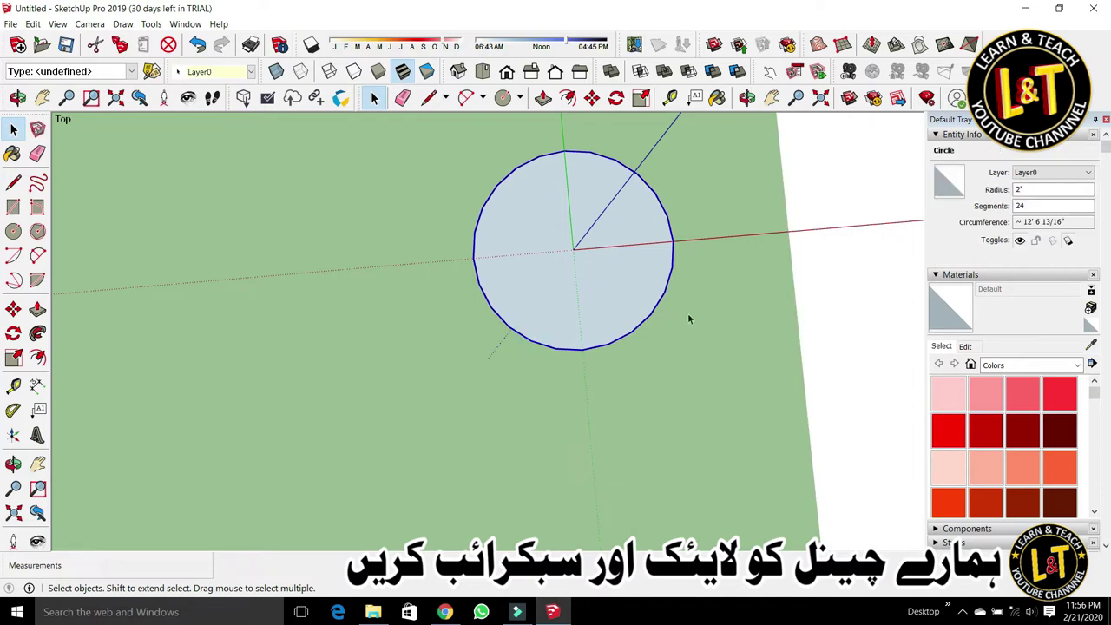
# Step: Scale the reference image down uniformly from its corner nearest the origin until it is about as wide as the circle
pyautogui.scroll(-4, 689, 319)
pyautogui.click(750, 308)
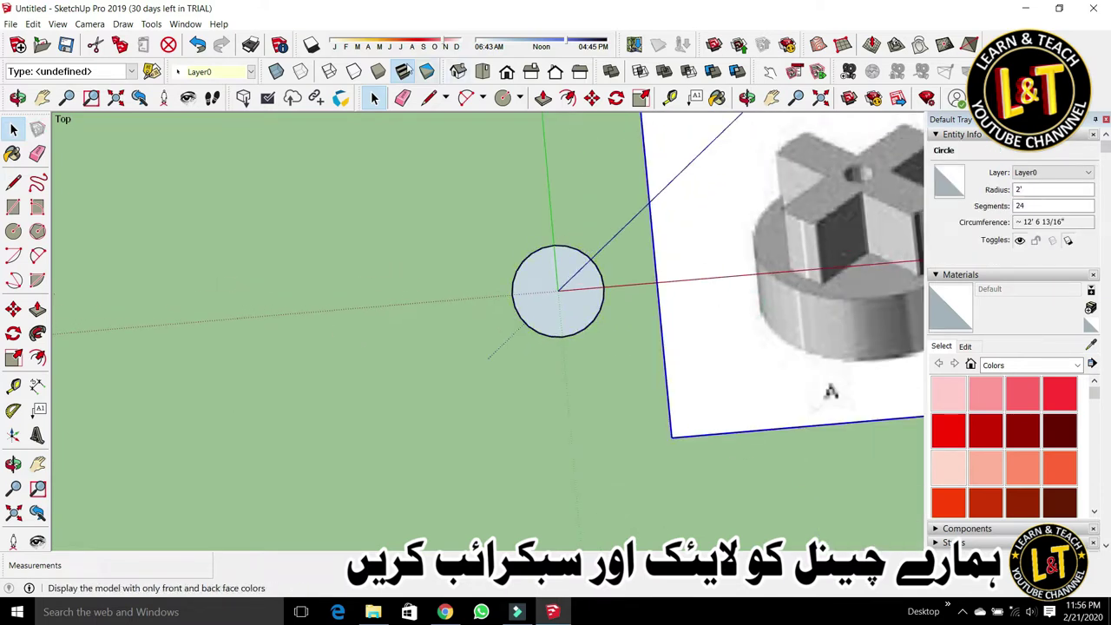
pyautogui.click(642, 97)
pyautogui.moveTo(674, 433); pyautogui.dragTo(878, 169)
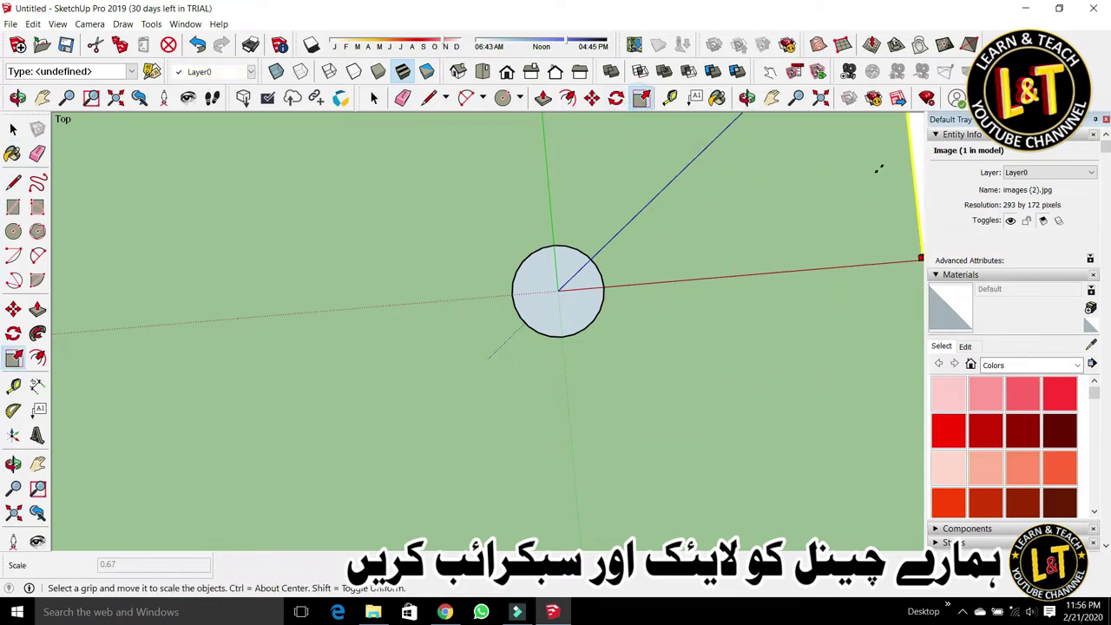
pyautogui.scroll(-3, 647, 358)
pyautogui.scroll(-3, 323, 389)
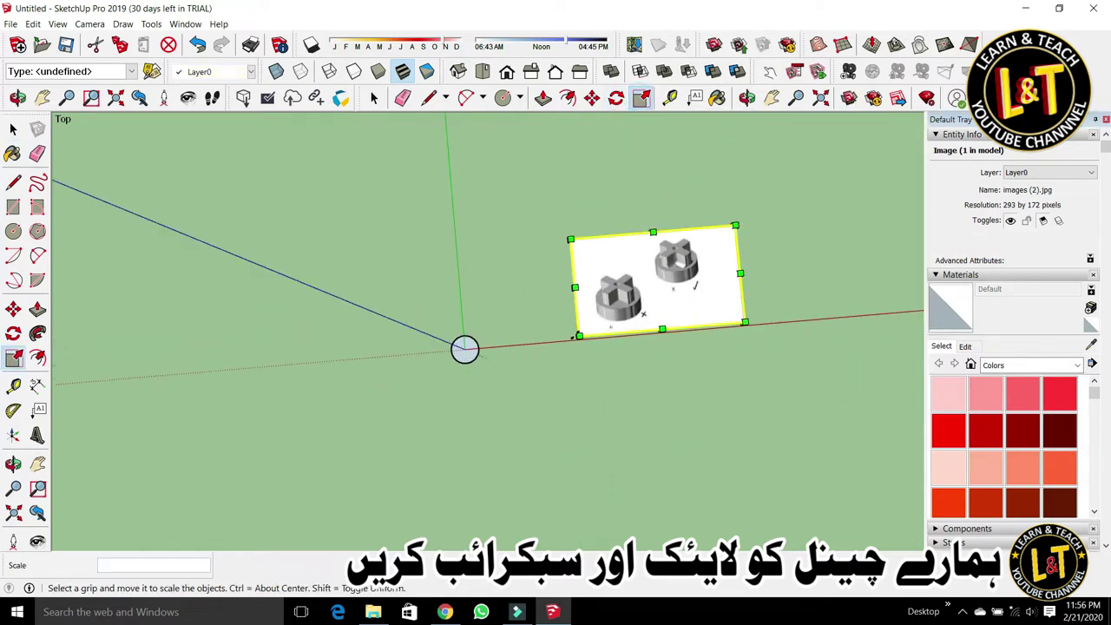
pyautogui.moveTo(579, 336); pyautogui.dragTo(715, 247)
pyautogui.press('space')
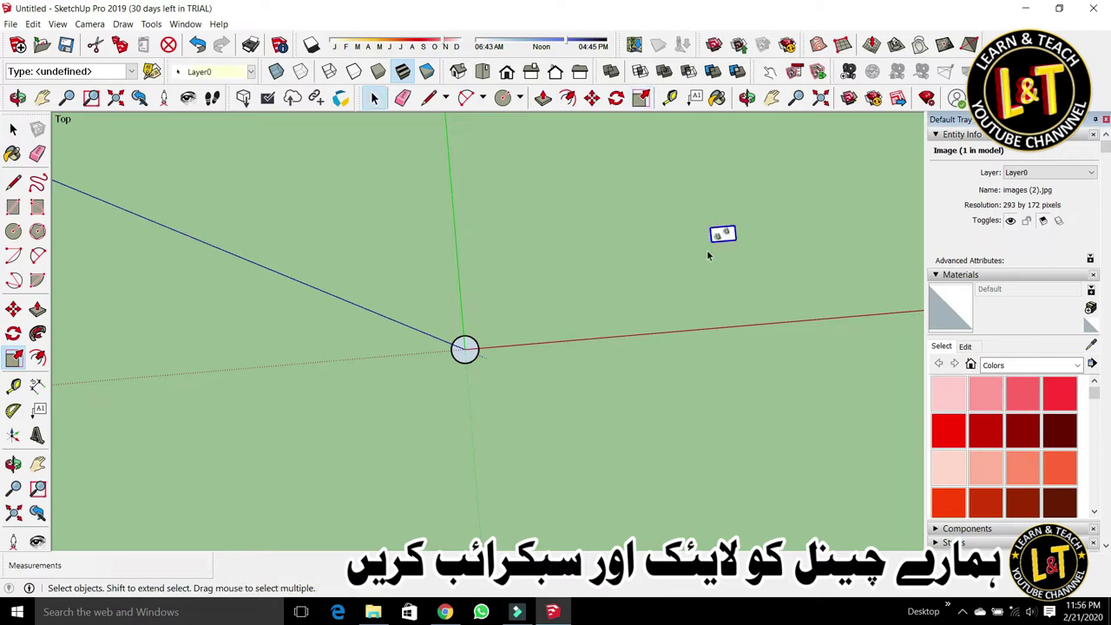
# Step: Move the shrunken reference image next to the circle, beyond its edge along the green axis
pyautogui.press('m')
pyautogui.click(723, 229)
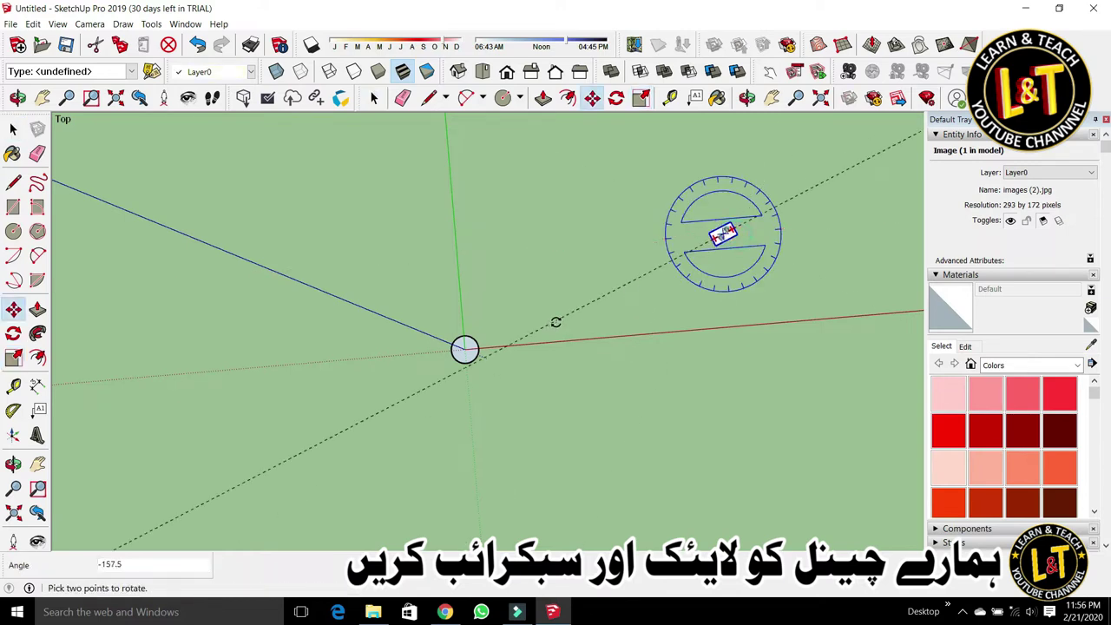
pyautogui.click(911, 221)
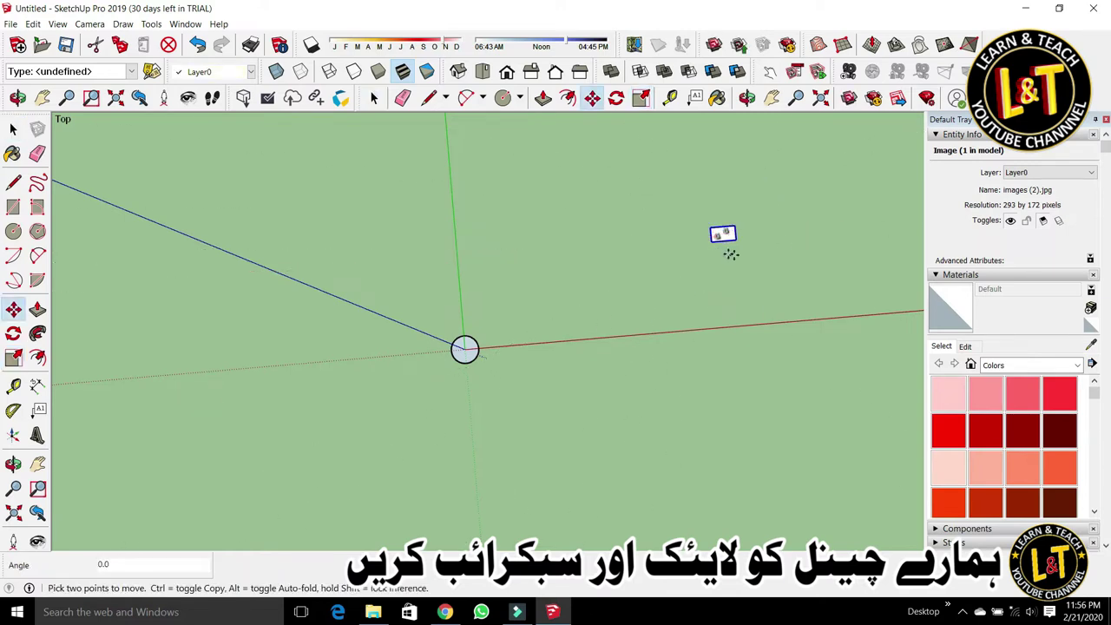
pyautogui.click(725, 235)
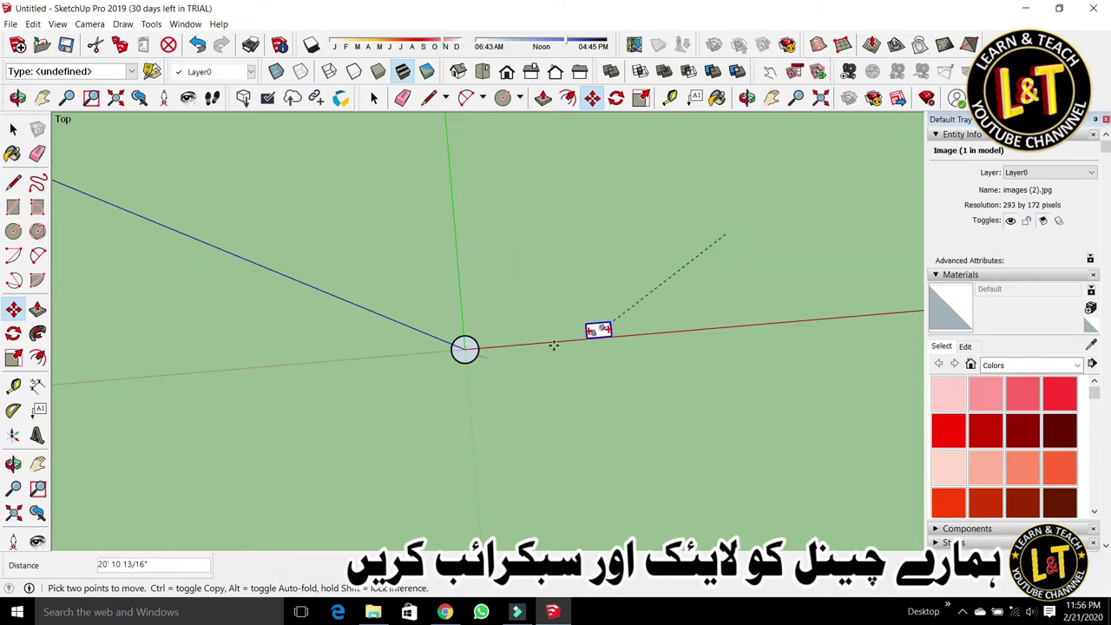
pyautogui.click(465, 348)
pyautogui.scroll(8, 405, 365)
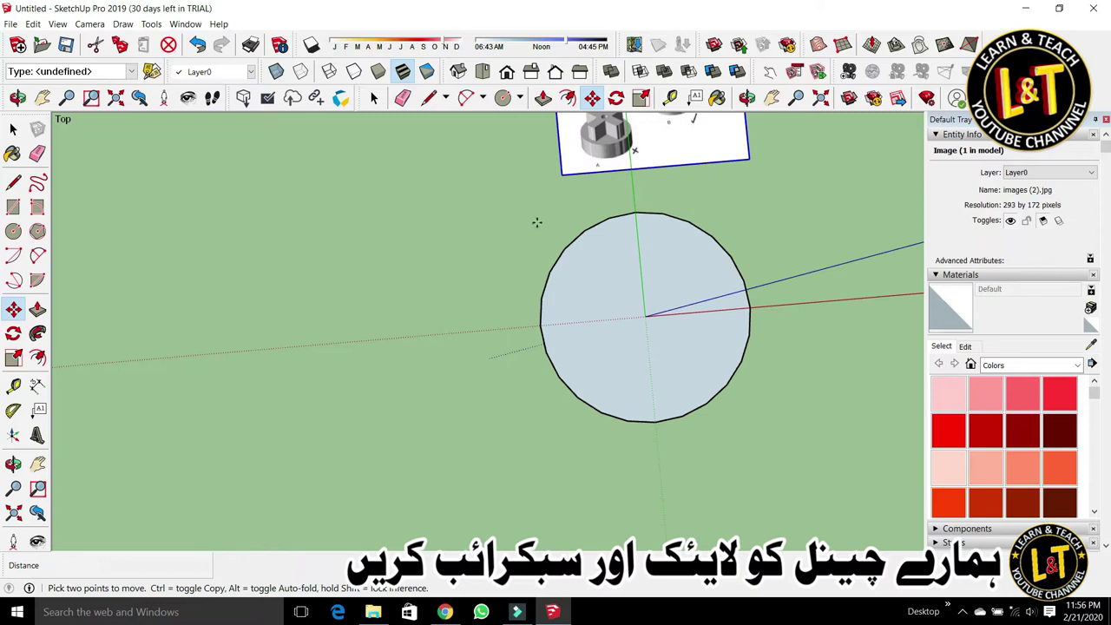
# Step: Select the circle's edge and try to set its segment count to 999
pyautogui.press('space')
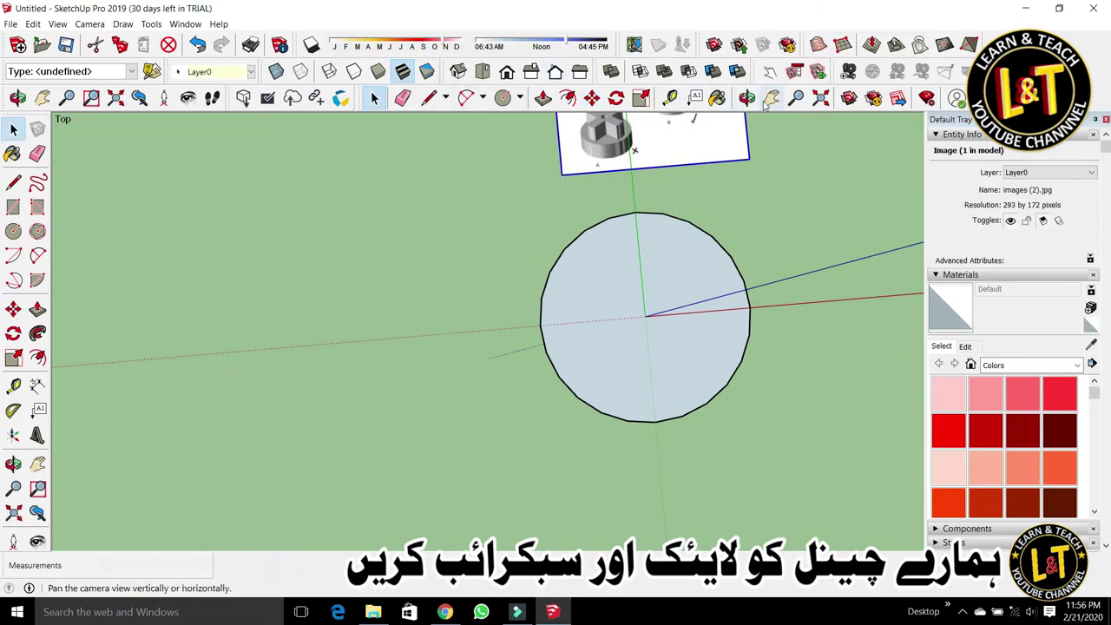
pyautogui.click(769, 99)
pyautogui.moveTo(590, 303); pyautogui.dragTo(396, 292)
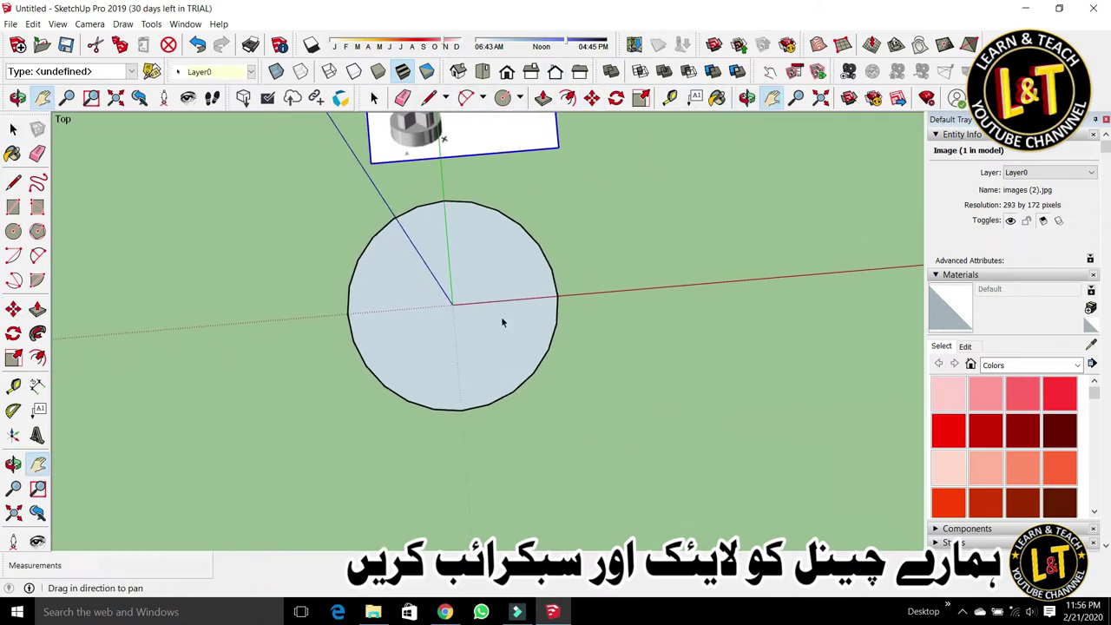
pyautogui.press('space')
pyautogui.click(541, 338)
pyautogui.click(550, 346)
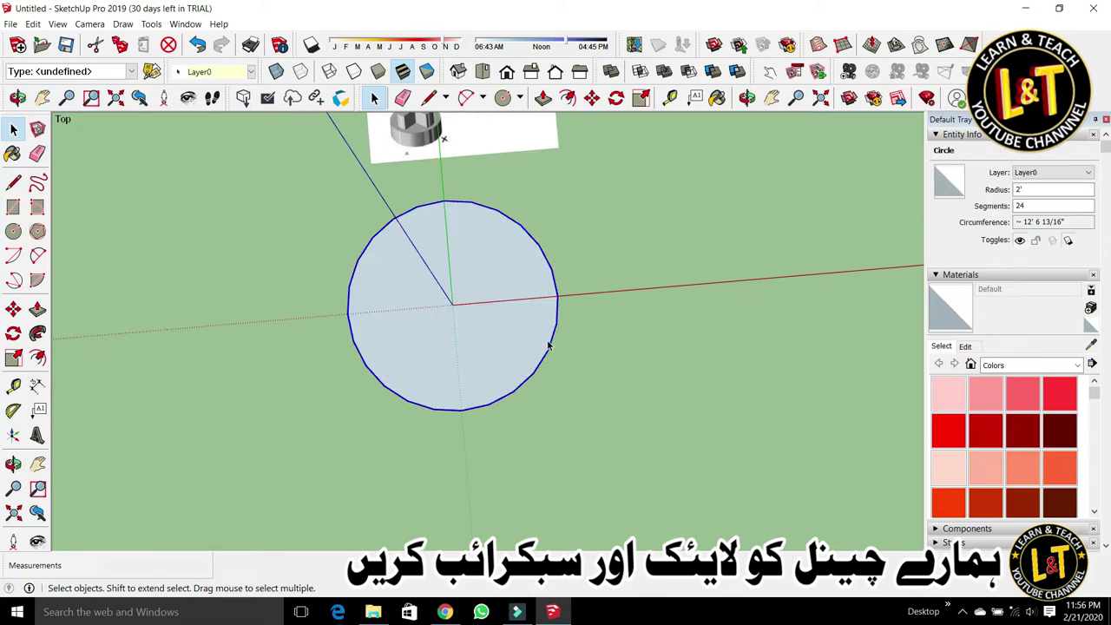
pyautogui.scroll(3, 545, 322)
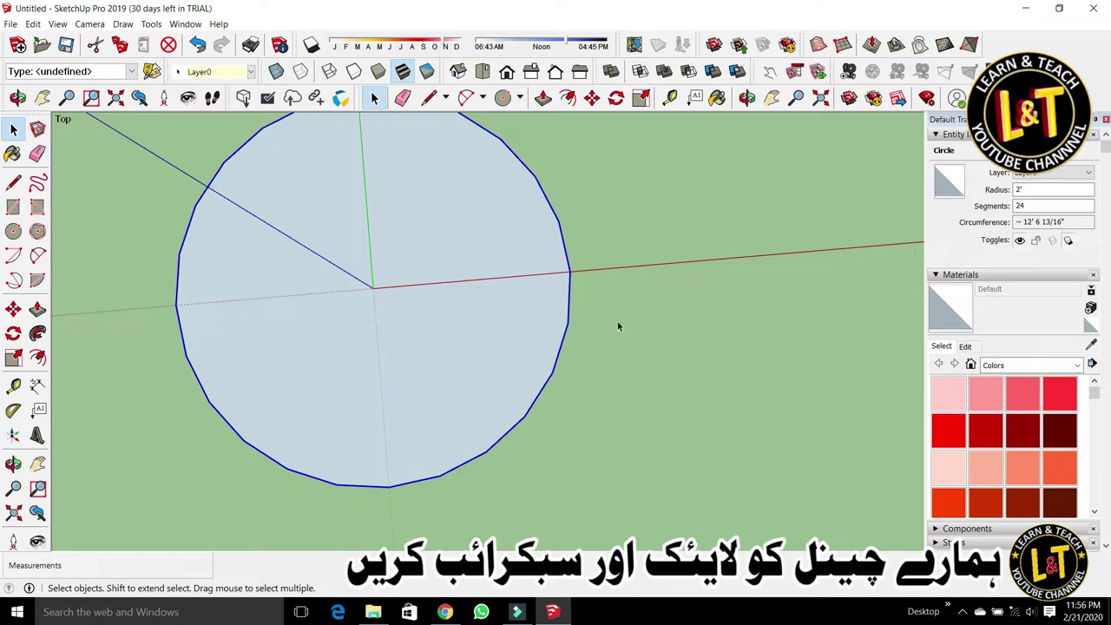
pyautogui.moveTo(1037, 206); pyautogui.dragTo(999, 209)
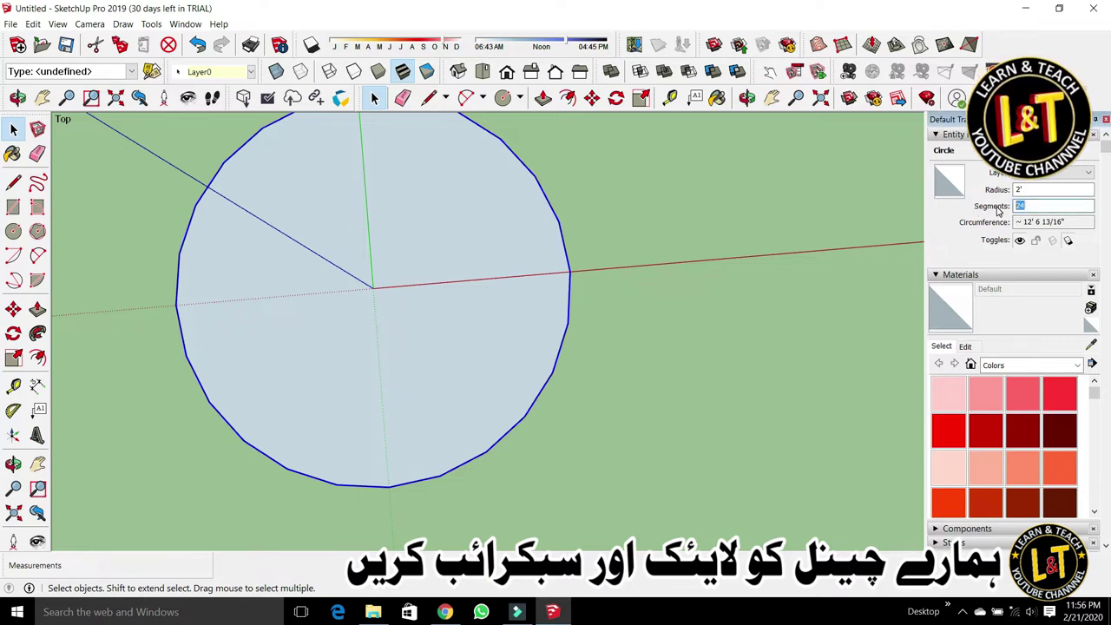
pyautogui.press('Return')
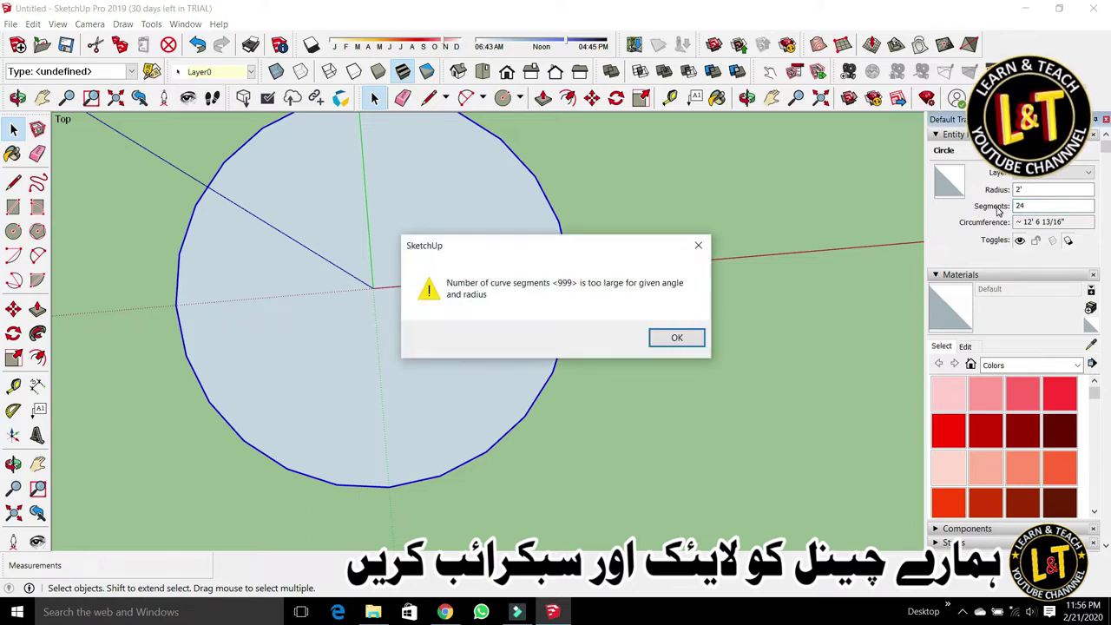
pyautogui.click(677, 339)
# Step: Set the selected circle's segment count to 100
pyautogui.moveTo(1032, 205); pyautogui.dragTo(1012, 210)
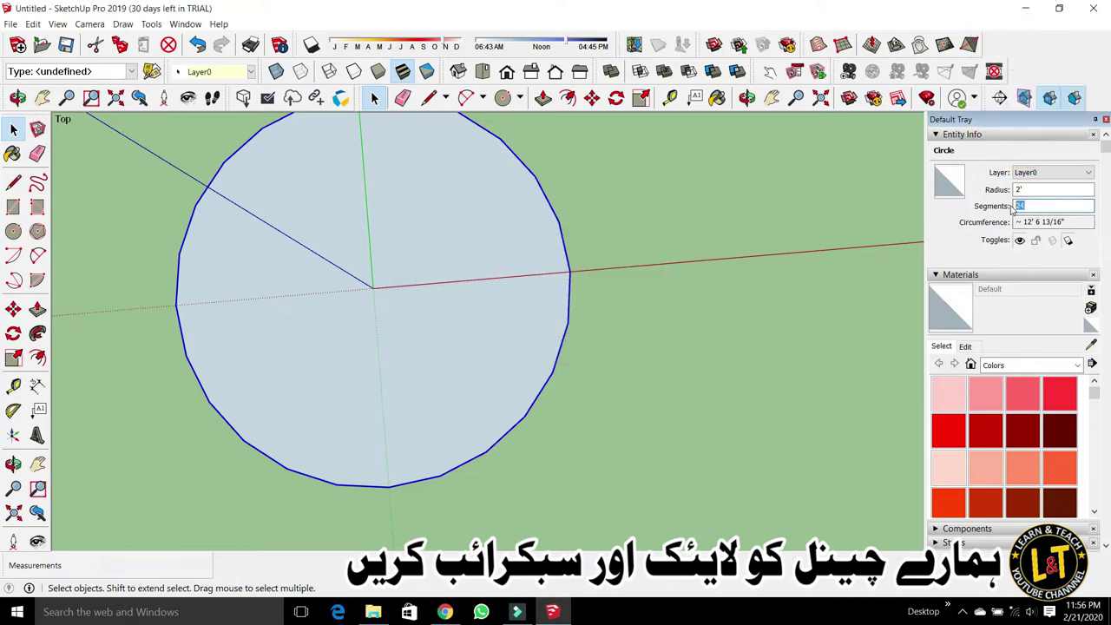
pyautogui.press('Return')
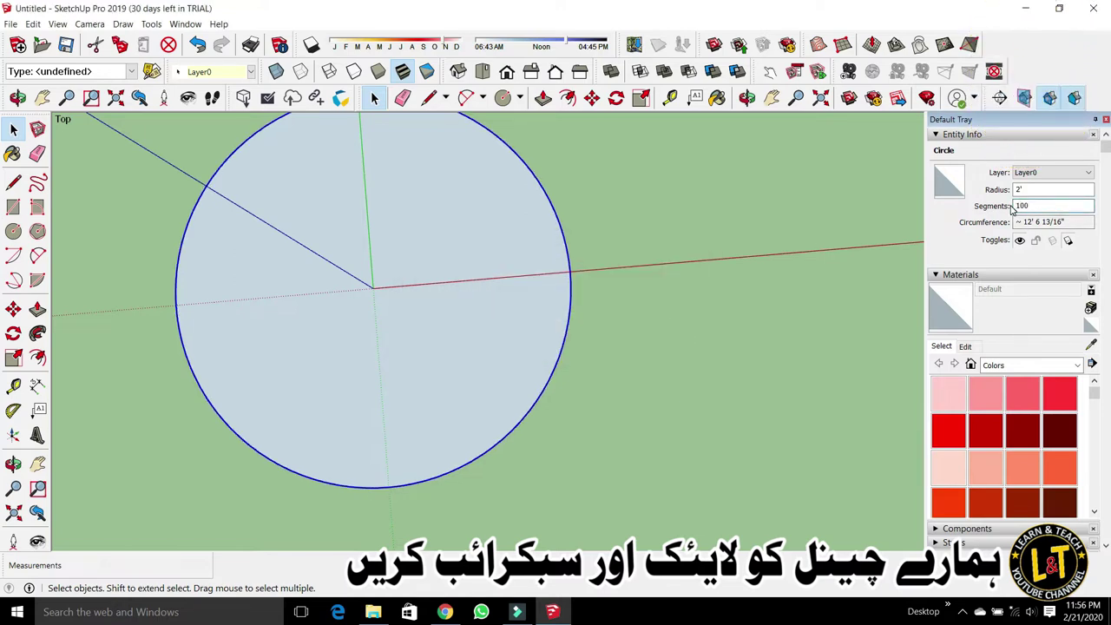
pyautogui.scroll(-3, 286, 340)
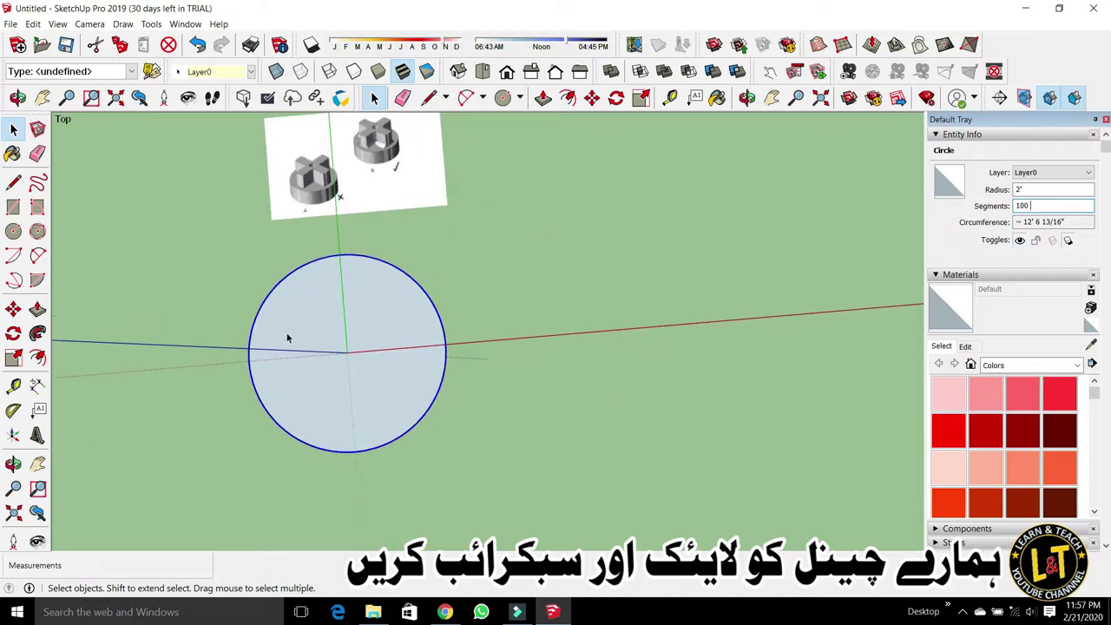
# Step: Extrude the circular face upward 1.5' into a solid cylinder
pyautogui.moveTo(291, 356); pyautogui.dragTo(322, 315, button='middle')
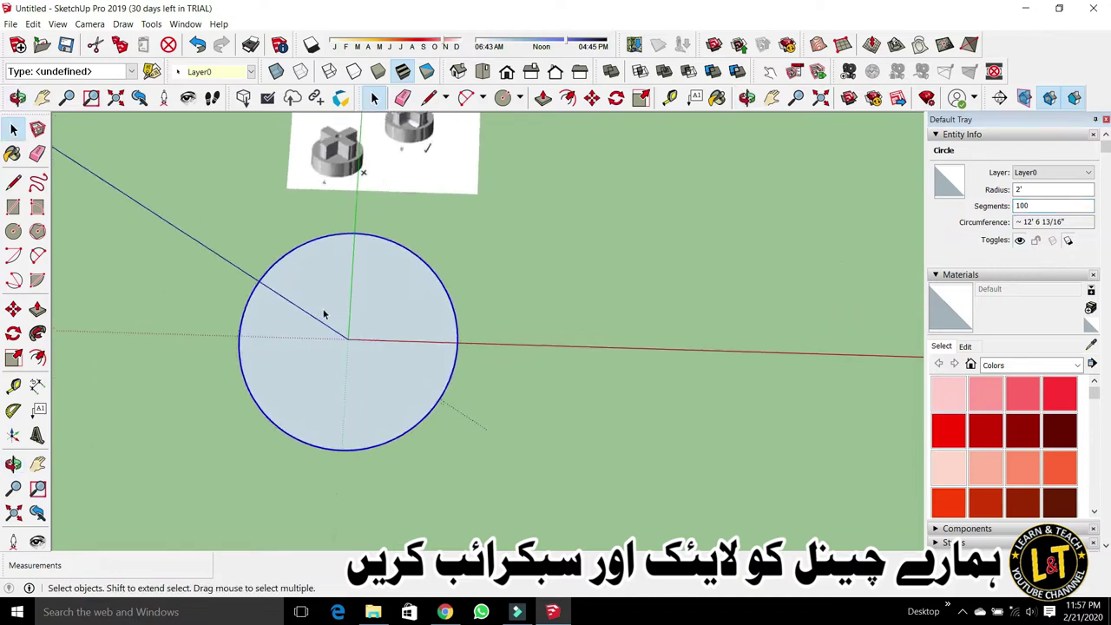
pyautogui.scroll(1, 321, 315)
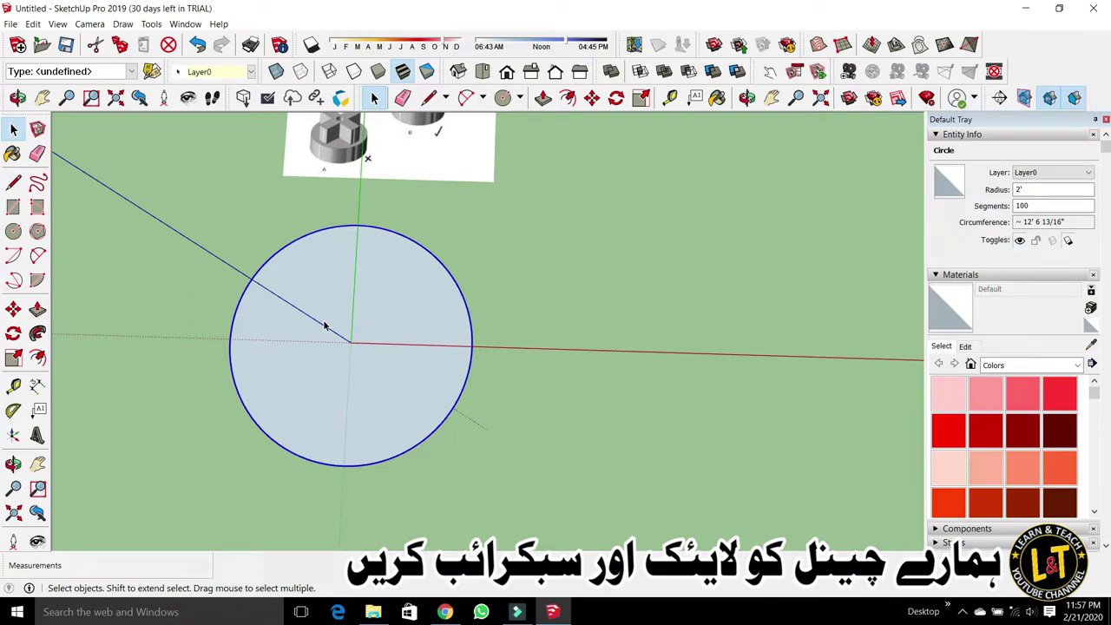
pyautogui.press('p')
pyautogui.click(339, 374)
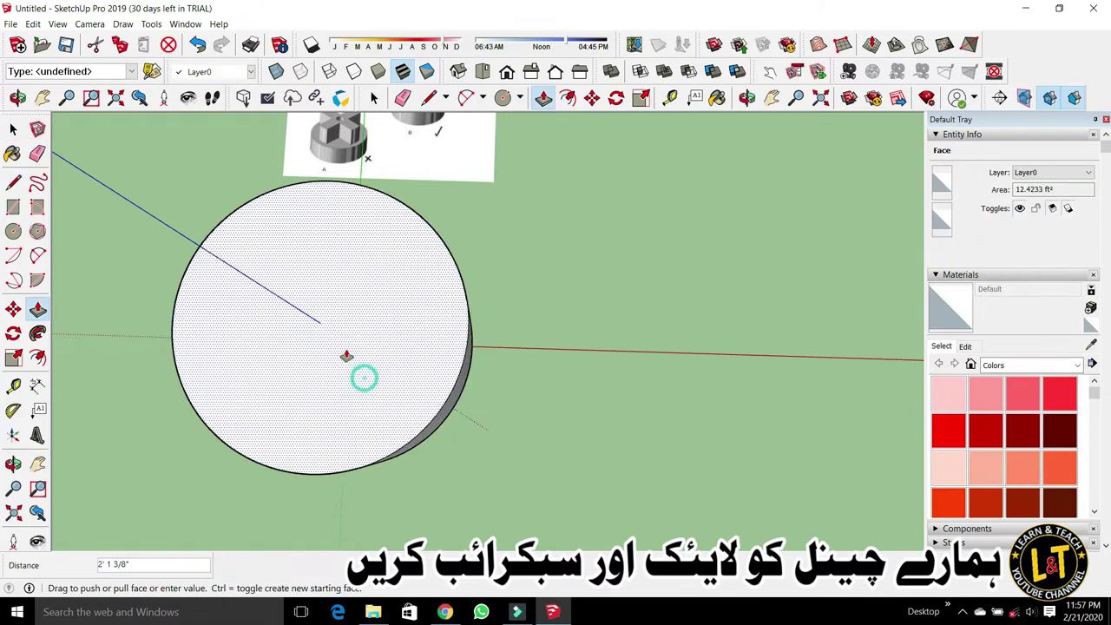
pyautogui.click(351, 360)
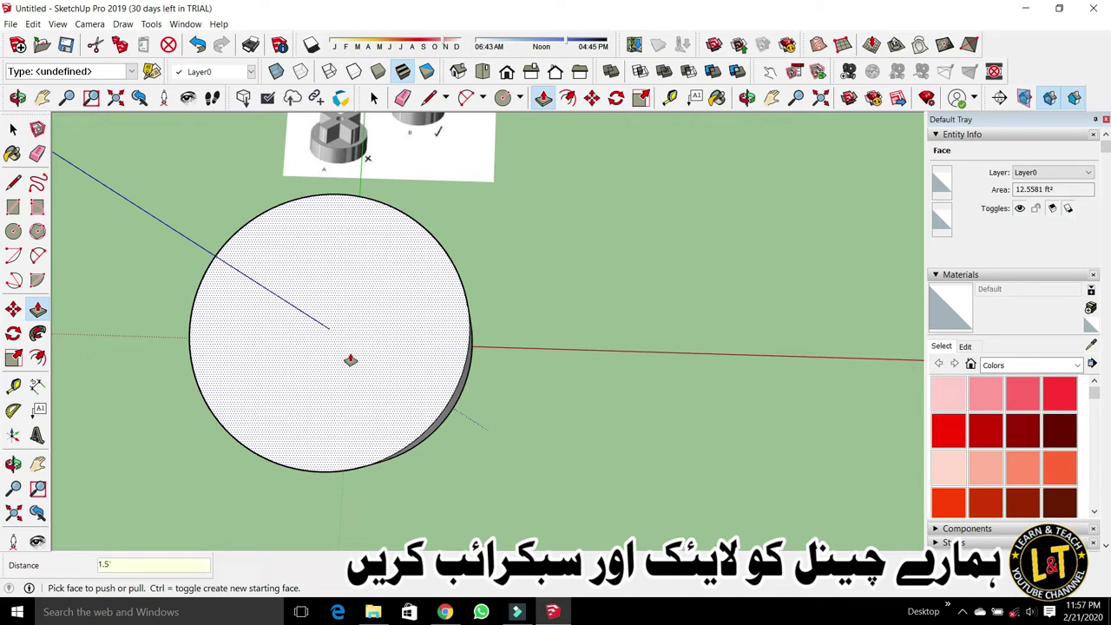
pyautogui.press('Return')
pyautogui.scroll(-4, 436, 328)
pyautogui.moveTo(394, 484); pyautogui.dragTo(275, 255, button='middle')
pyautogui.scroll(2, 464, 292)
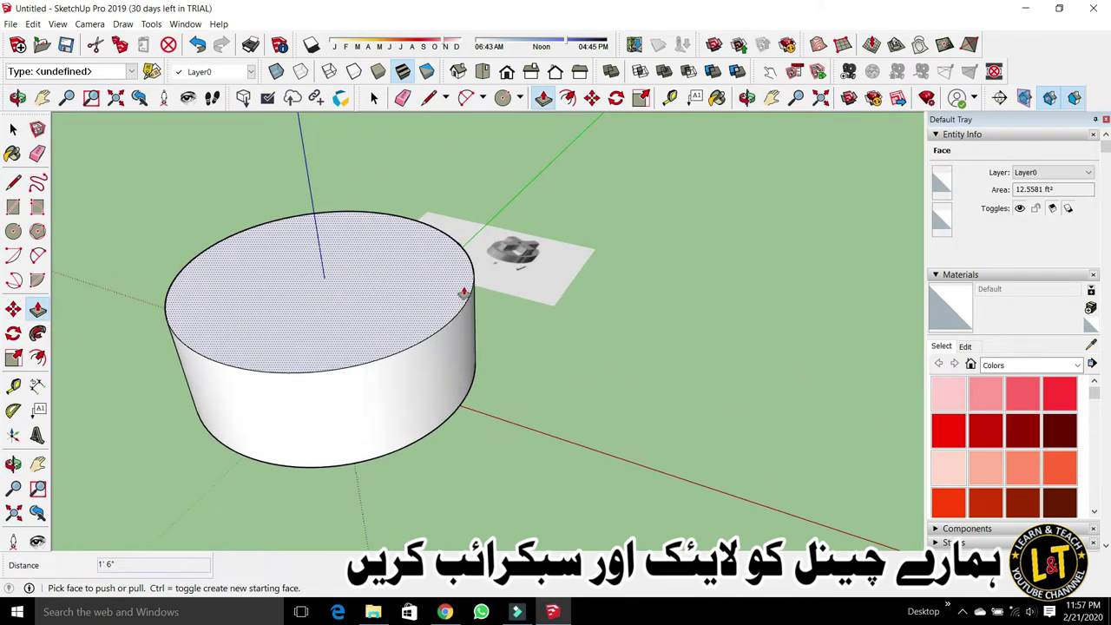
pyautogui.moveTo(465, 292); pyautogui.dragTo(408, 347, button='middle')
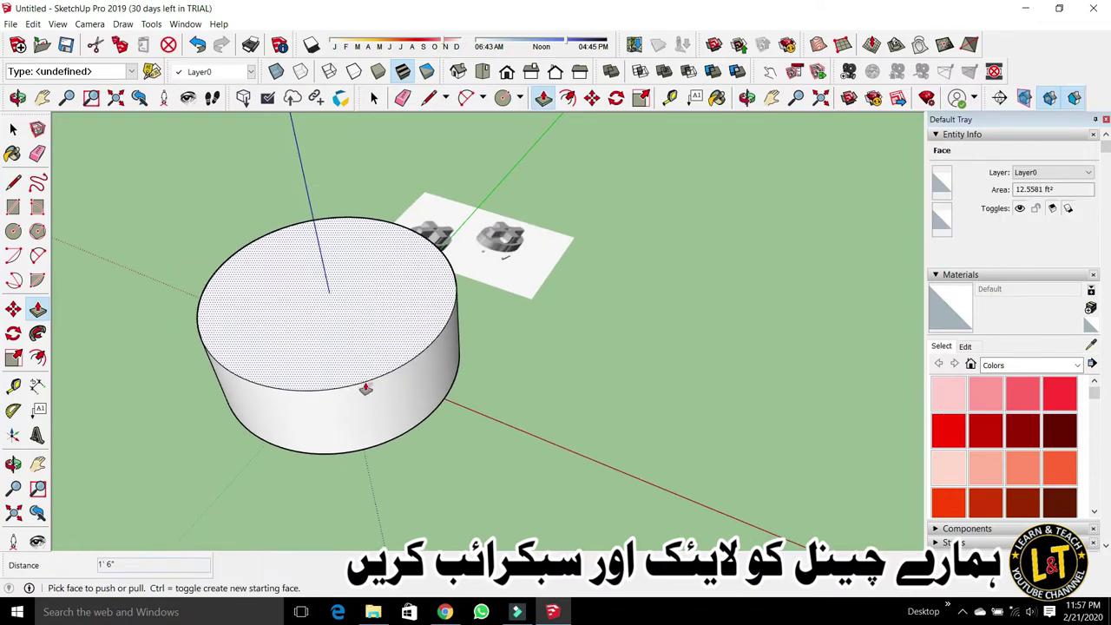
pyautogui.moveTo(365, 388)
pyautogui.mouseDown(button='middle')
pyautogui.moveTo(449, 410)
pyautogui.moveTo(310, 397)
pyautogui.mouseUp(button='middle')
pyautogui.press('space')
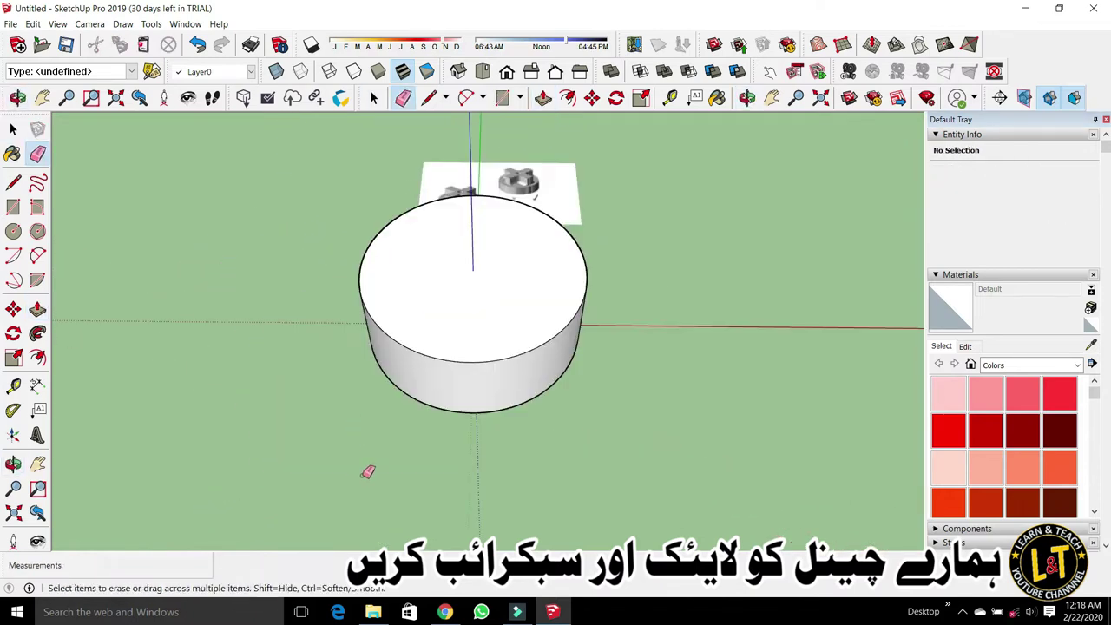
# Step: Try an inward offset of about 10 1/4" on the cylinder's bottom face
pyautogui.moveTo(368, 472); pyautogui.dragTo(461, 382, button='middle')
pyautogui.scroll(5, 460, 382)
pyautogui.press('space')
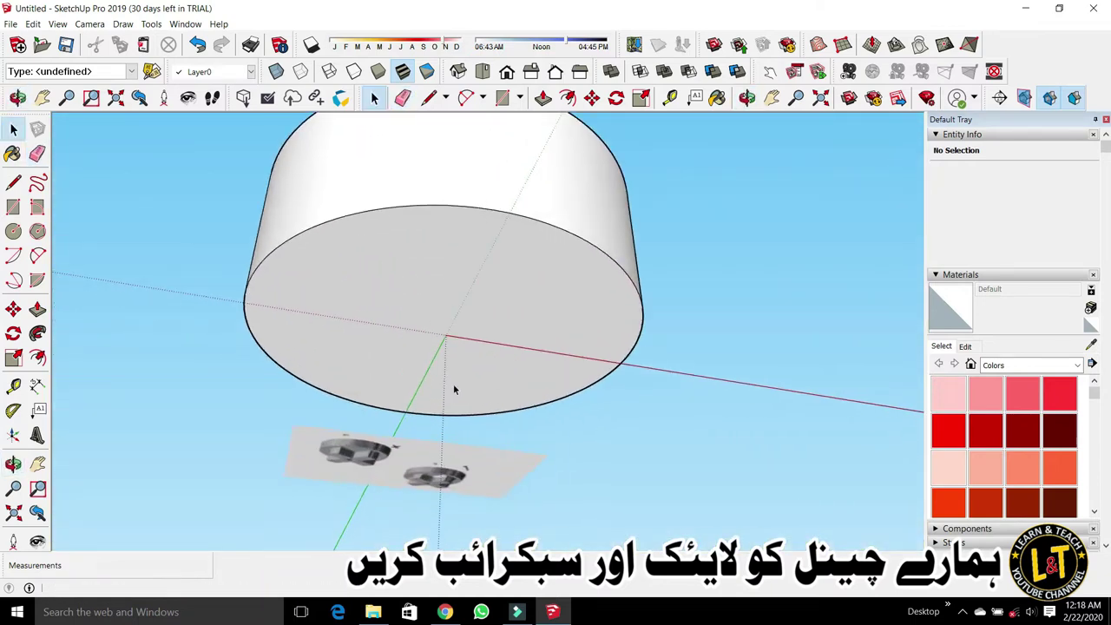
pyautogui.moveTo(468, 308); pyautogui.dragTo(414, 292, button='middle')
pyautogui.press('e')
pyautogui.press('f')
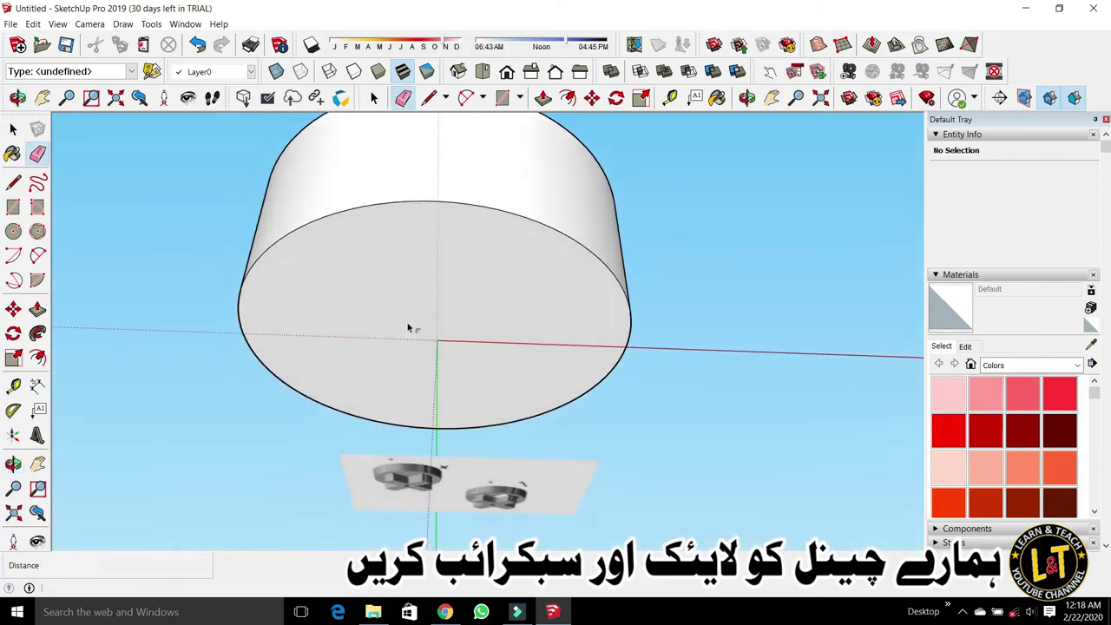
pyautogui.click(406, 321)
pyautogui.click(317, 292)
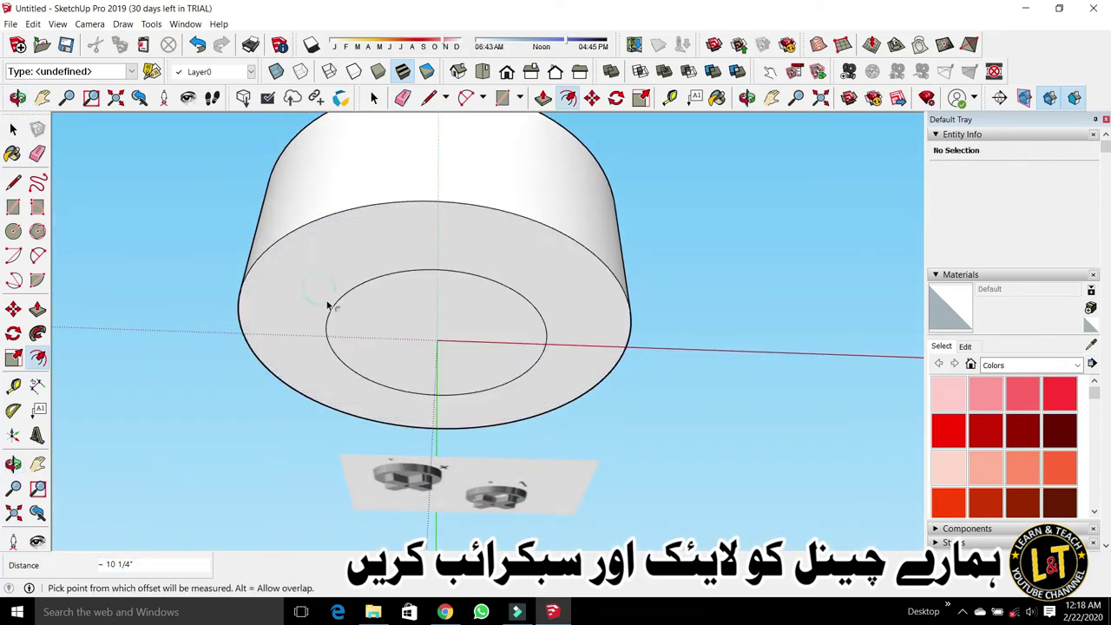
pyautogui.hotkey('ctrl', 'z')
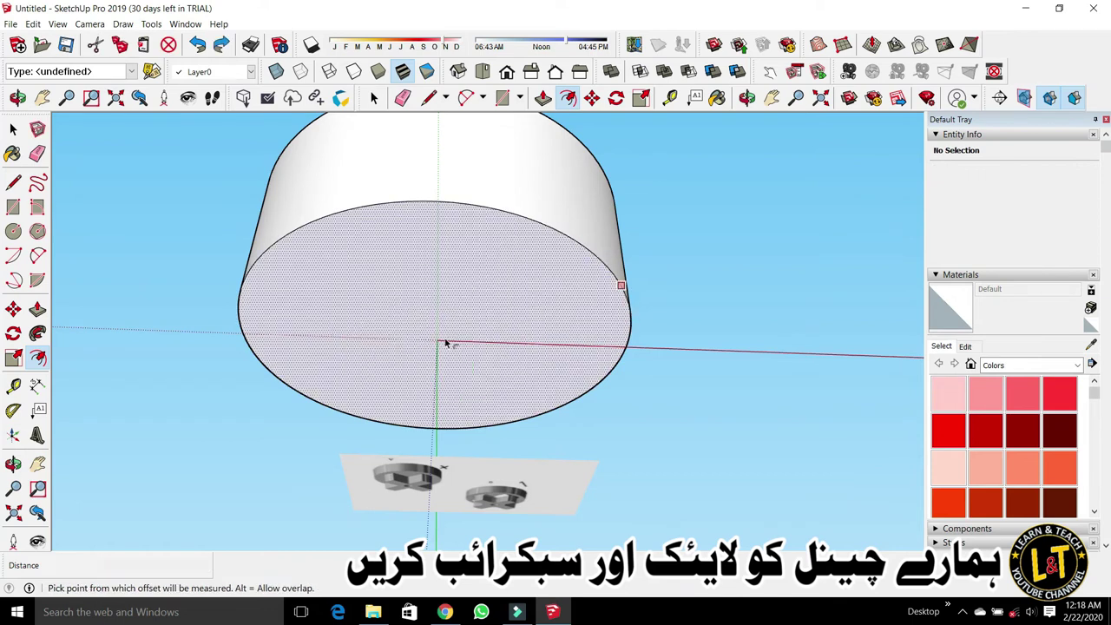
# Step: Try inward offsets of about 3" and 1" from the edge of the cylinder's bottom face
pyautogui.click(398, 236)
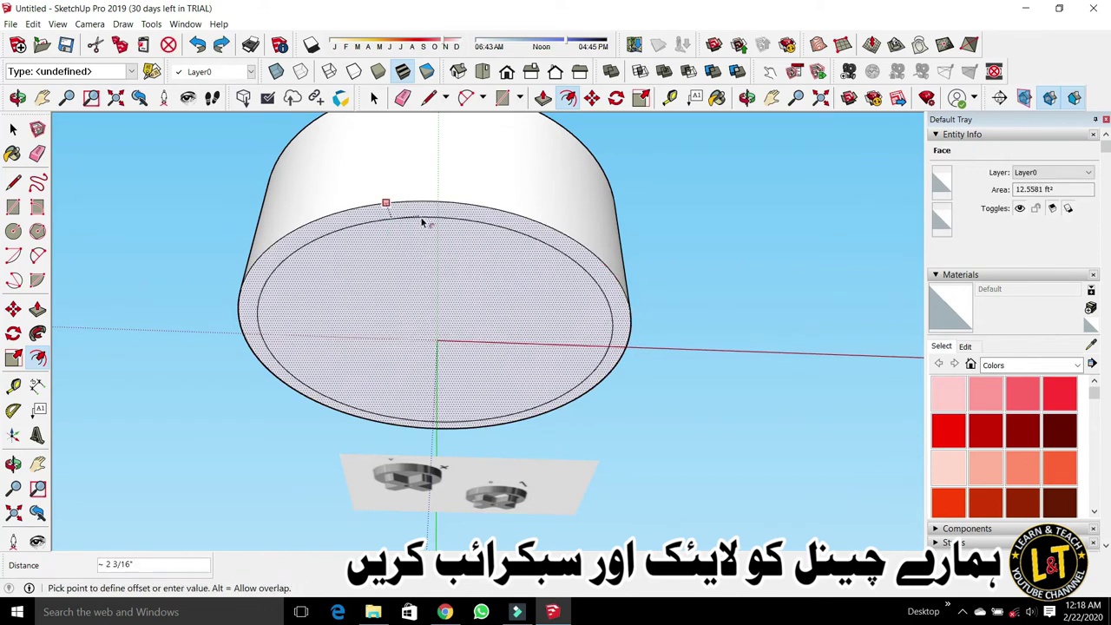
pyautogui.write('.5')
pyautogui.press('Return')
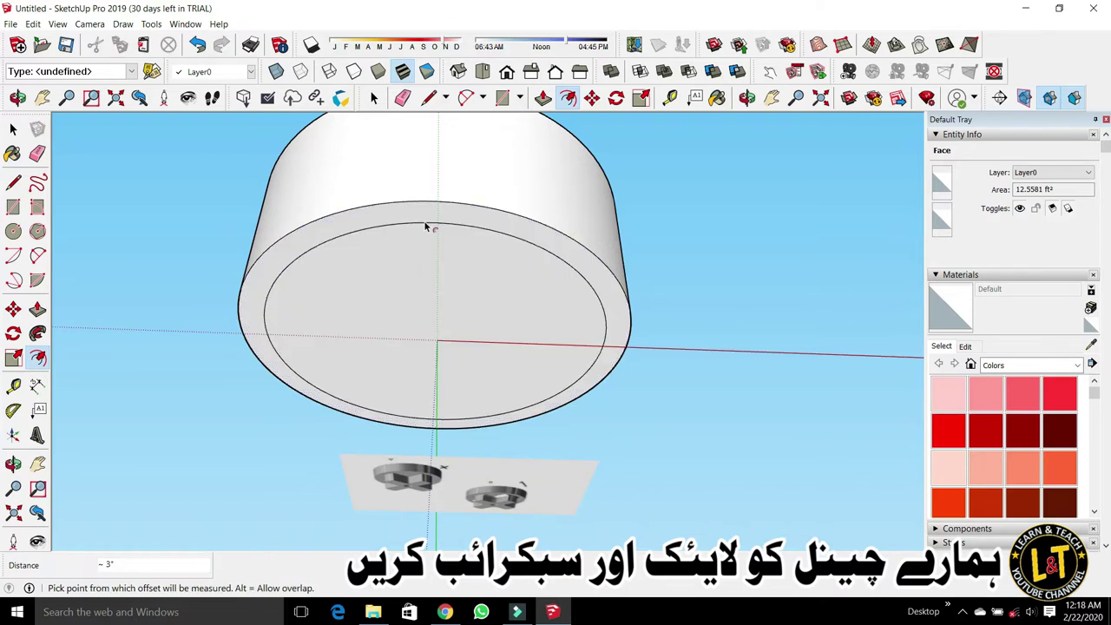
pyautogui.hotkey('ctrl', 'z')
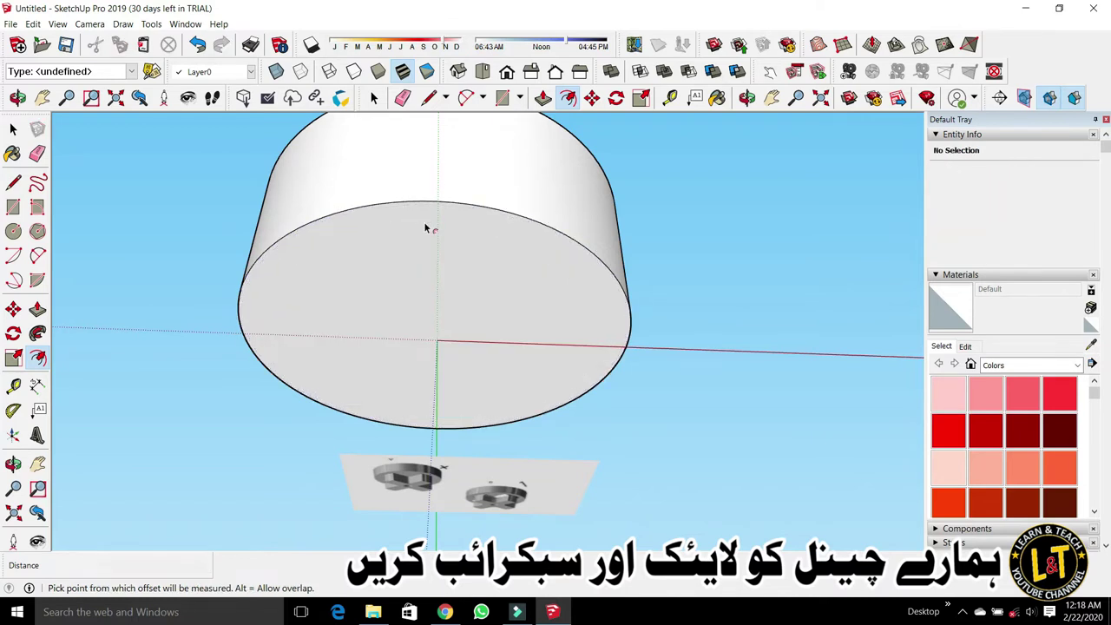
pyautogui.click(424, 231)
pyautogui.write('1')
pyautogui.press('Return')
pyautogui.hotkey('ctrl', 'z')
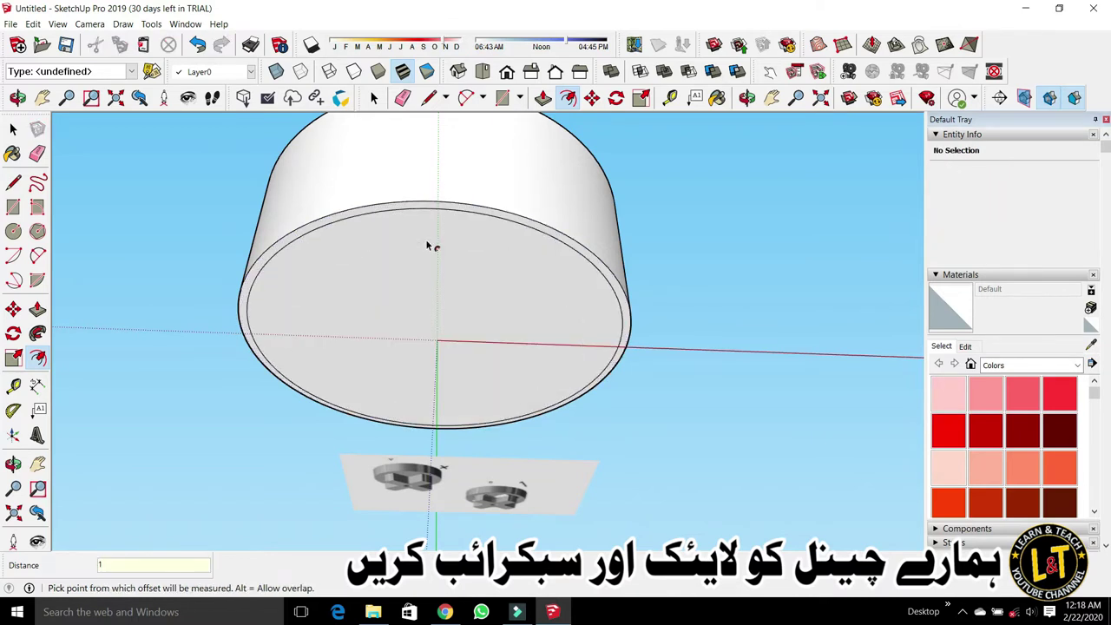
# Step: Offset the edge of the cylinder's bottom face inward by 2"
pyautogui.click(452, 258)
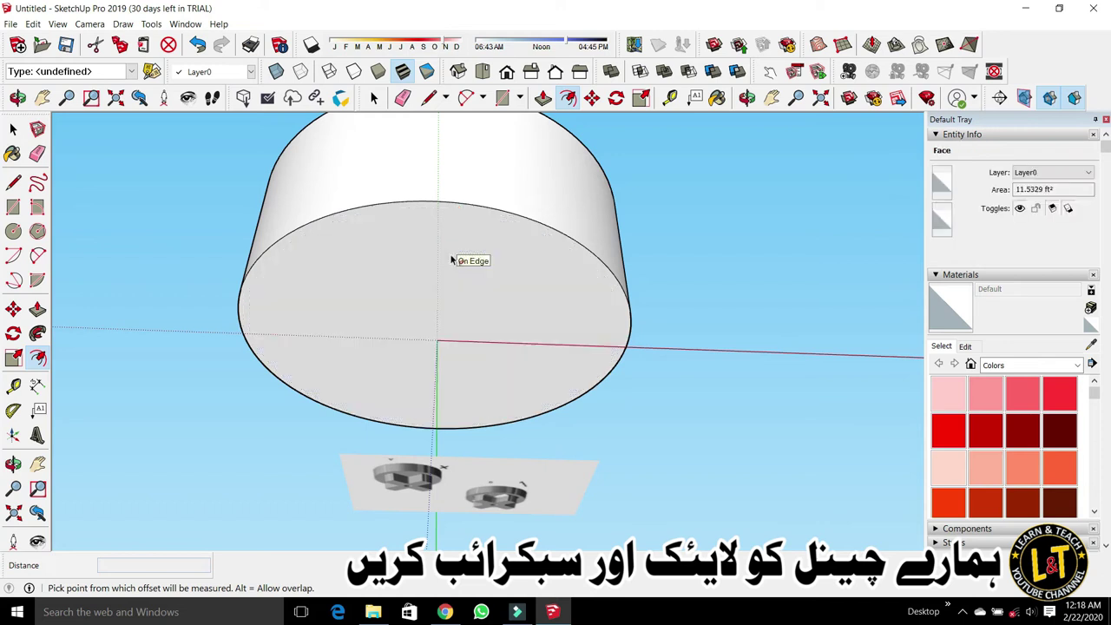
pyautogui.write('2')
pyautogui.press('Return')
pyautogui.hotkey('ctrl', 'z')
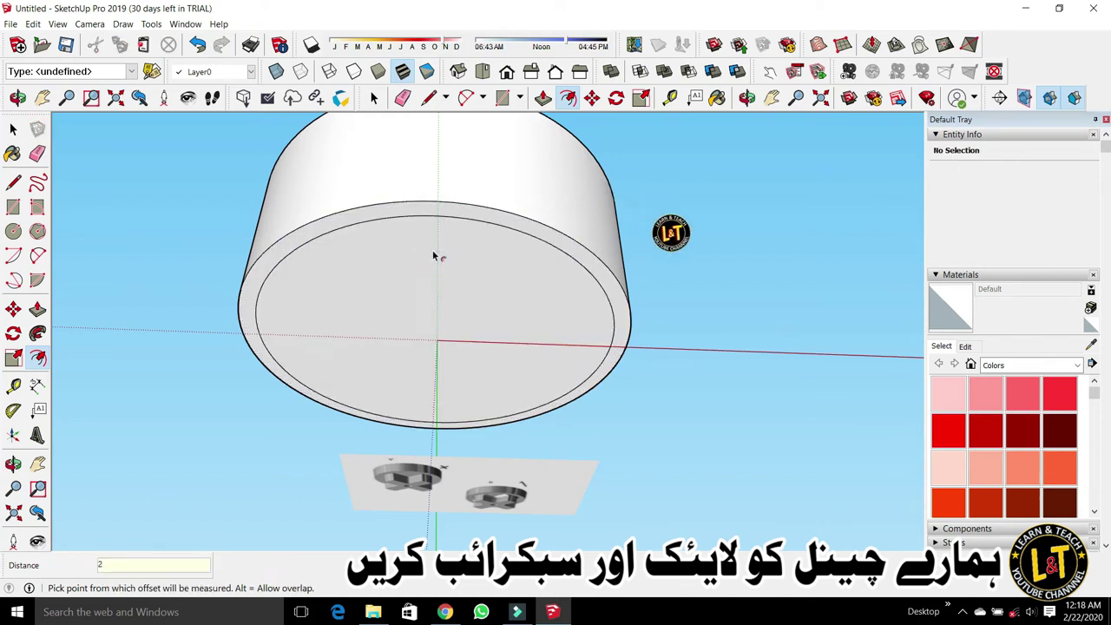
pyautogui.moveTo(519, 285); pyautogui.dragTo(505, 323, button='middle')
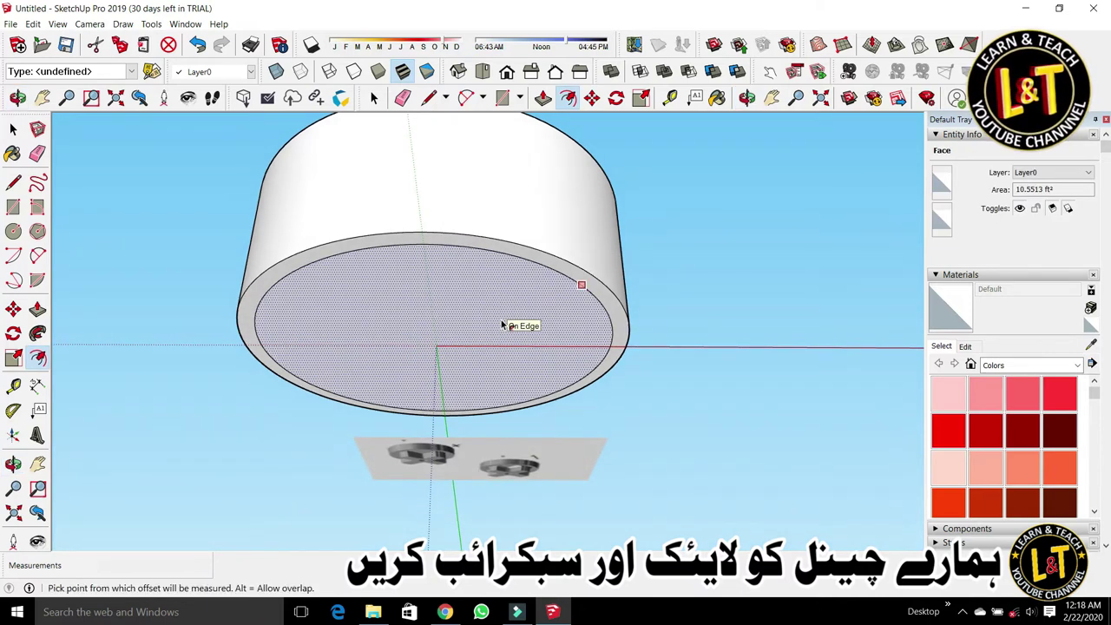
pyautogui.scroll(-2, 499, 328)
pyautogui.moveTo(480, 316); pyautogui.dragTo(459, 342, button='middle')
pyautogui.press('Escape')
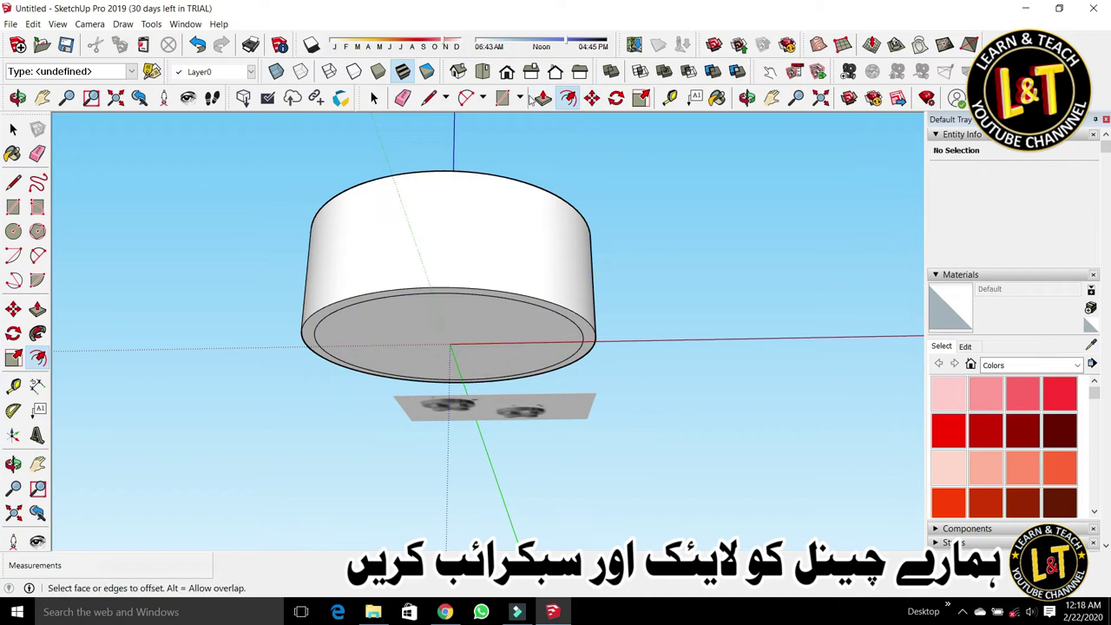
# Step: Try pushing the inner circular face on the underside about 1' 2 5/8" up into the cylinder
pyautogui.click(544, 97)
pyautogui.click(495, 354)
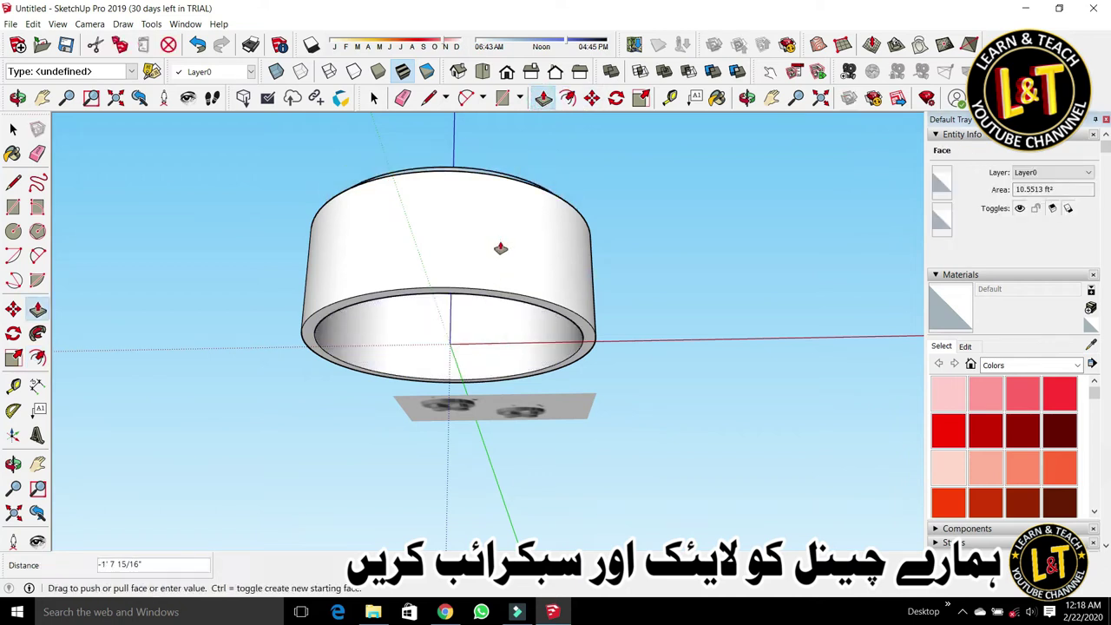
pyautogui.click(500, 275)
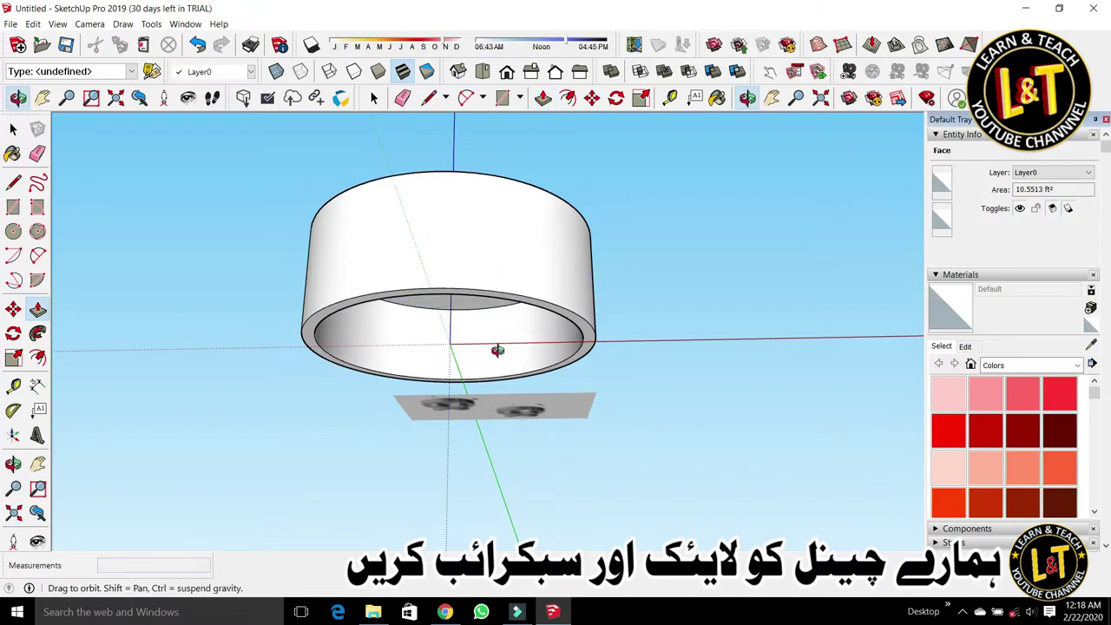
pyautogui.moveTo(496, 357); pyautogui.dragTo(404, 494, button='middle')
pyautogui.moveTo(453, 336); pyautogui.dragTo(434, 355, button='middle')
pyautogui.press('p')
pyautogui.click(448, 329)
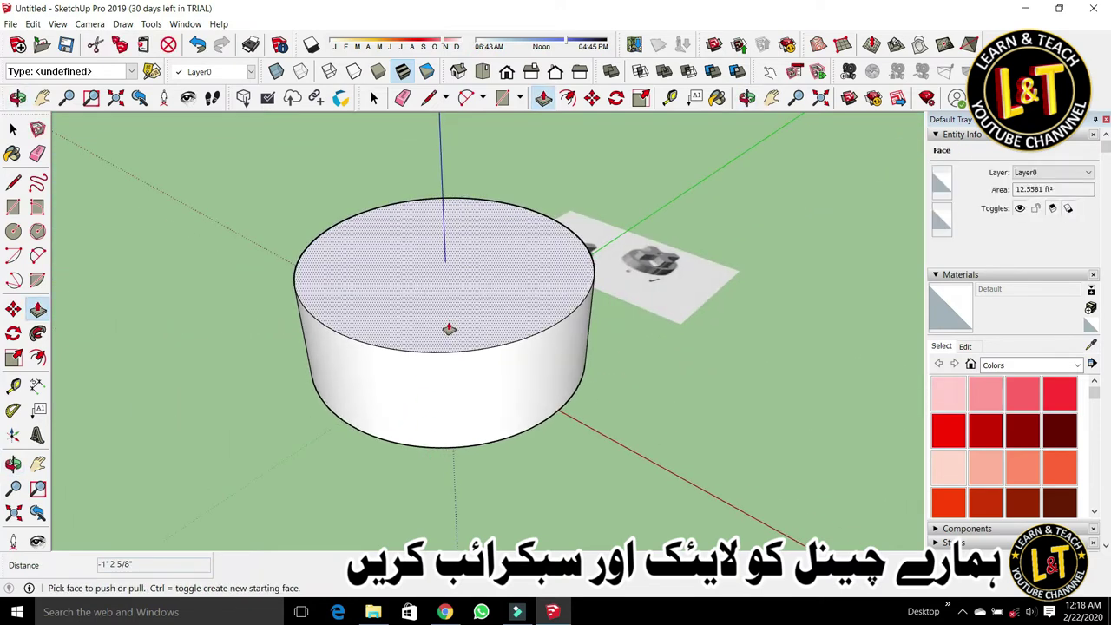
pyautogui.hotkey('ctrl', 'z')
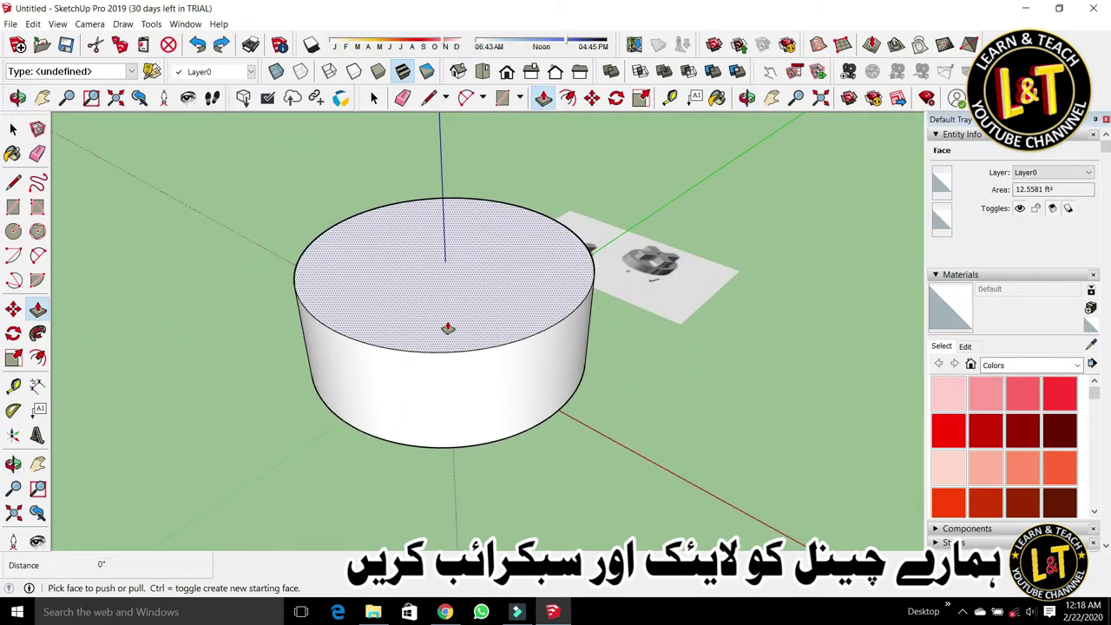
# Step: Push the inner circular face on the underside through the cylinder's full height to leave an open ring
pyautogui.scroll(-1, 451, 329)
pyautogui.moveTo(409, 373); pyautogui.dragTo(511, 251, button='middle')
pyautogui.moveTo(452, 437); pyautogui.dragTo(505, 275, button='middle')
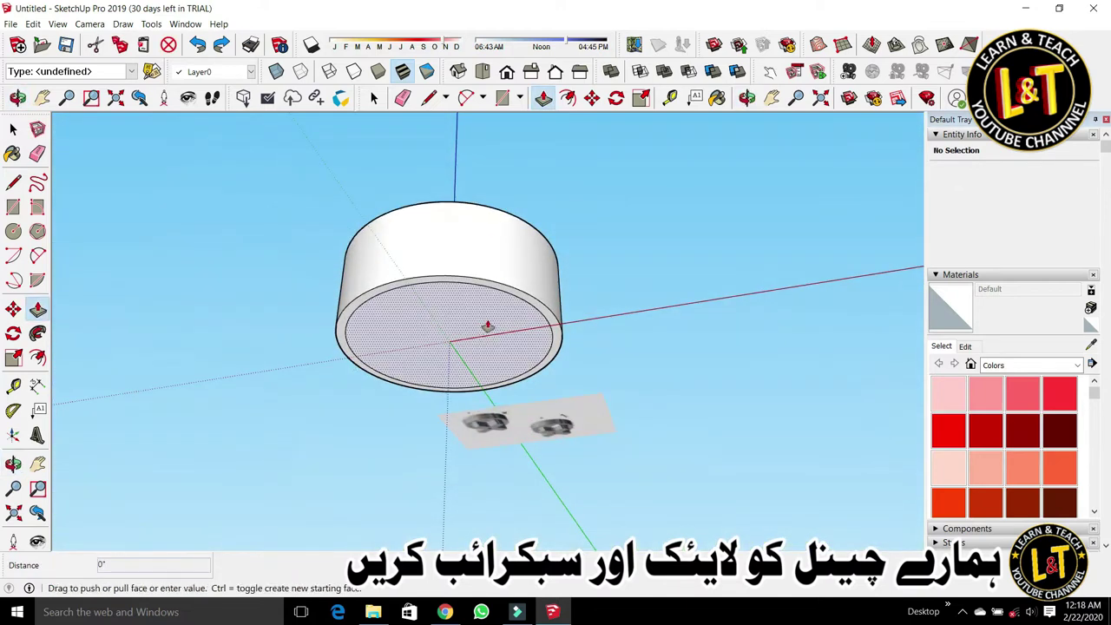
pyautogui.moveTo(489, 323); pyautogui.dragTo(506, 248)
pyautogui.moveTo(506, 248); pyautogui.dragTo(395, 487, button='middle')
pyautogui.scroll(-6, 517, 364)
pyautogui.press('space')
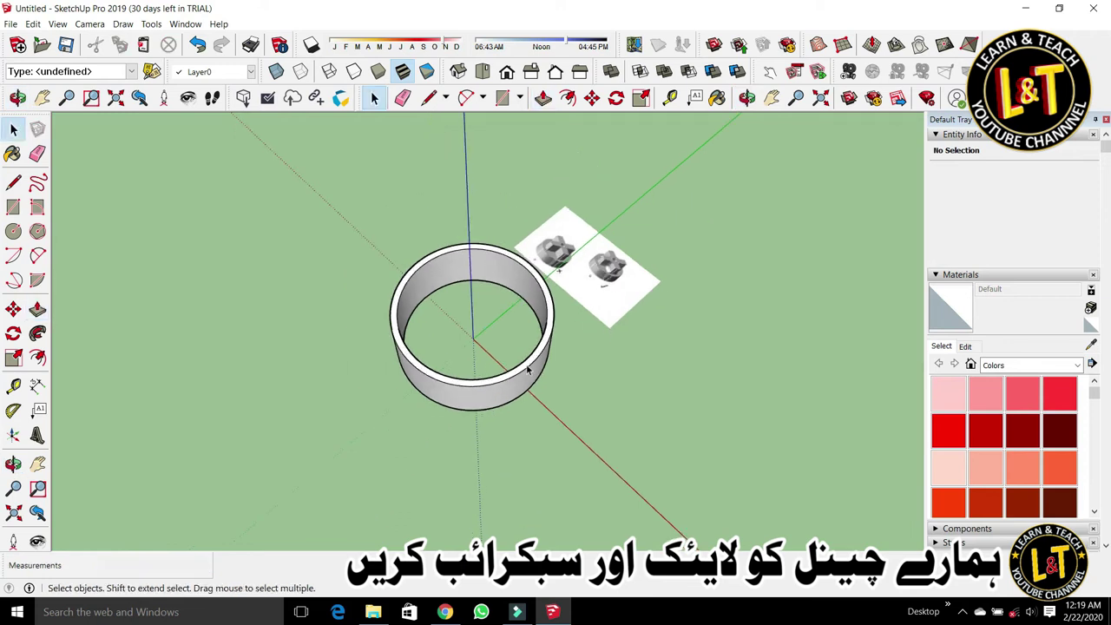
# Step: Copy the ring's inner top edge and paste the circle on open ground beside the ring
pyautogui.scroll(2, 517, 365)
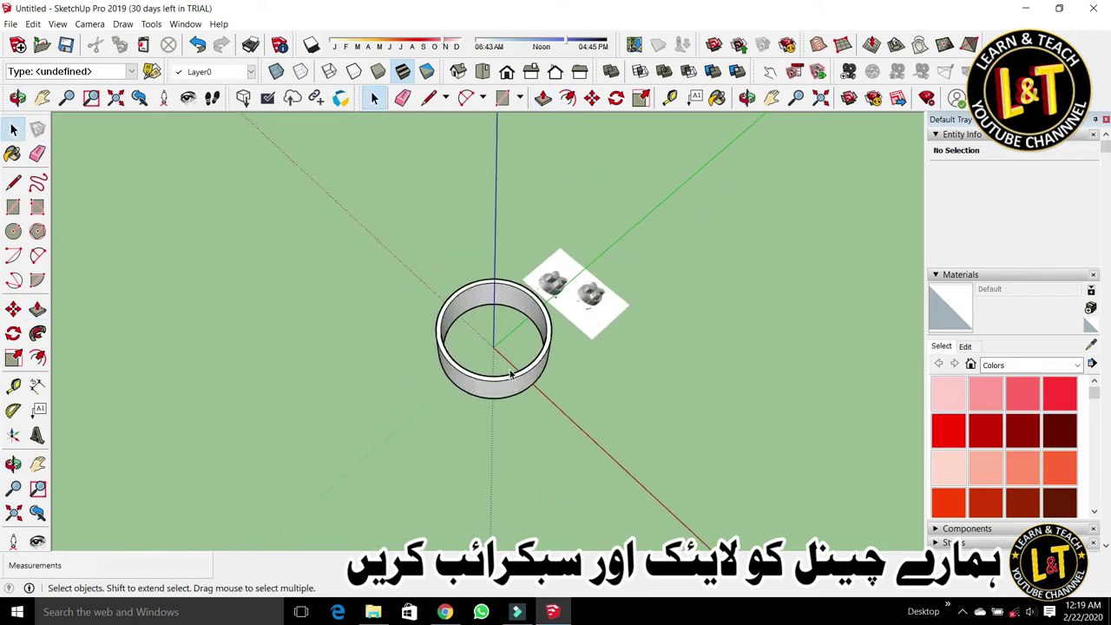
pyautogui.click(512, 375)
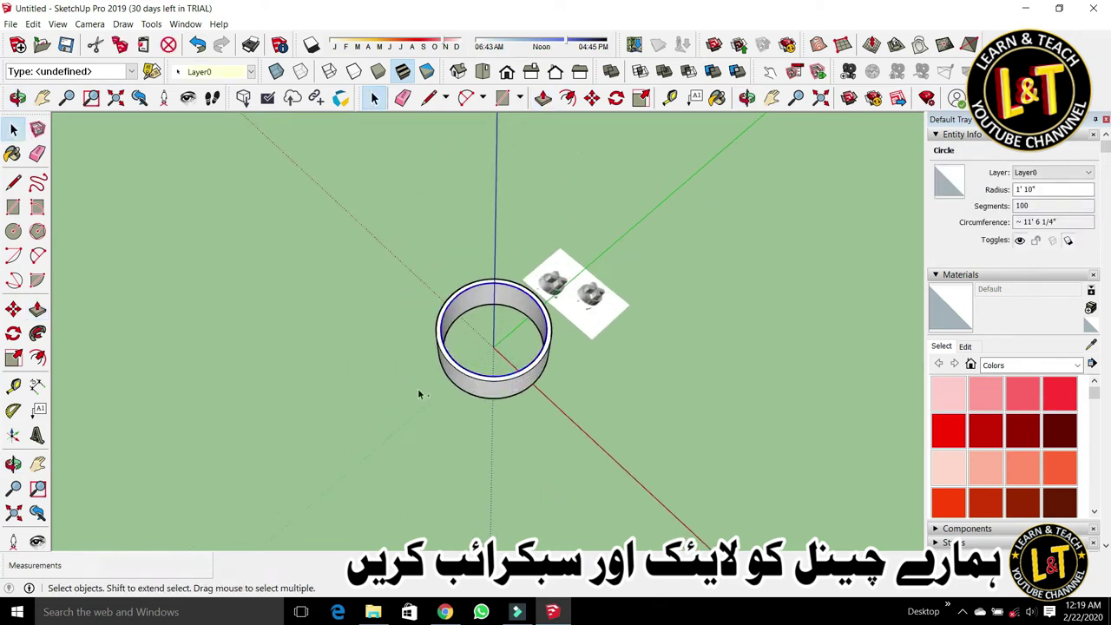
pyautogui.hotkey('ctrl', 'c')
pyautogui.hotkey('ctrl', 'v')
pyautogui.click(265, 387)
pyautogui.scroll(1, 267, 388)
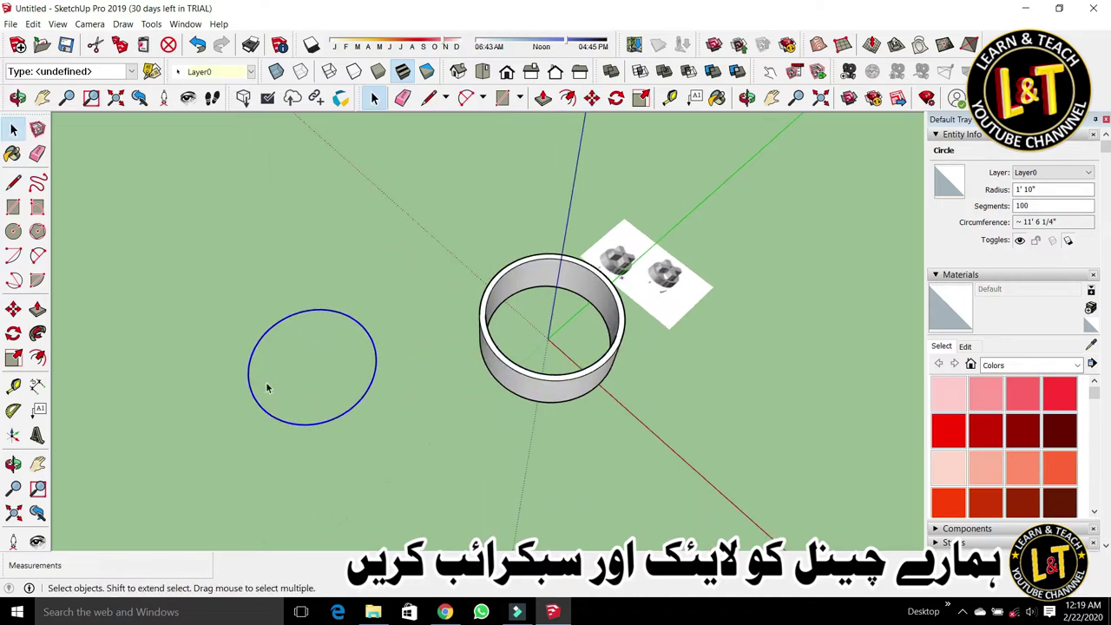
# Step: Fill the pasted circle with a face by drawing a line across it, then erase that line
pyautogui.press('l')
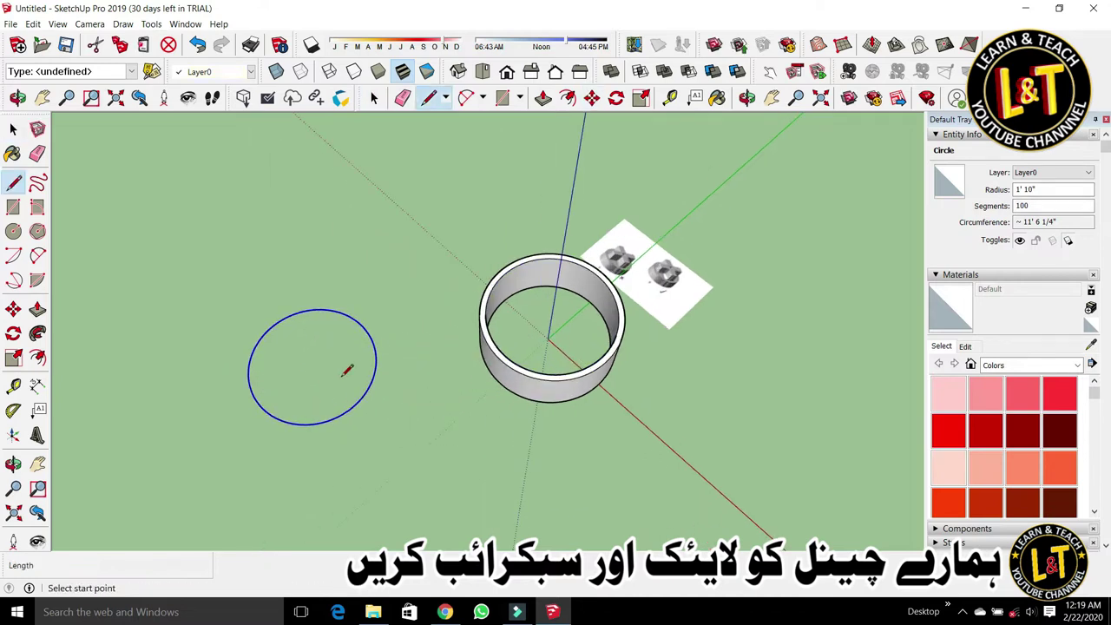
pyautogui.click(319, 309)
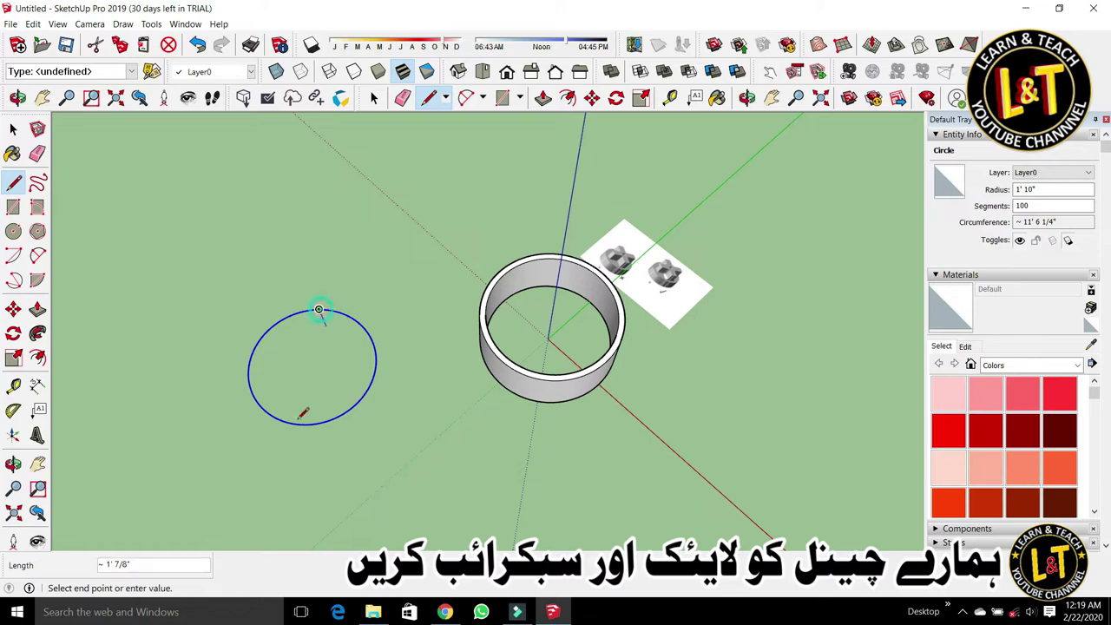
pyautogui.click(307, 422)
pyautogui.press('space')
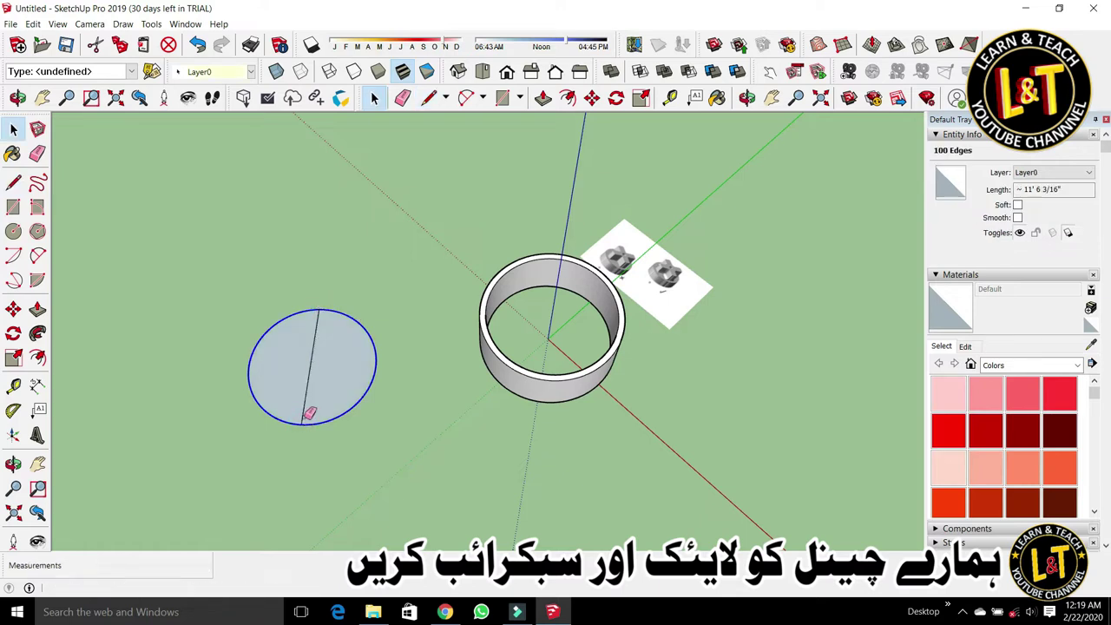
pyautogui.press('e')
pyautogui.click(304, 402)
pyautogui.press('space')
pyautogui.scroll(3, 317, 401)
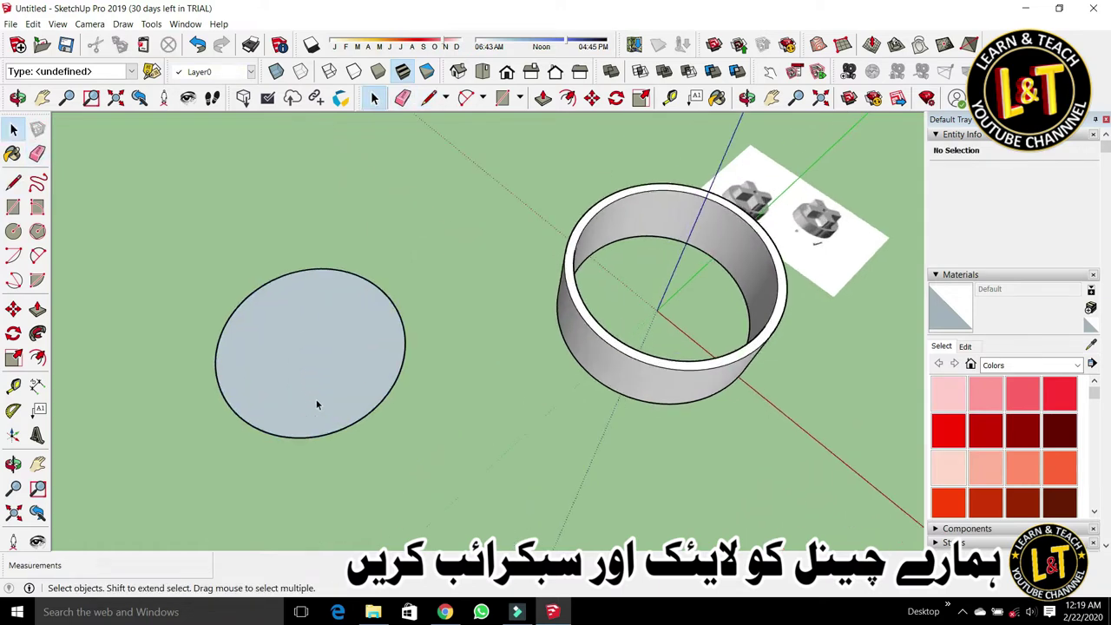
# Step: Undo the erasure of the line dividing the pasted disc
pyautogui.click(368, 418)
pyautogui.scroll(-4, 390, 394)
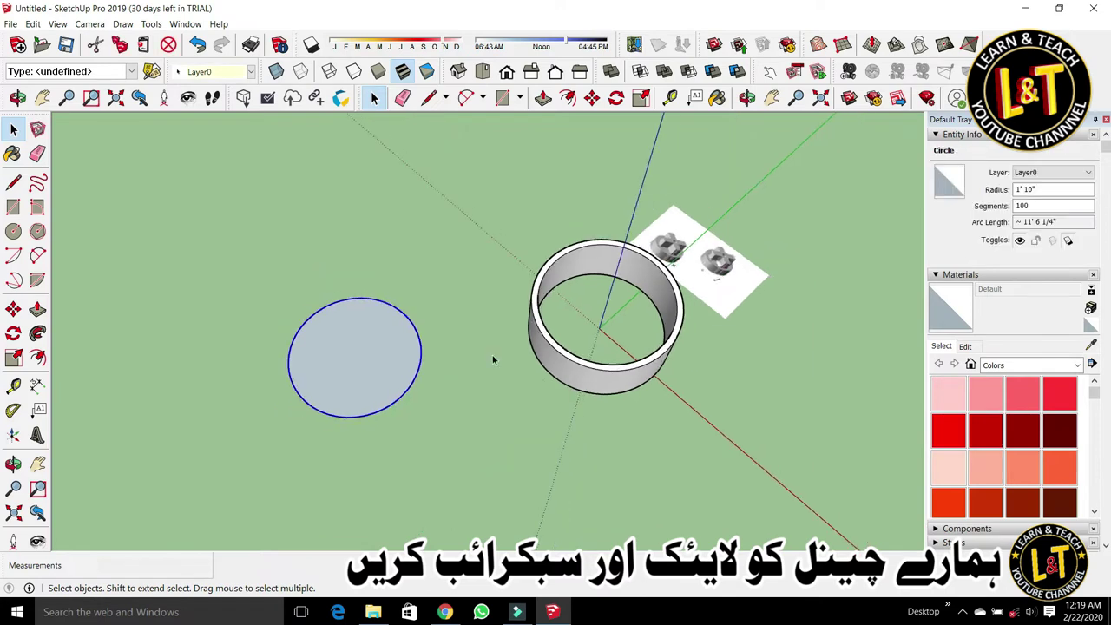
pyautogui.scroll(6, 707, 242)
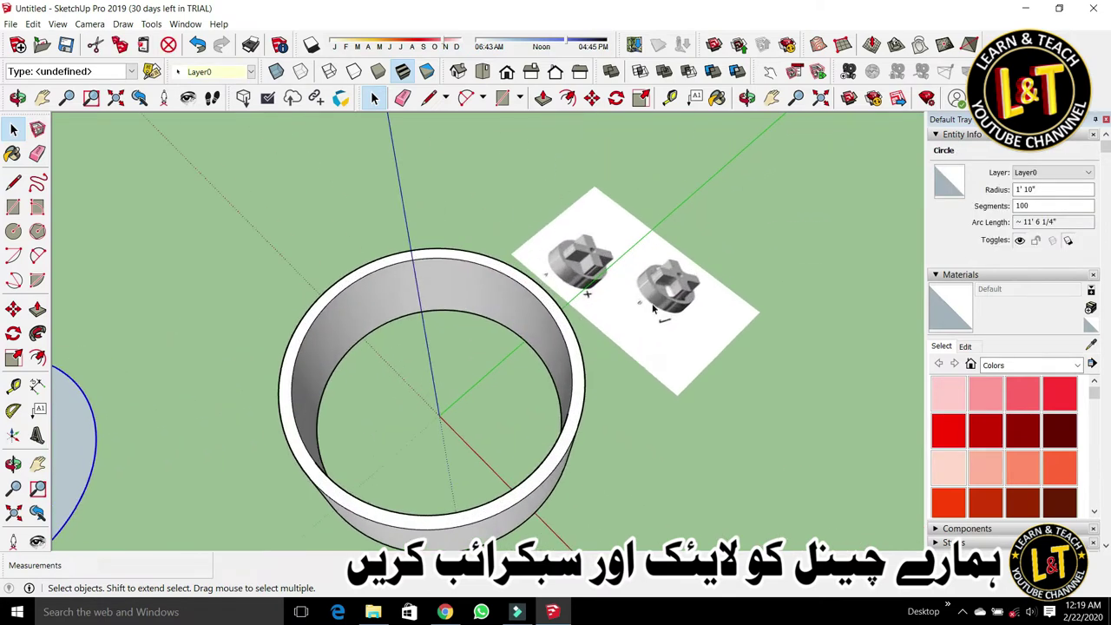
pyautogui.scroll(-5, 712, 267)
pyautogui.scroll(1, 402, 351)
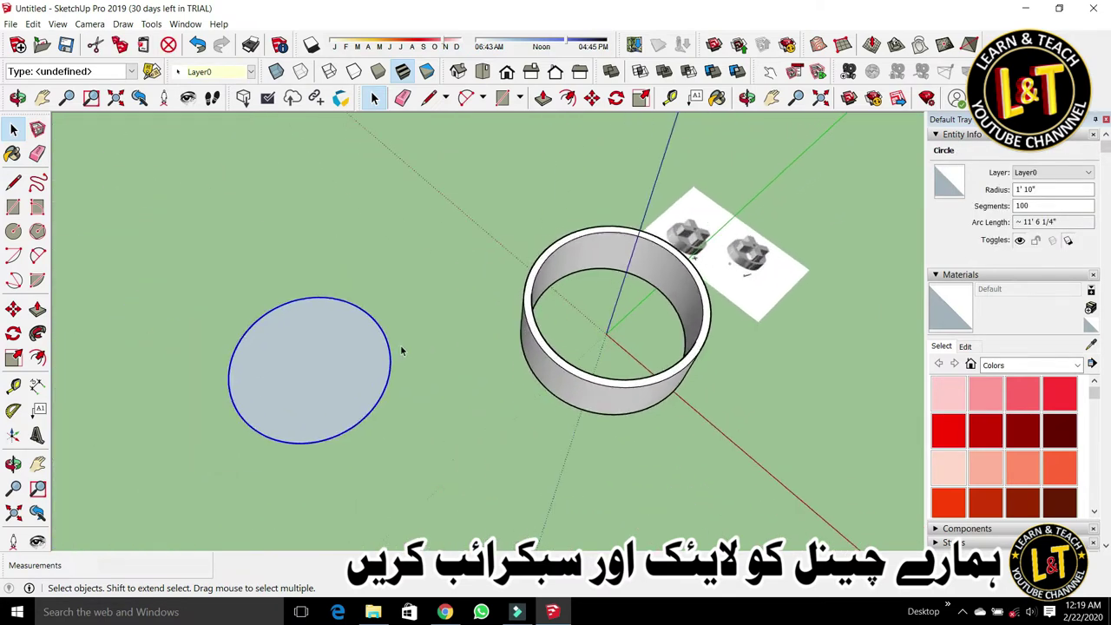
pyautogui.hotkey('ctrl', 'z')
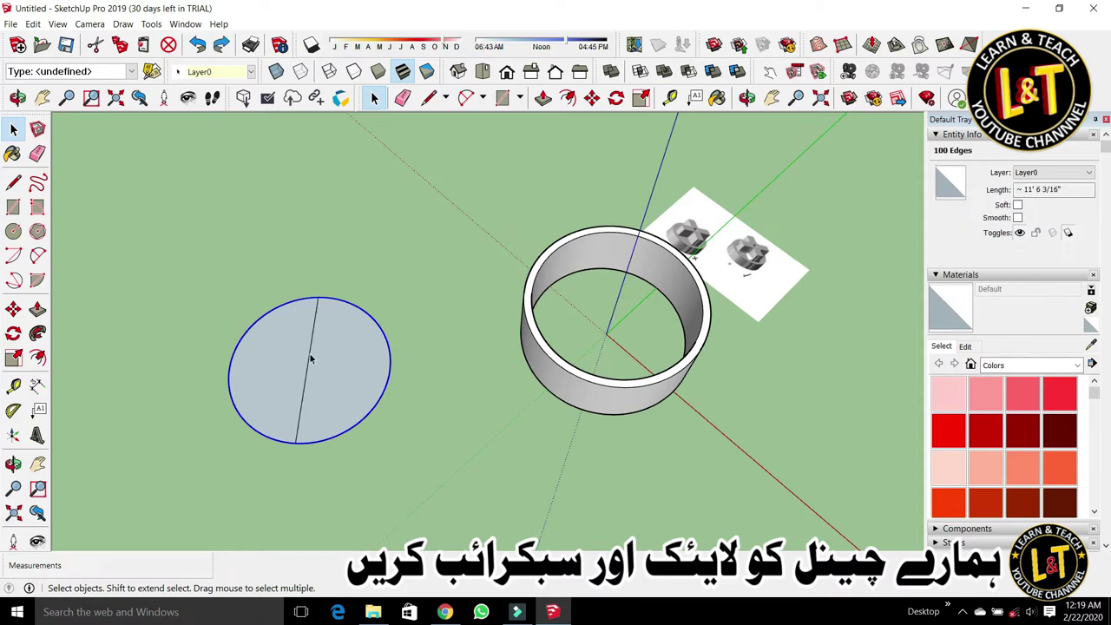
# Step: Place two guide lines parallel to the disc's dividing line, offset 6" to either side of it
pyautogui.click(670, 97)
pyautogui.click(306, 375)
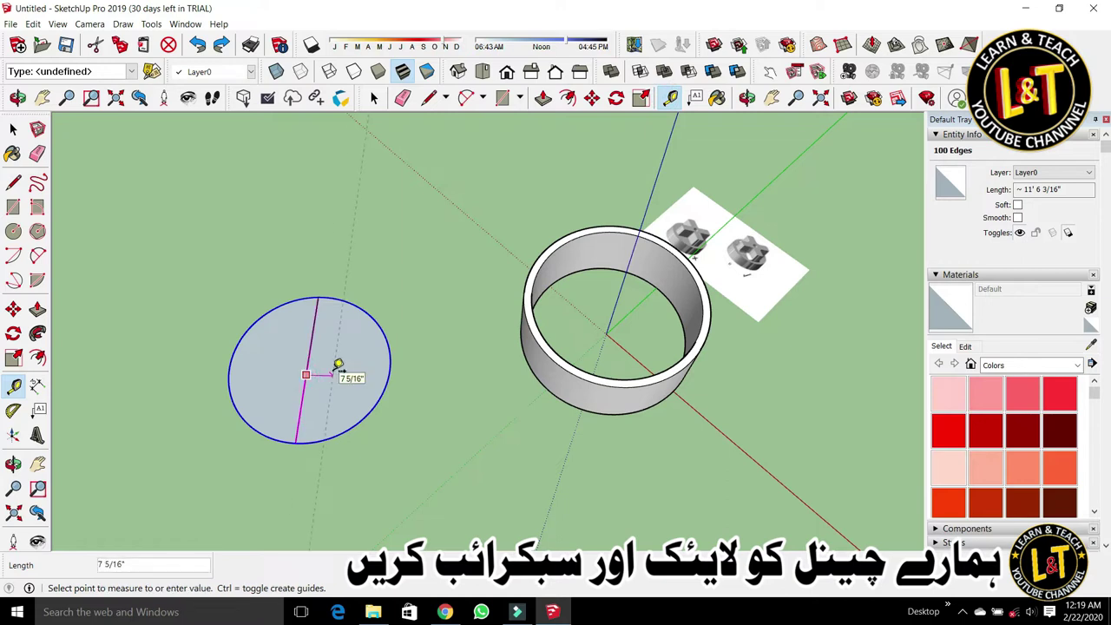
pyautogui.click(339, 365)
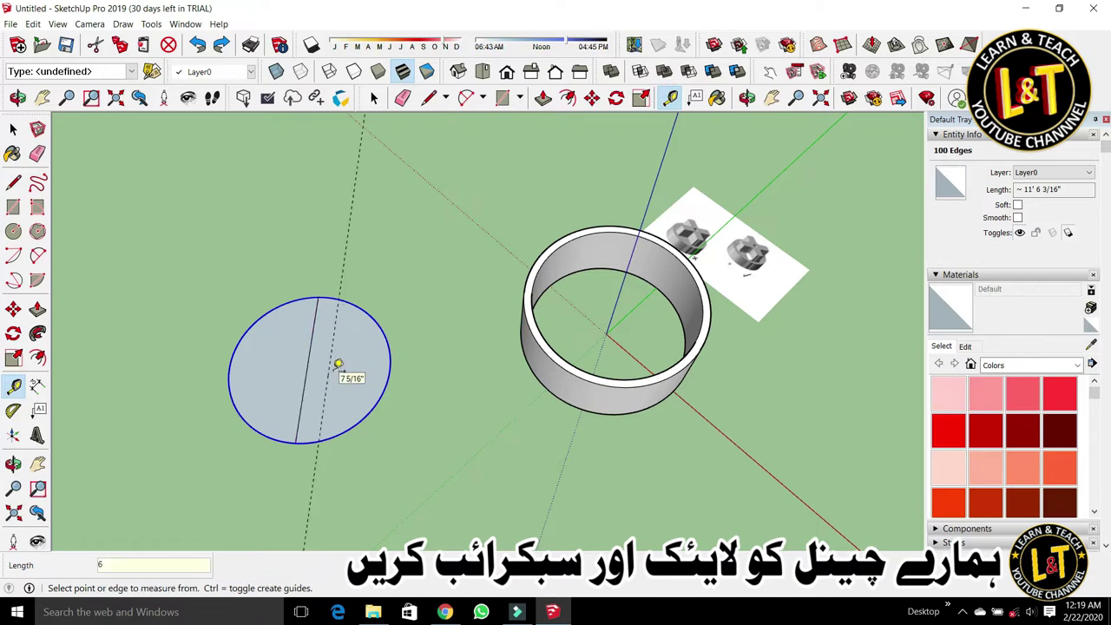
pyautogui.click(305, 381)
pyautogui.click(290, 373)
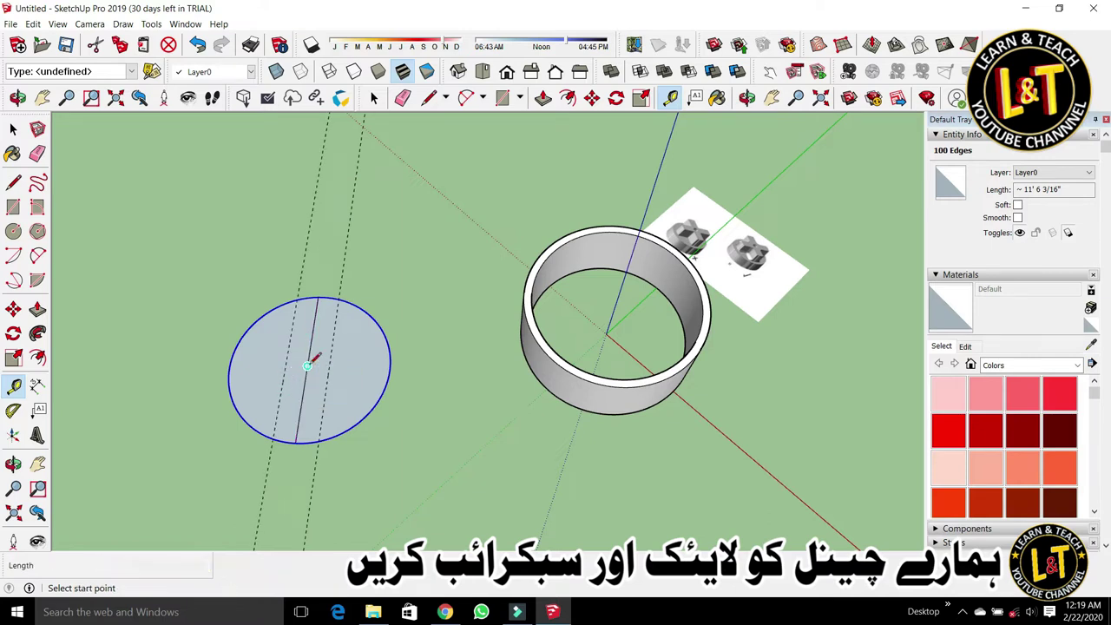
# Step: Draw a perpendicular line from the midpoint of the disc's dividing line to just beyond the disc's edge
pyautogui.press('l')
pyautogui.click(306, 367)
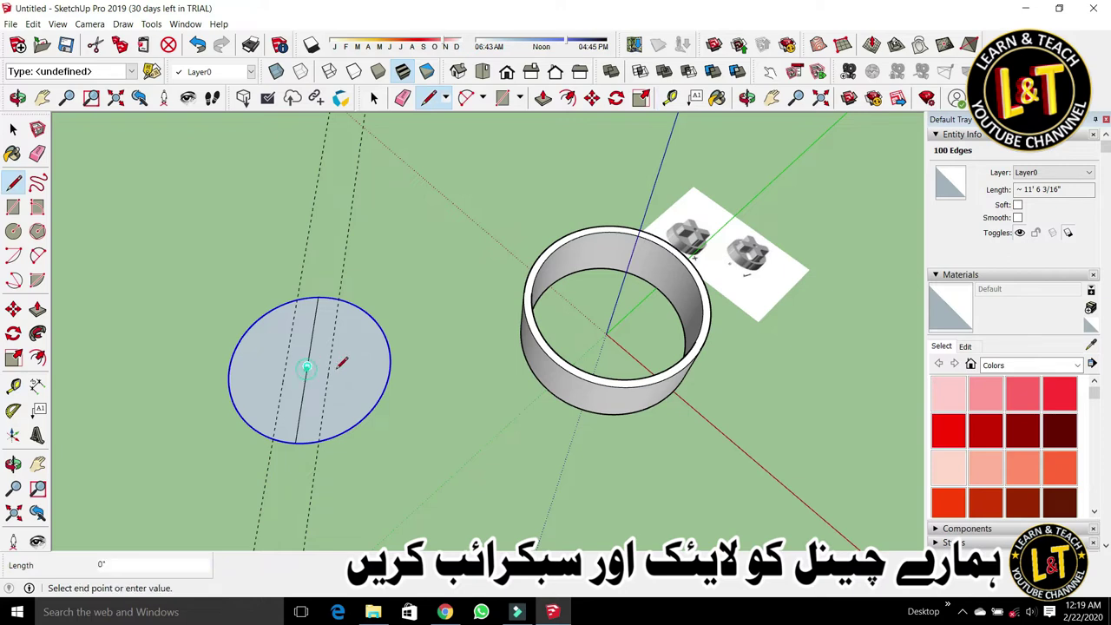
pyautogui.click(414, 367)
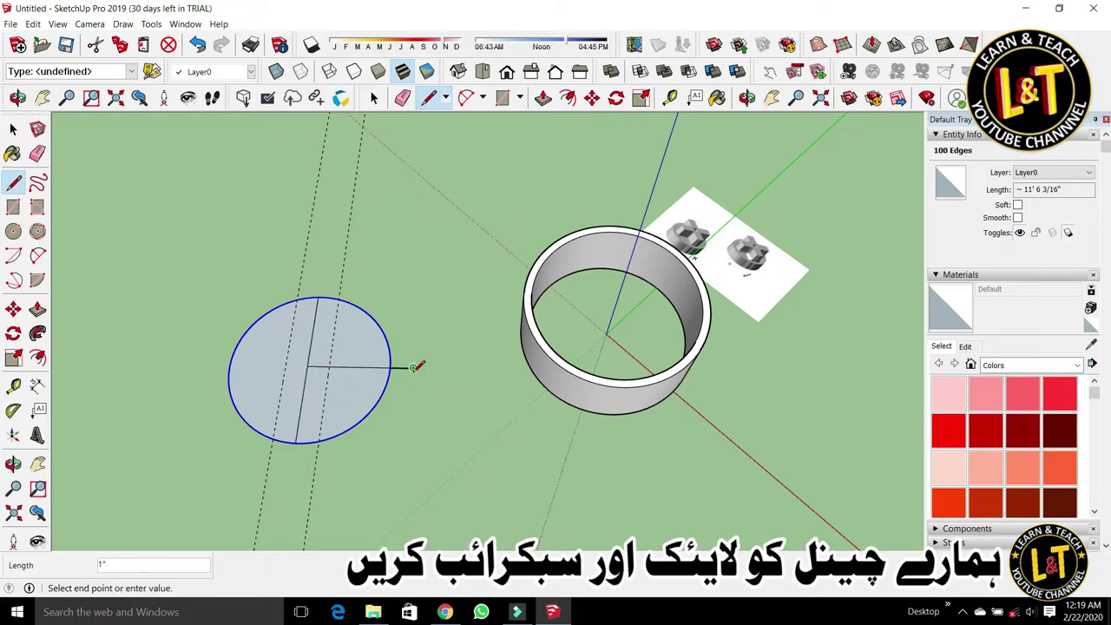
# Step: Place two guide lines parallel to the perpendicular line, offset 6" to either side of it
pyautogui.click(671, 97)
pyautogui.click(353, 368)
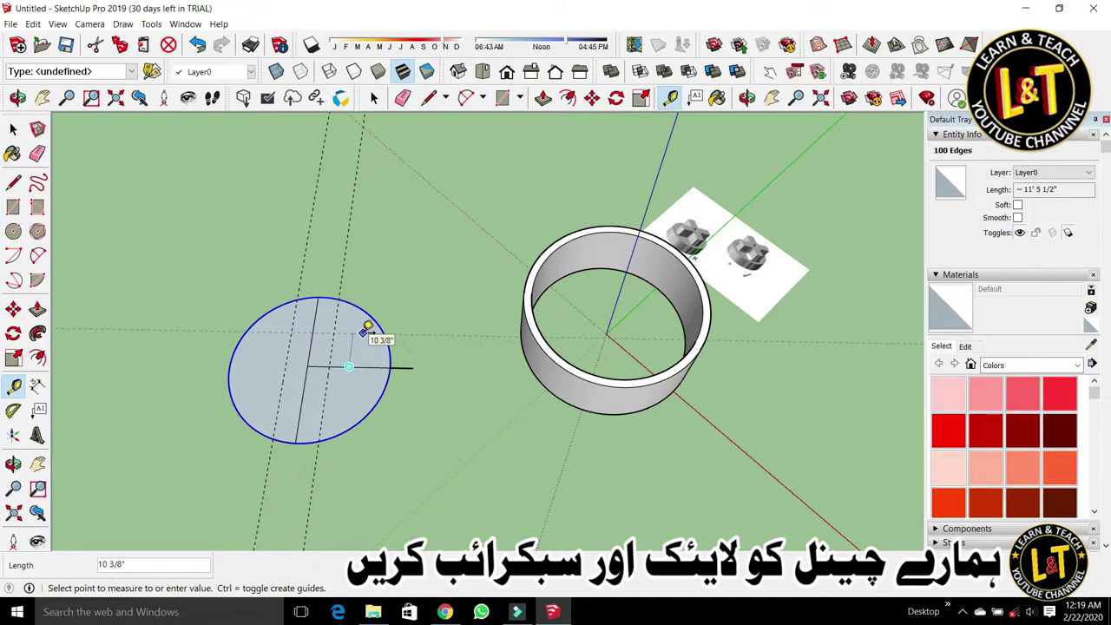
pyautogui.write('6')
pyautogui.press('Return')
pyautogui.click(359, 367)
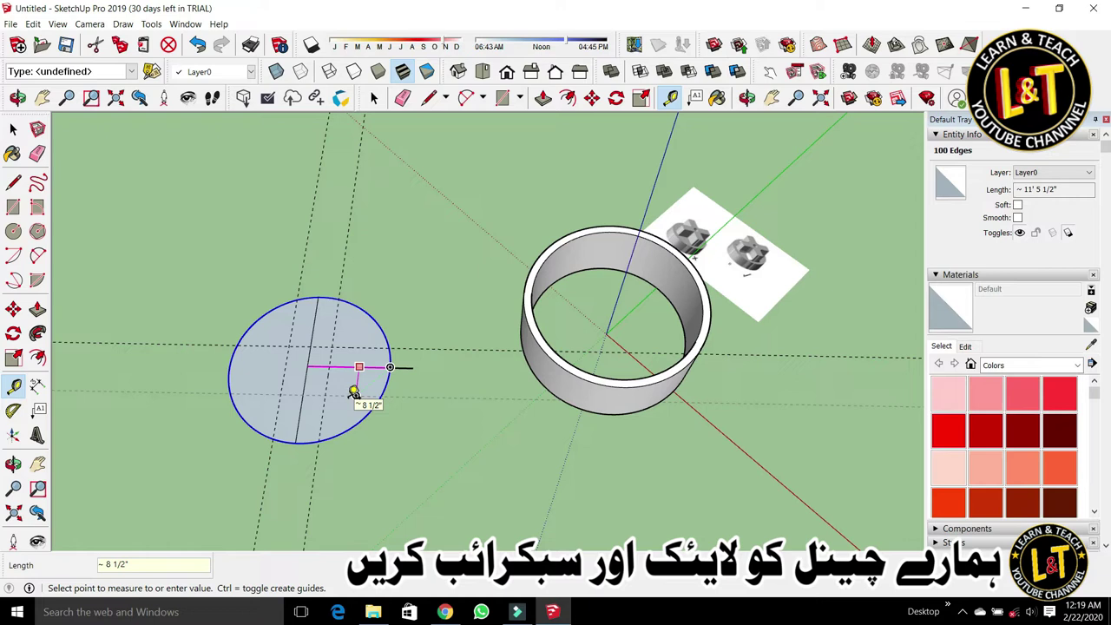
pyautogui.write('6')
pyautogui.press('Return')
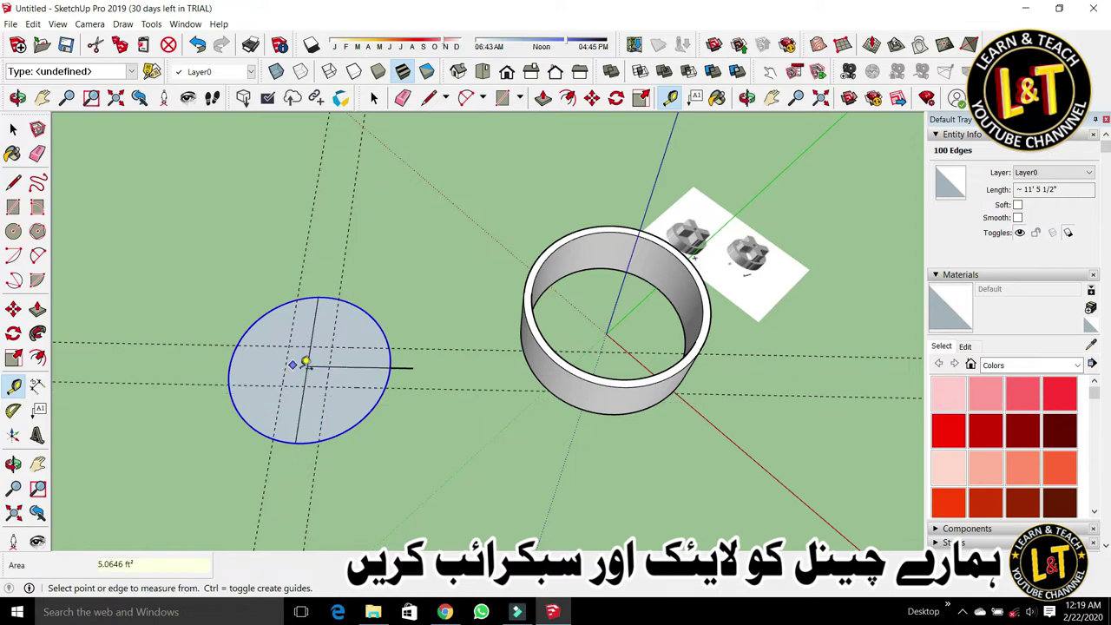
# Step: Erase the perpendicular line and the dividing line from the disc, keeping the four guides
pyautogui.scroll(3, 306, 361)
pyautogui.press('e')
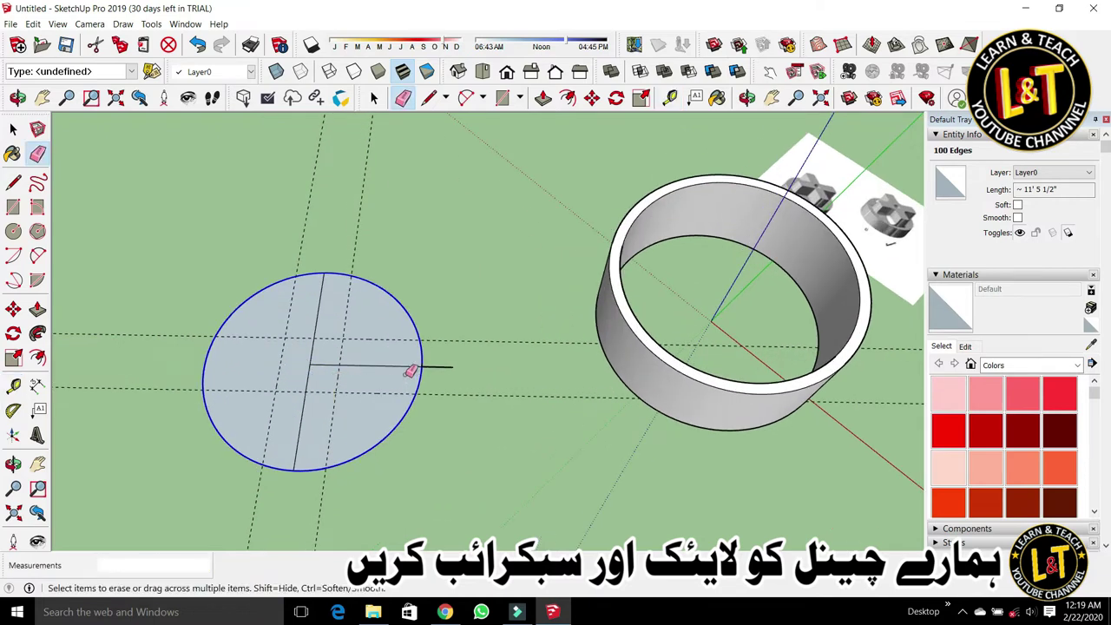
pyautogui.moveTo(409, 371)
pyautogui.mouseDown()
pyautogui.moveTo(397, 366)
pyautogui.moveTo(444, 367)
pyautogui.mouseUp()
pyautogui.click(431, 366)
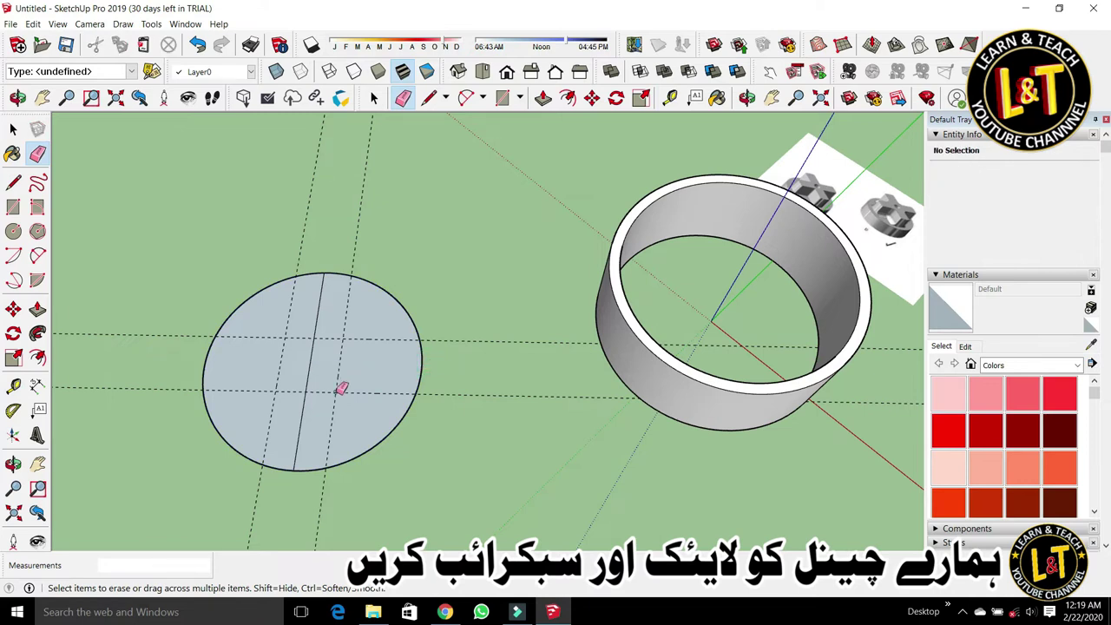
pyautogui.moveTo(326, 366); pyautogui.dragTo(308, 316)
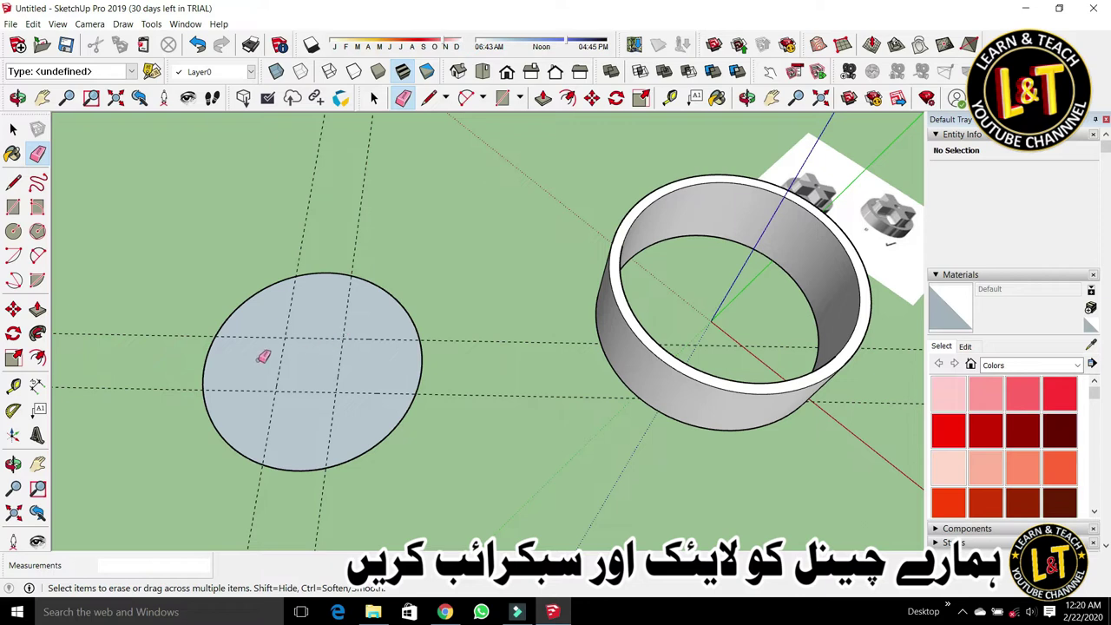
# Step: Try a guide line offset 1.5 outward from one of the central guides and undo it
pyautogui.scroll(1, 230, 359)
pyautogui.press('l')
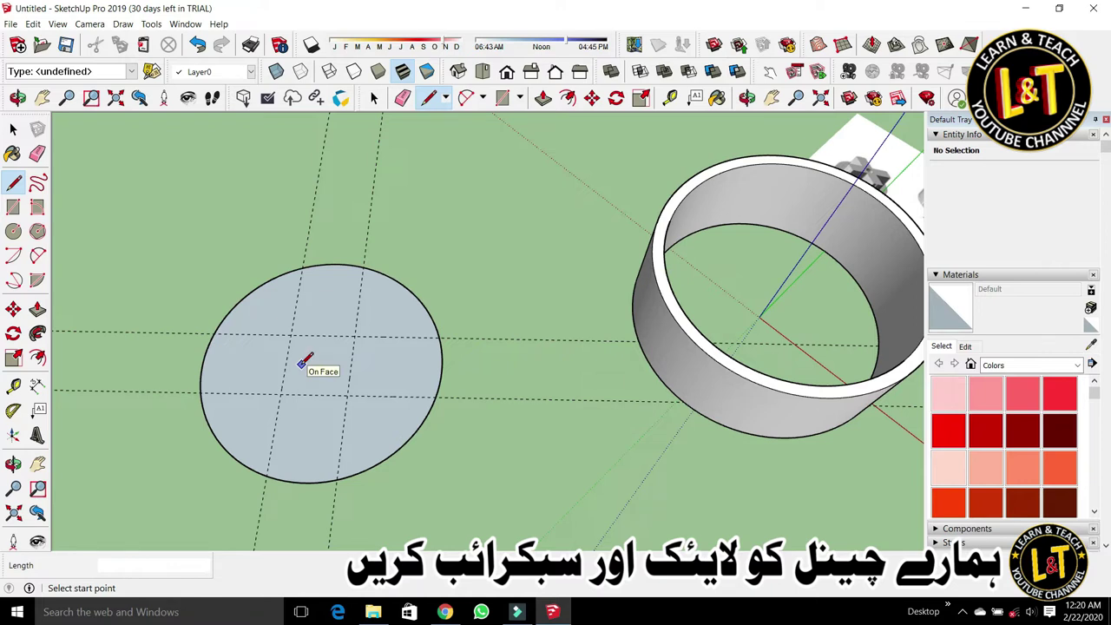
pyautogui.click(670, 97)
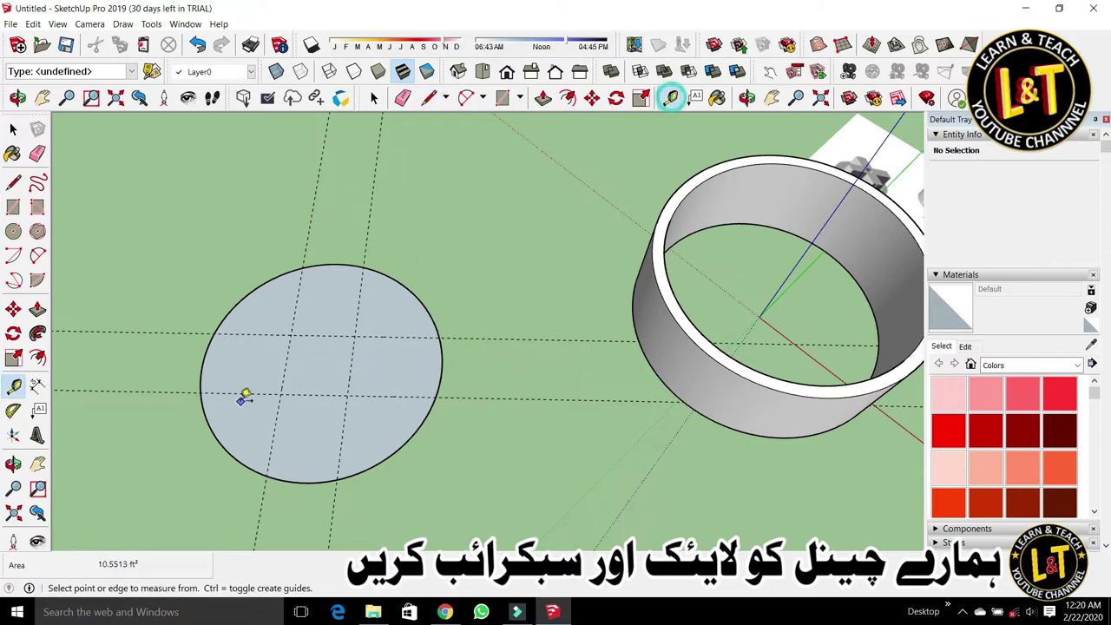
pyautogui.click(289, 358)
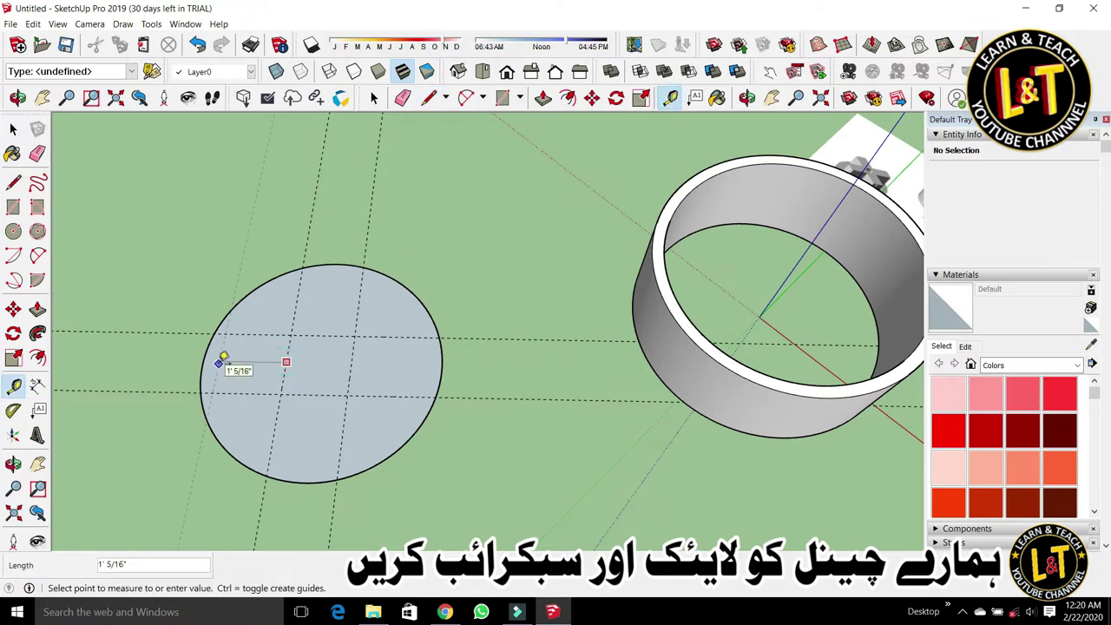
pyautogui.scroll(2, 228, 361)
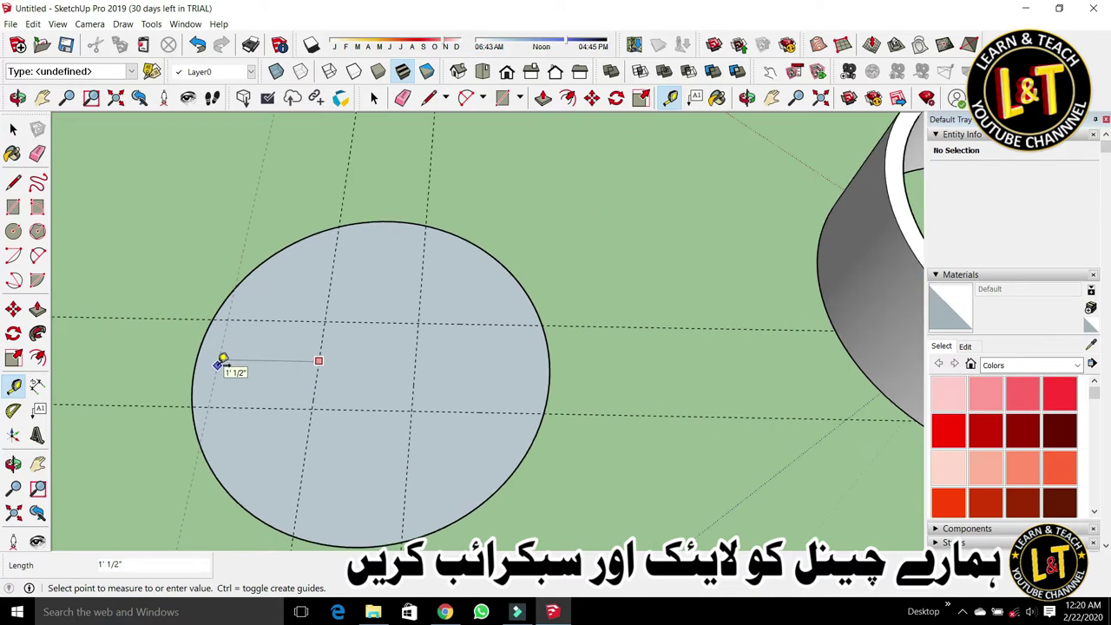
pyautogui.write('1.5')
pyautogui.press('Return')
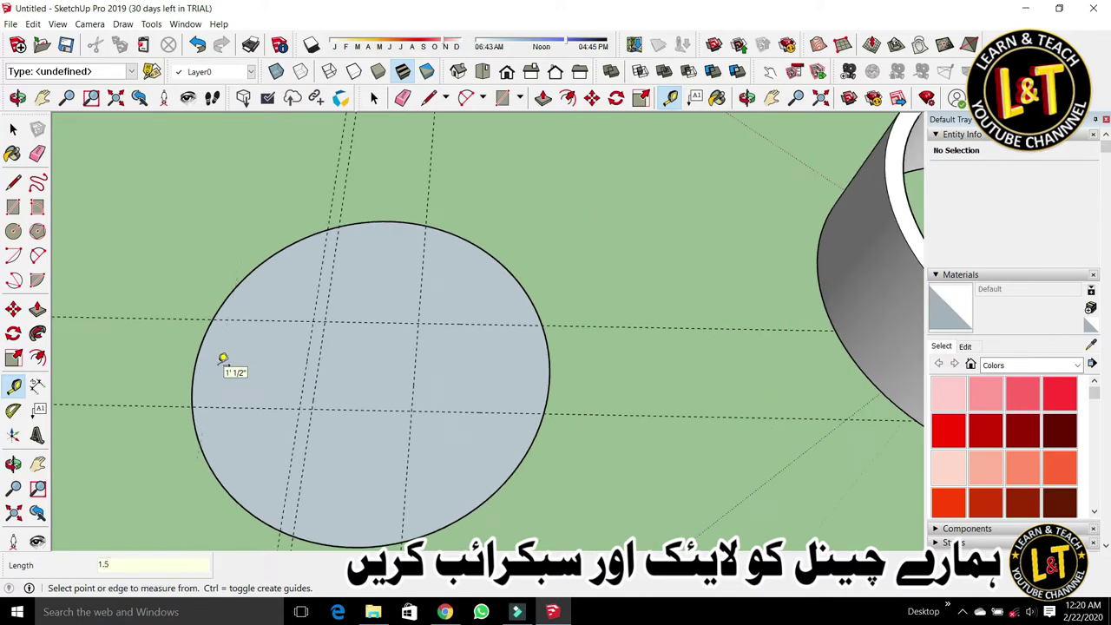
pyautogui.hotkey('ctrl', 'z')
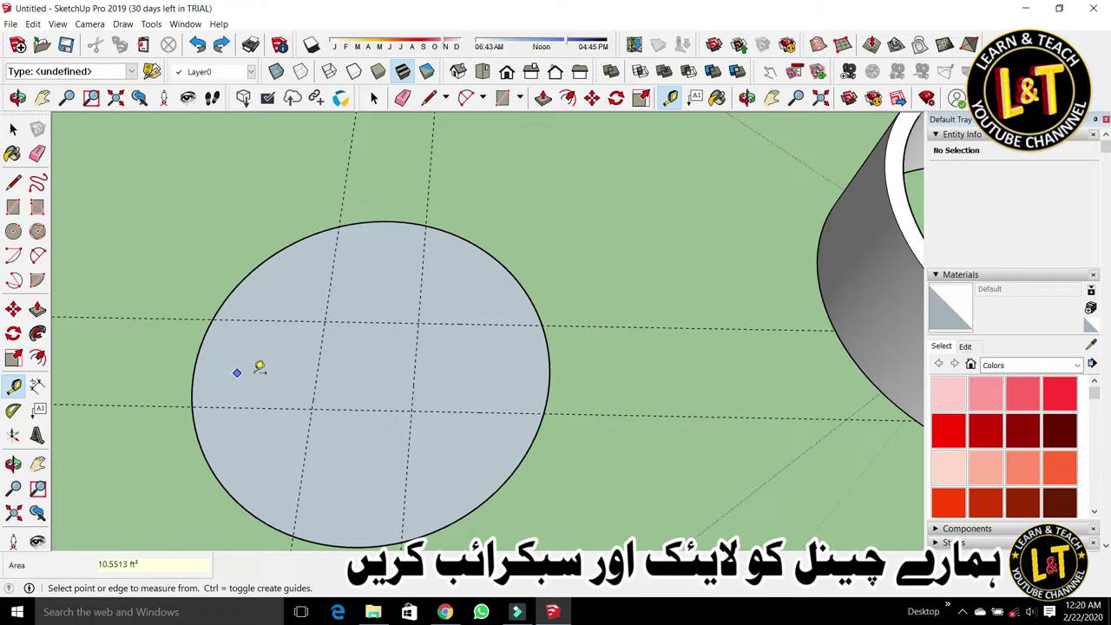
# Step: Measure the distance from a central guide intersection to the disc's edge without placing a dimension
pyautogui.click(323, 366)
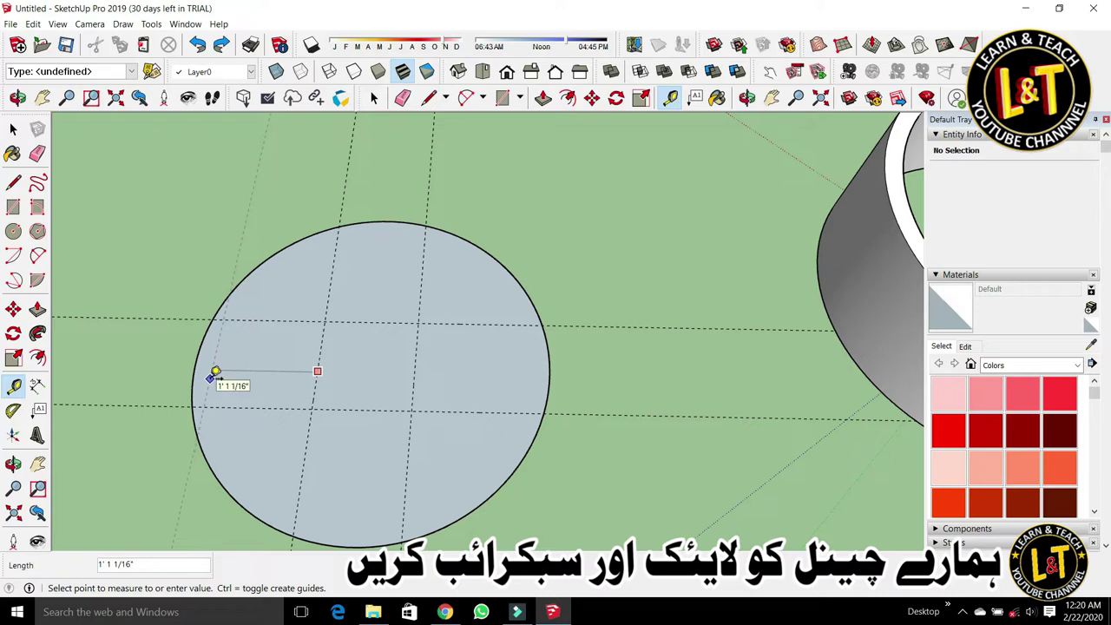
pyautogui.press('space')
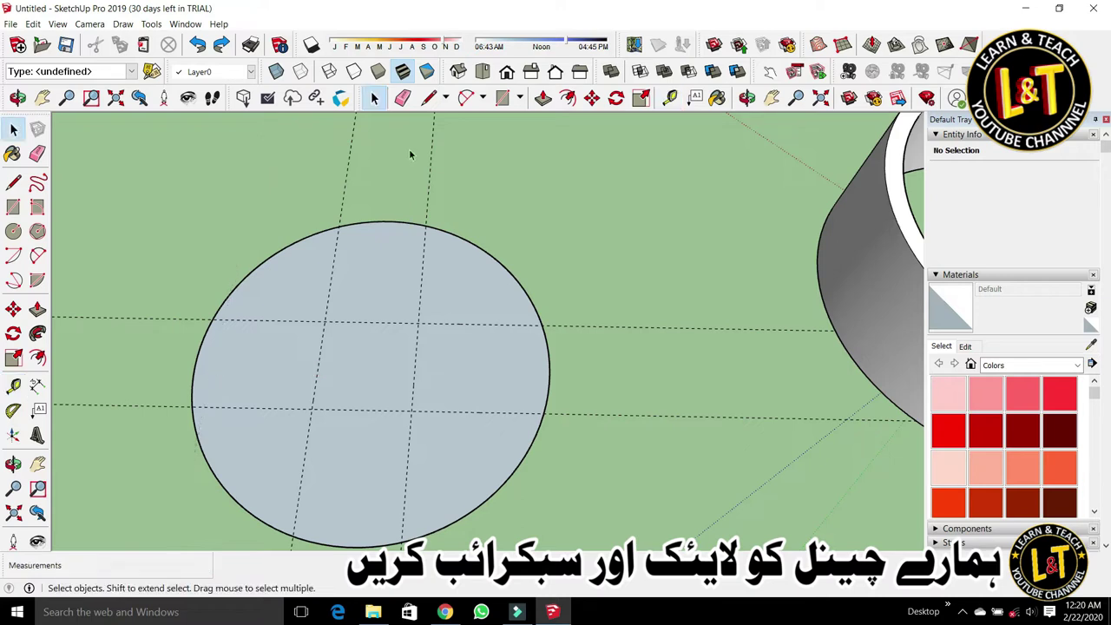
pyautogui.click(38, 385)
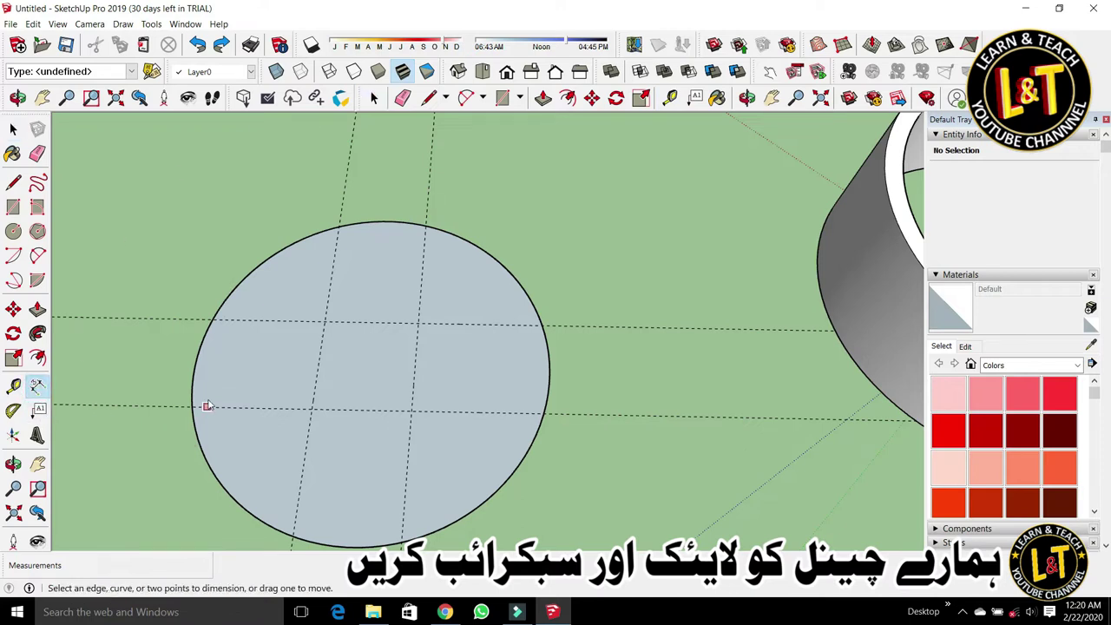
pyautogui.click(311, 411)
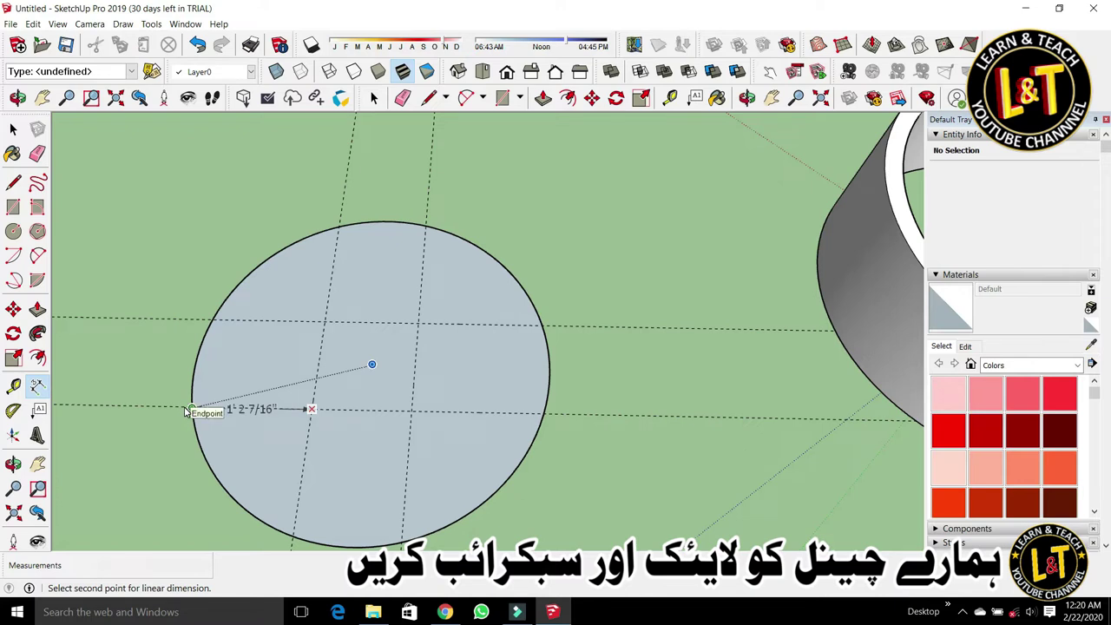
pyautogui.press('Escape')
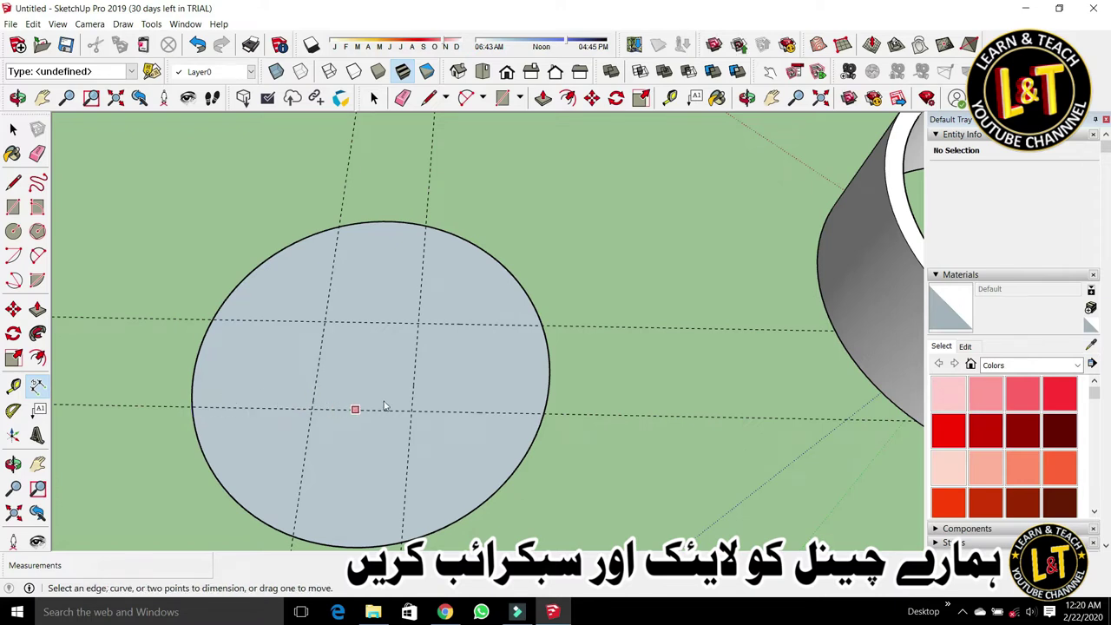
# Step: Try offsetting a guide line from the same central guide toward the disc's edge and undo it
pyautogui.click(671, 101)
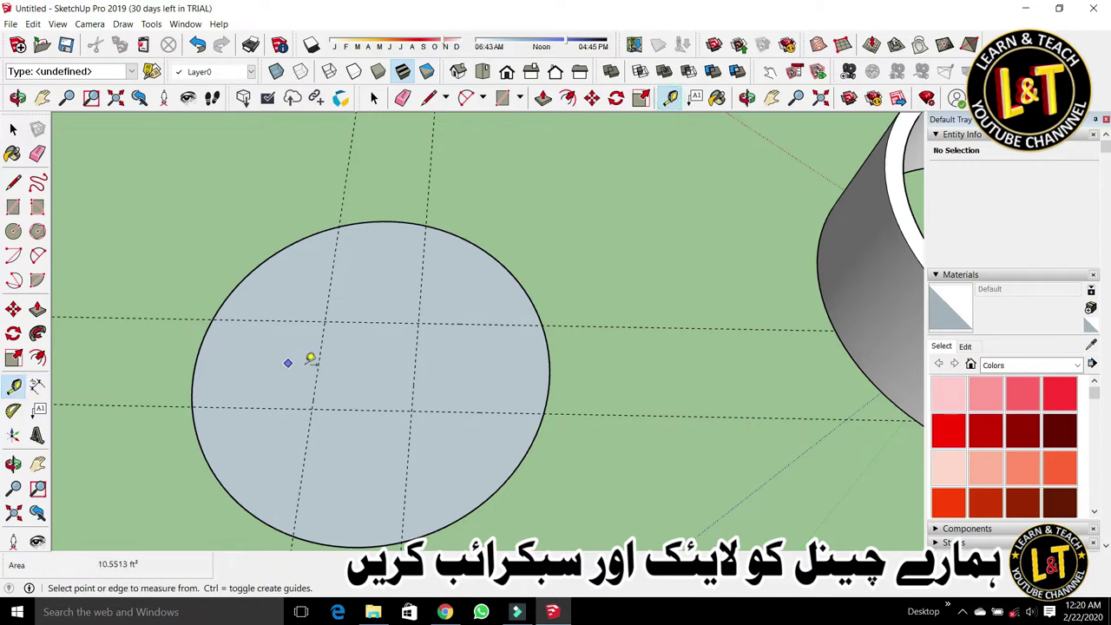
pyautogui.click(318, 366)
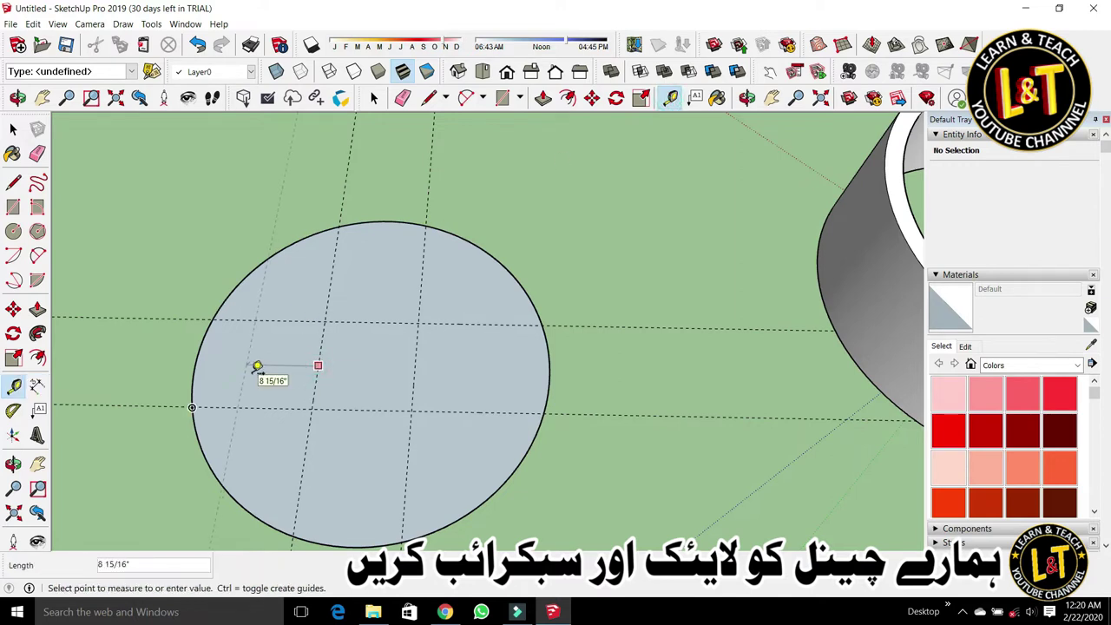
pyautogui.click(257, 366)
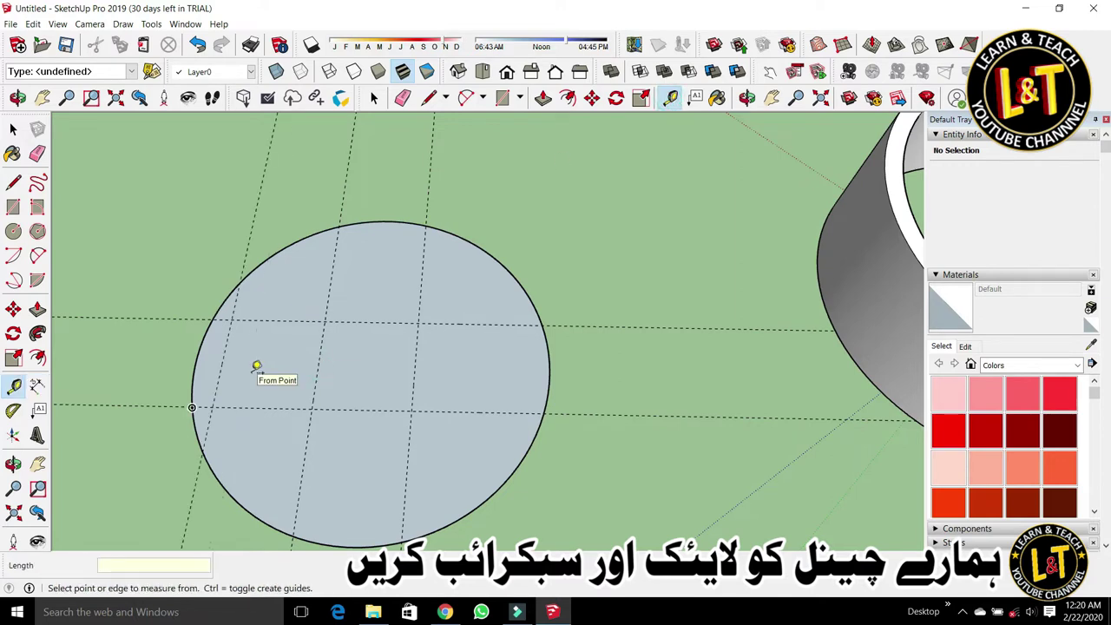
pyautogui.hotkey('ctrl', 'z')
# Step: Place four guide lines on the disc, each offset 14 inches outward from one of the central guides
pyautogui.click(318, 369)
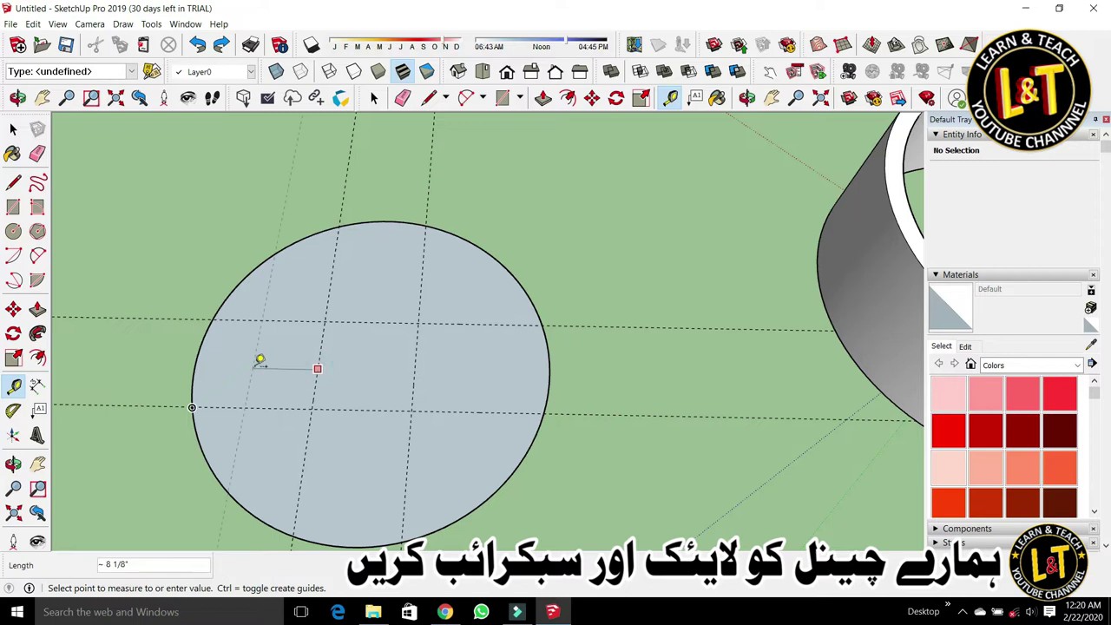
pyautogui.click(252, 363)
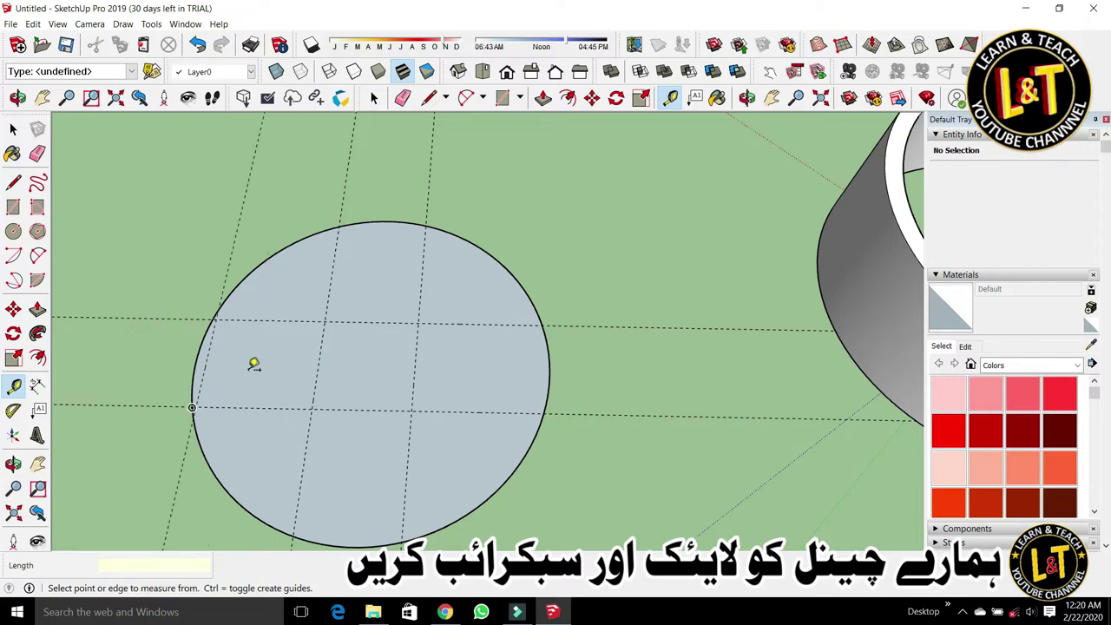
pyautogui.click(351, 410)
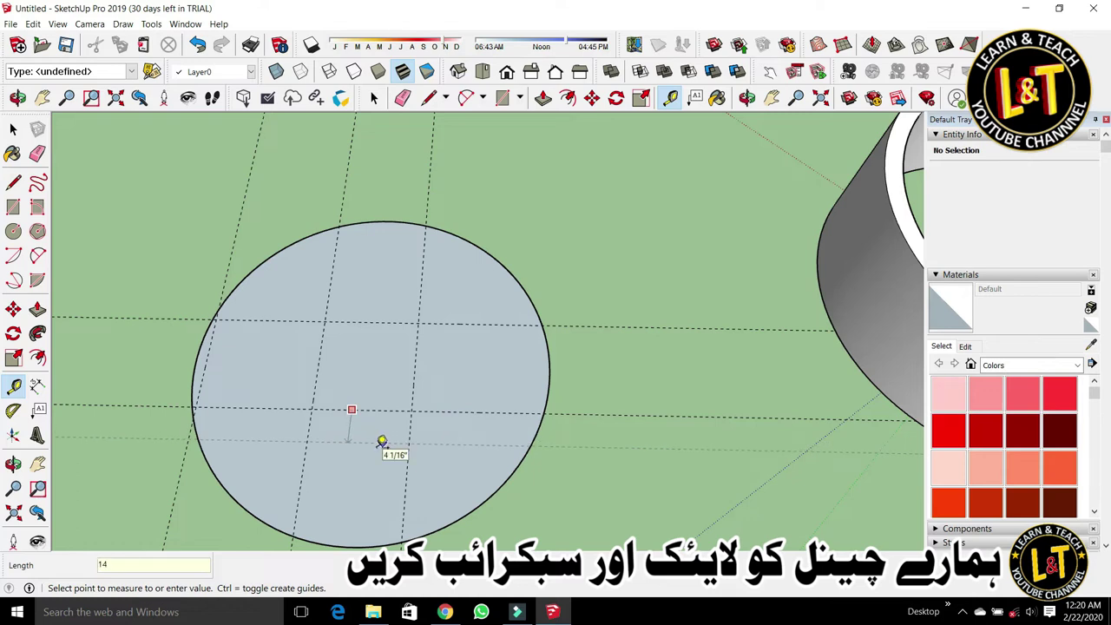
pyautogui.click(382, 441)
pyautogui.click(414, 383)
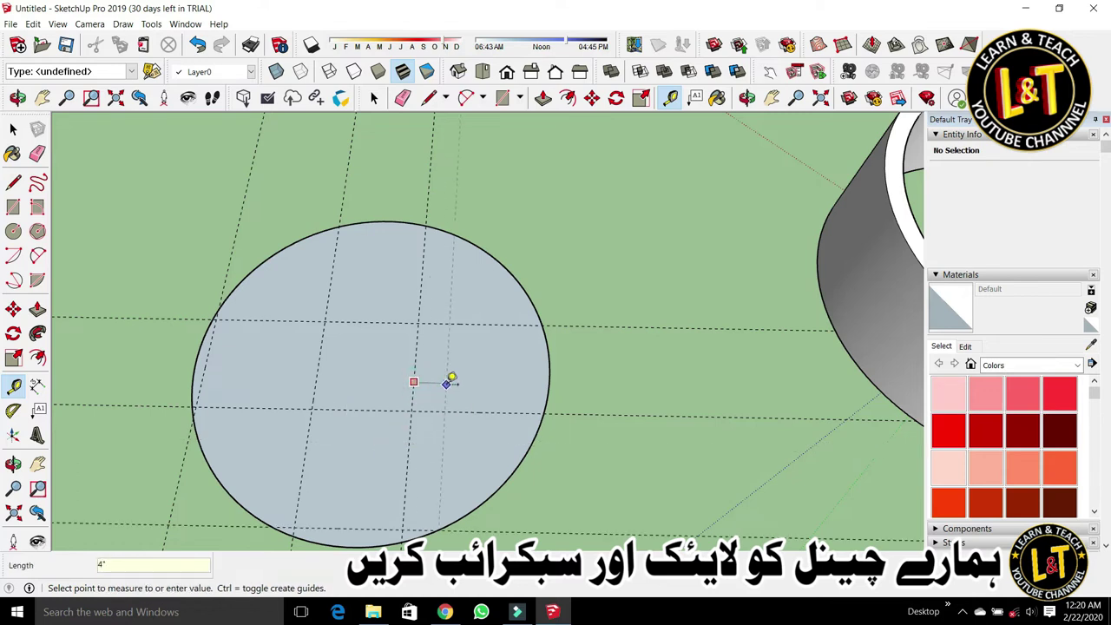
pyautogui.write('14')
pyautogui.press('Return')
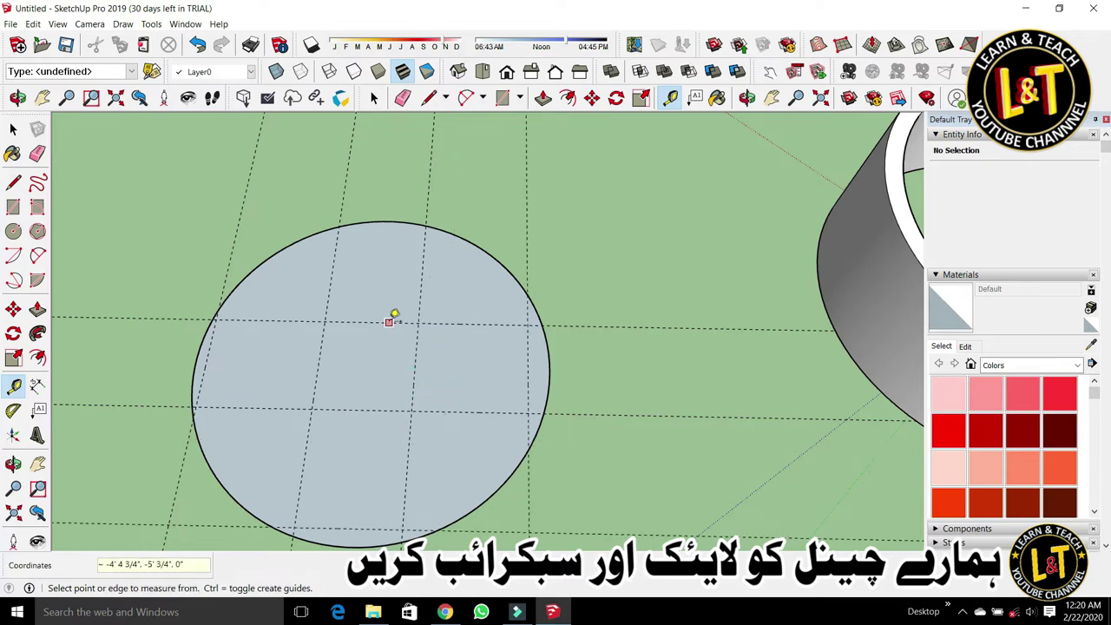
pyautogui.click(389, 321)
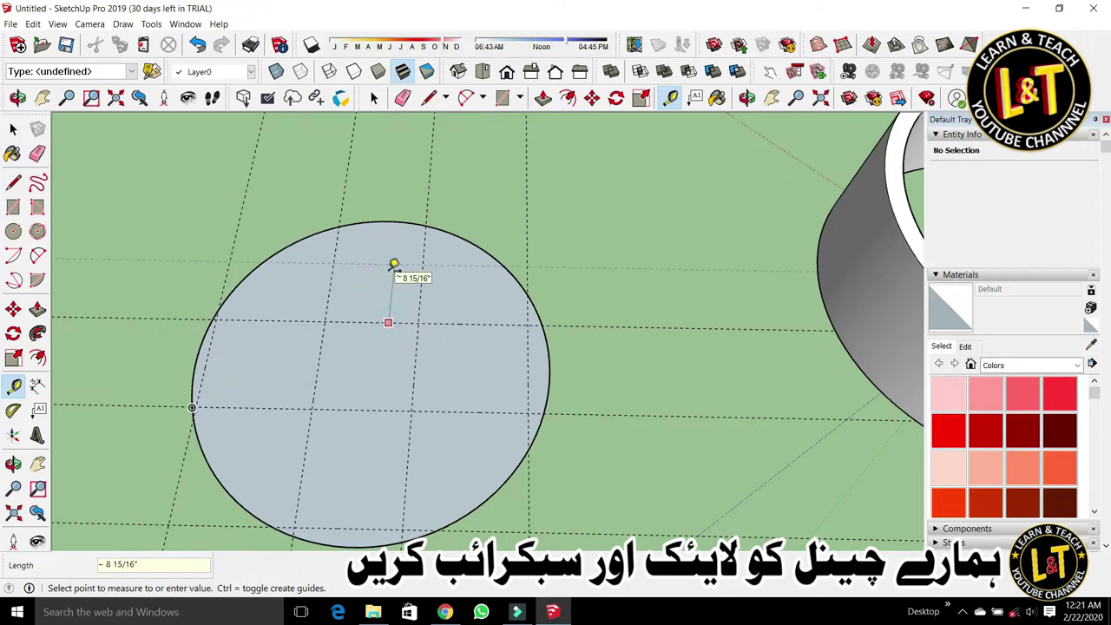
pyautogui.write('14')
pyautogui.press('Return')
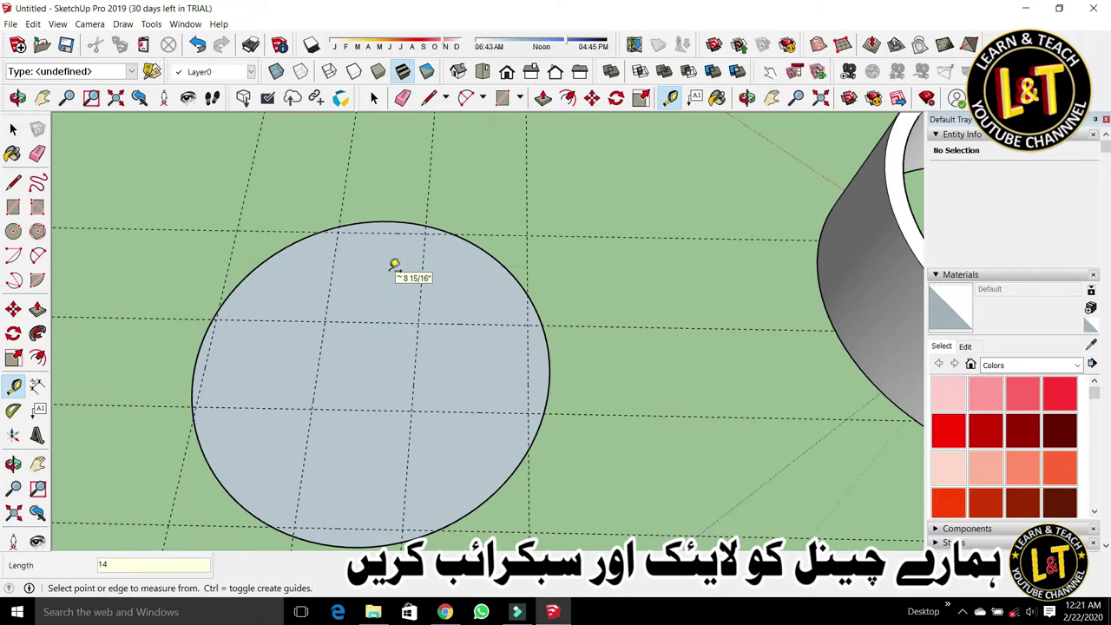
# Step: Add four more guide lines, each offset 2 inches inward from one of the outer guides near the disc's edge
pyautogui.scroll(2, 392, 235)
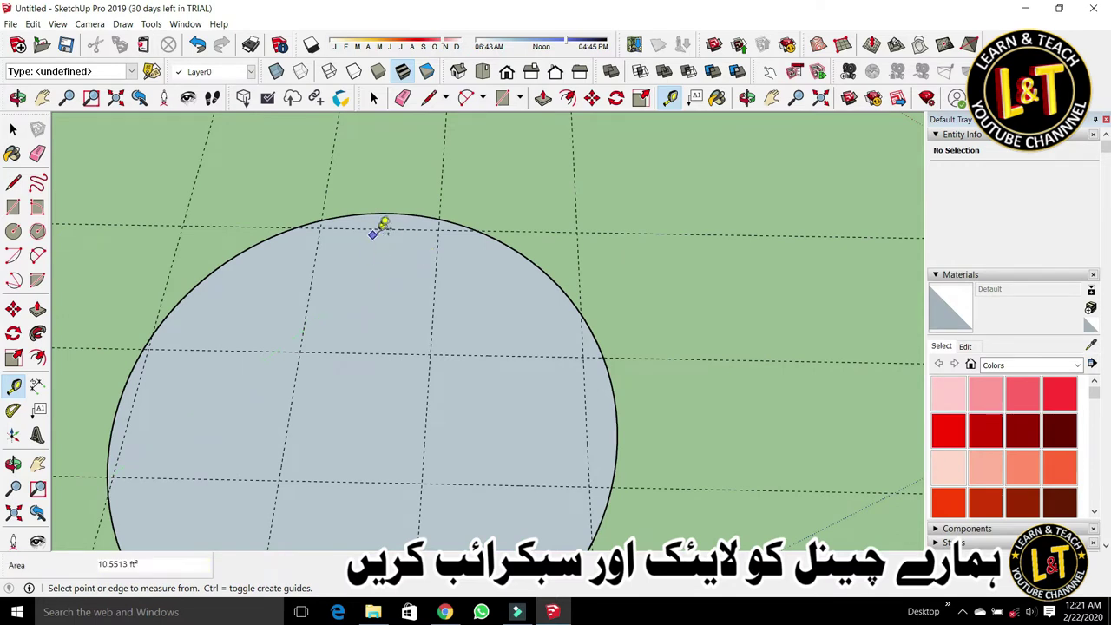
pyautogui.click(383, 228)
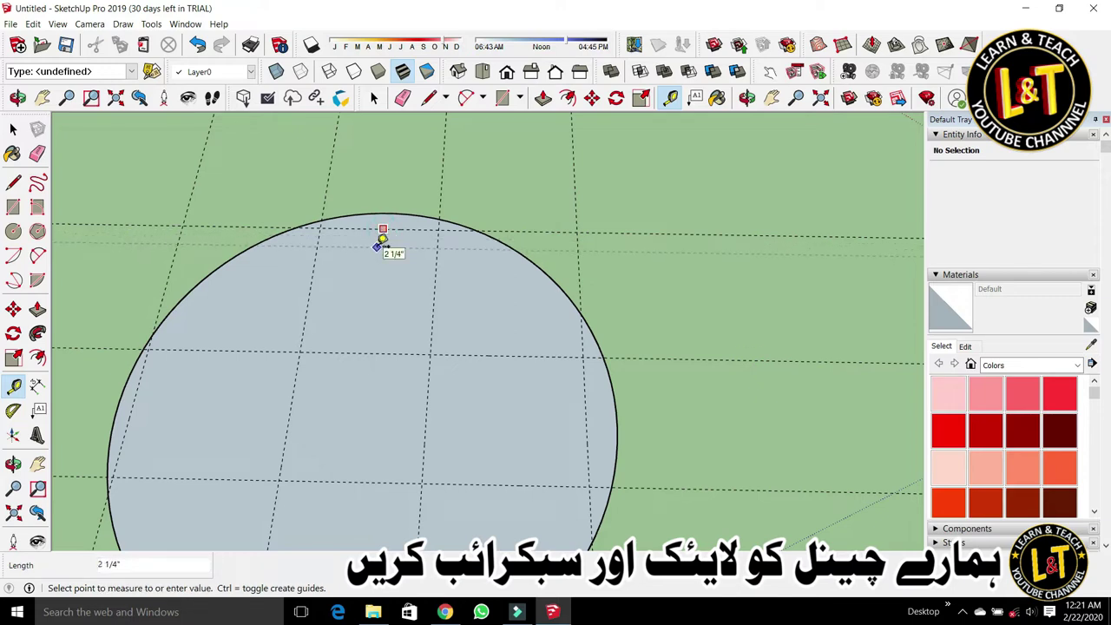
pyautogui.click(382, 241)
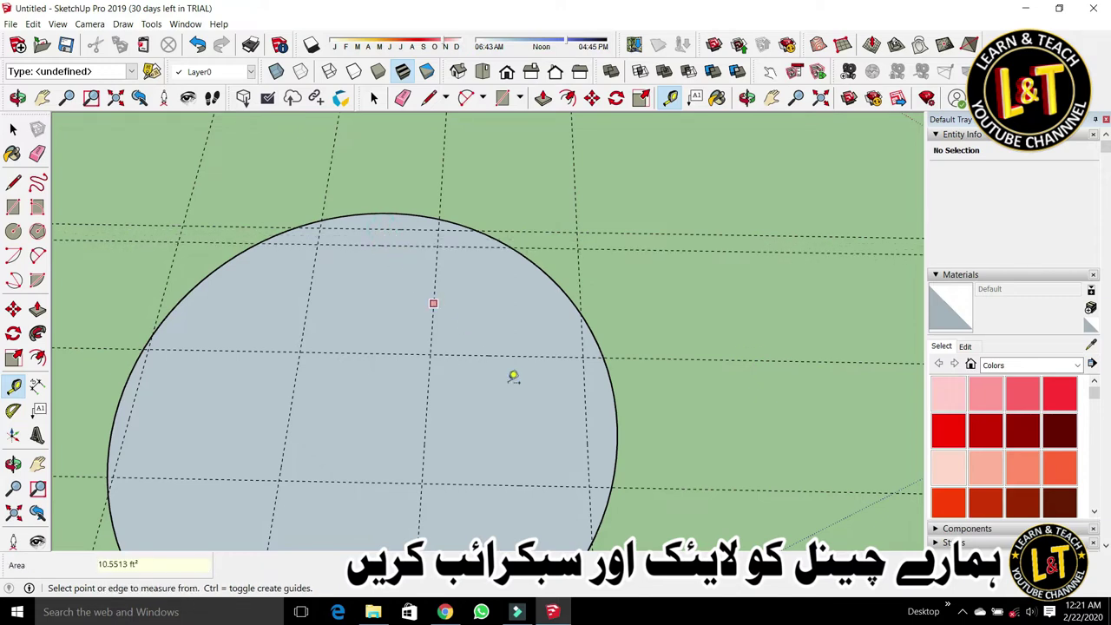
pyautogui.click(577, 409)
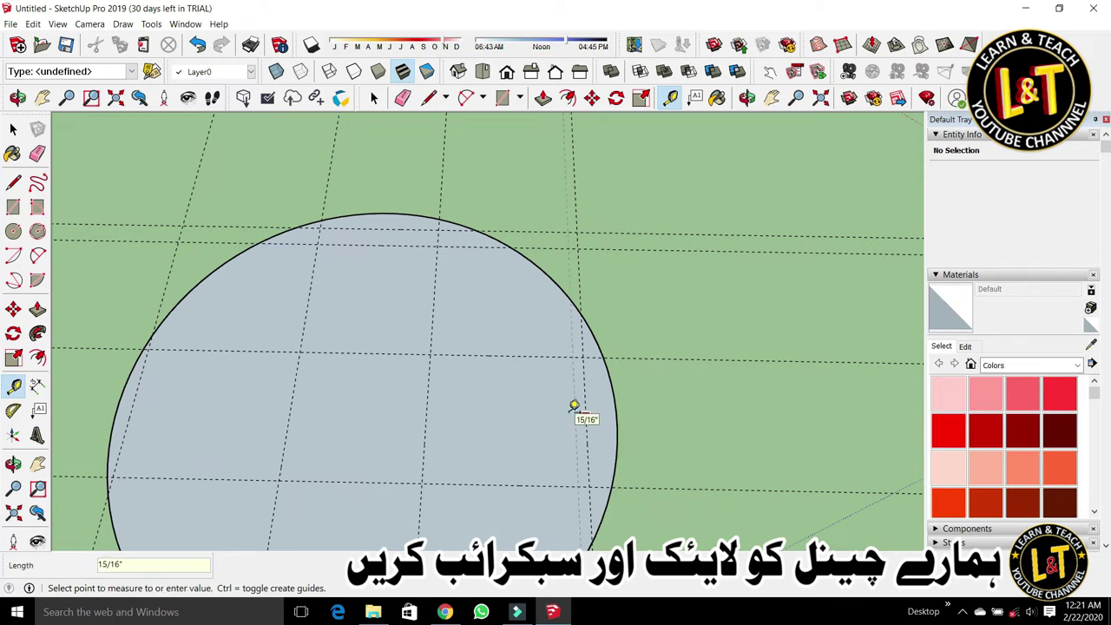
pyautogui.press('Return')
pyautogui.scroll(-2, 521, 373)
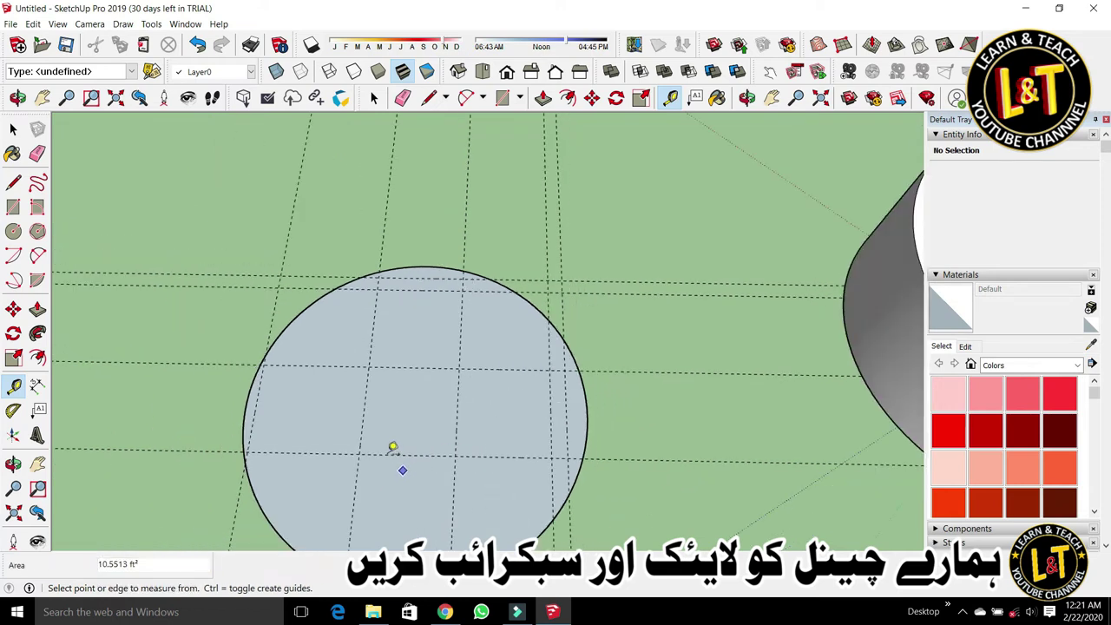
pyautogui.scroll(-3, 402, 445)
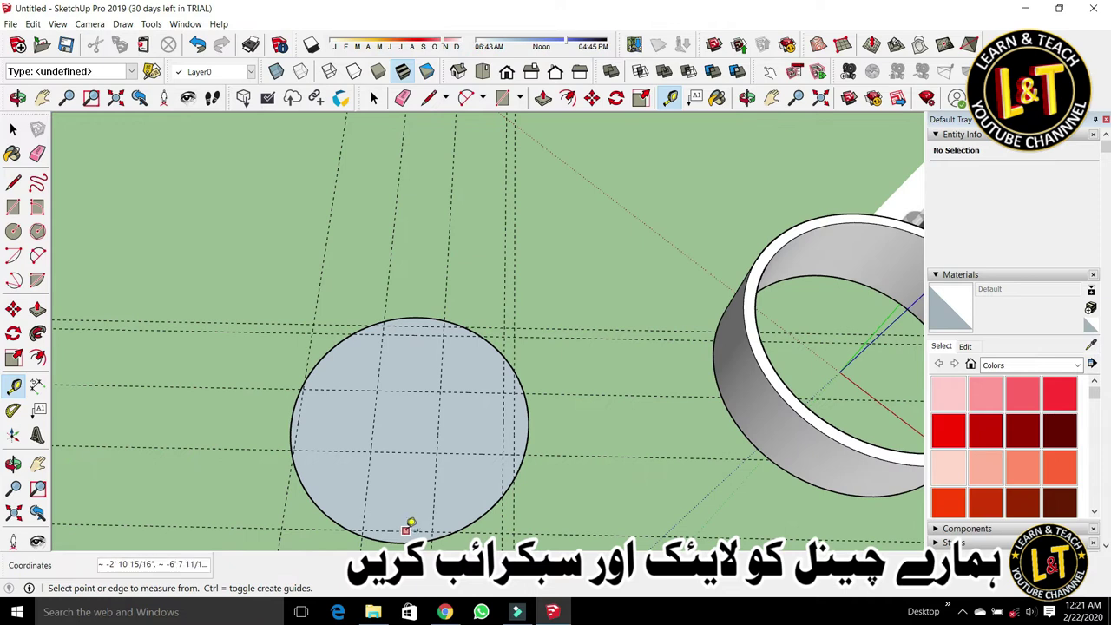
pyautogui.click(406, 531)
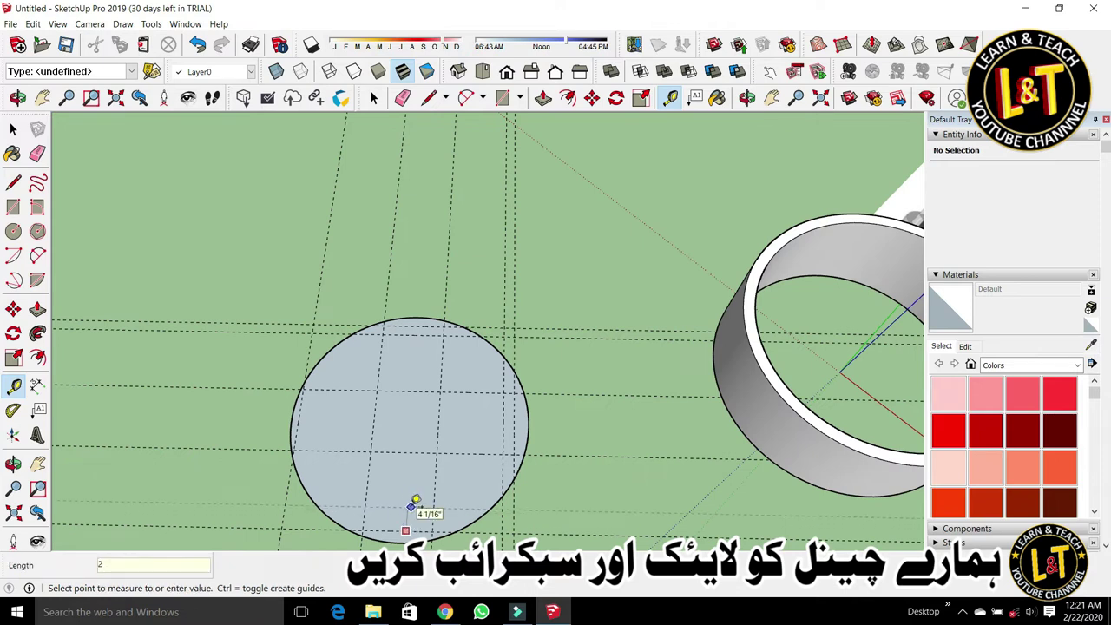
pyautogui.click(404, 504)
pyautogui.click(292, 450)
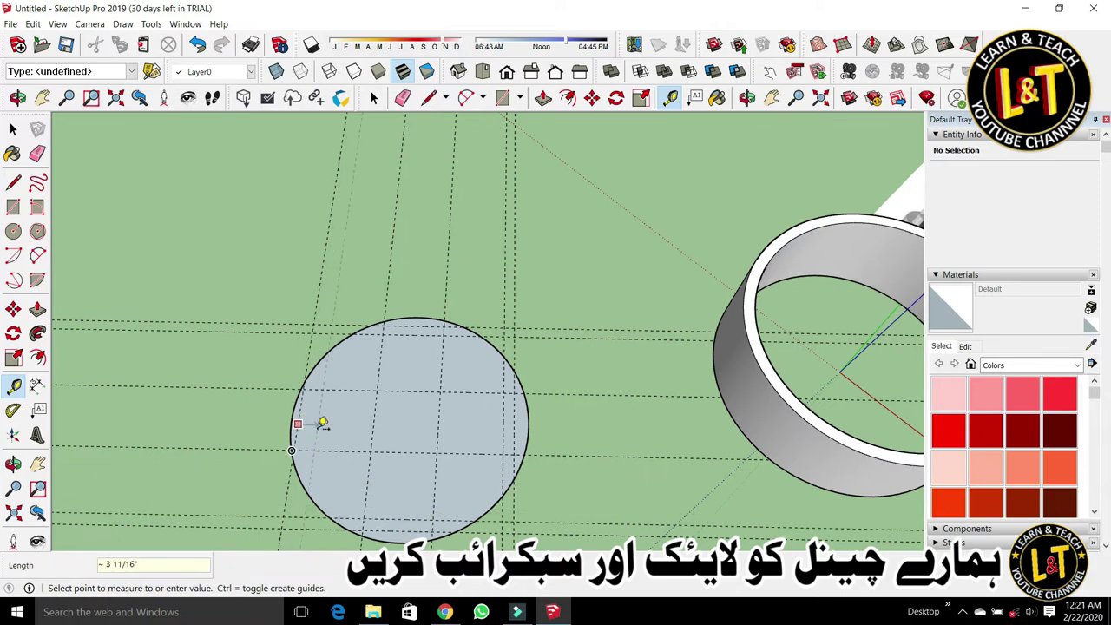
pyautogui.write('2')
pyautogui.press('Return')
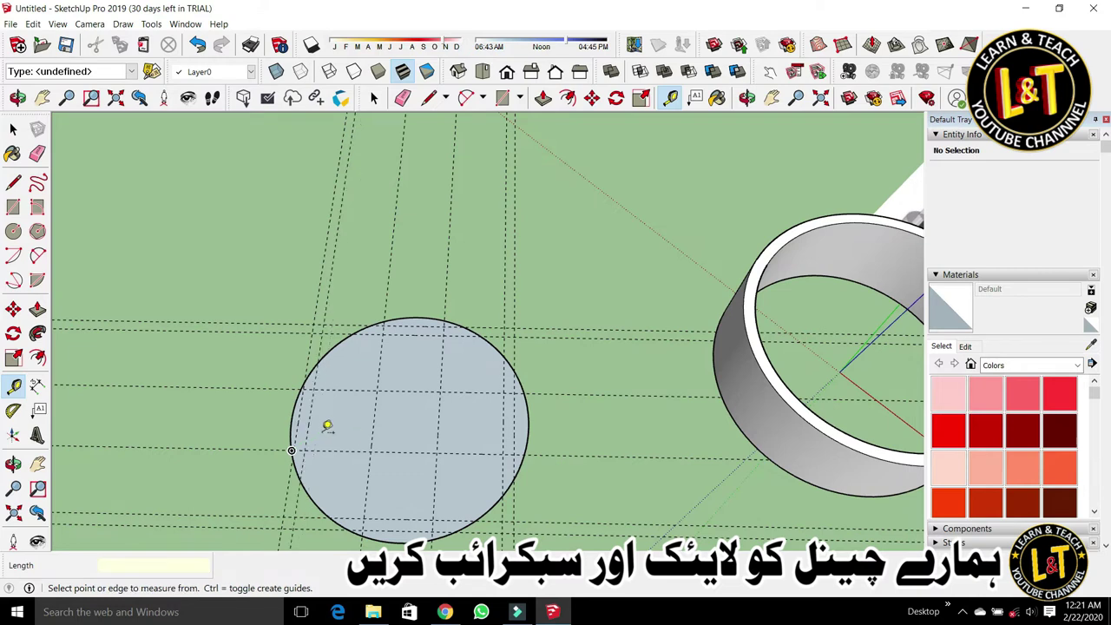
# Step: Draw a two-point arc along one inner guide between the two central guides, bulging 2 inches outward toward the disc's edge
pyautogui.scroll(2, 325, 426)
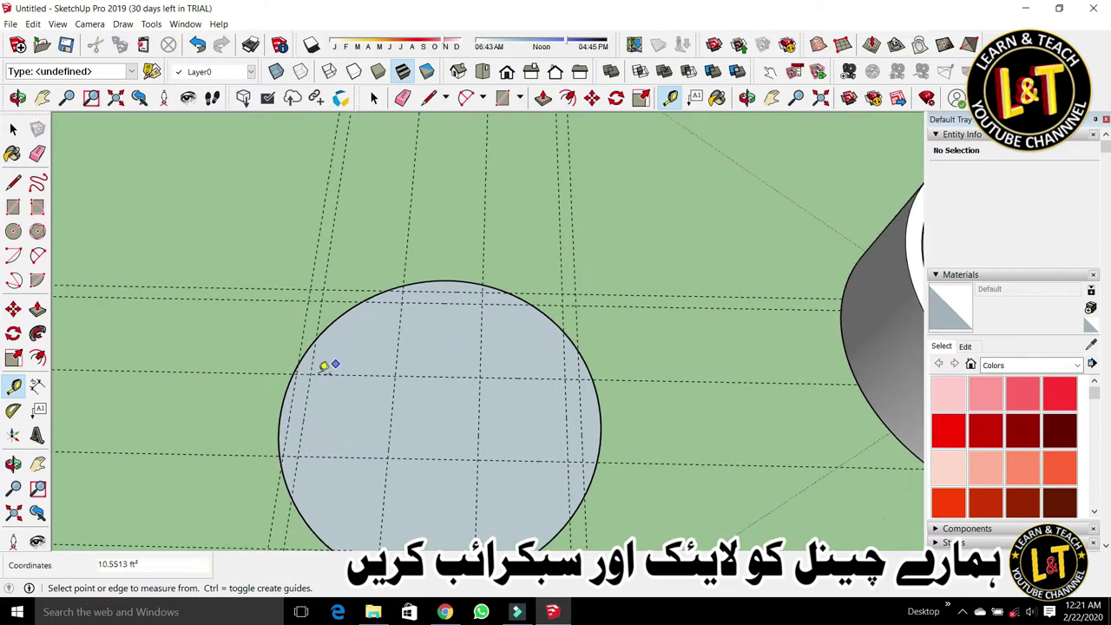
pyautogui.press('space')
pyautogui.scroll(3, 315, 386)
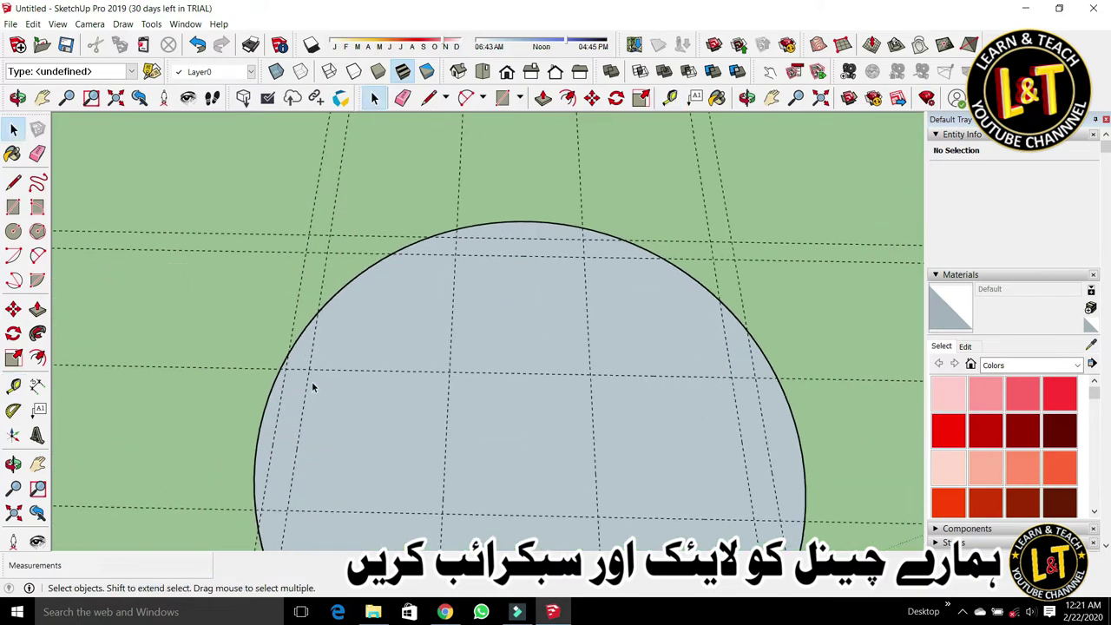
pyautogui.press('a')
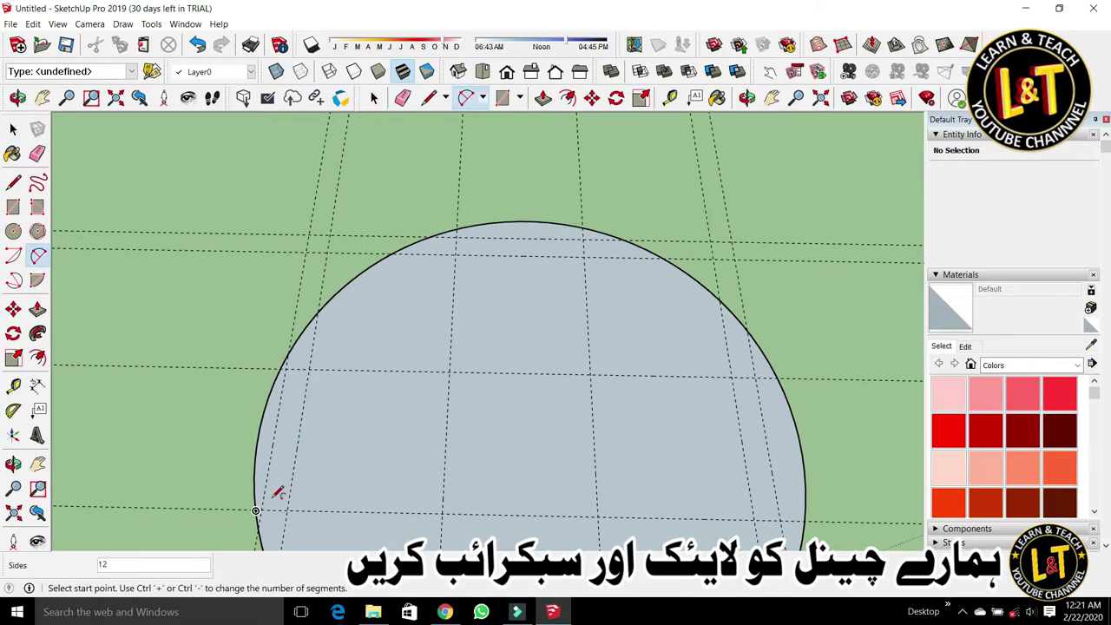
pyautogui.click(286, 514)
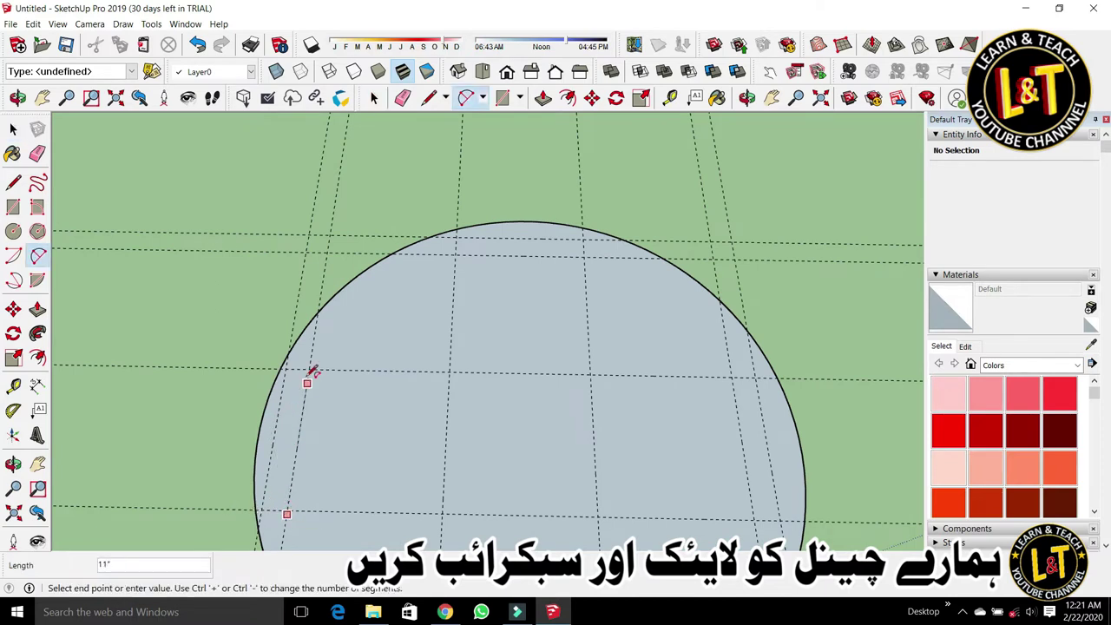
pyautogui.click(308, 375)
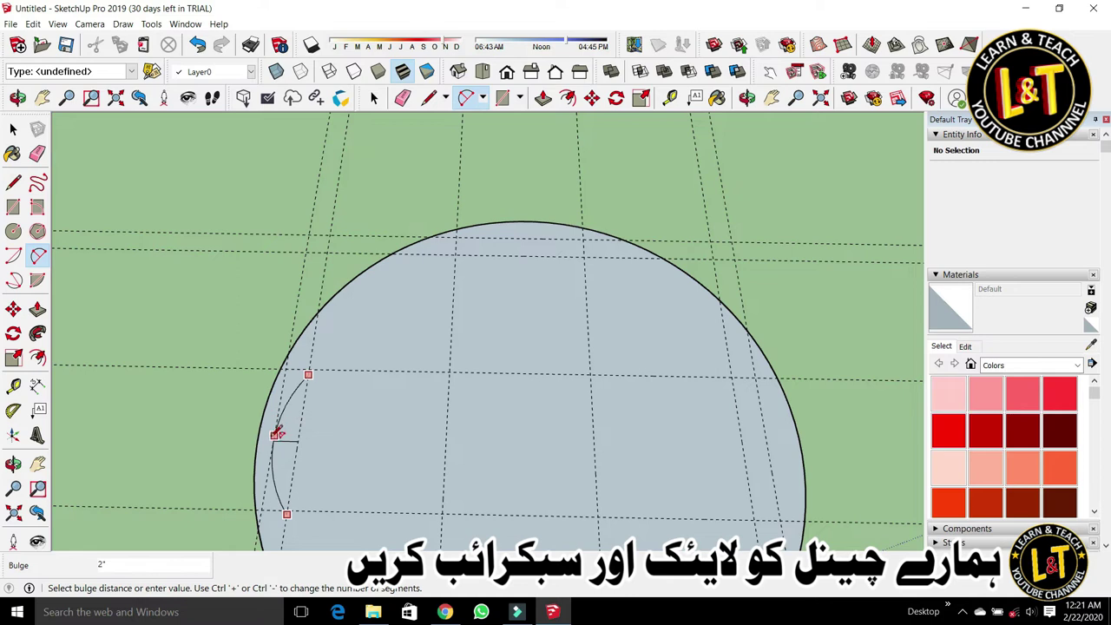
pyautogui.click(274, 438)
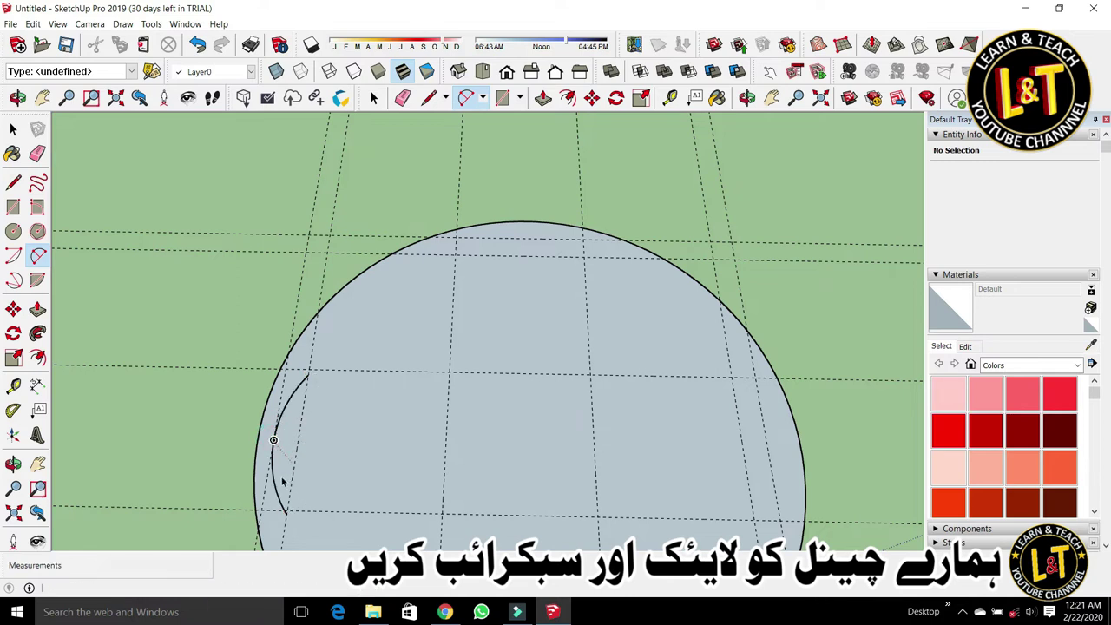
# Step: Set the new arc's segment count to 20
pyautogui.press('space')
pyautogui.click(278, 479)
pyautogui.click(272, 481)
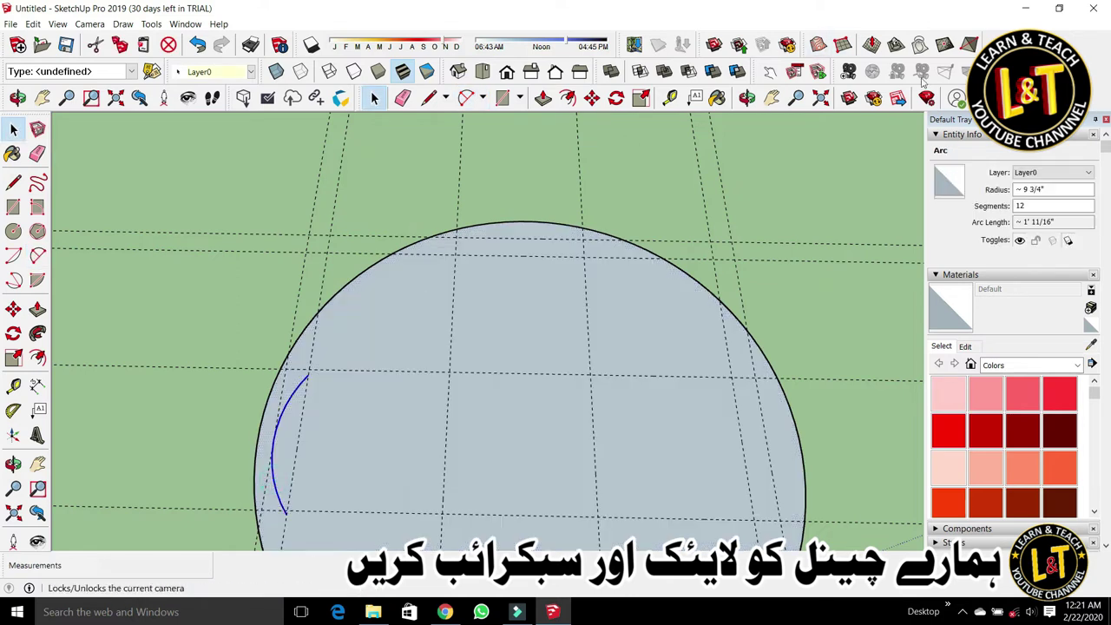
pyautogui.click(1021, 206)
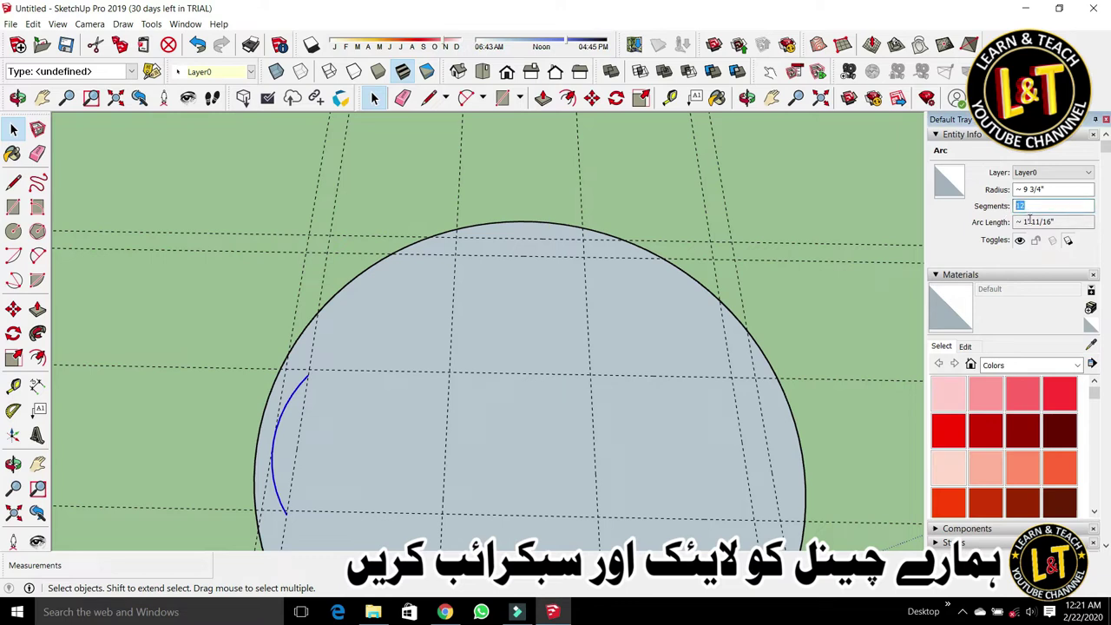
pyautogui.write('20')
pyautogui.scroll(-2, 456, 269)
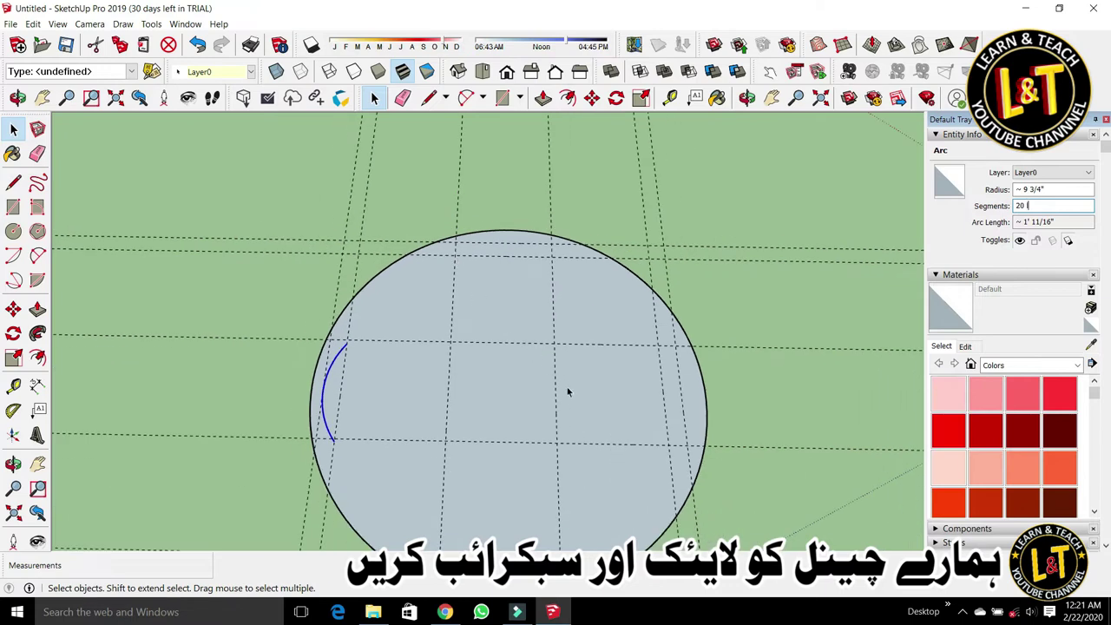
pyautogui.click(428, 97)
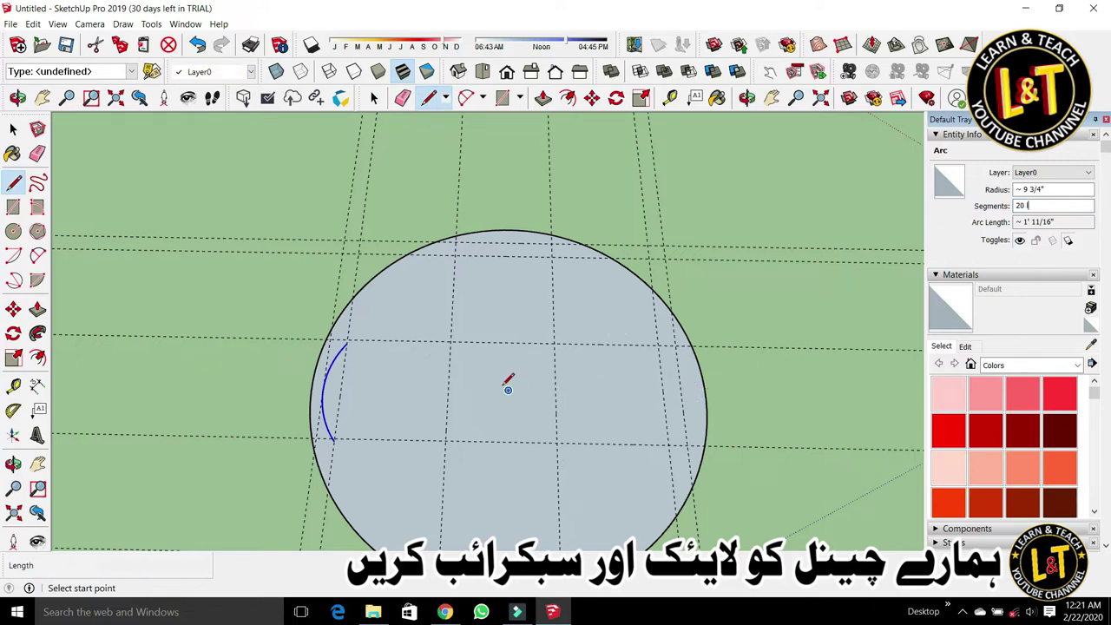
pyautogui.scroll(-2, 508, 389)
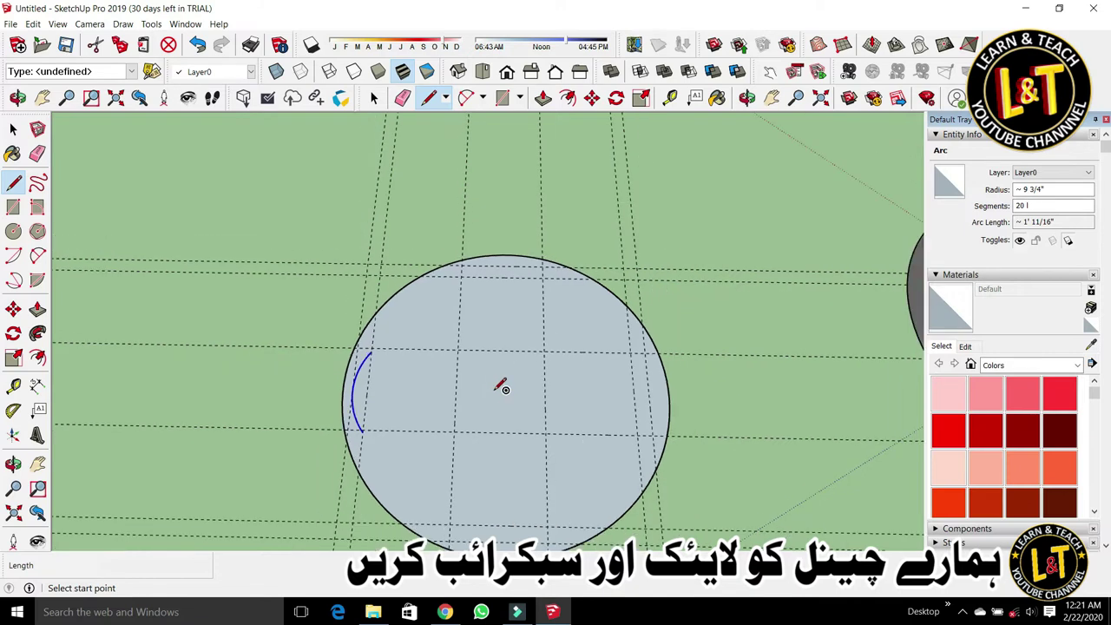
pyautogui.click(484, 72)
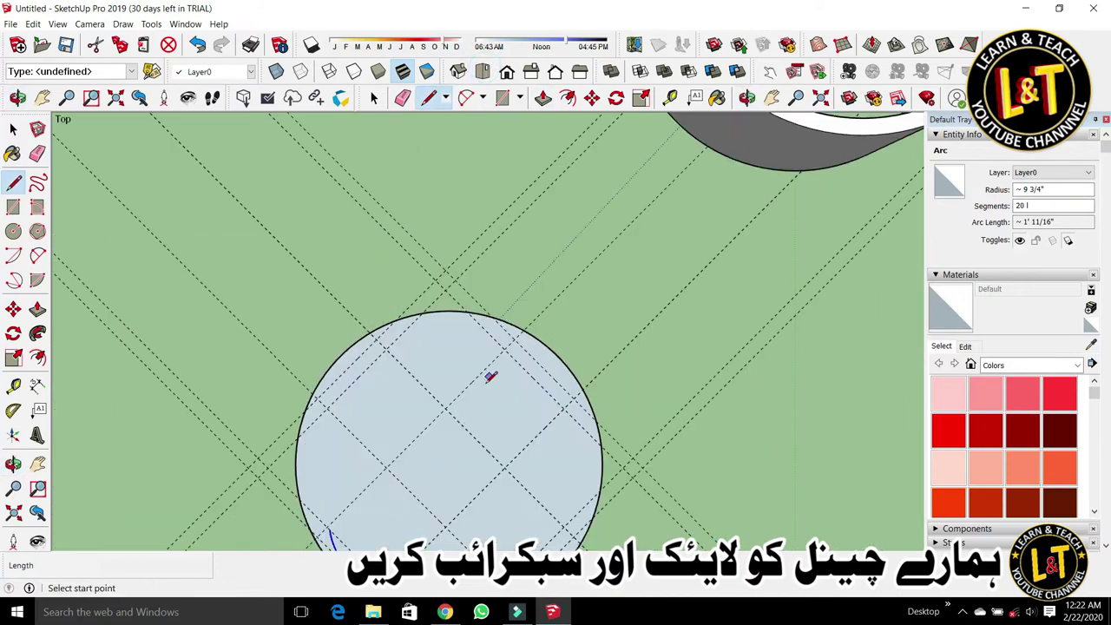
pyautogui.scroll(-2, 471, 376)
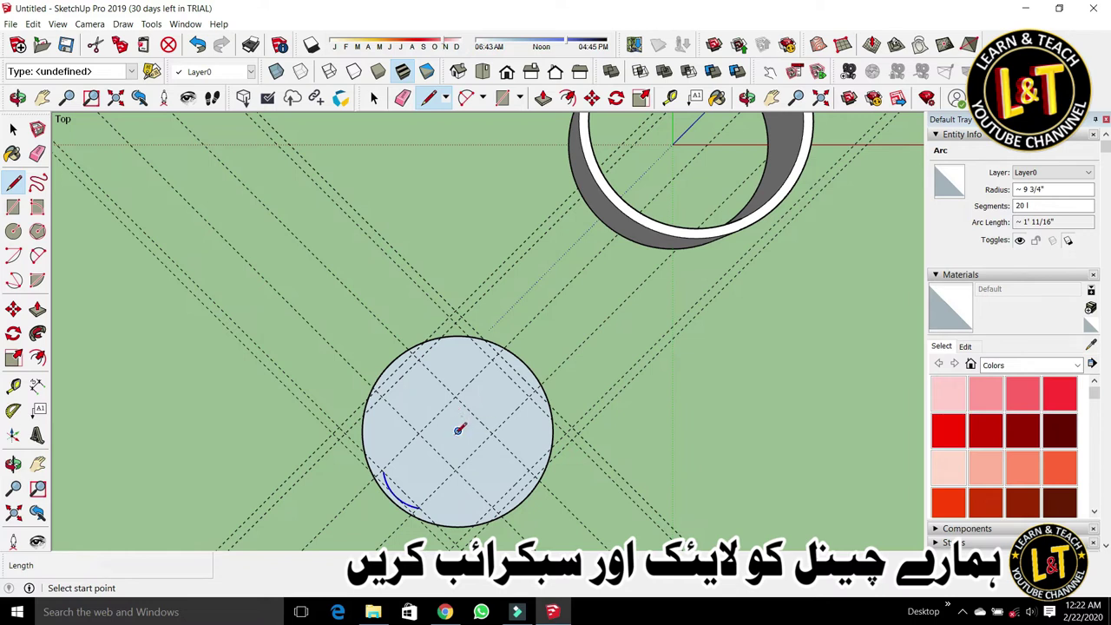
pyautogui.moveTo(458, 436); pyautogui.dragTo(370, 436, button='middle')
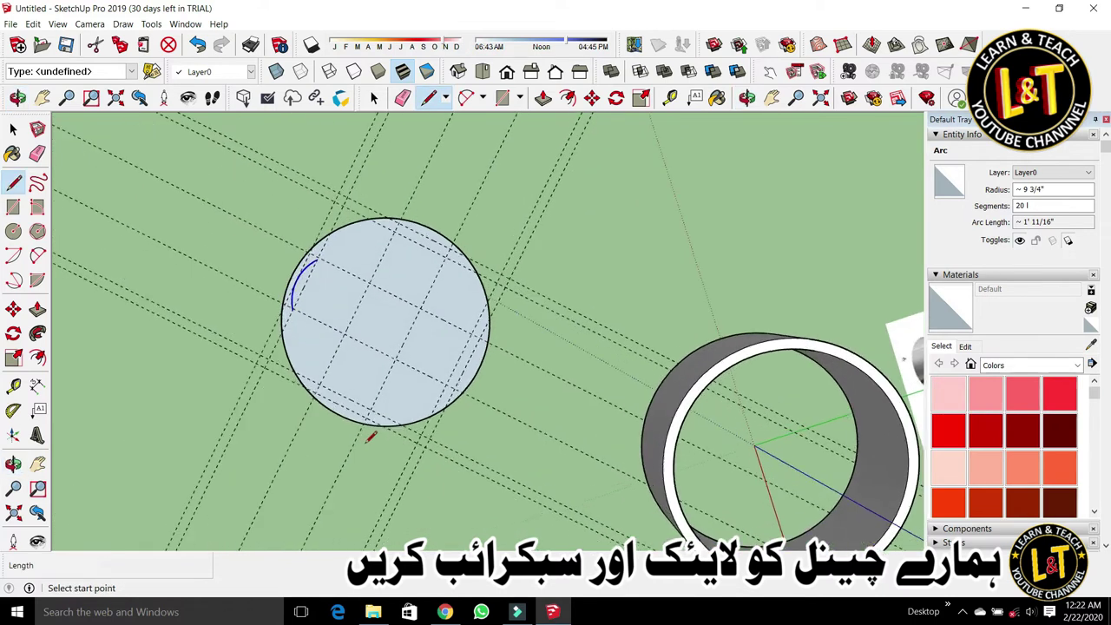
pyautogui.scroll(2, 376, 258)
pyautogui.scroll(1, 376, 259)
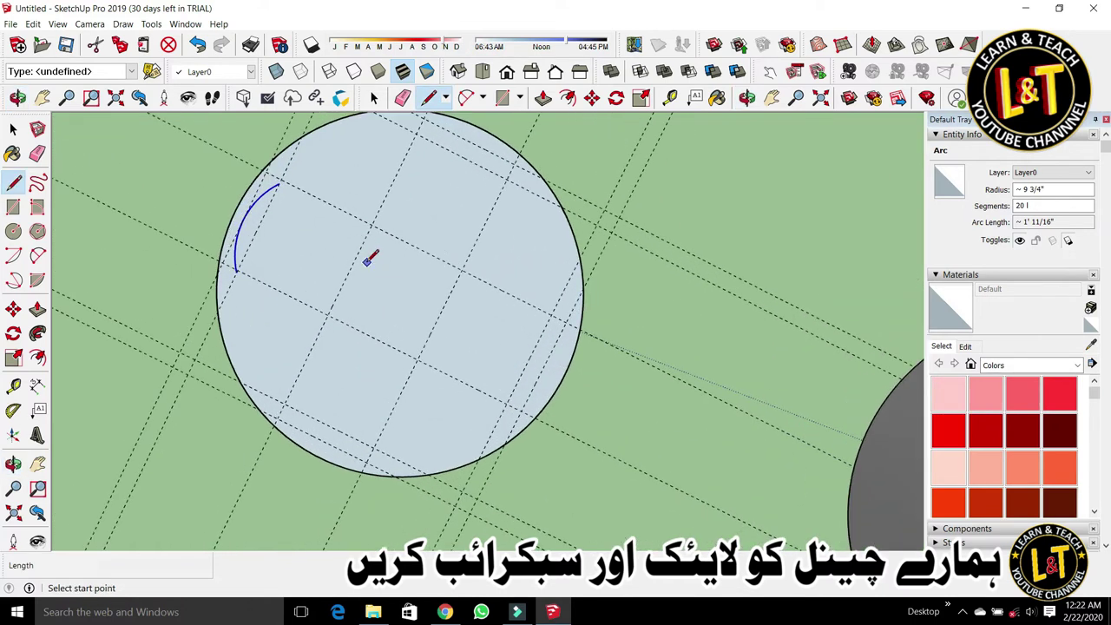
pyautogui.click(400, 294)
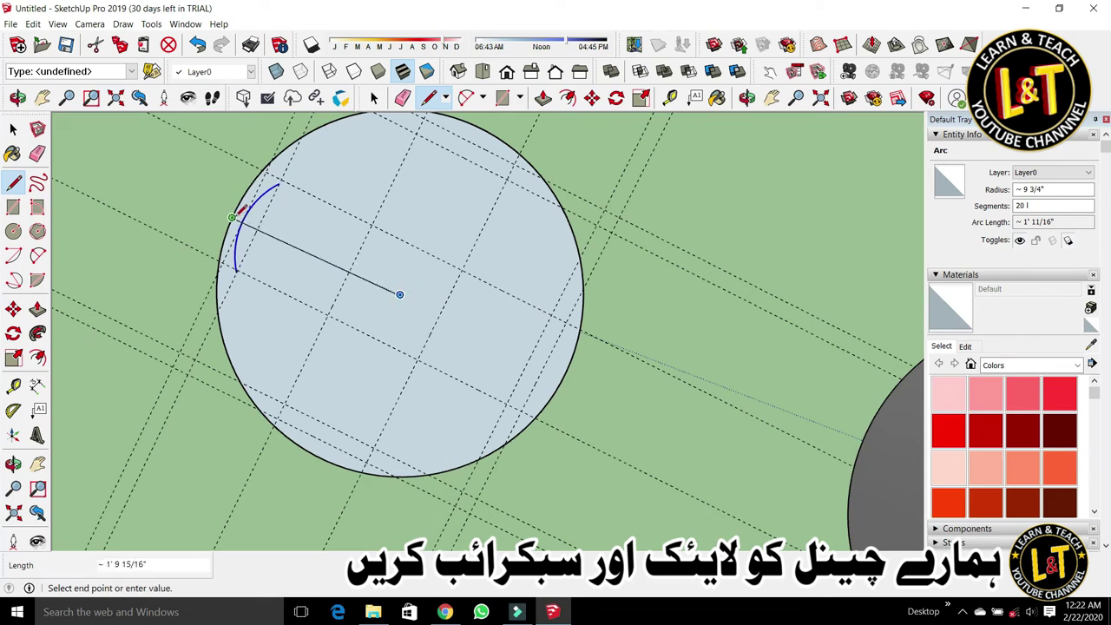
pyautogui.click(231, 217)
pyautogui.press('Escape')
pyautogui.press('space')
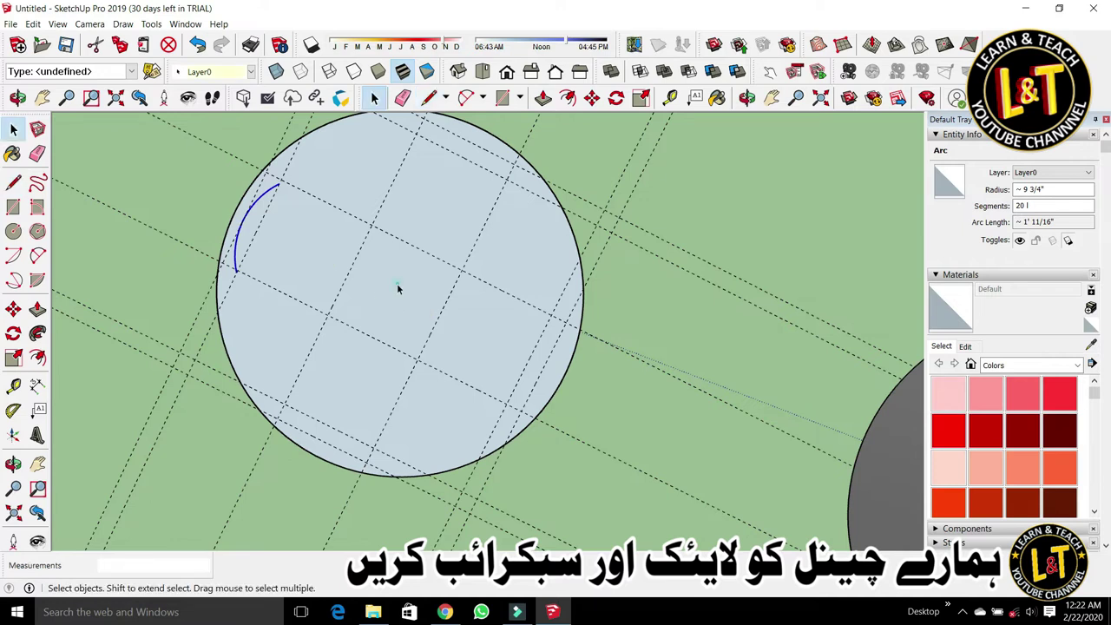
# Step: Draw a two-point arc across the disc's lower arm end between the two central guides, bulging 2 inches toward the disc's edge
pyautogui.click(397, 288)
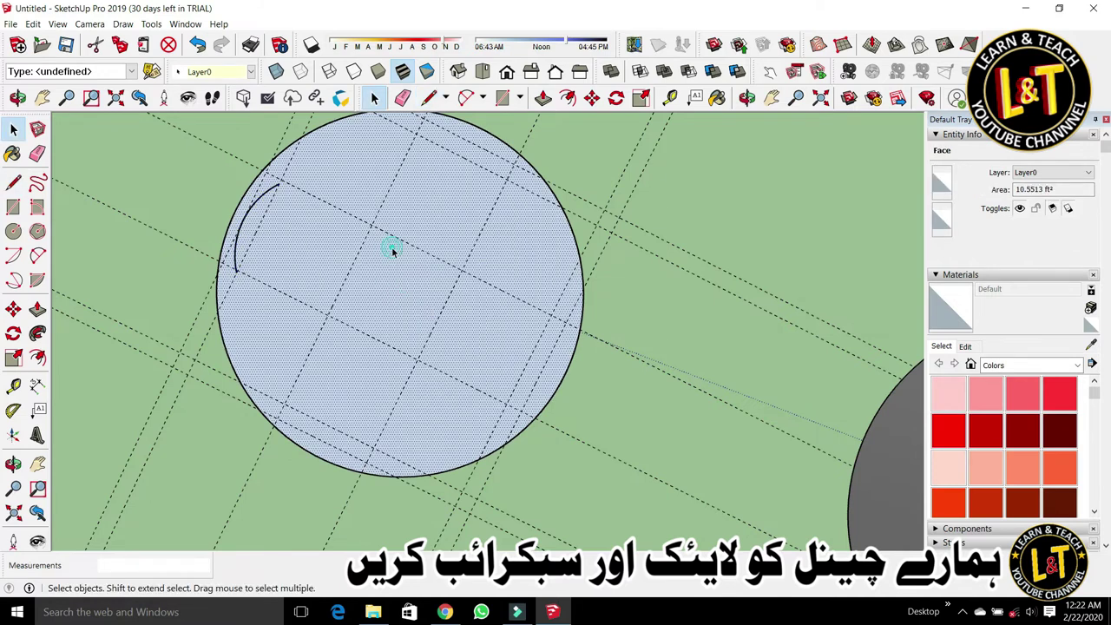
pyautogui.scroll(-1, 371, 276)
pyautogui.press('a')
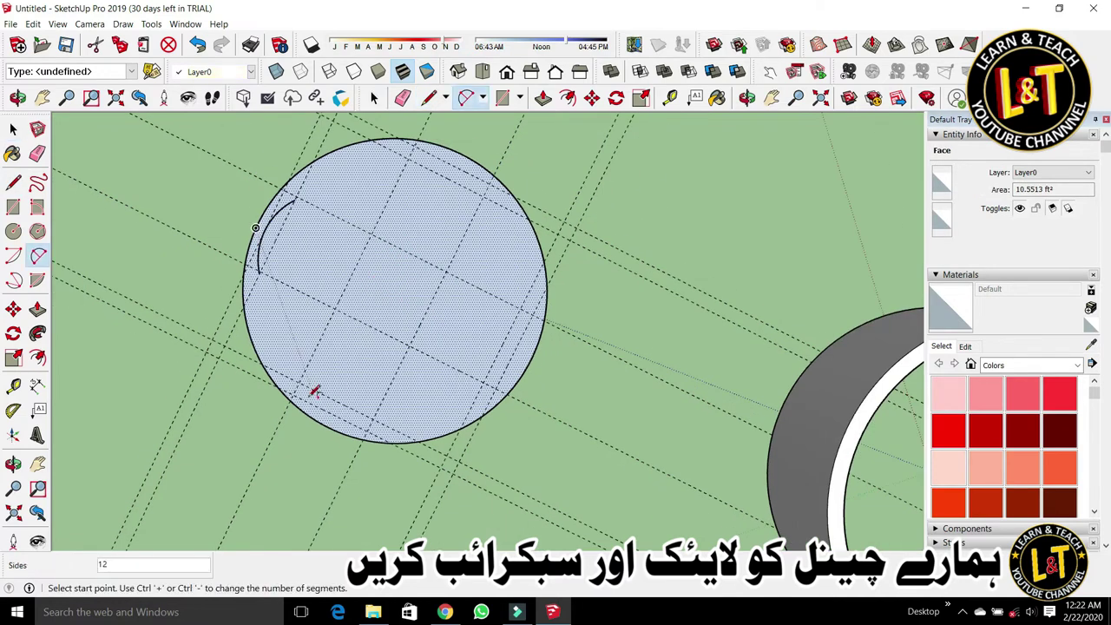
pyautogui.click(299, 382)
pyautogui.scroll(2, 371, 426)
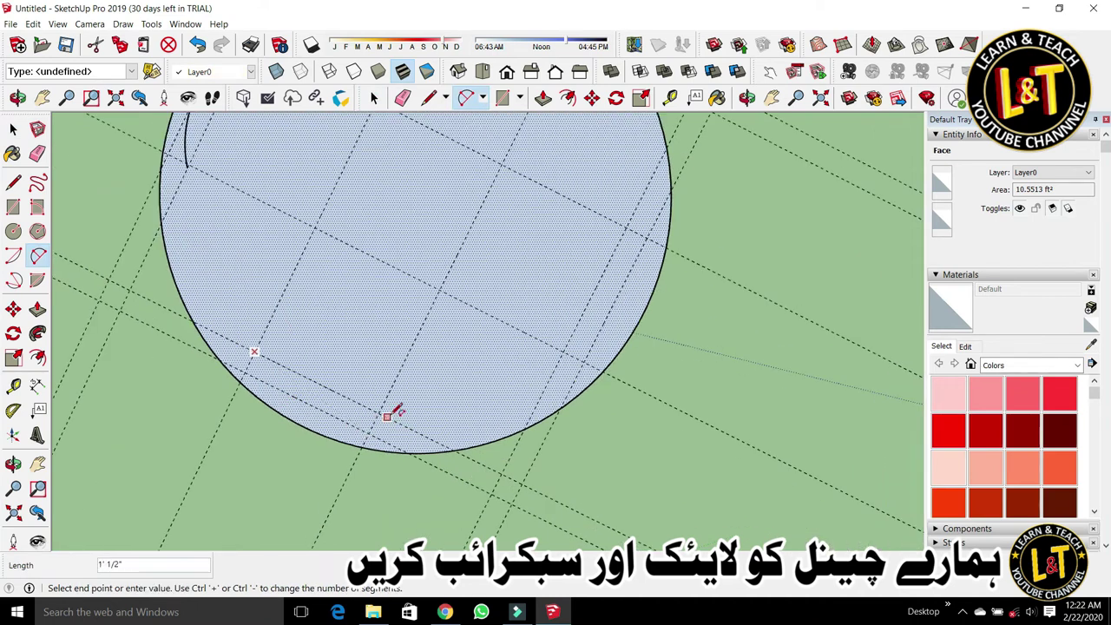
pyautogui.click(378, 412)
pyautogui.click(314, 403)
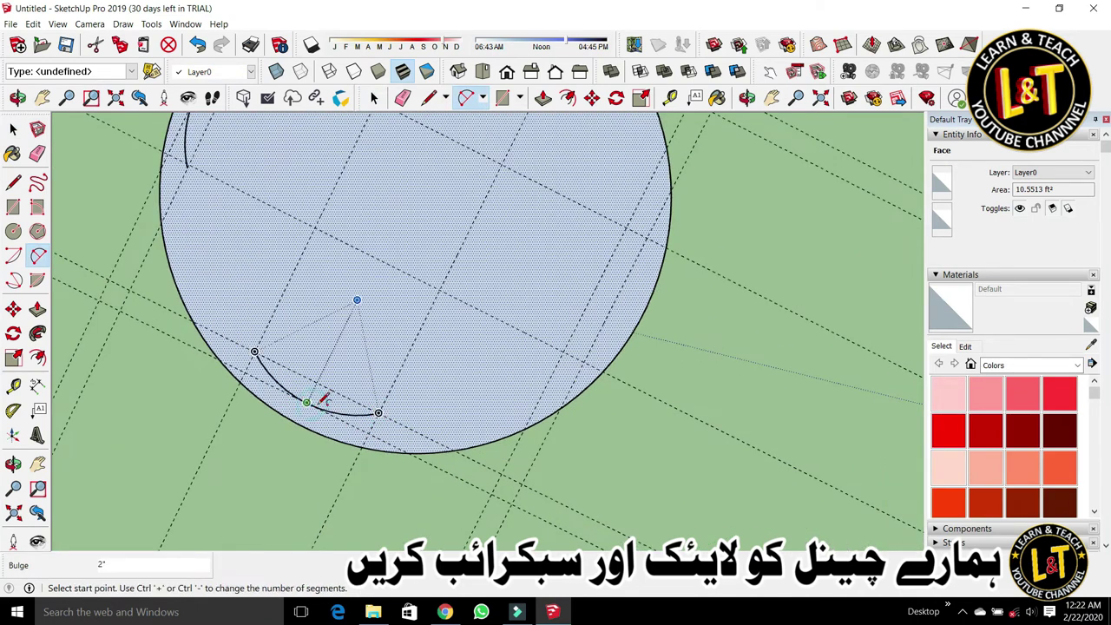
# Step: Draw two more two-point arcs between the central guides at the disc's right and upper arm ends, each bulging 2 inches outward
pyautogui.click(563, 349)
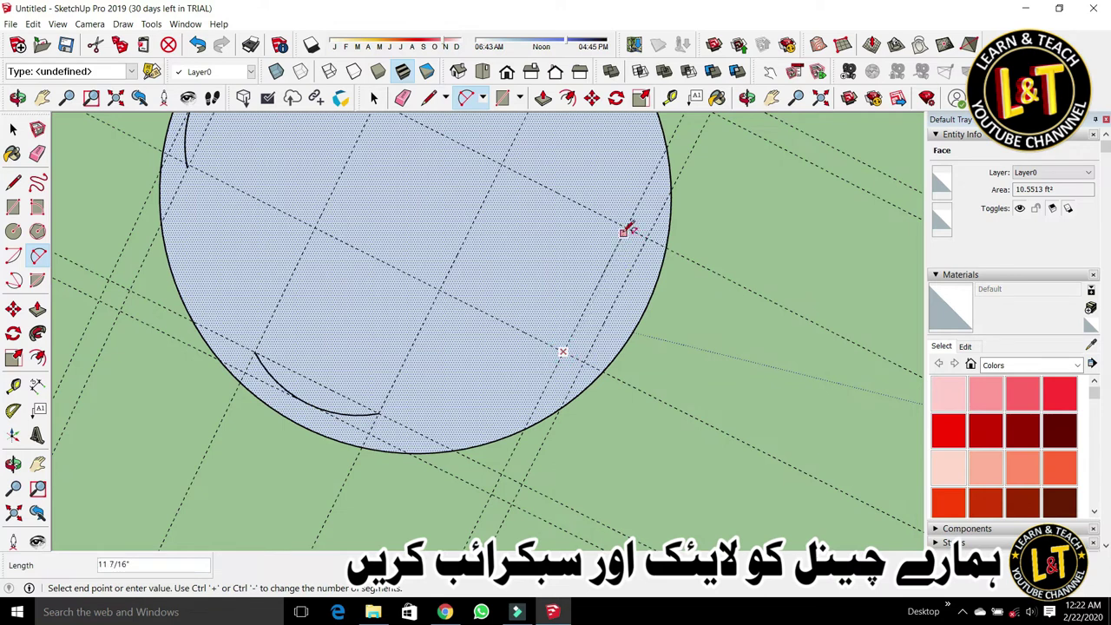
pyautogui.click(626, 229)
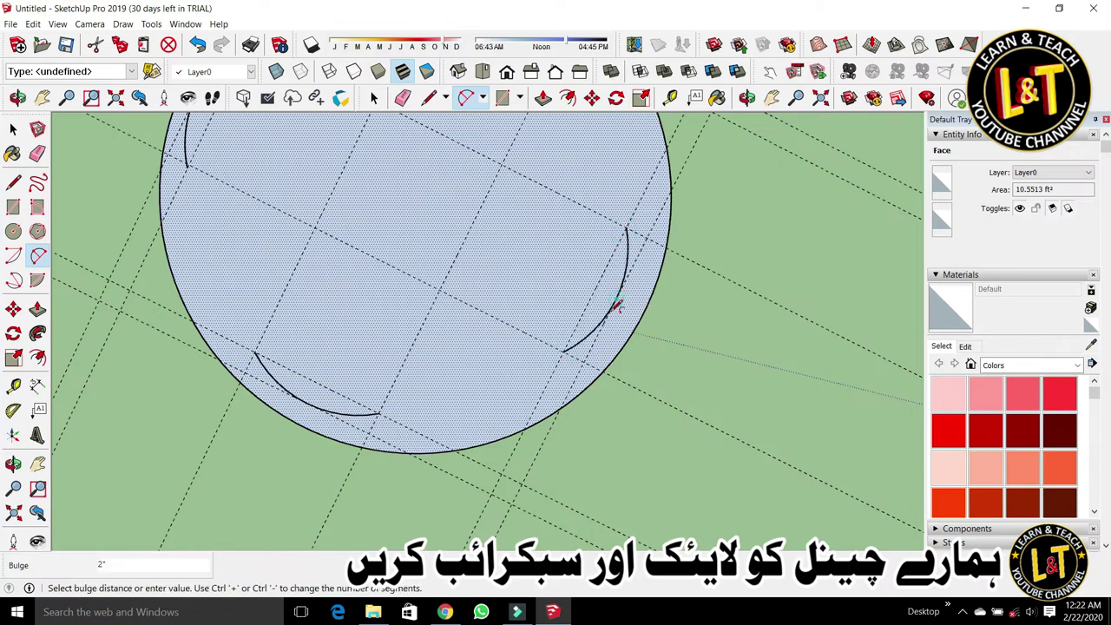
pyautogui.click(614, 302)
pyautogui.scroll(-2, 564, 404)
pyautogui.scroll(-2, 521, 204)
pyautogui.scroll(2, 524, 186)
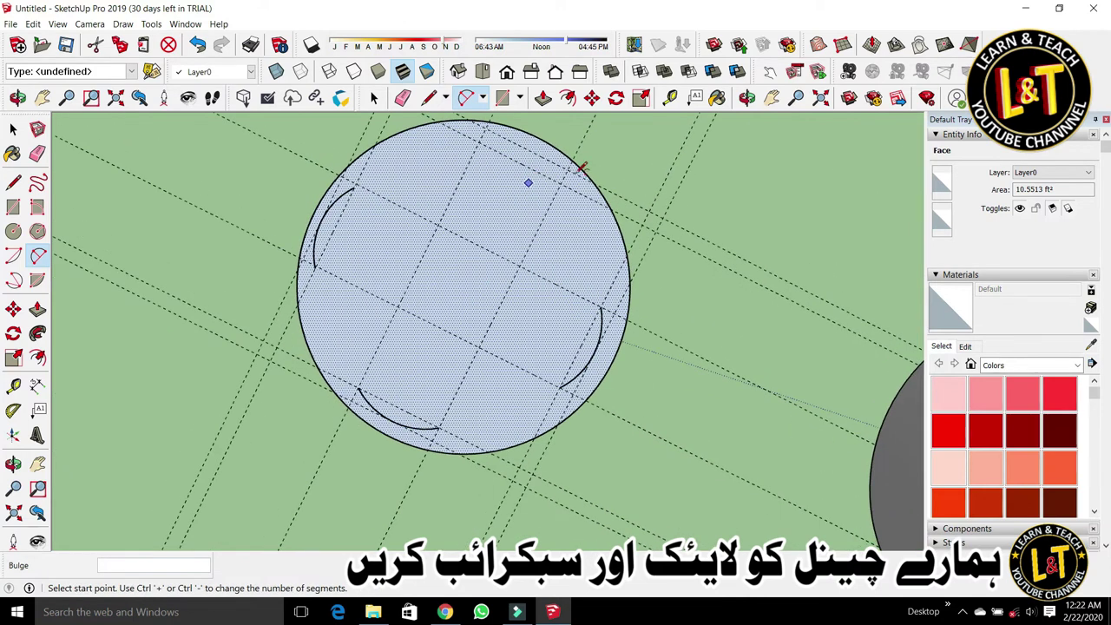
pyautogui.click(561, 183)
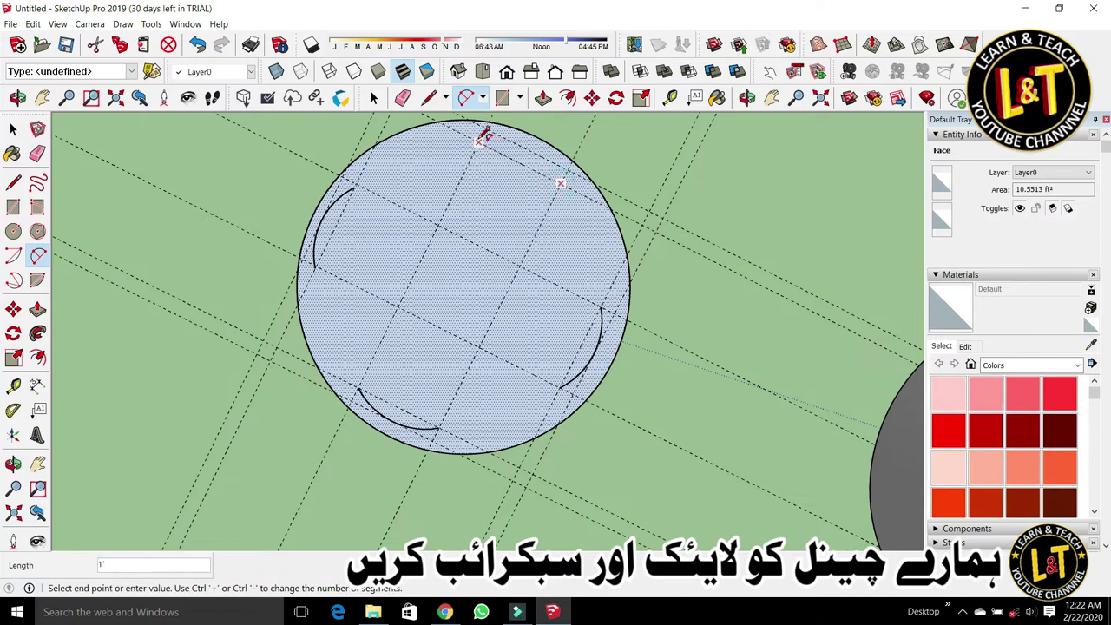
pyautogui.click(478, 142)
pyautogui.click(532, 148)
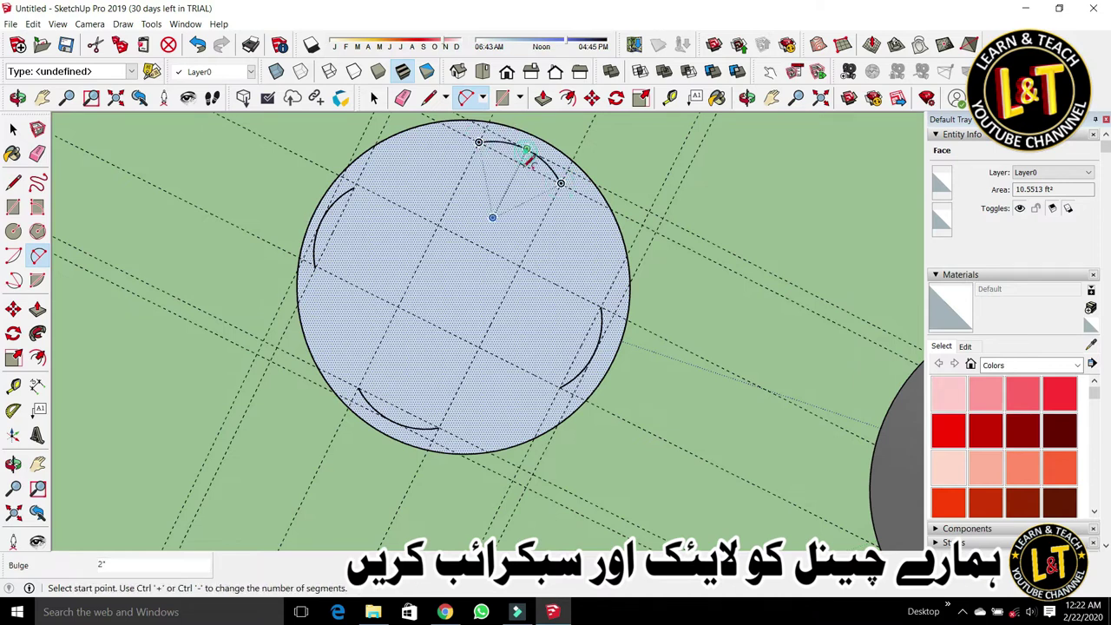
# Step: Set the segment count of the upper, right and lower arcs to 20 each
pyautogui.press('space')
pyautogui.click(552, 173)
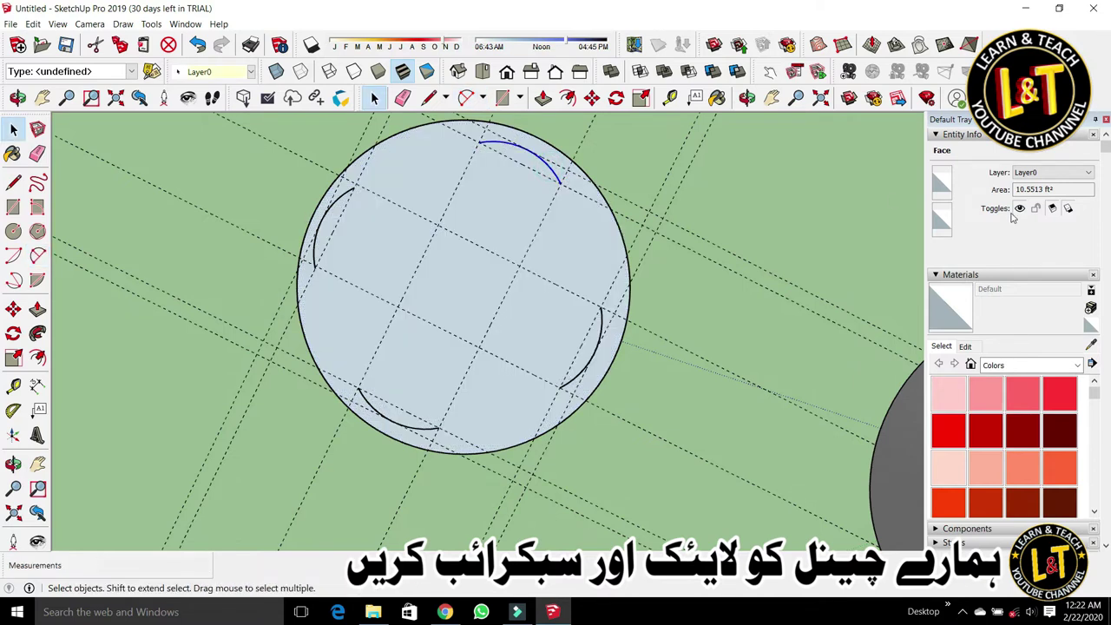
pyautogui.doubleClick(1014, 206)
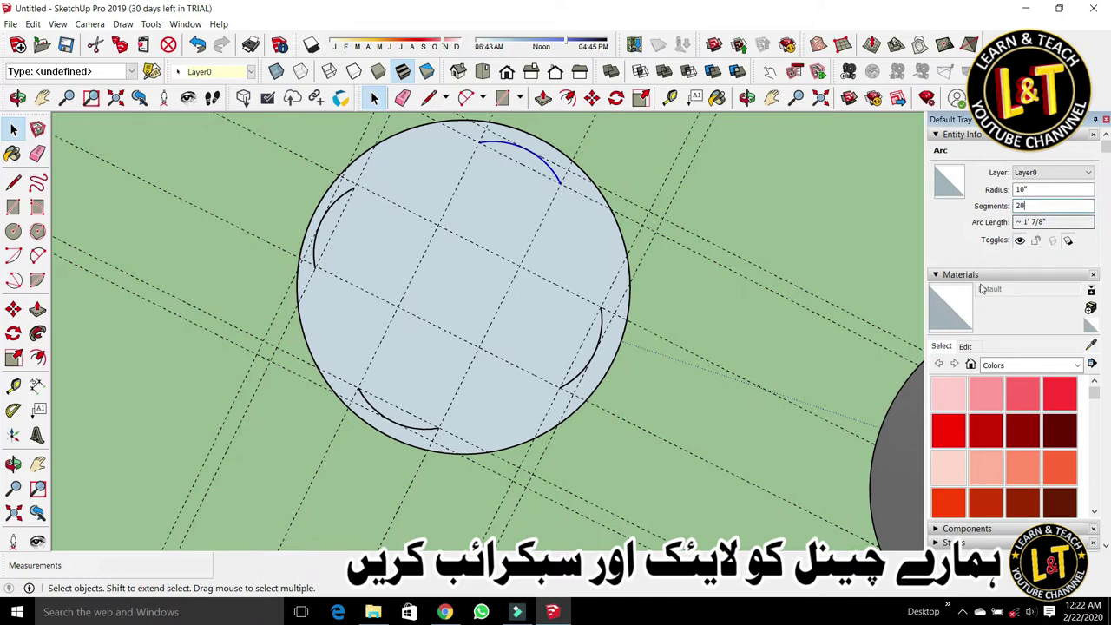
pyautogui.click(601, 334)
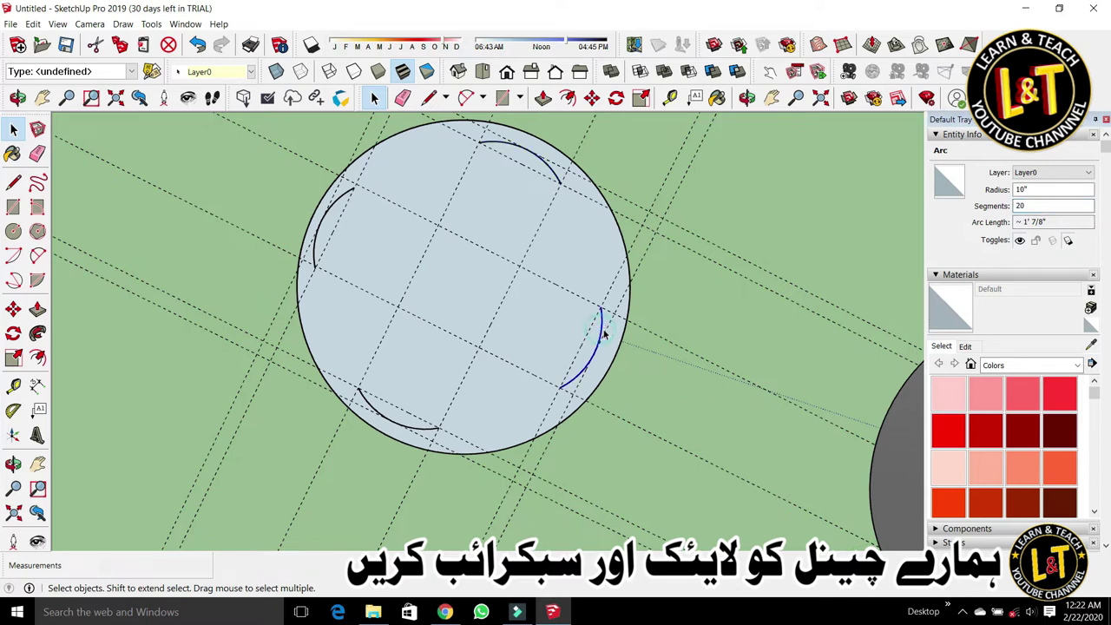
pyautogui.doubleClick(1020, 205)
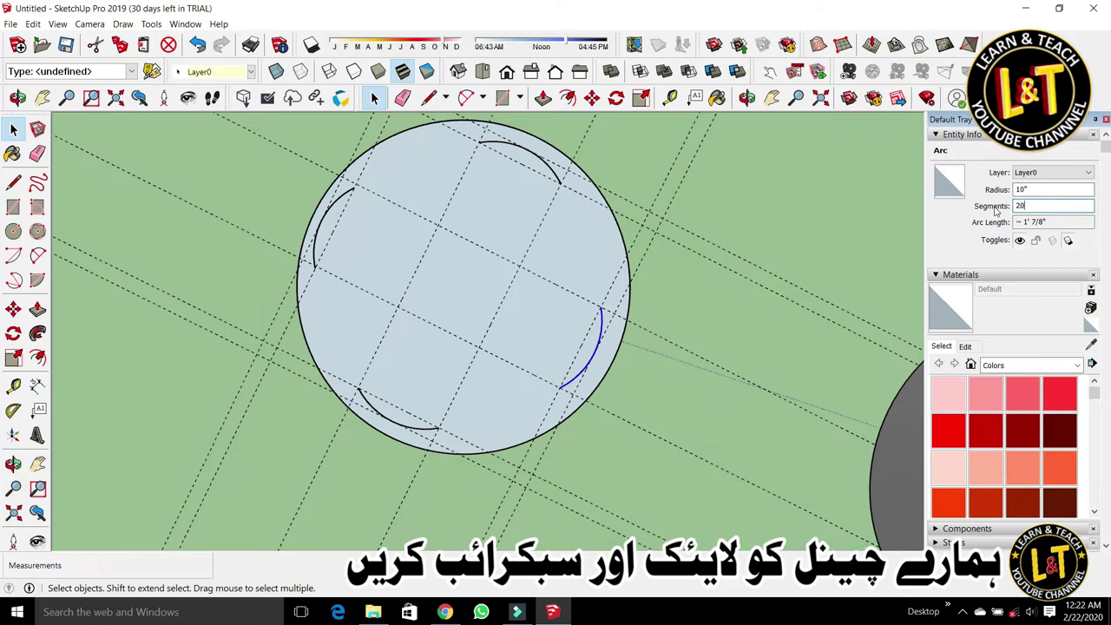
pyautogui.click(405, 429)
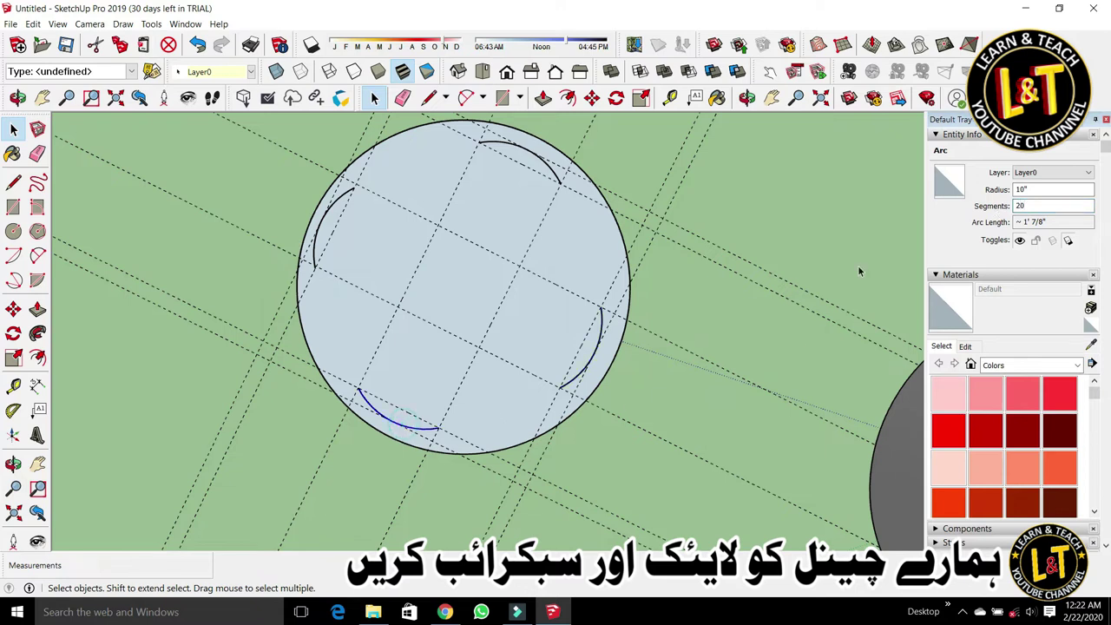
pyautogui.doubleClick(1036, 207)
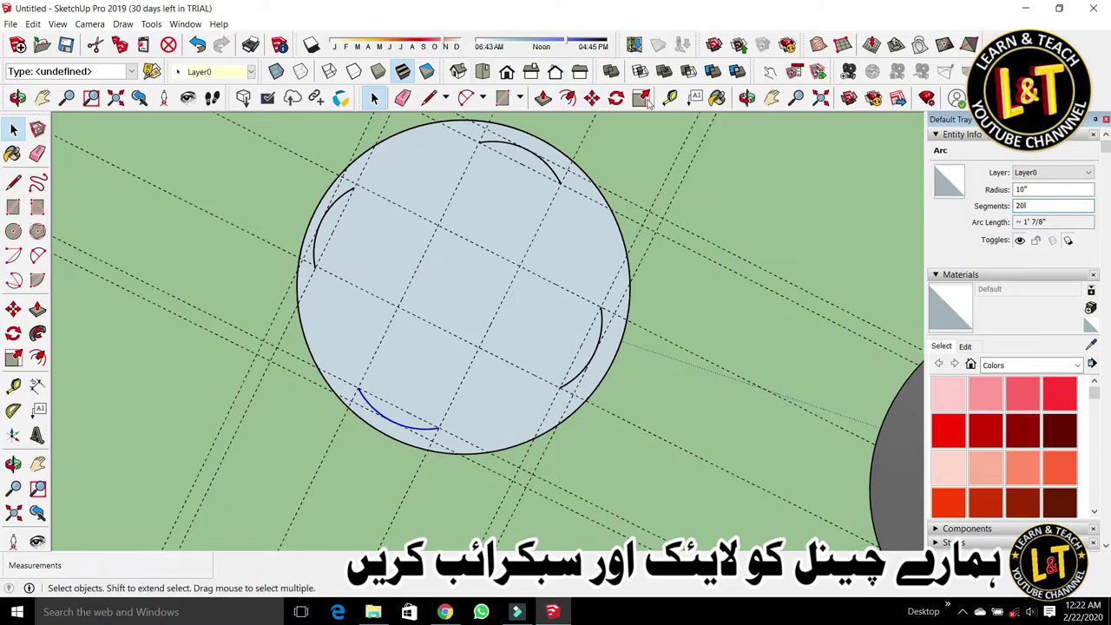
# Step: Draw a line about 1 foot long from the lower arc's left end along the guide to the nearest central guide intersection
pyautogui.click(428, 97)
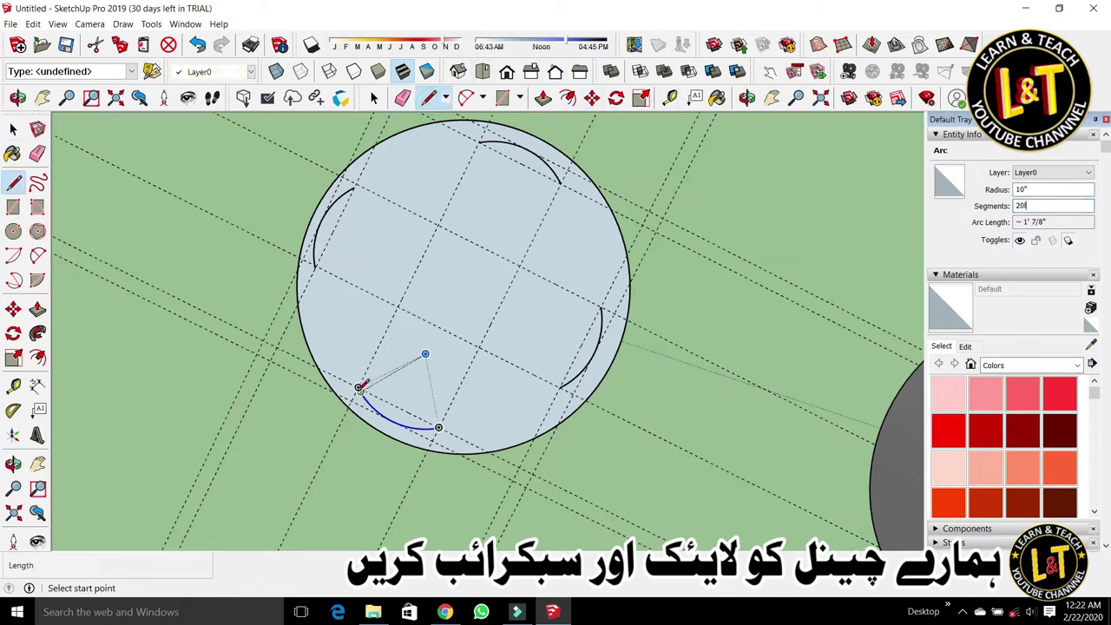
pyautogui.click(360, 391)
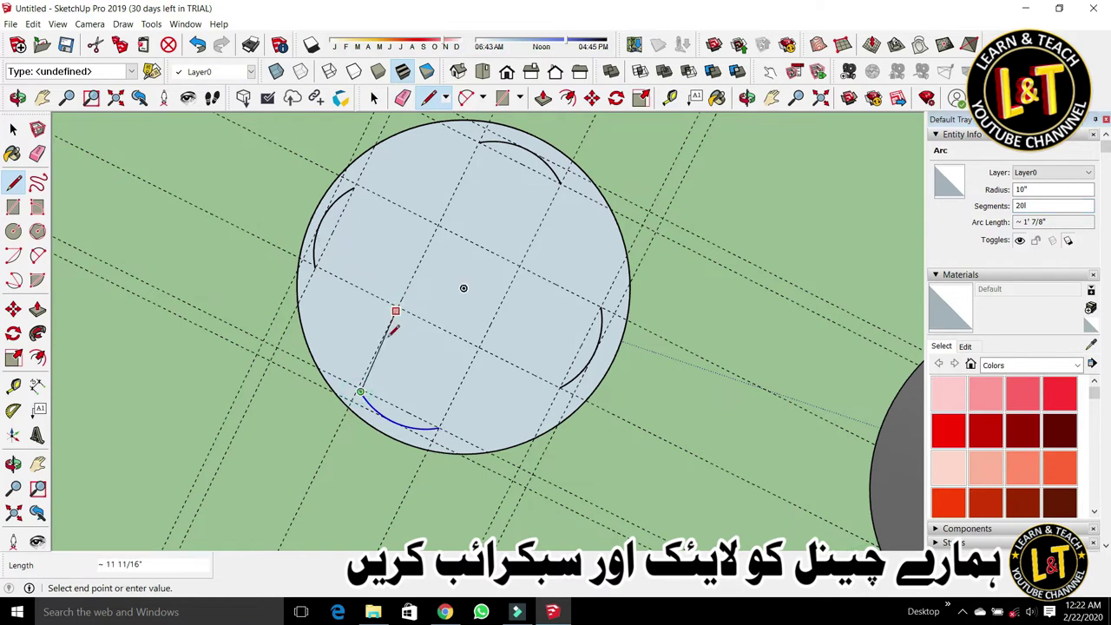
pyautogui.press('Escape')
pyautogui.scroll(5, 365, 382)
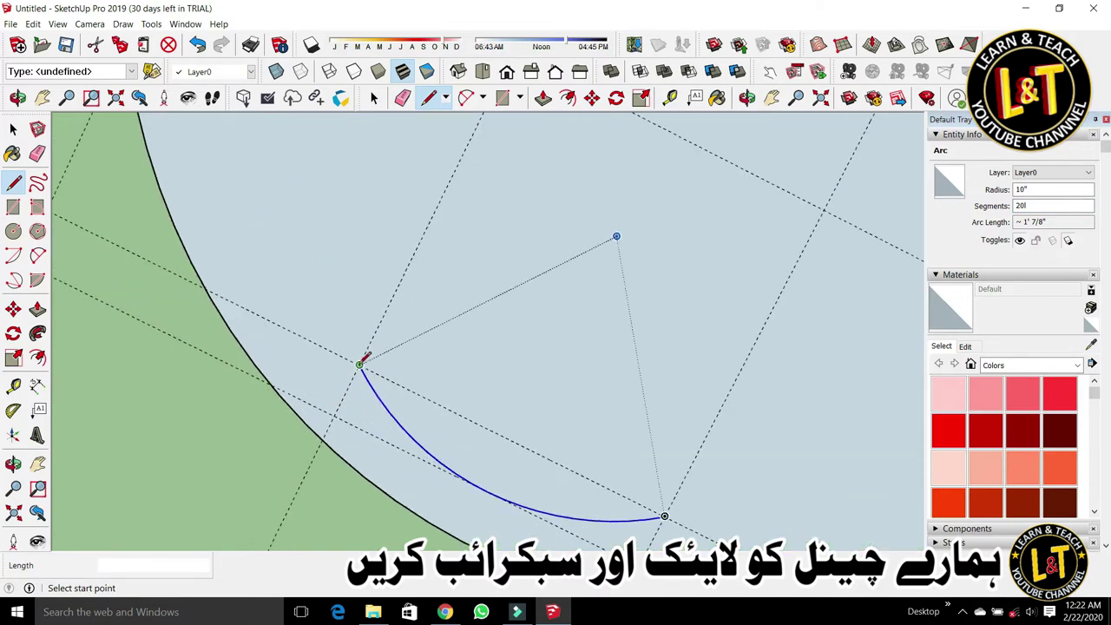
pyautogui.click(359, 364)
pyautogui.scroll(-3, 360, 369)
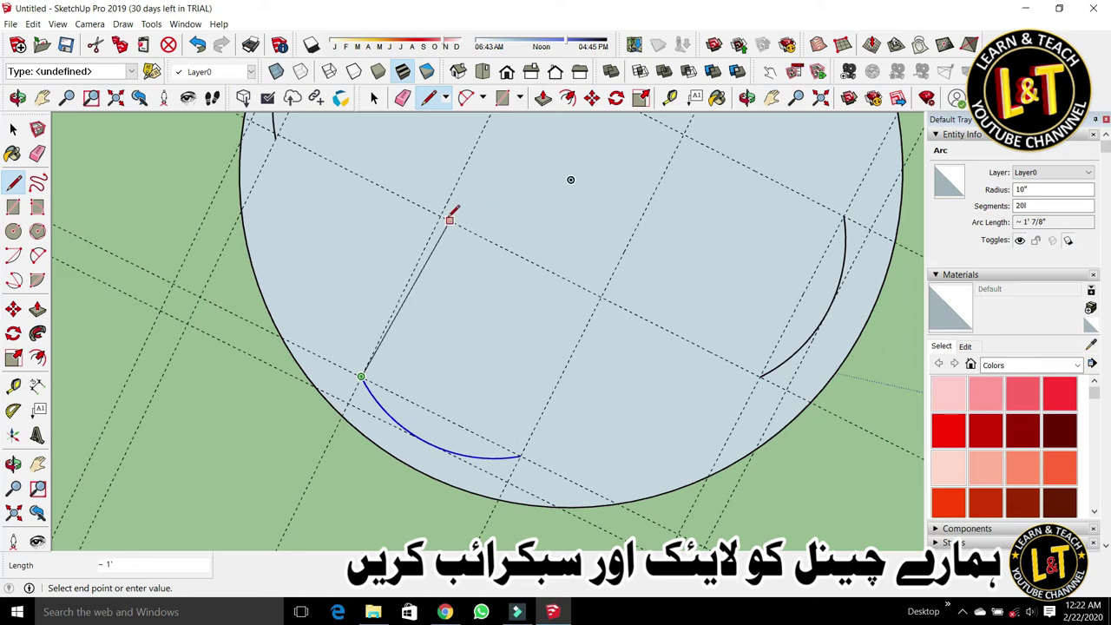
pyautogui.click(440, 216)
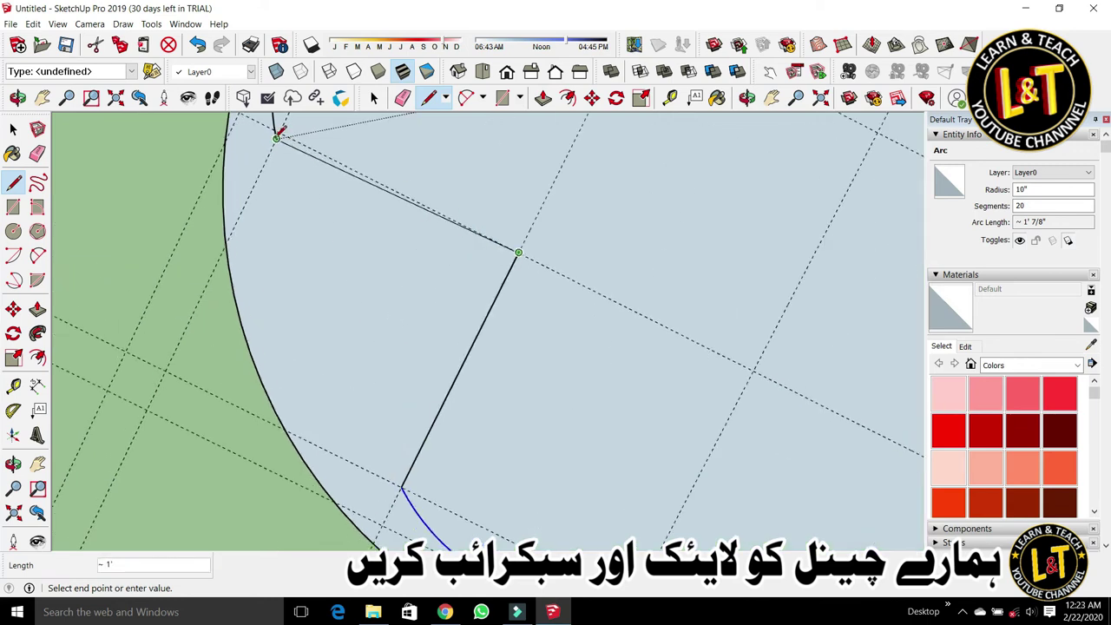
pyautogui.scroll(2, 278, 139)
pyautogui.scroll(-3, 272, 160)
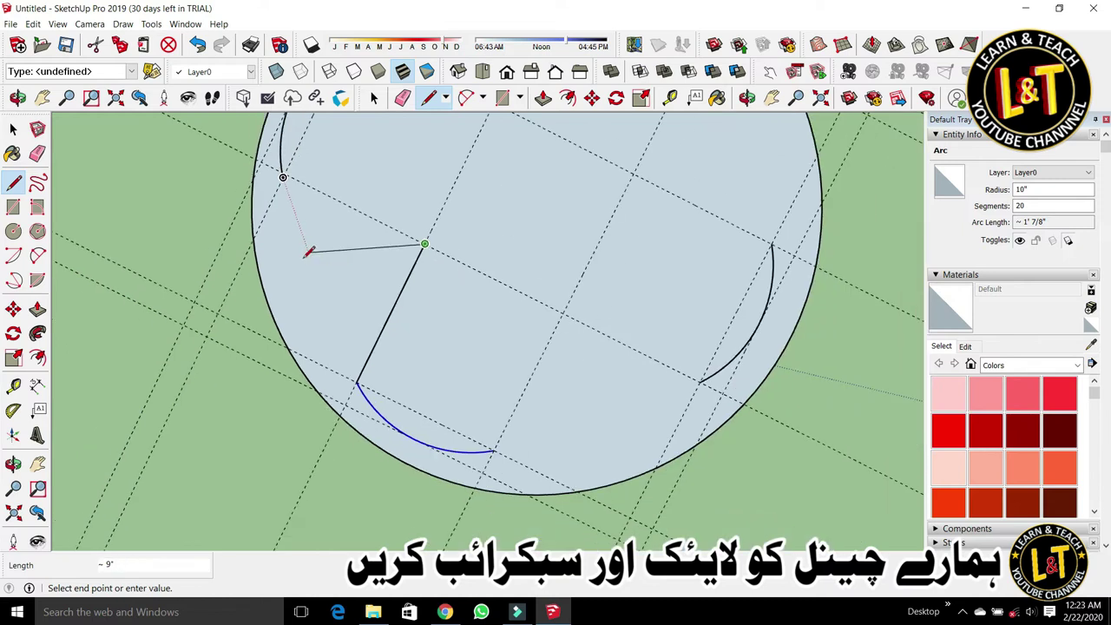
pyautogui.press('Escape')
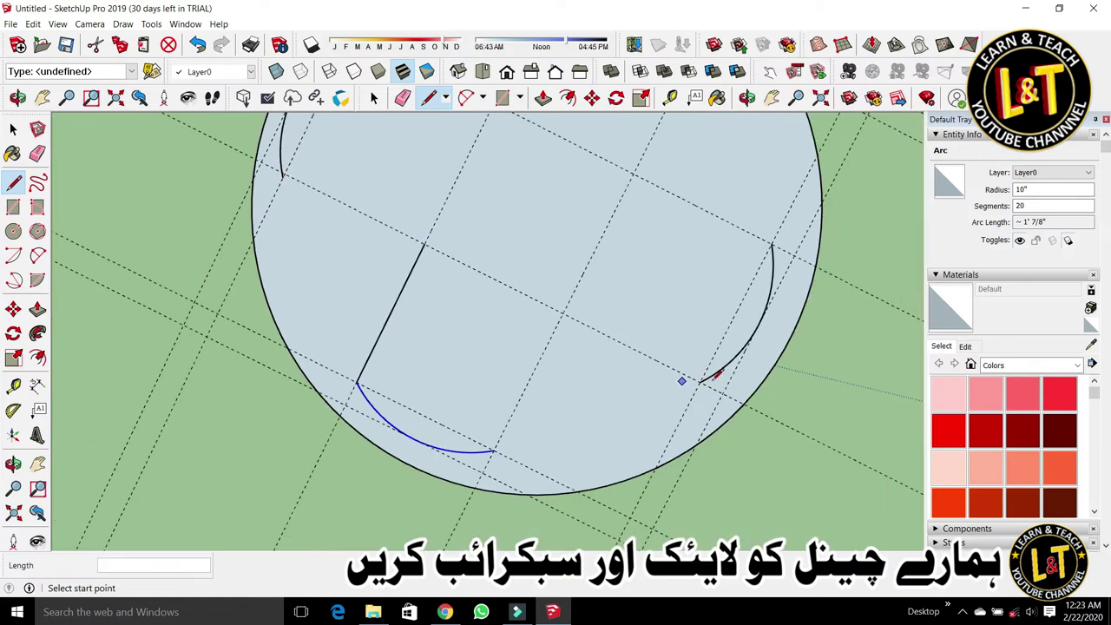
# Step: Connect the right arc's lower end to the lower arc's right end with two 1-foot lines meeting at the central guide intersection
pyautogui.click(702, 380)
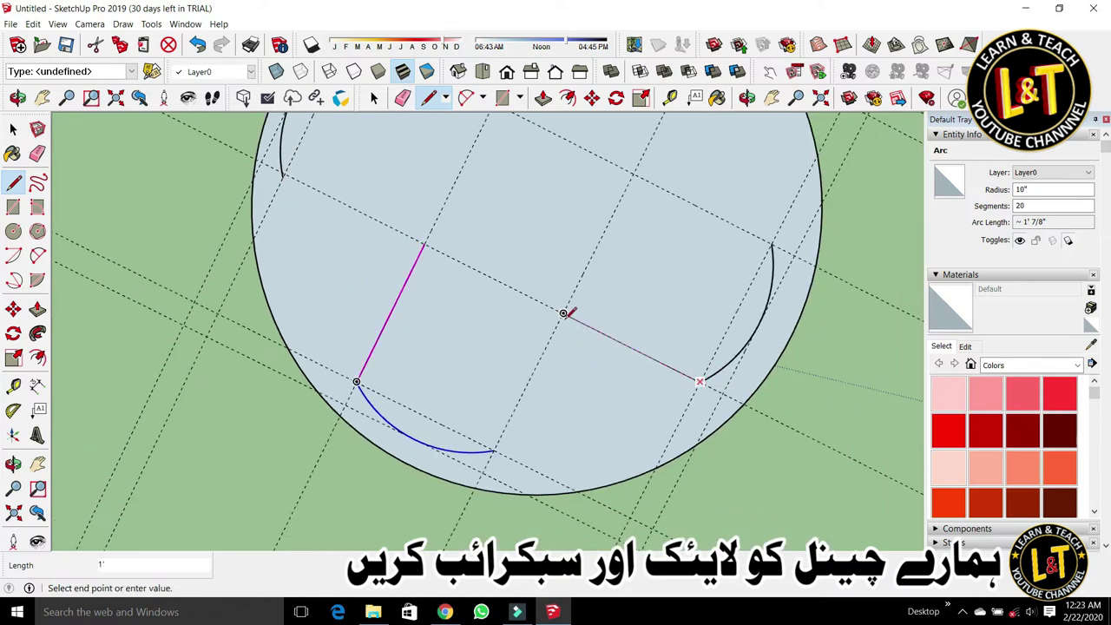
pyautogui.click(564, 313)
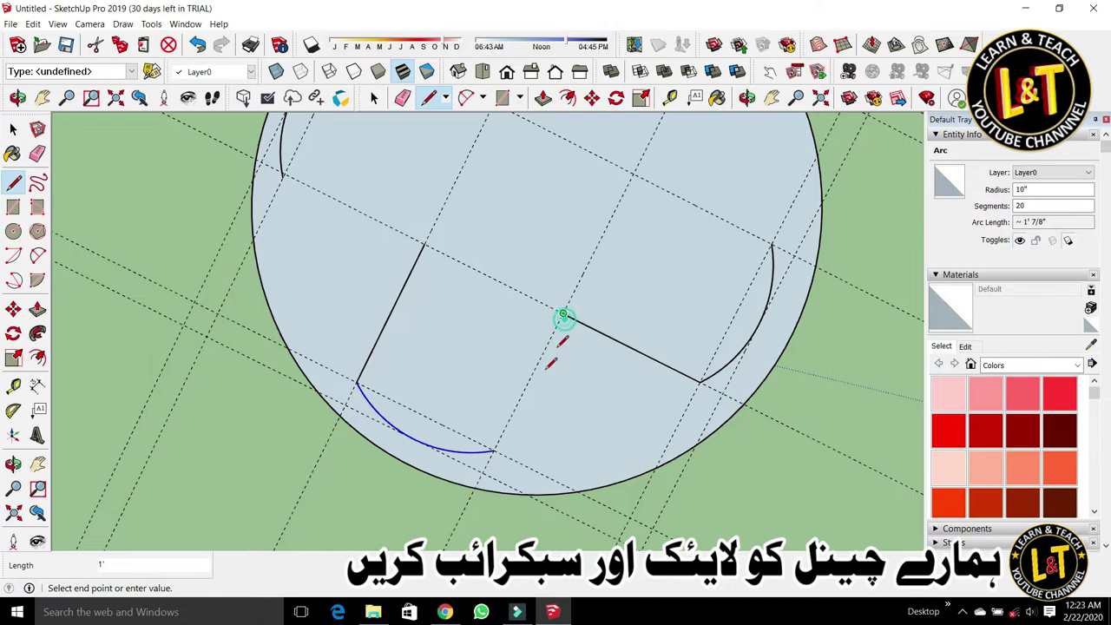
pyautogui.click(493, 450)
pyautogui.press('space')
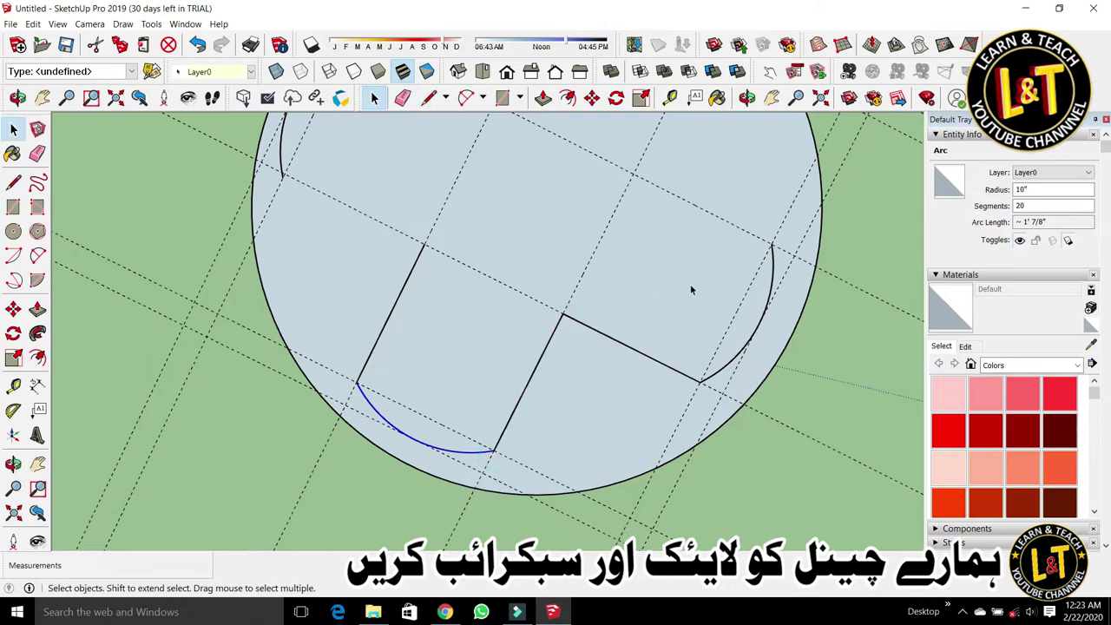
# Step: Connect the right arc's upper end to the upper arc's right end with two lines meeting at the central guide intersection
pyautogui.press('l')
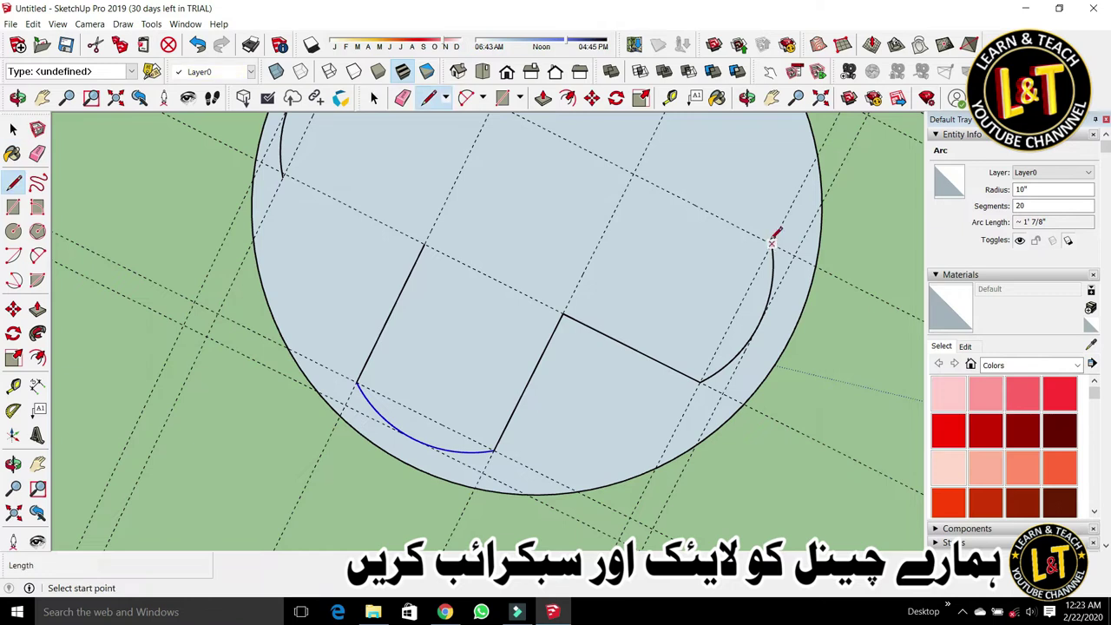
pyautogui.click(771, 244)
pyautogui.click(633, 177)
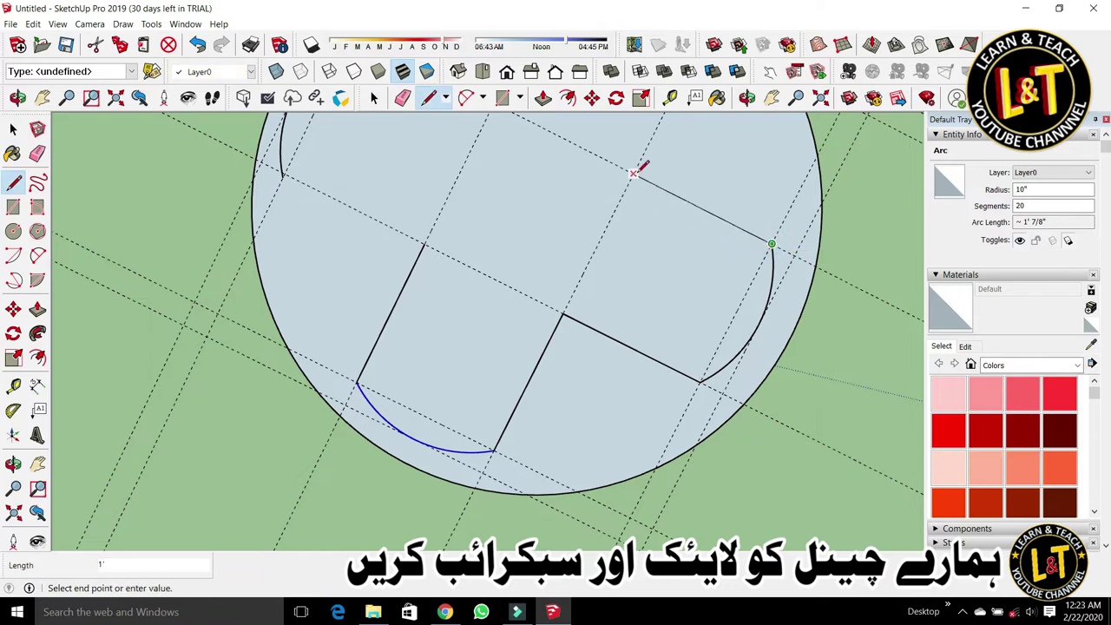
pyautogui.scroll(-3, 579, 359)
pyautogui.scroll(-2, 599, 295)
pyautogui.scroll(6, 647, 226)
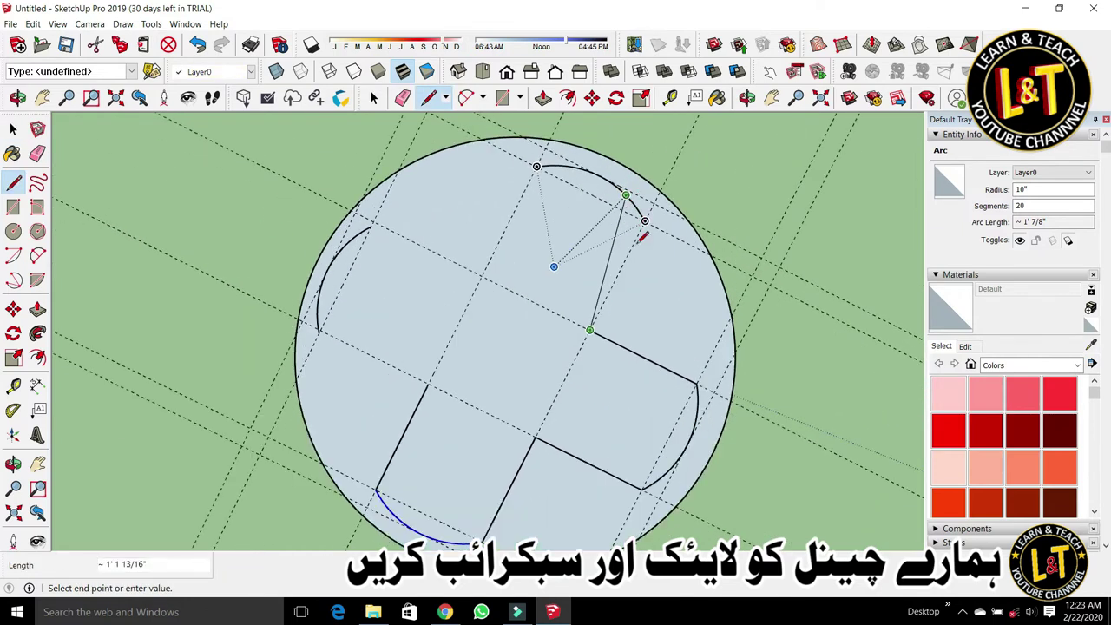
pyautogui.click(658, 182)
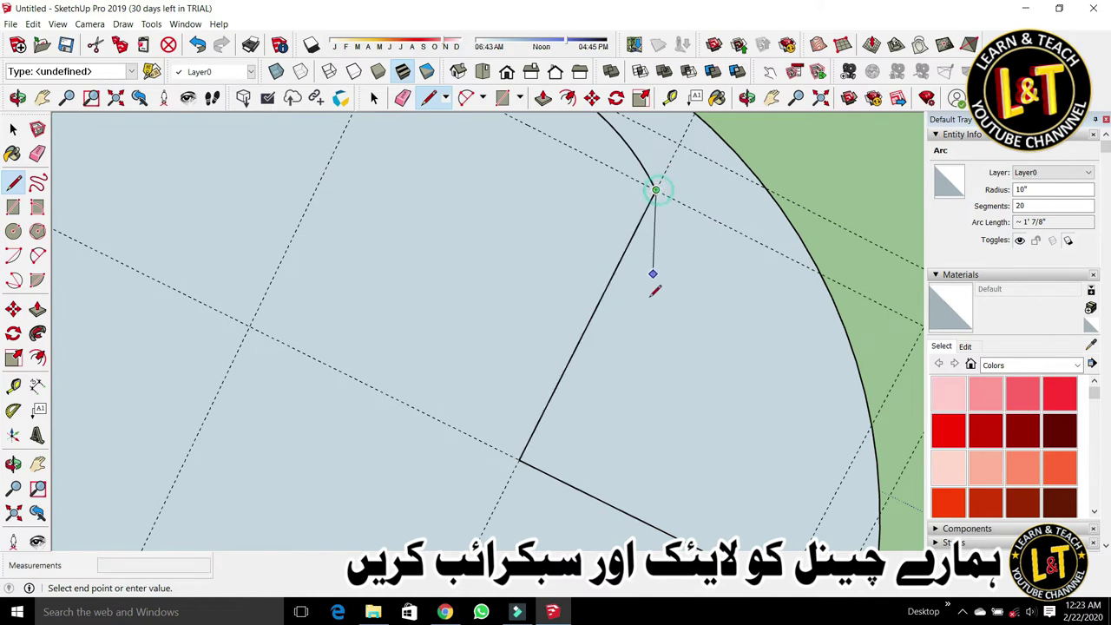
# Step: Draw a line from the upper arc's left end along the guide to the nearest central guide intersection
pyautogui.scroll(-5, 651, 282)
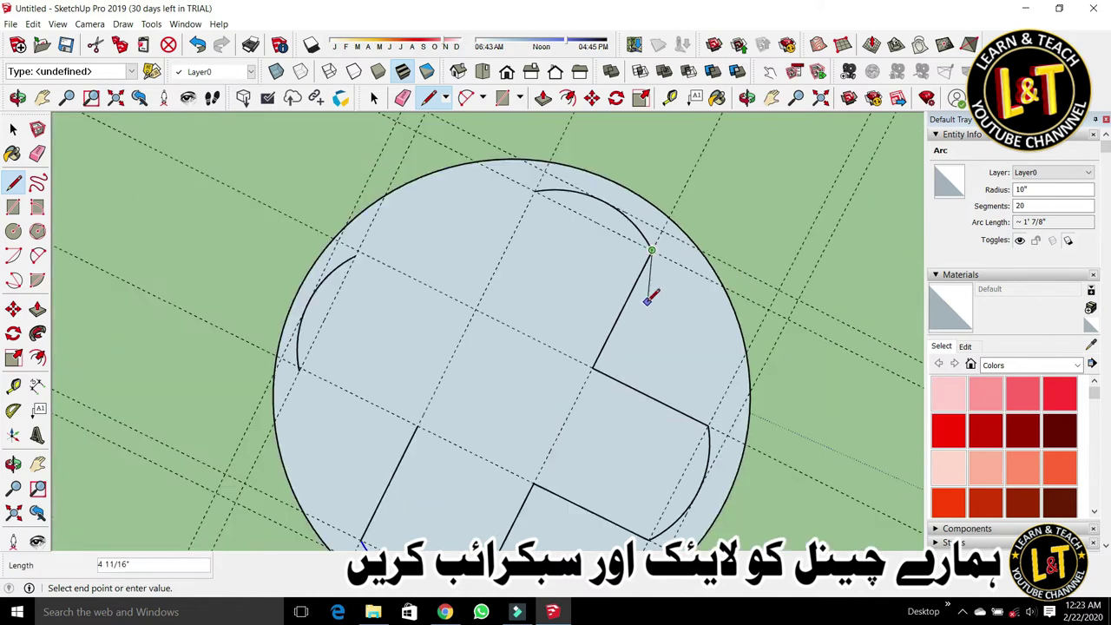
pyautogui.click(535, 190)
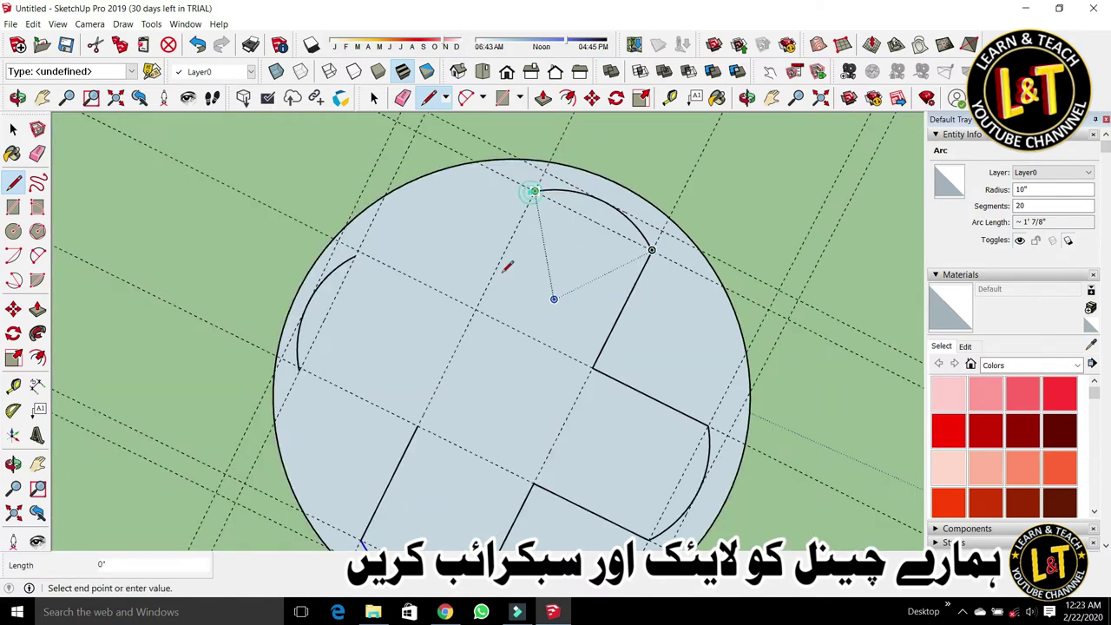
pyautogui.click(477, 309)
pyautogui.press('space')
# Step: Erase the arc at the disc's left arm end
pyautogui.press('e')
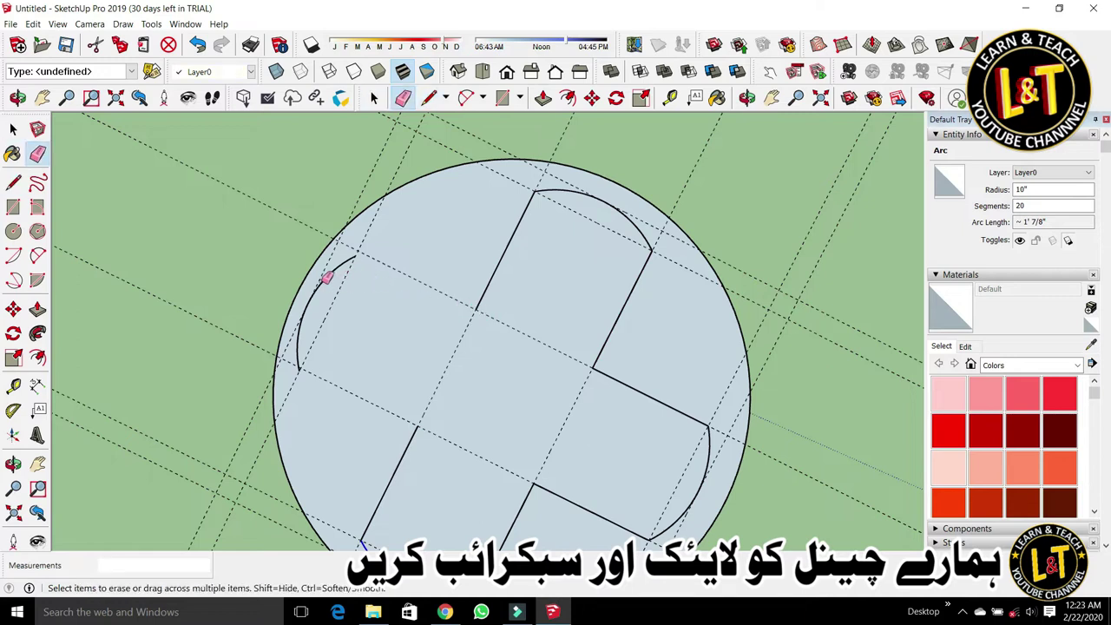
pyautogui.click(325, 278)
pyautogui.hotkey('ctrl', 'z')
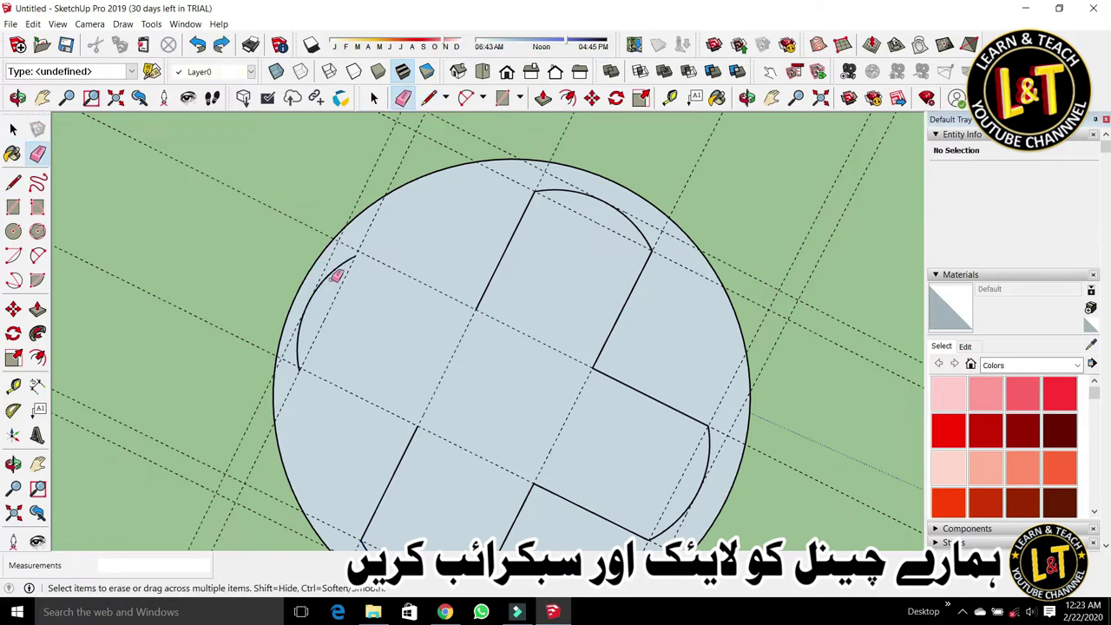
pyautogui.moveTo(338, 269); pyautogui.dragTo(339, 265)
# Step: Redraw the left arm's rounded end as an arc with a 1-foot chord between its two guide intersections
pyautogui.press('a')
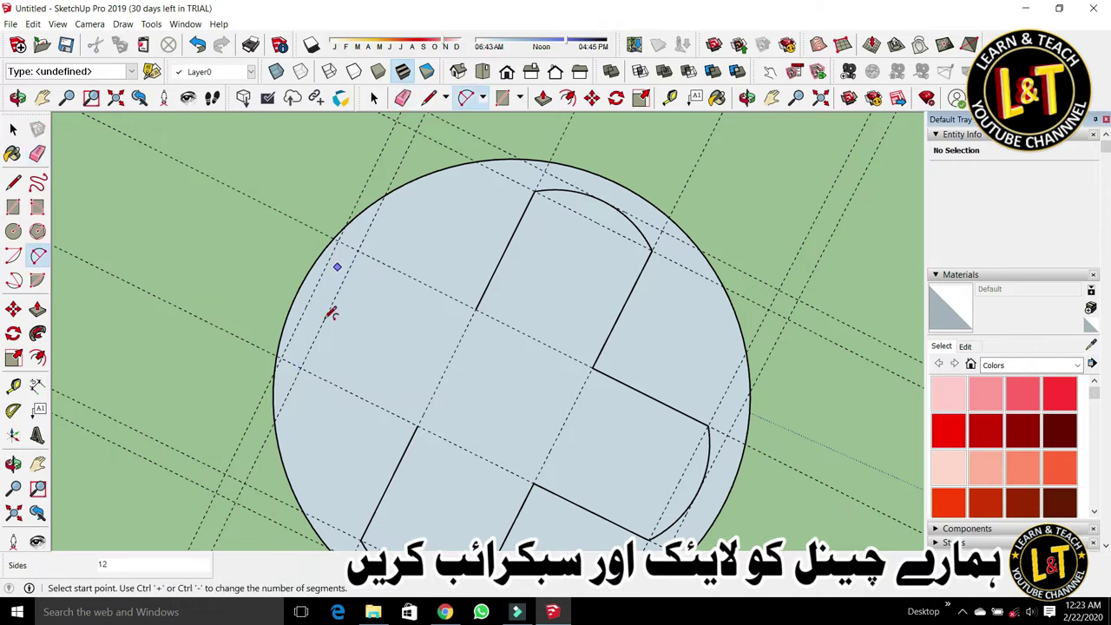
pyautogui.click(301, 368)
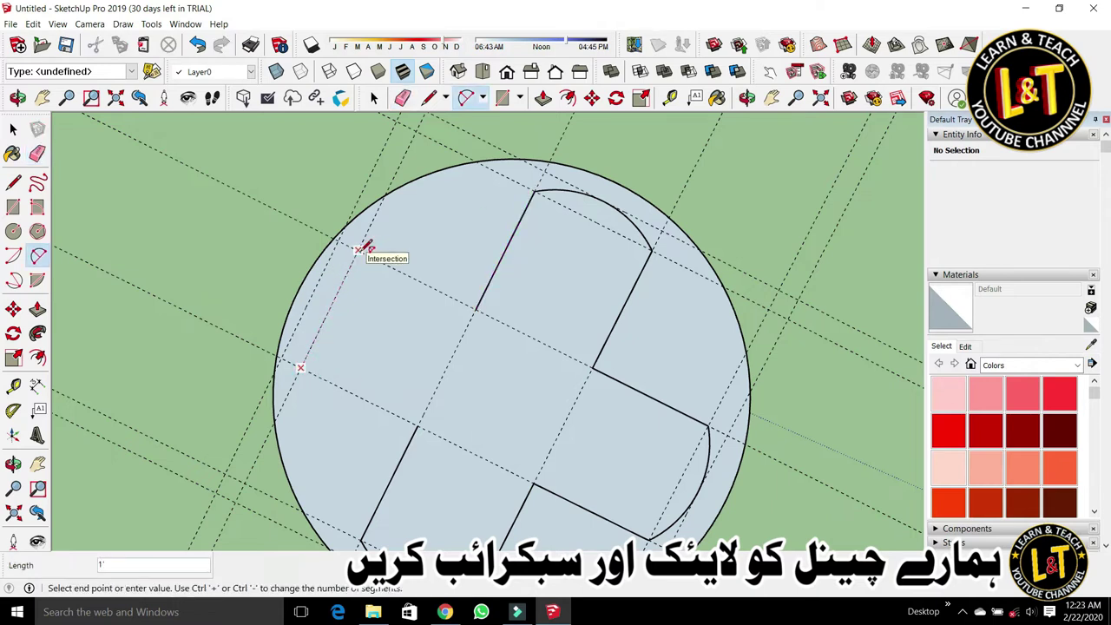
pyautogui.click(358, 250)
pyautogui.click(309, 300)
pyautogui.press('space')
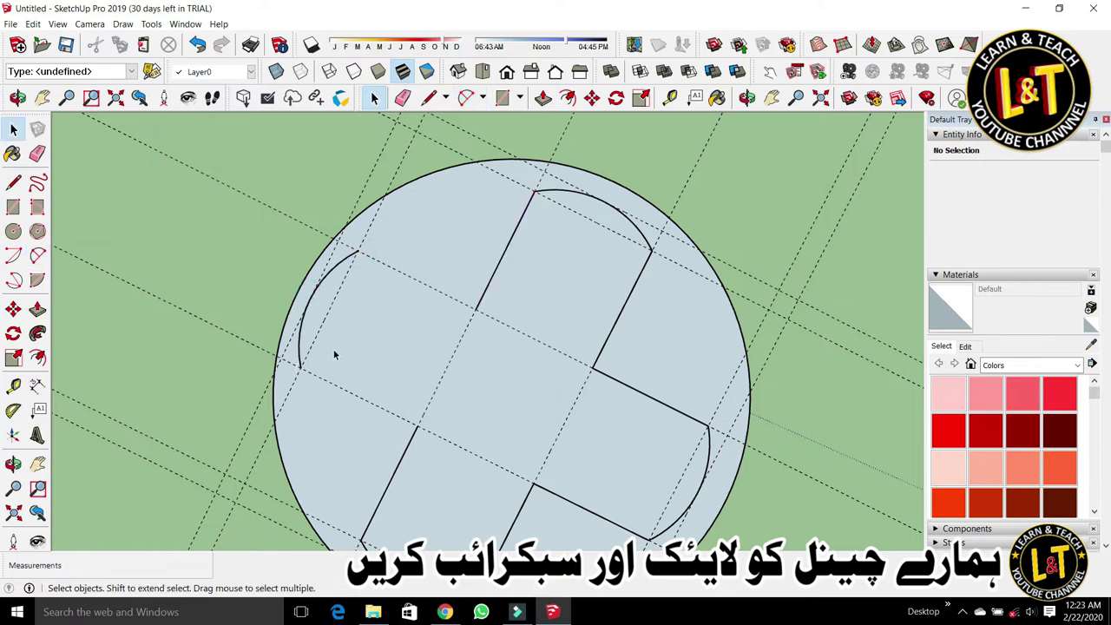
# Step: Connect both ends of the left arc to the nearest central guide intersections with straight lines, closing the cross outline
pyautogui.press('l')
pyautogui.click(300, 369)
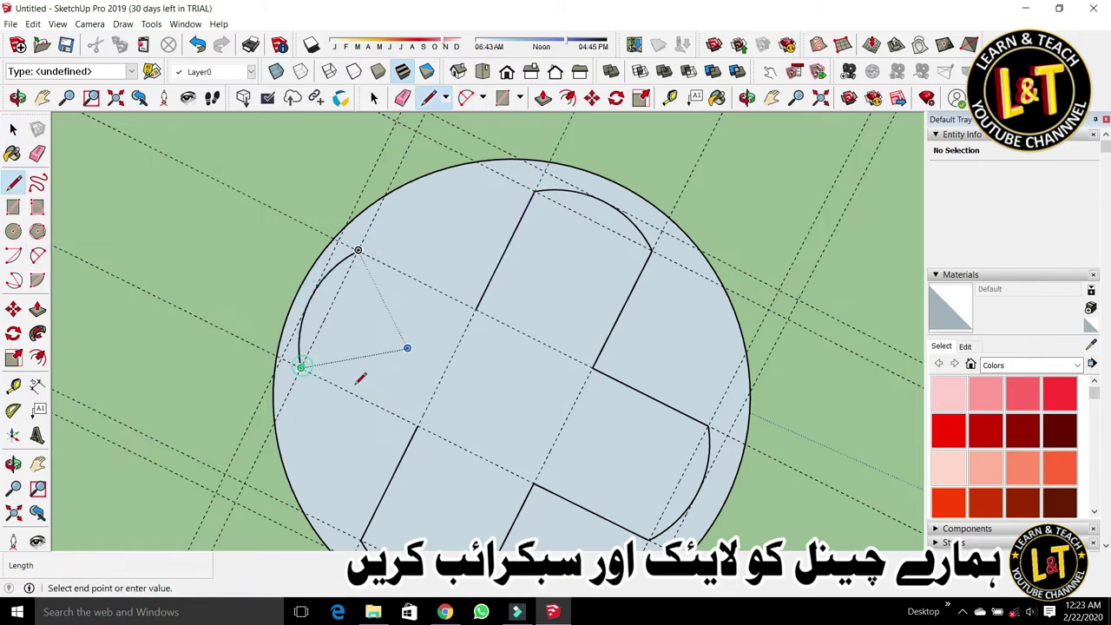
pyautogui.click(417, 426)
pyautogui.press('Escape')
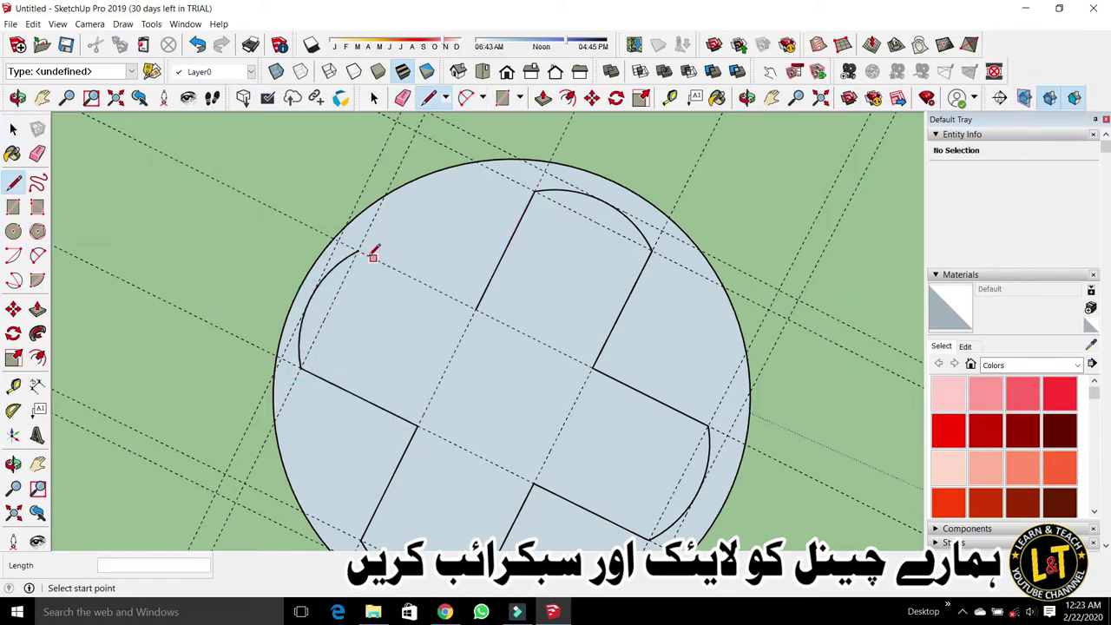
pyautogui.click(358, 250)
pyautogui.press('Escape')
pyautogui.scroll(-4, 476, 308)
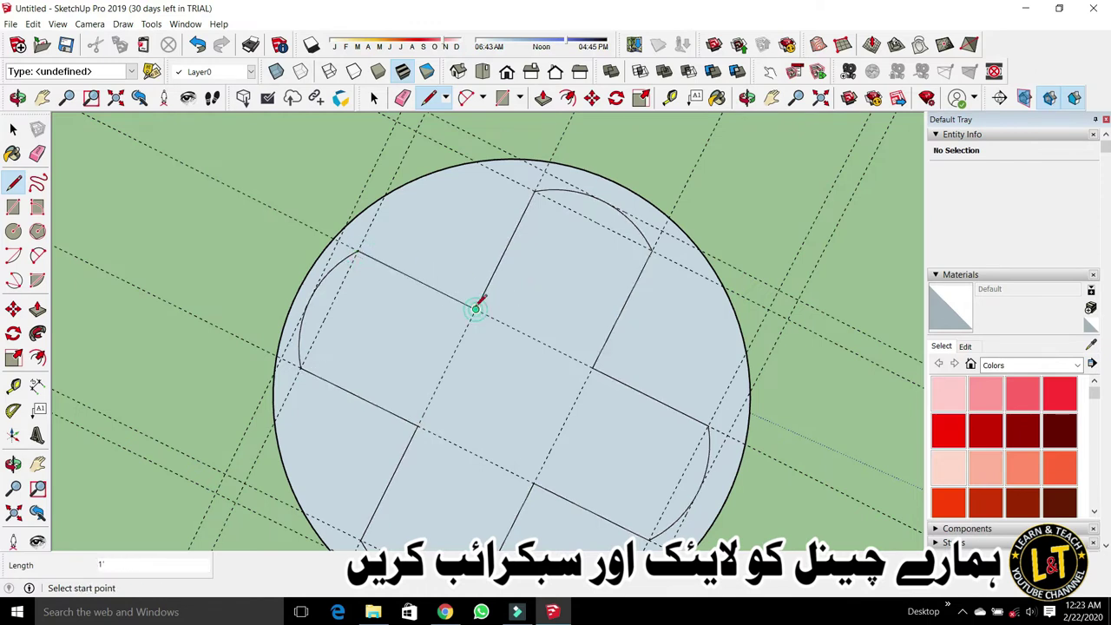
# Step: Place a guide 2 inches inside the lower edge of the left arm and another inside its upper edge
pyautogui.press('space')
pyautogui.moveTo(486, 397); pyautogui.dragTo(607, 298, button='middle')
pyautogui.scroll(2, 493, 378)
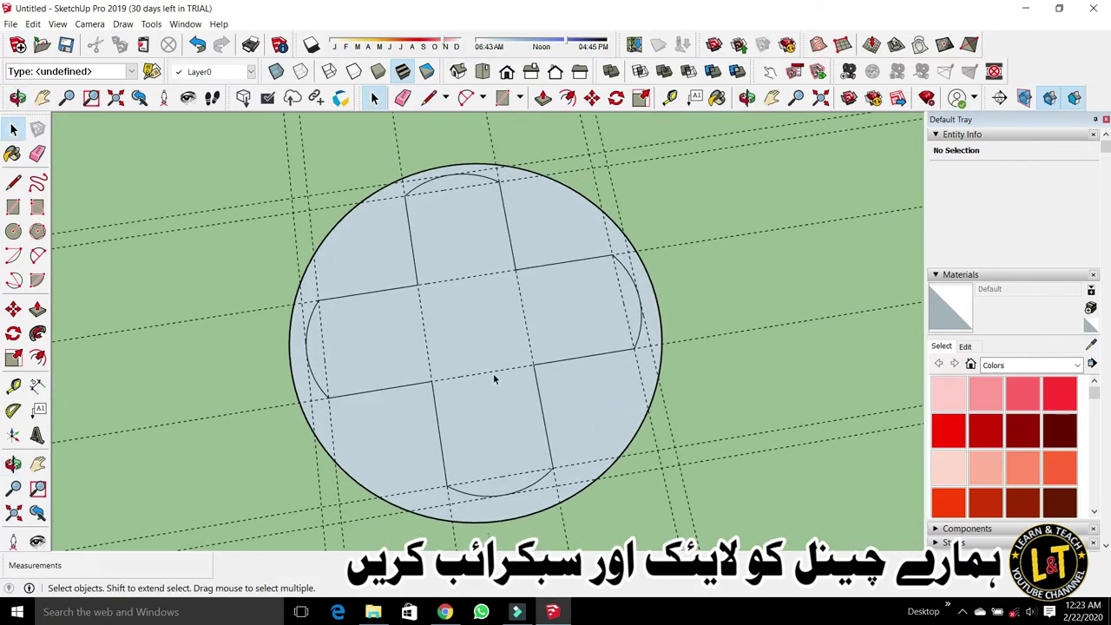
pyautogui.scroll(3, 292, 411)
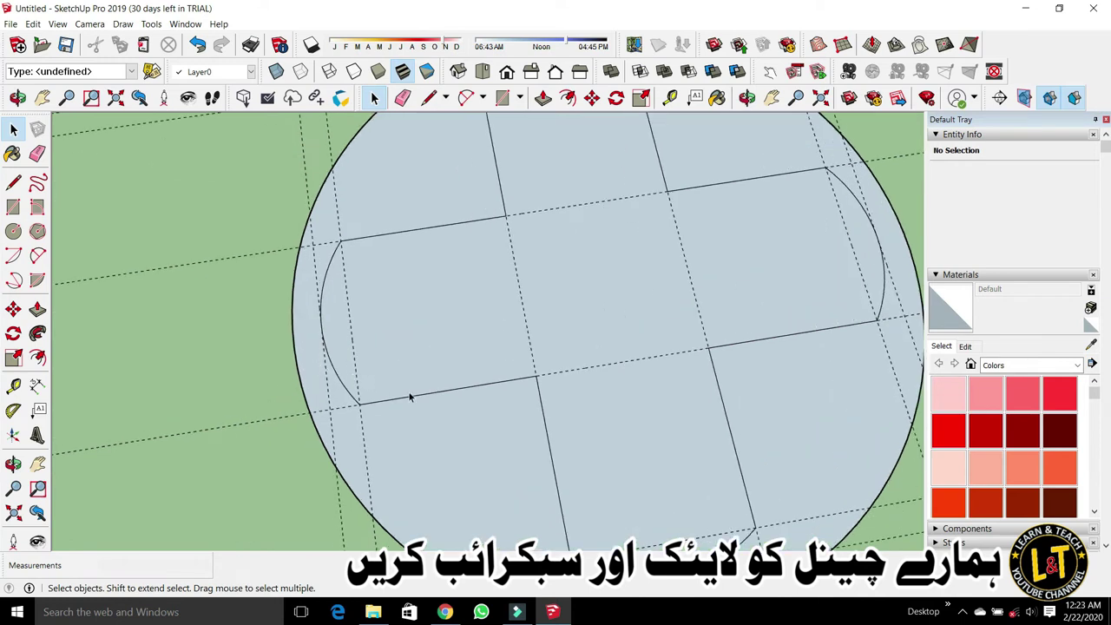
pyautogui.press('t')
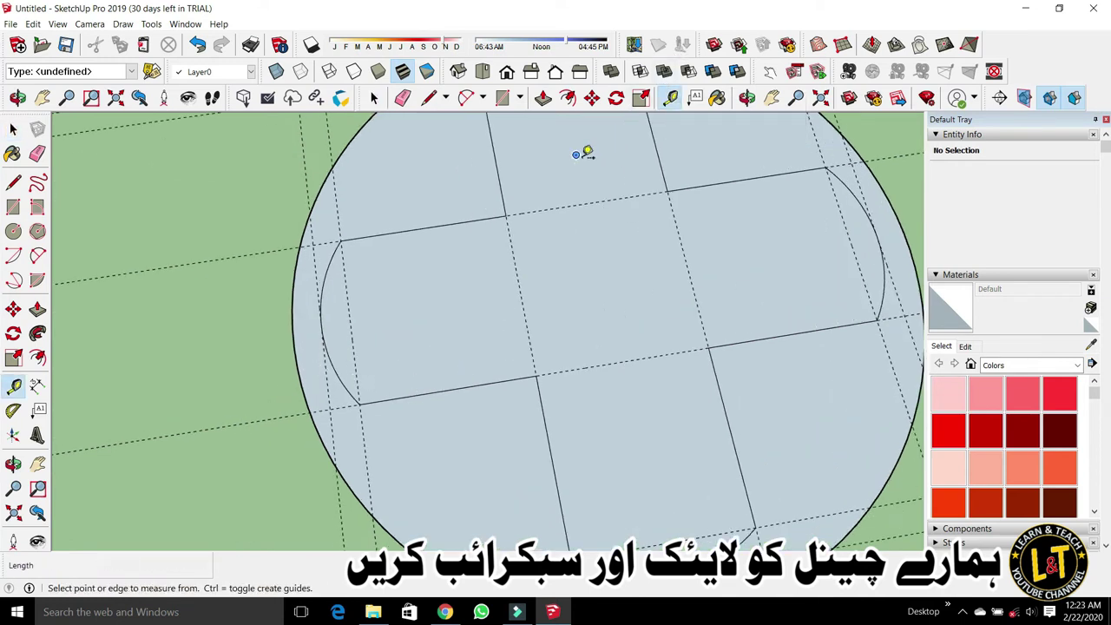
pyautogui.press('r')
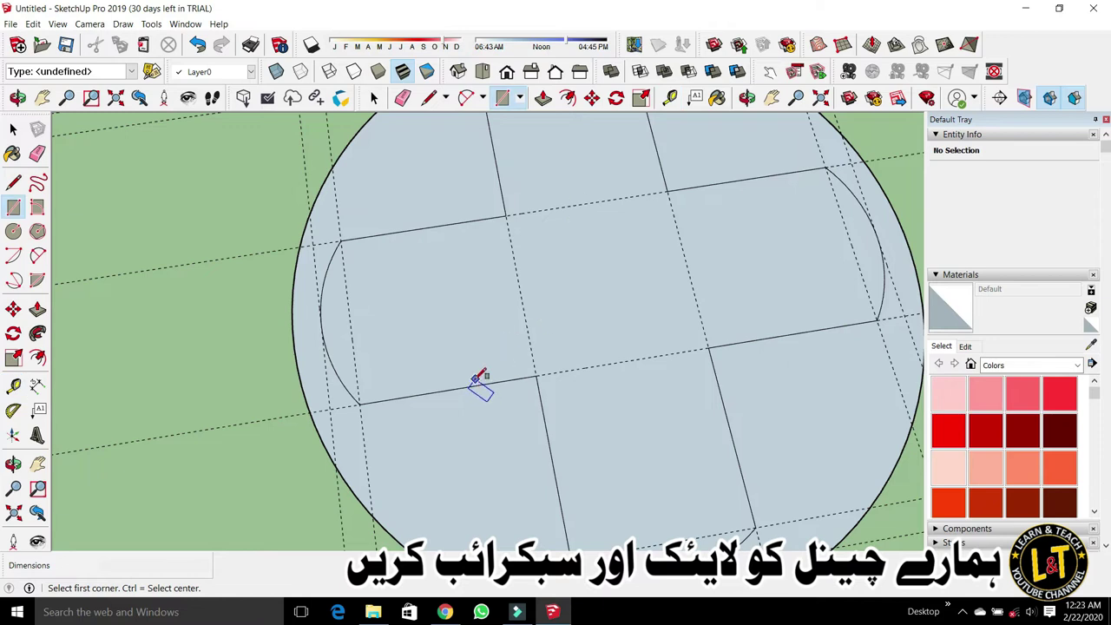
pyautogui.press('e')
pyautogui.press('t')
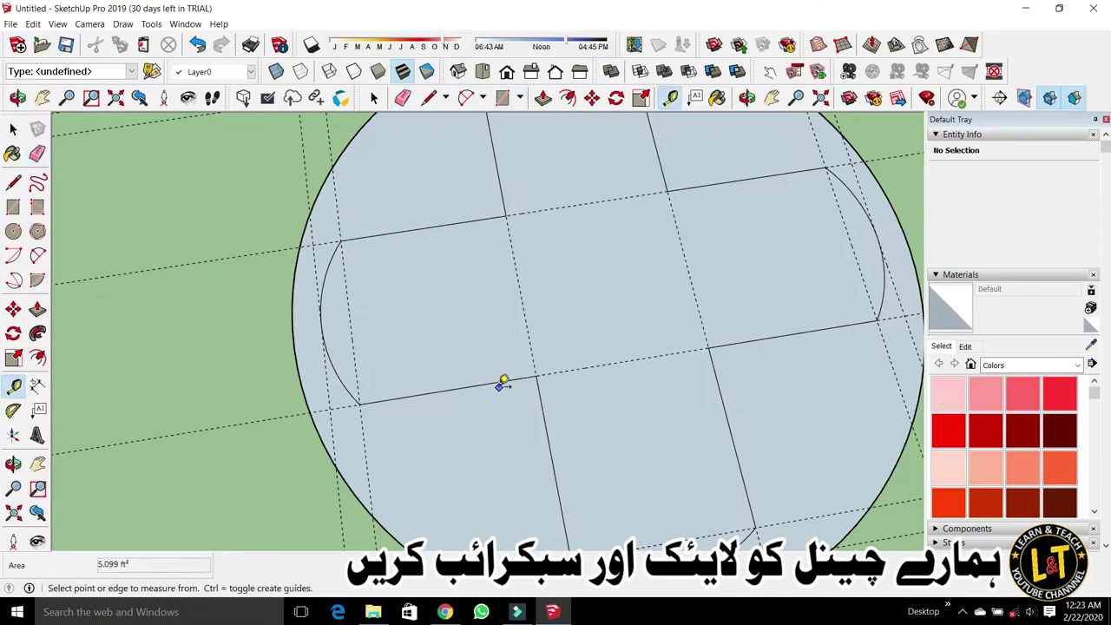
pyautogui.click(496, 382)
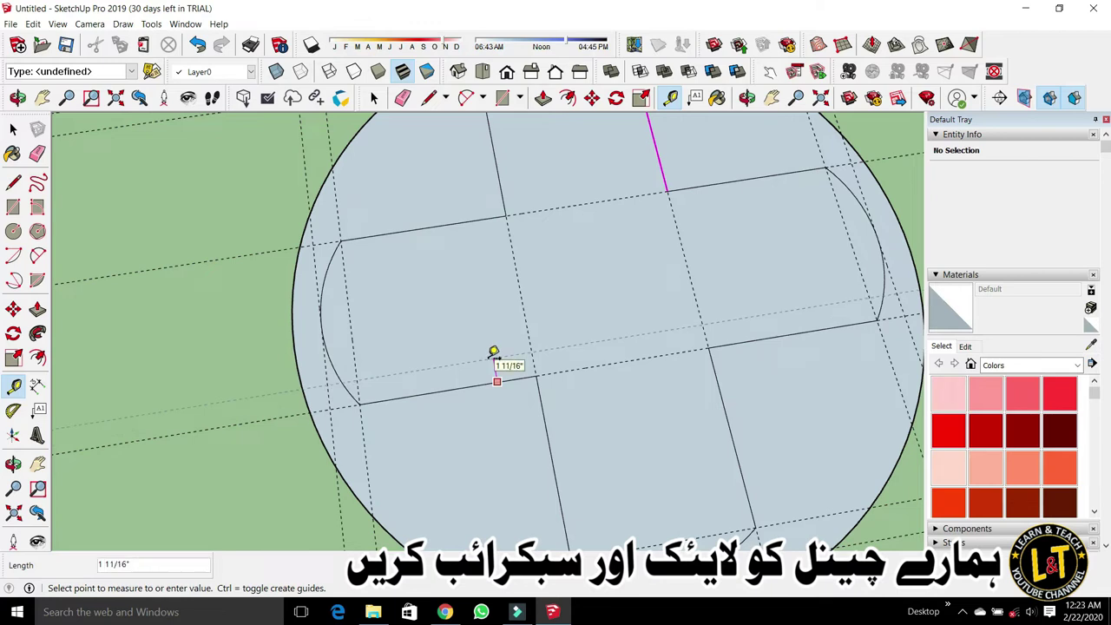
pyautogui.click(494, 352)
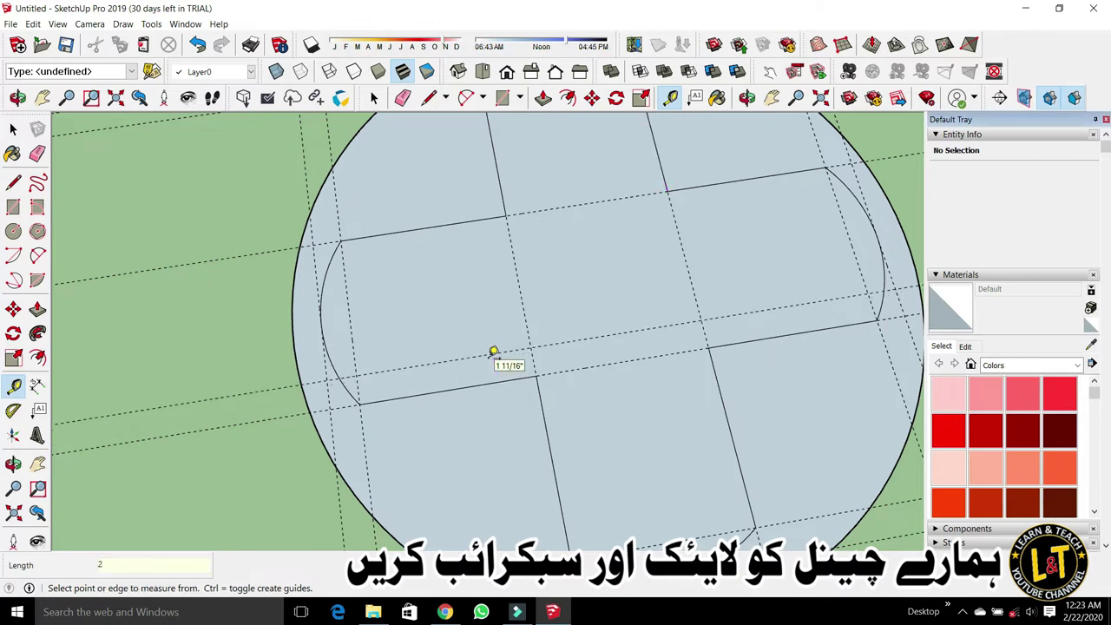
pyautogui.click(424, 228)
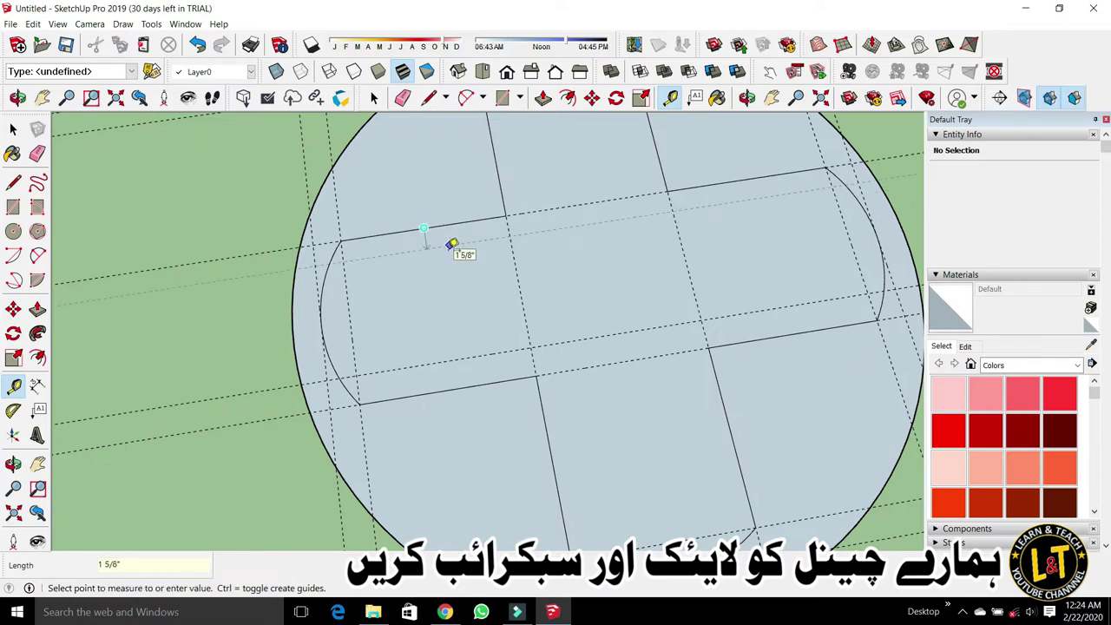
pyautogui.click(454, 249)
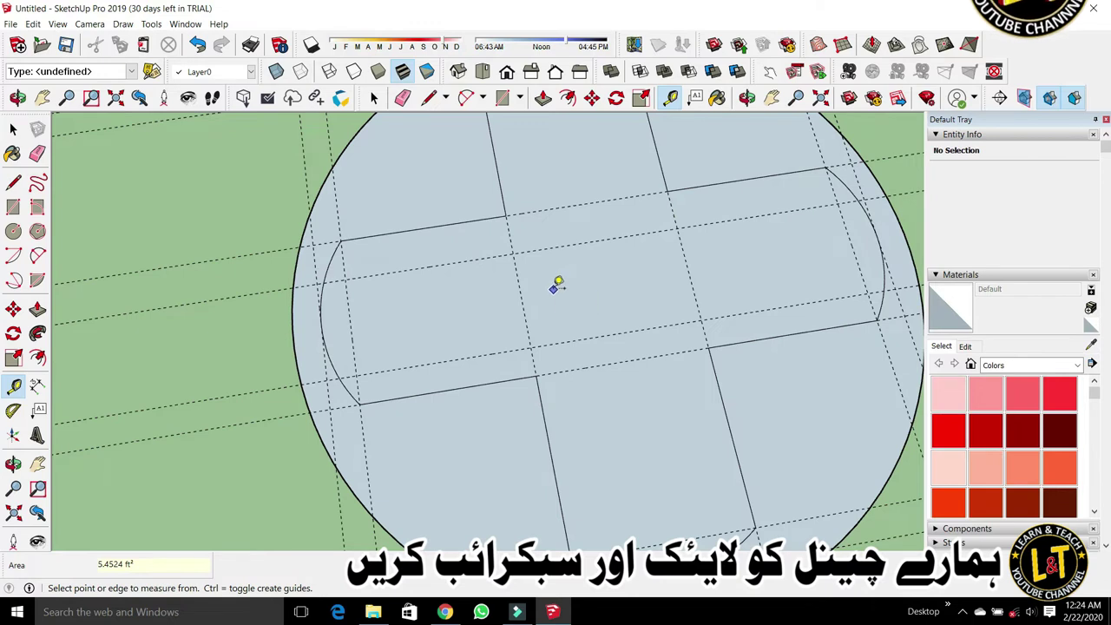
# Step: Place a guide 2 inches inside the left edge of the lower arm
pyautogui.moveTo(605, 288); pyautogui.dragTo(637, 295, button='middle')
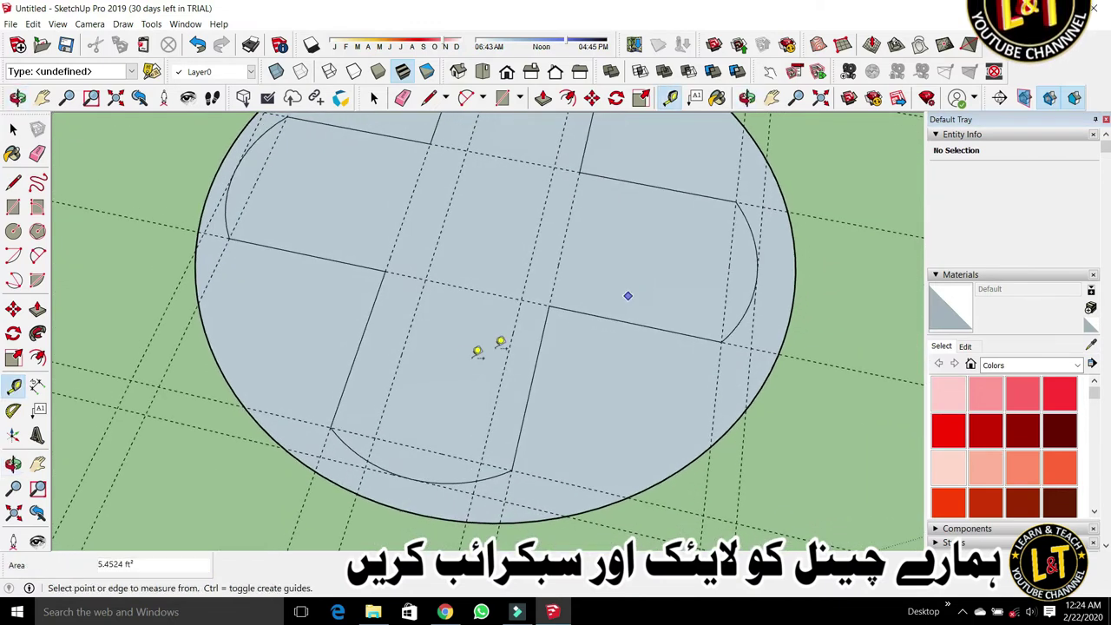
pyautogui.click(379, 346)
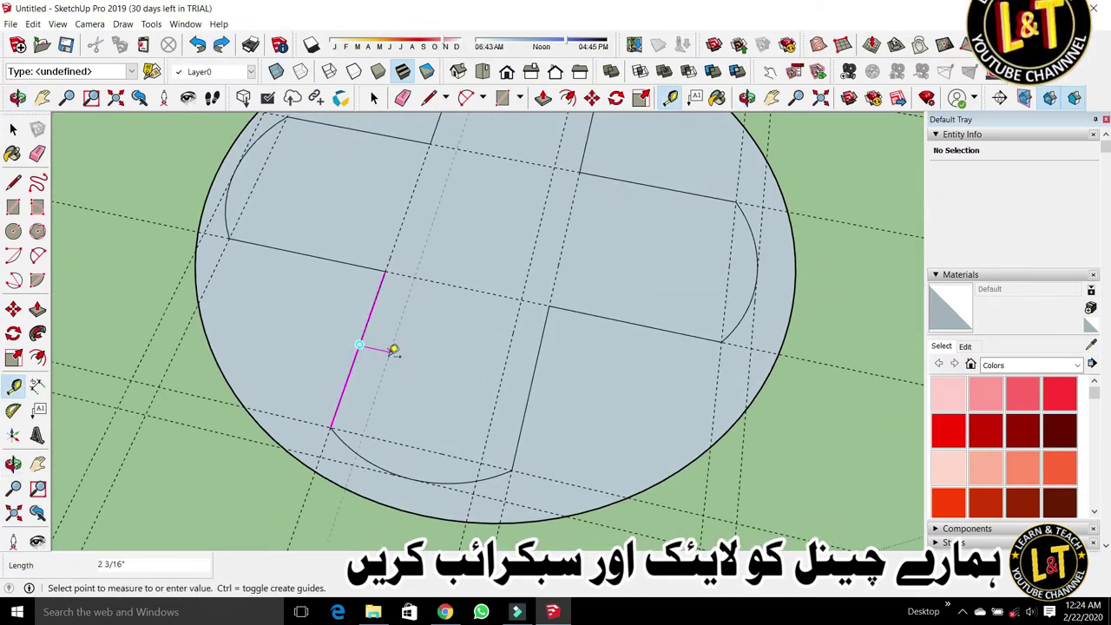
pyautogui.write('2')
pyautogui.press('Return')
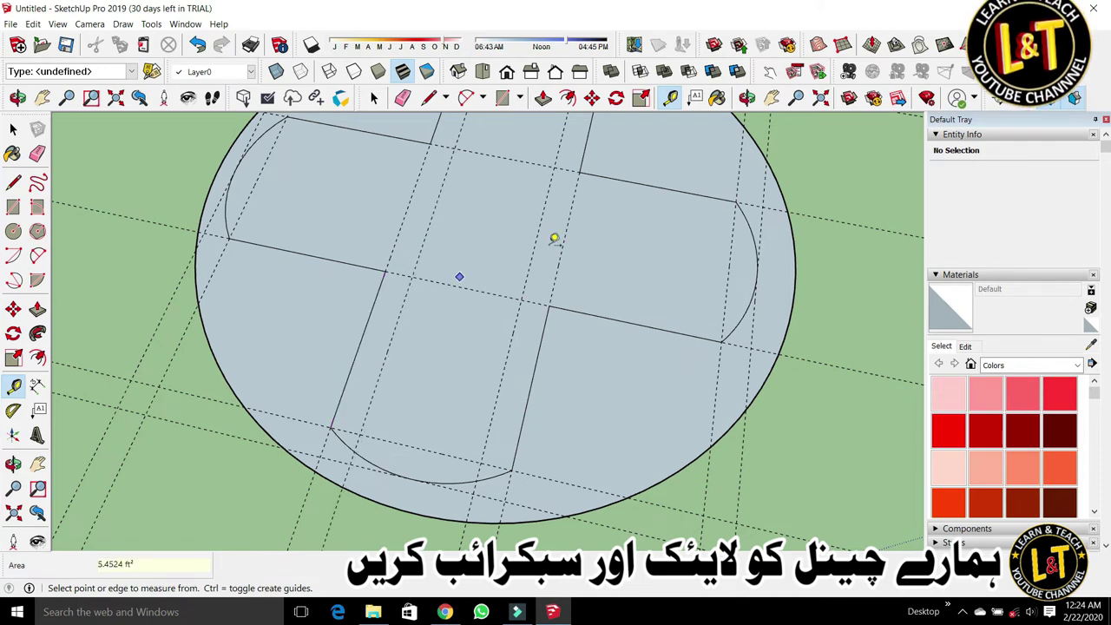
# Step: Place two guides 2 inches inside the lower and upper edges of the right arm
pyautogui.click(664, 329)
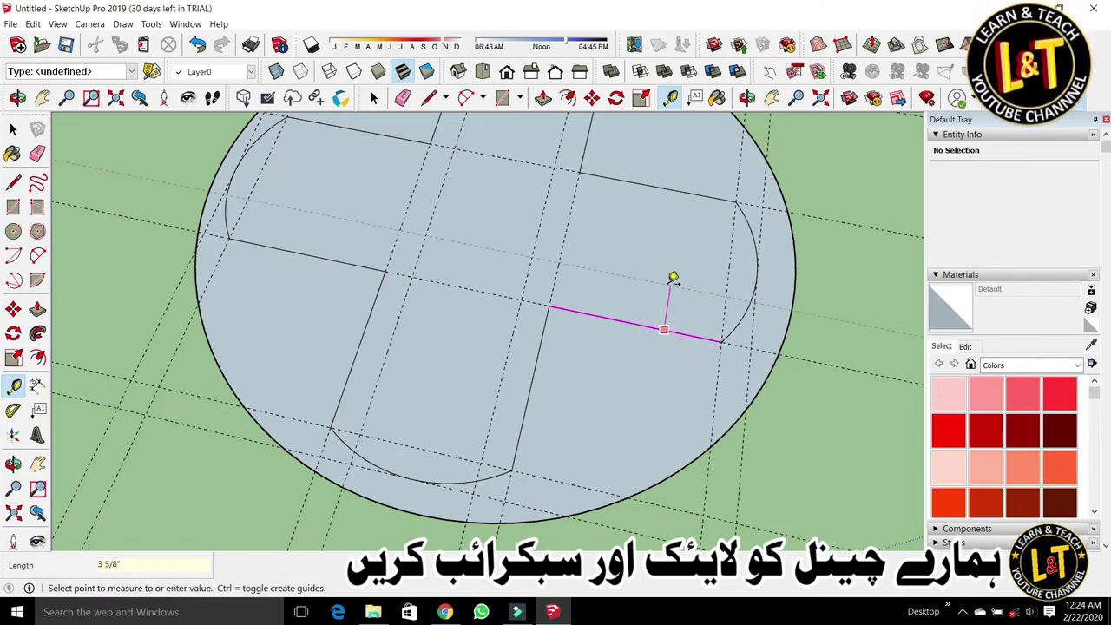
pyautogui.write('2')
pyautogui.press('Return')
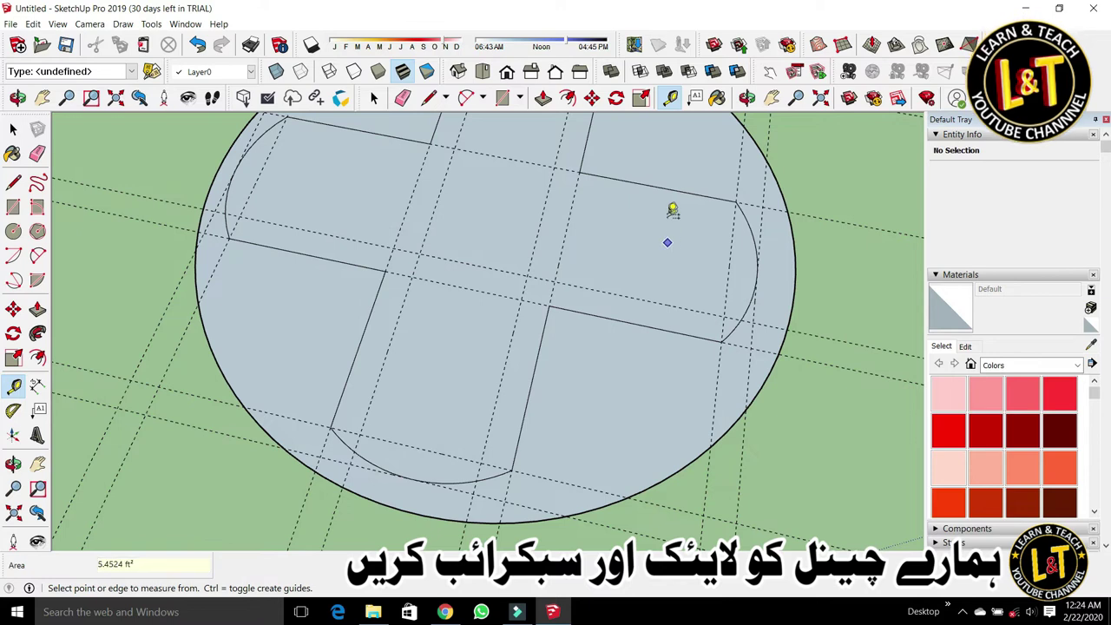
pyautogui.click(670, 191)
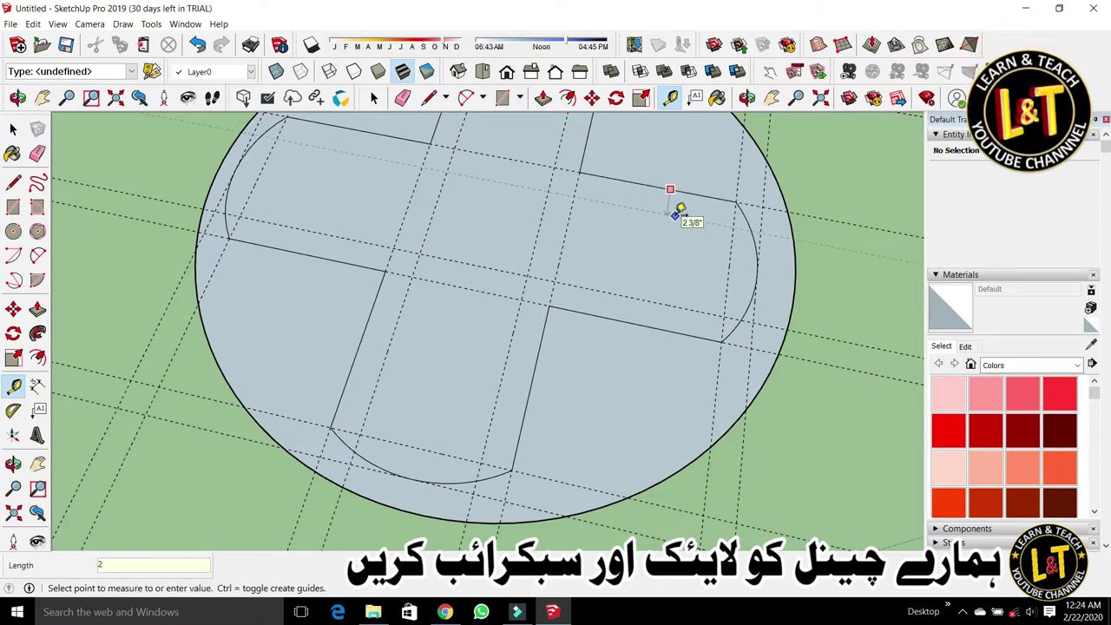
pyautogui.press('Return')
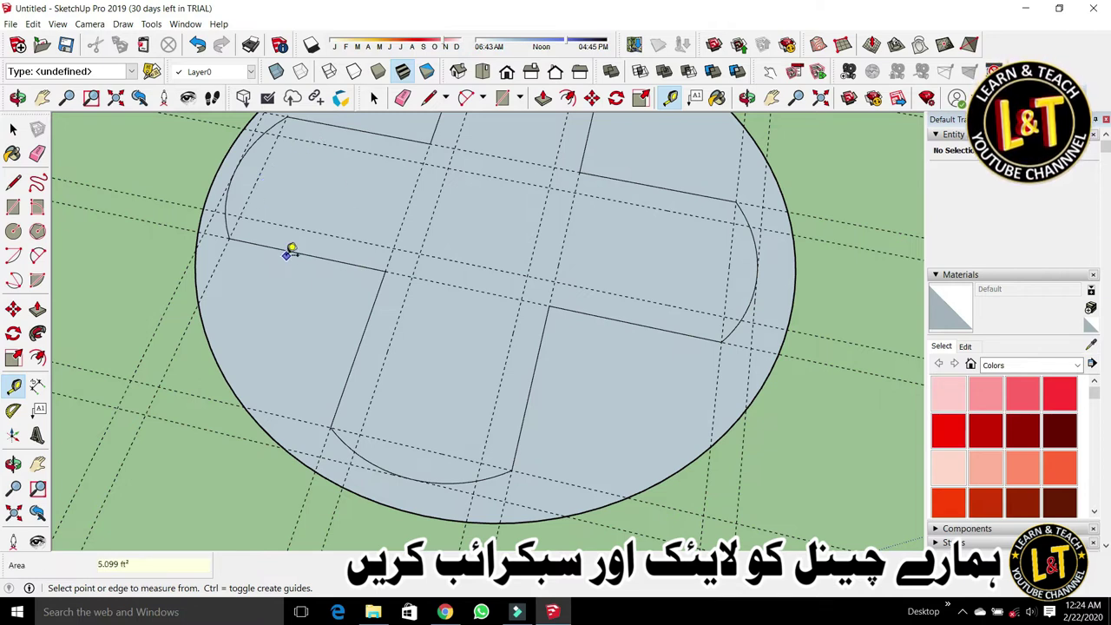
pyautogui.press('space')
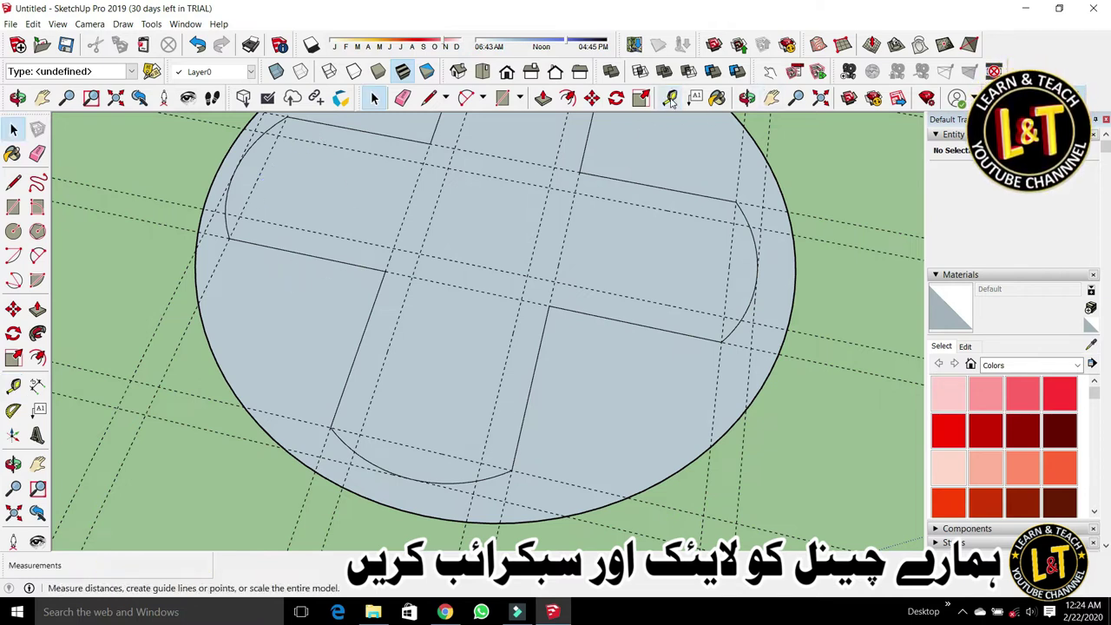
# Step: Draw a small arc from the lower arm's left corner to the guide intersection on its end arc, bulging inward about 7/16 inch
pyautogui.click(465, 97)
pyautogui.scroll(2, 351, 444)
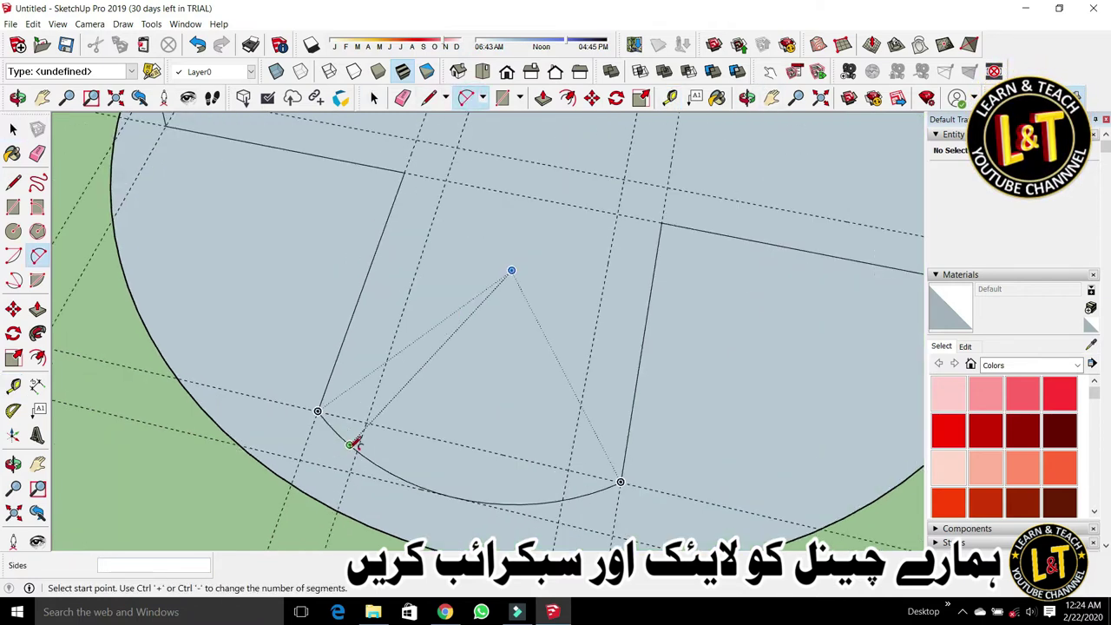
pyautogui.scroll(2, 351, 445)
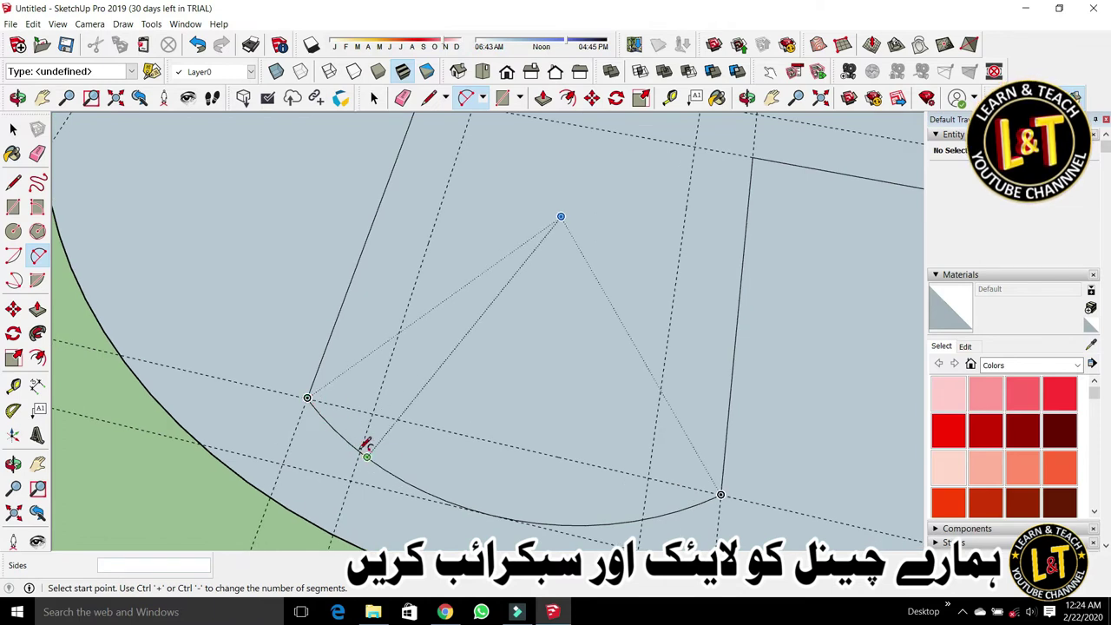
pyautogui.click(307, 397)
pyautogui.click(359, 451)
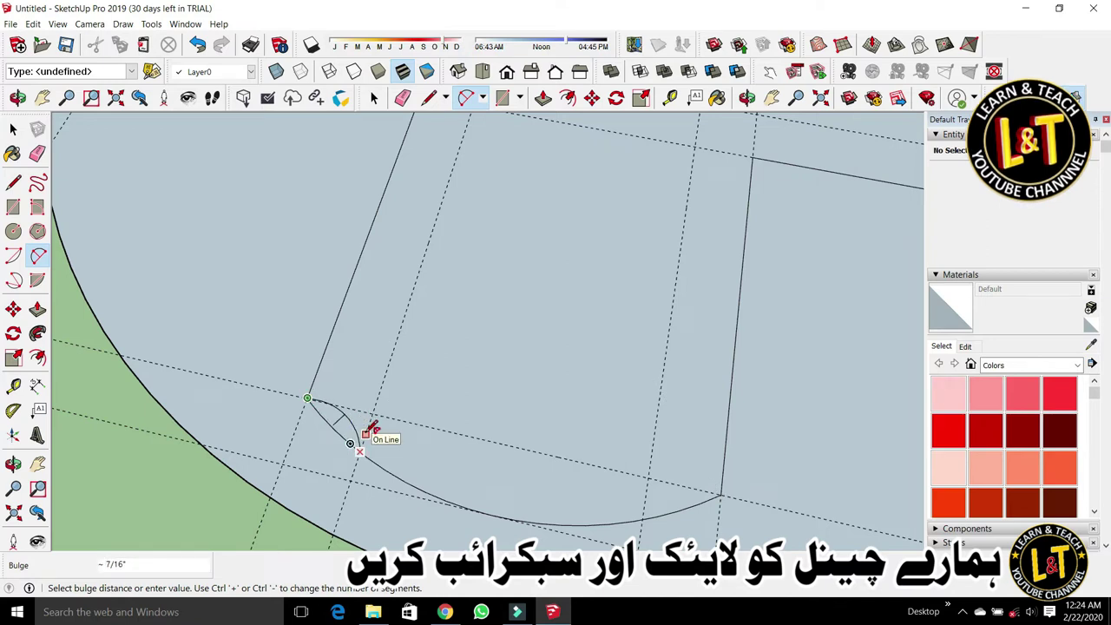
pyautogui.click(366, 432)
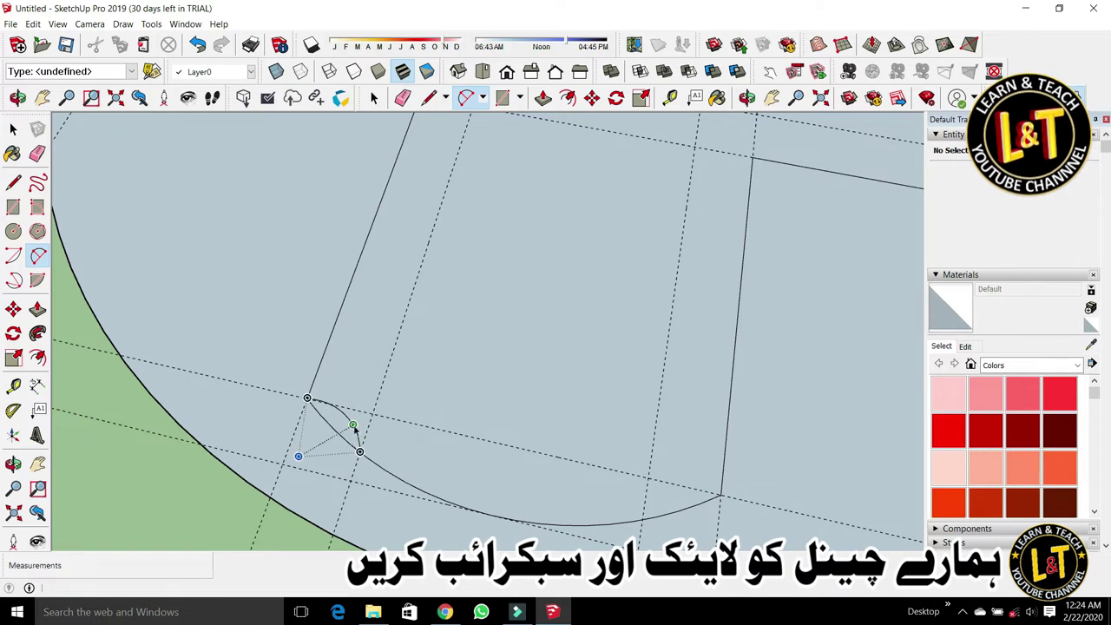
# Step: Select the small arc at the lower arm's left corner and set its segments to 20
pyautogui.press('space')
pyautogui.click(355, 436)
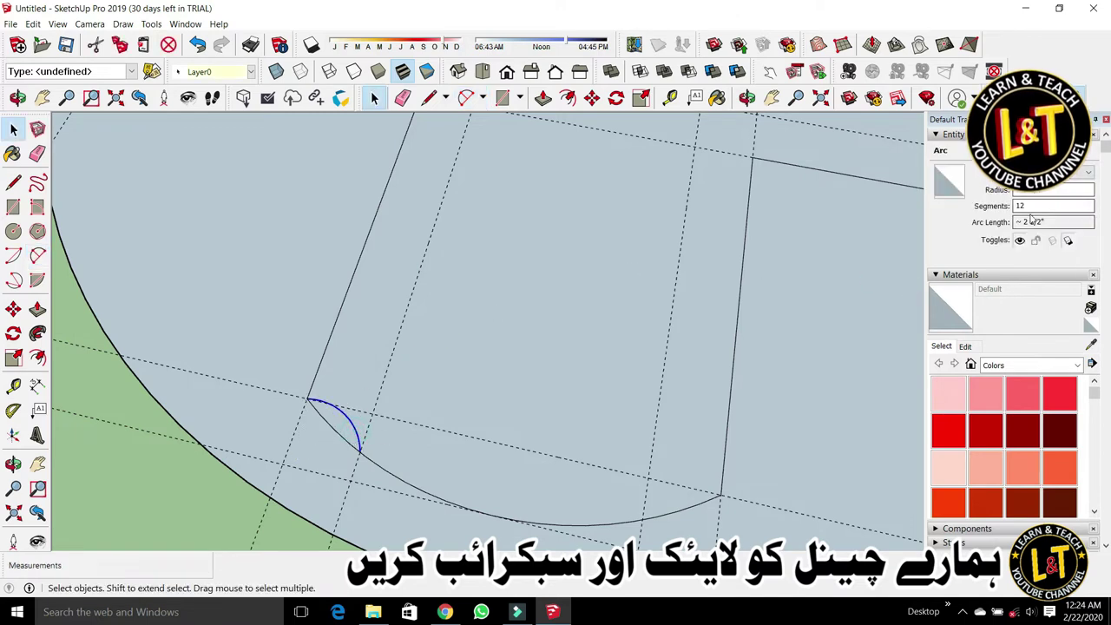
pyautogui.scroll(-3, 560, 121)
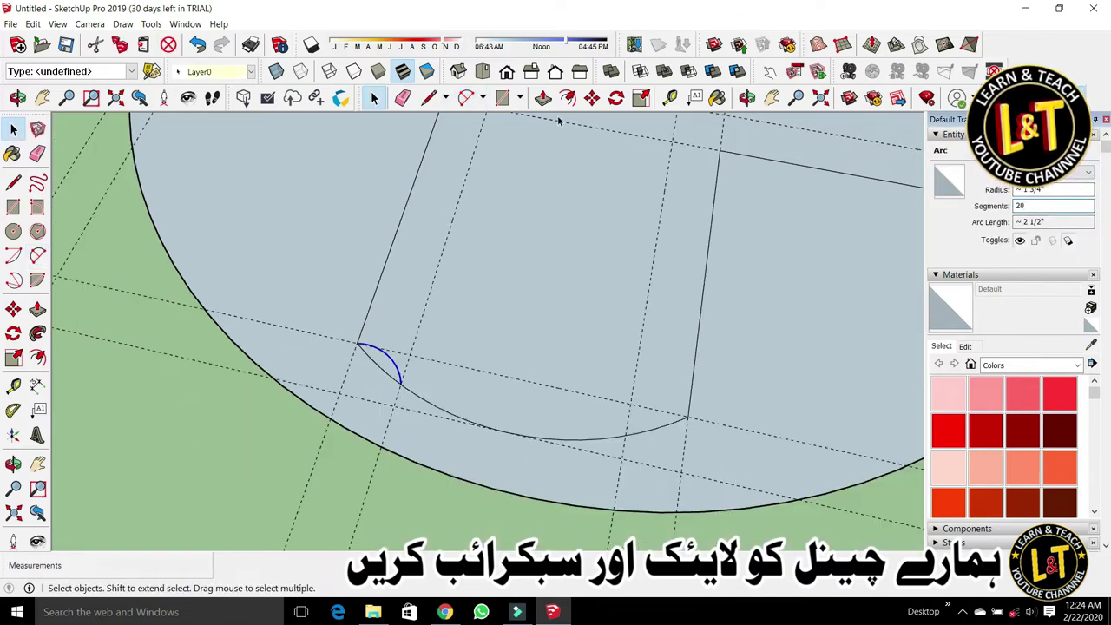
pyautogui.scroll(3, 657, 405)
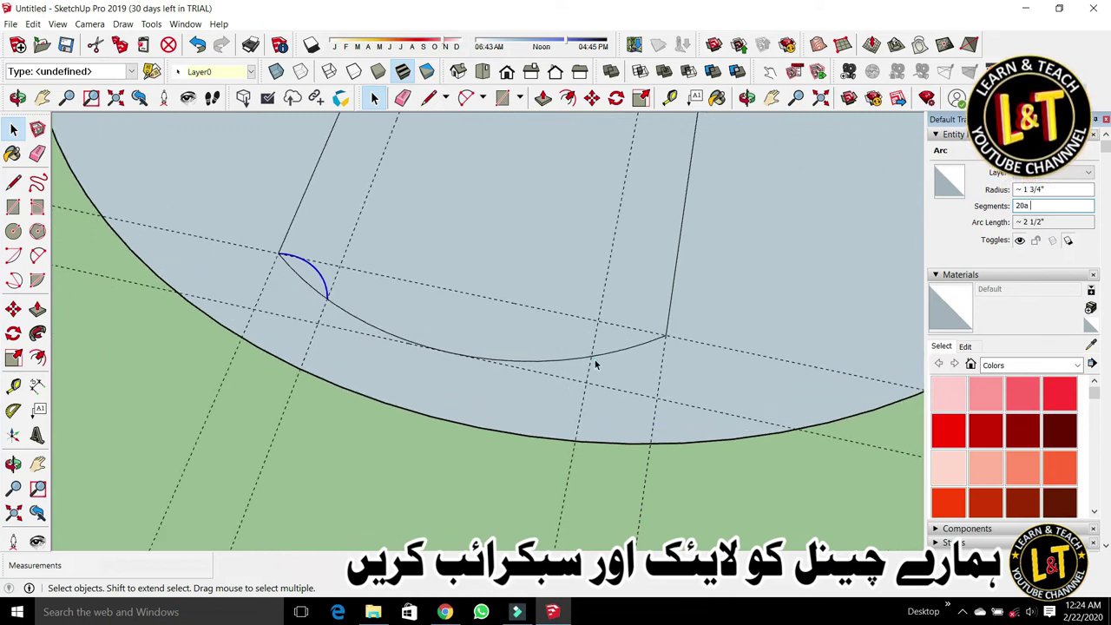
# Step: Draw a small arc with a 1-inch inward bulge from the end arc's guide intersection to the lower arm's right corner
pyautogui.click(594, 359)
pyautogui.press('a')
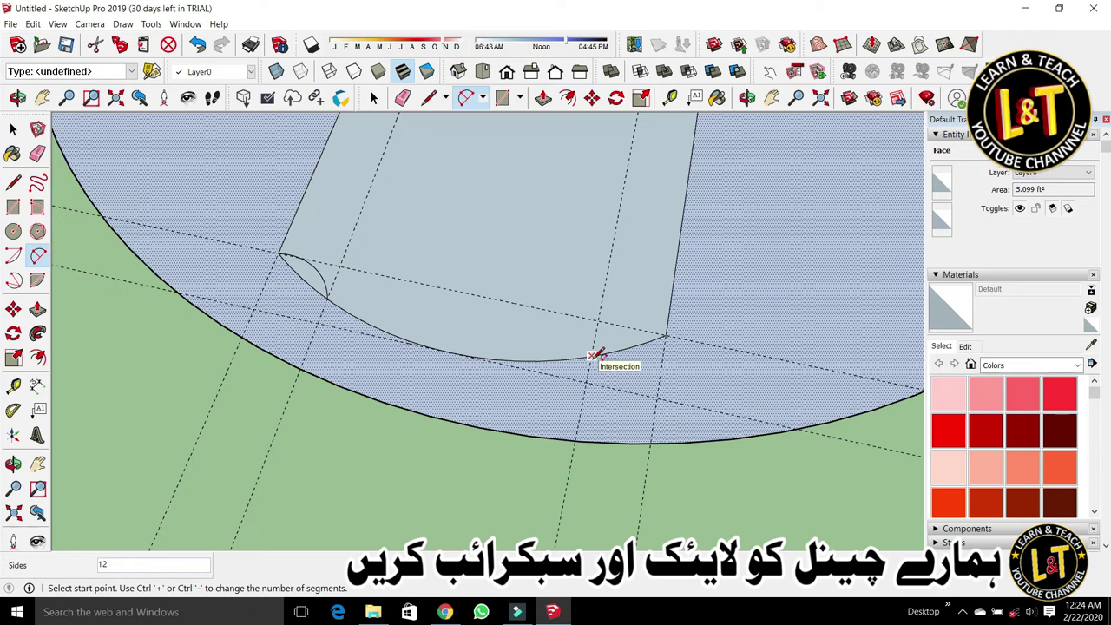
pyautogui.click(592, 356)
pyautogui.click(665, 333)
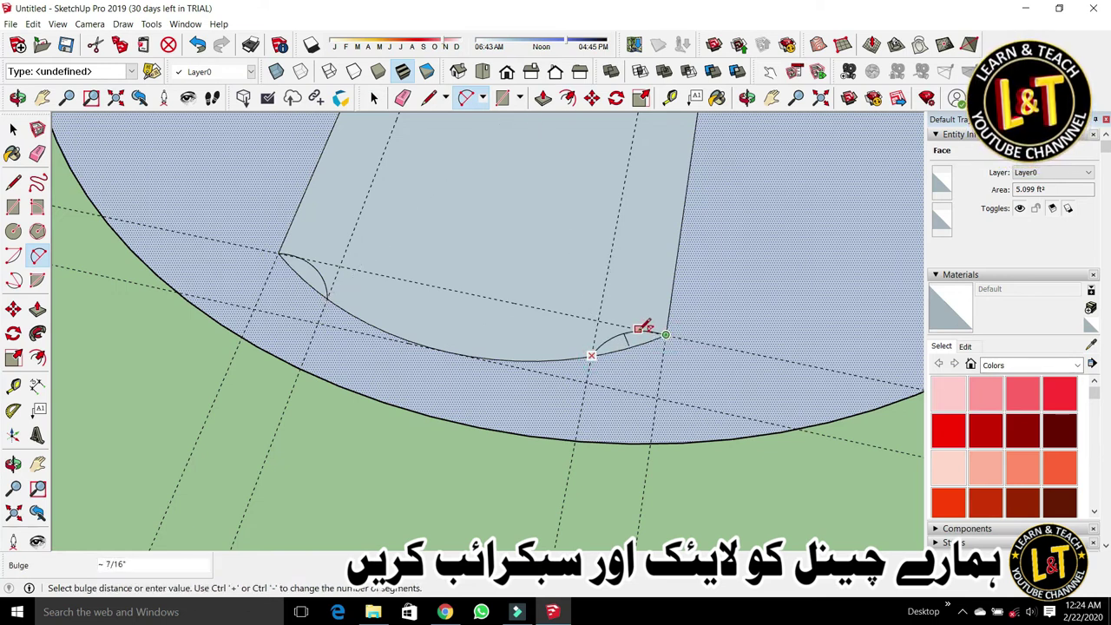
pyautogui.scroll(2, 646, 328)
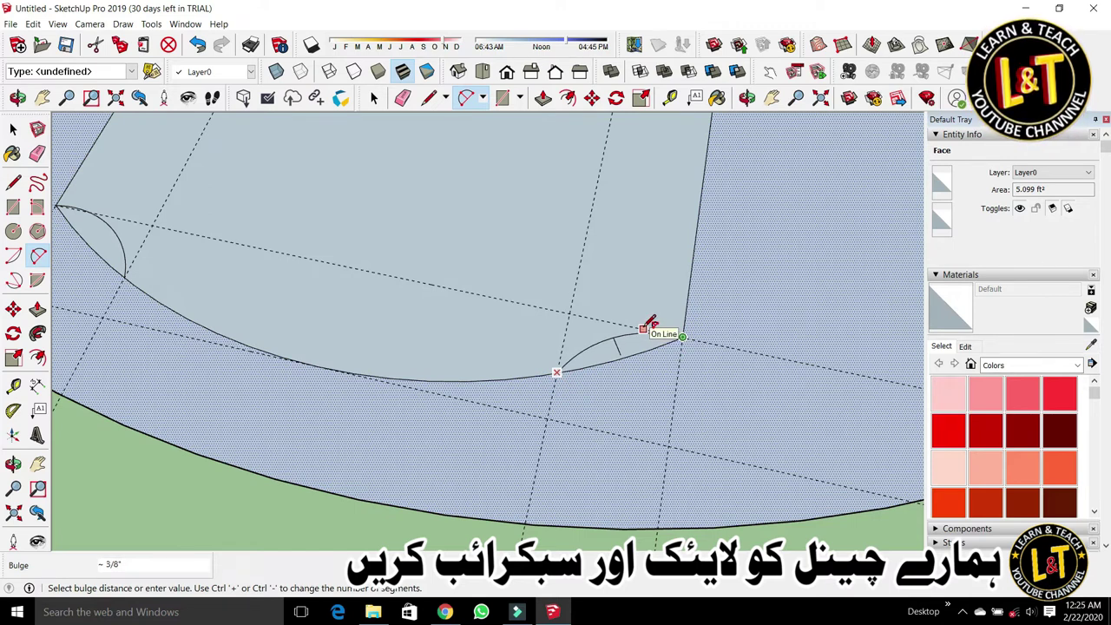
pyautogui.write('1')
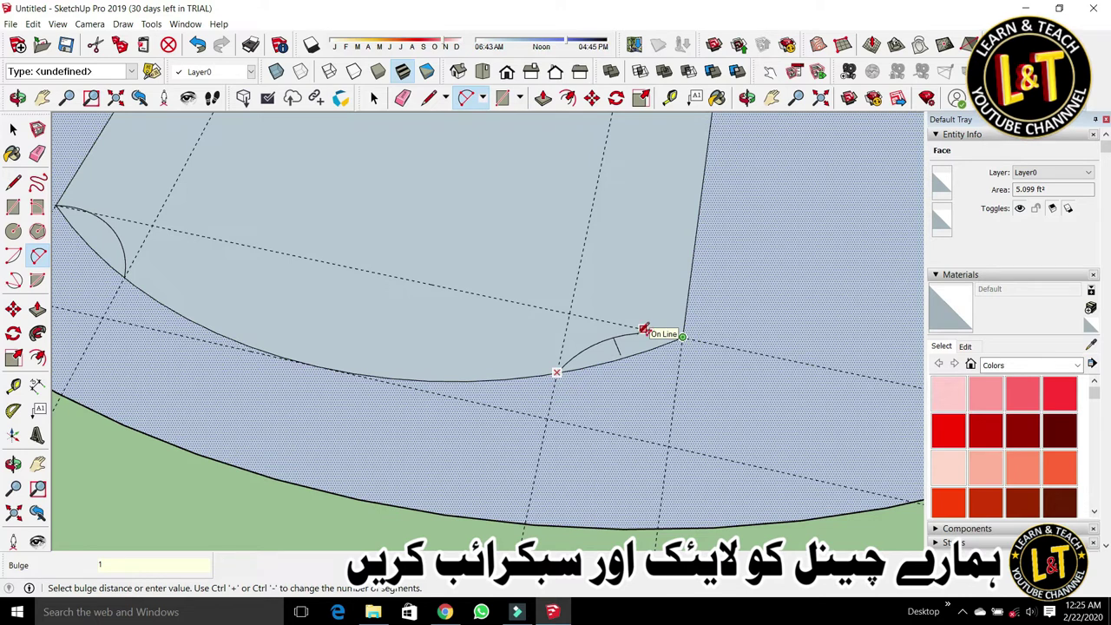
pyautogui.press('Return')
pyautogui.click(601, 319)
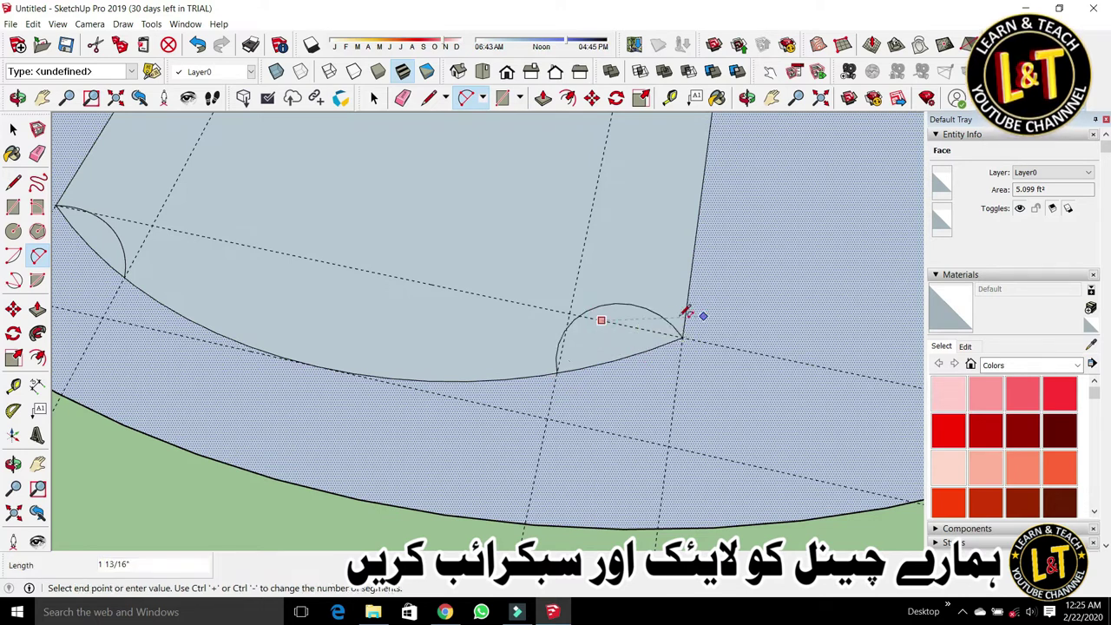
# Step: Undo the last arc and redraw it from the end arc's guide intersection to the lower arm's right corner with a 0.5-inch inward bulge
pyautogui.hotkey('ctrl', 'z')
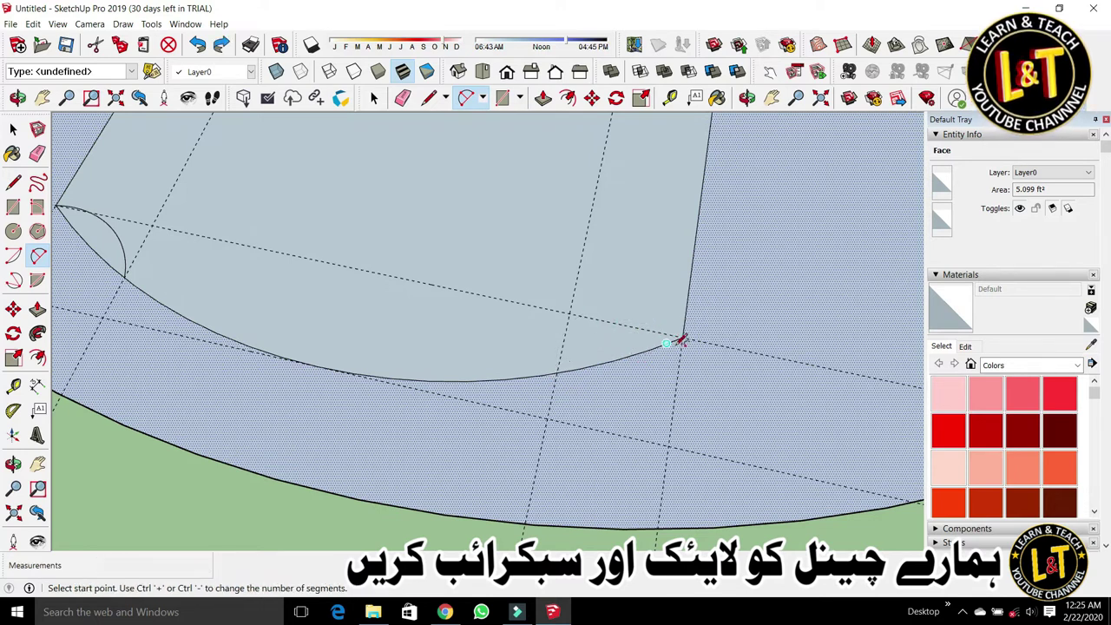
pyautogui.click(556, 372)
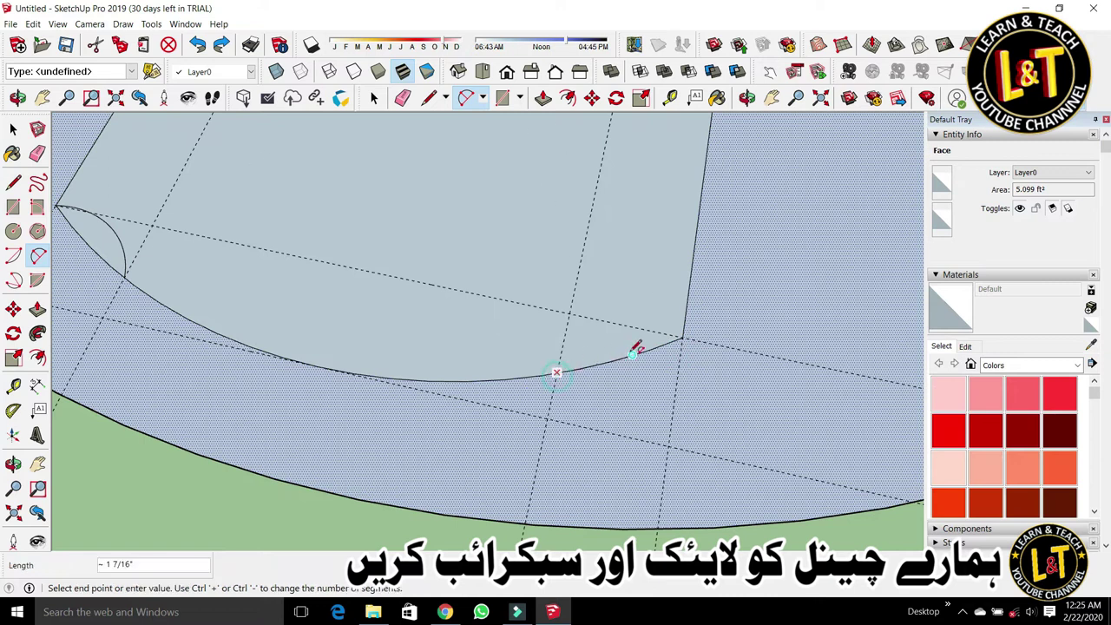
pyautogui.click(682, 337)
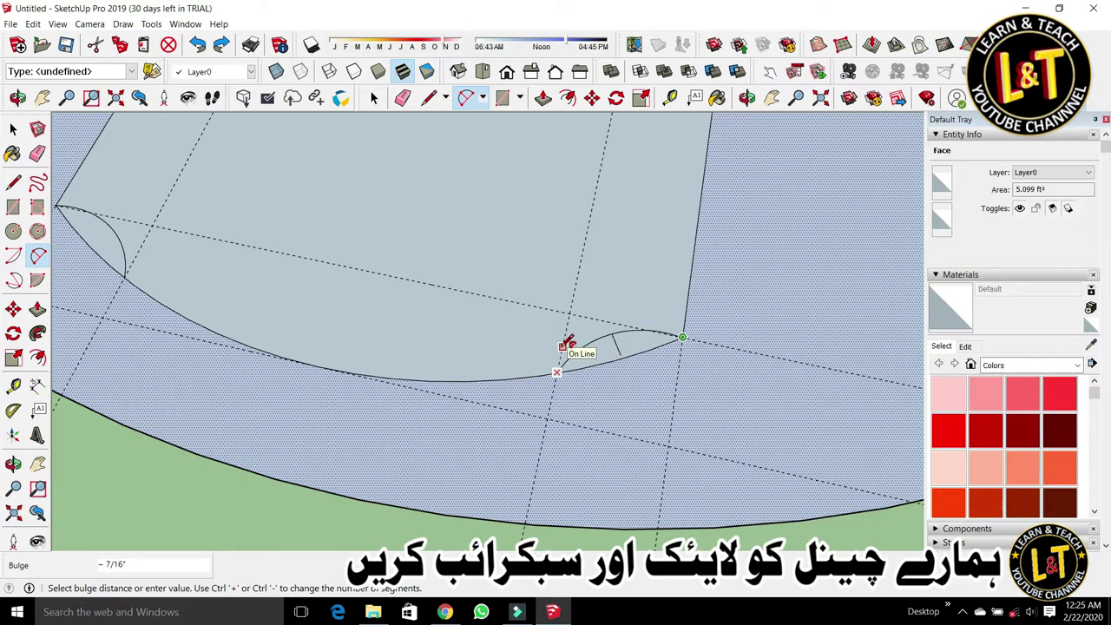
pyautogui.write('.5')
pyautogui.press('Return')
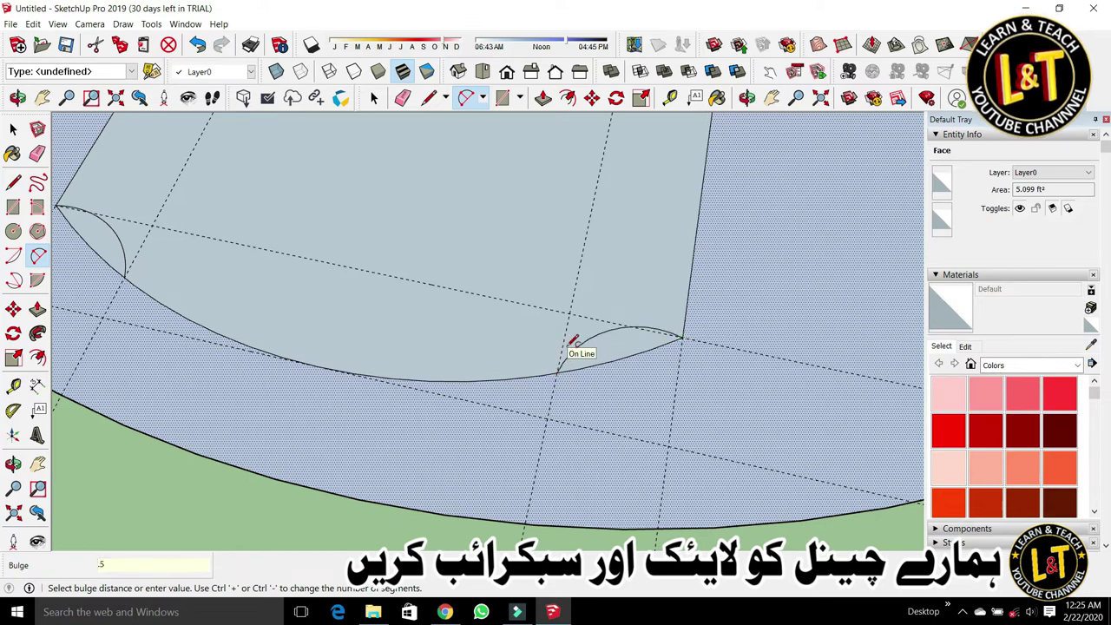
pyautogui.scroll(-1, 632, 363)
# Step: Replace the small arc at the lower arm's left corner with one bulging 0.5 inch inward between the guide intersection and the corner
pyautogui.press('space')
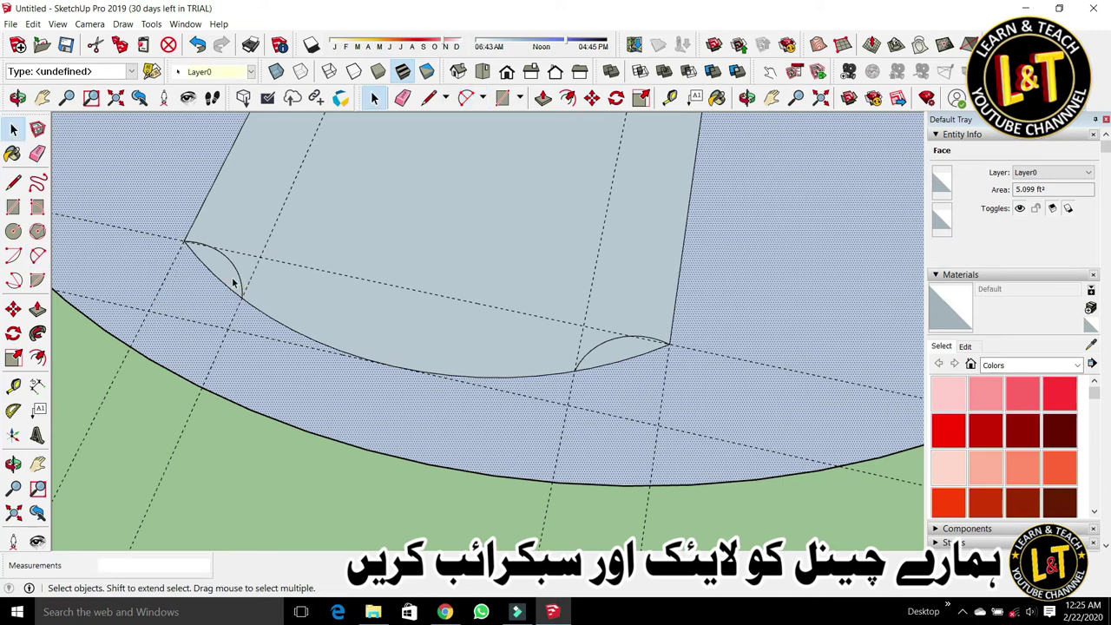
pyautogui.press('e')
pyautogui.moveTo(232, 278); pyautogui.dragTo(239, 277)
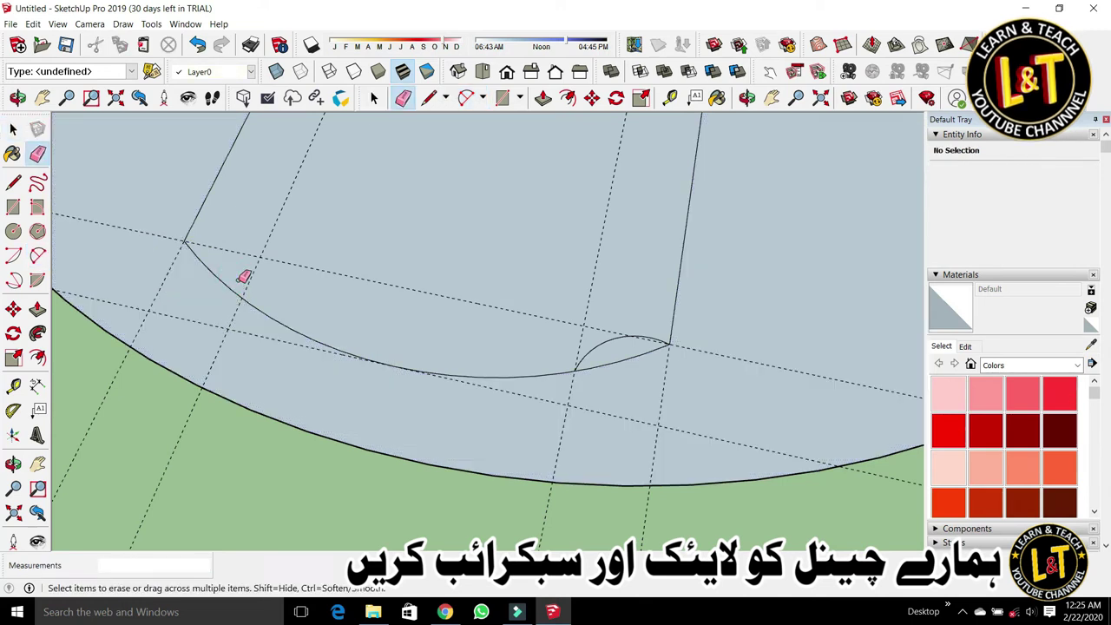
pyautogui.press('a')
pyautogui.click(243, 296)
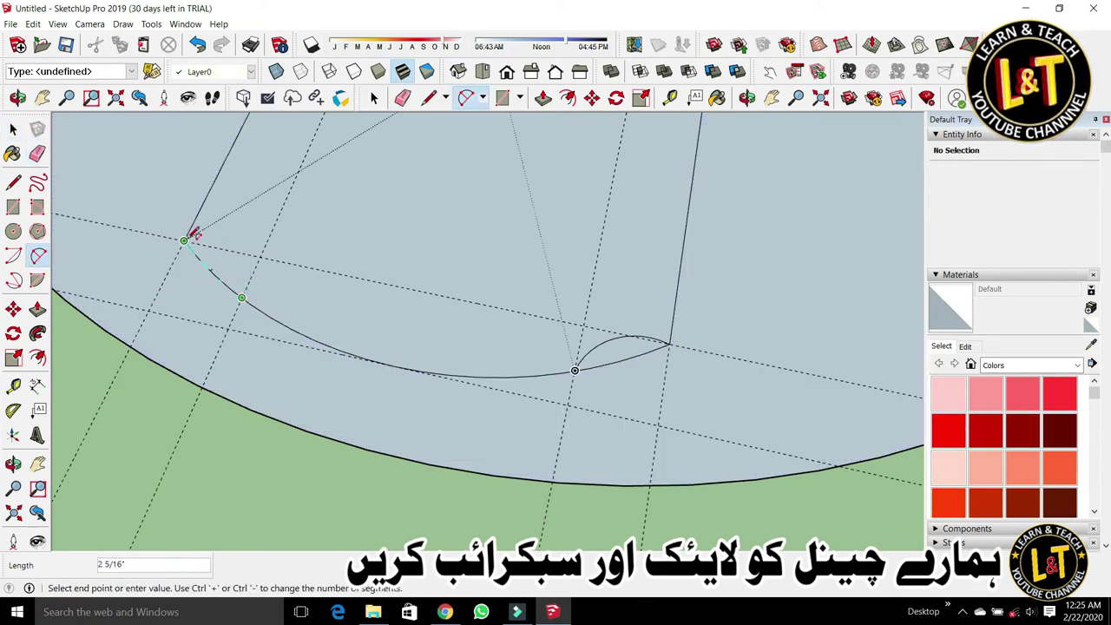
pyautogui.click(184, 240)
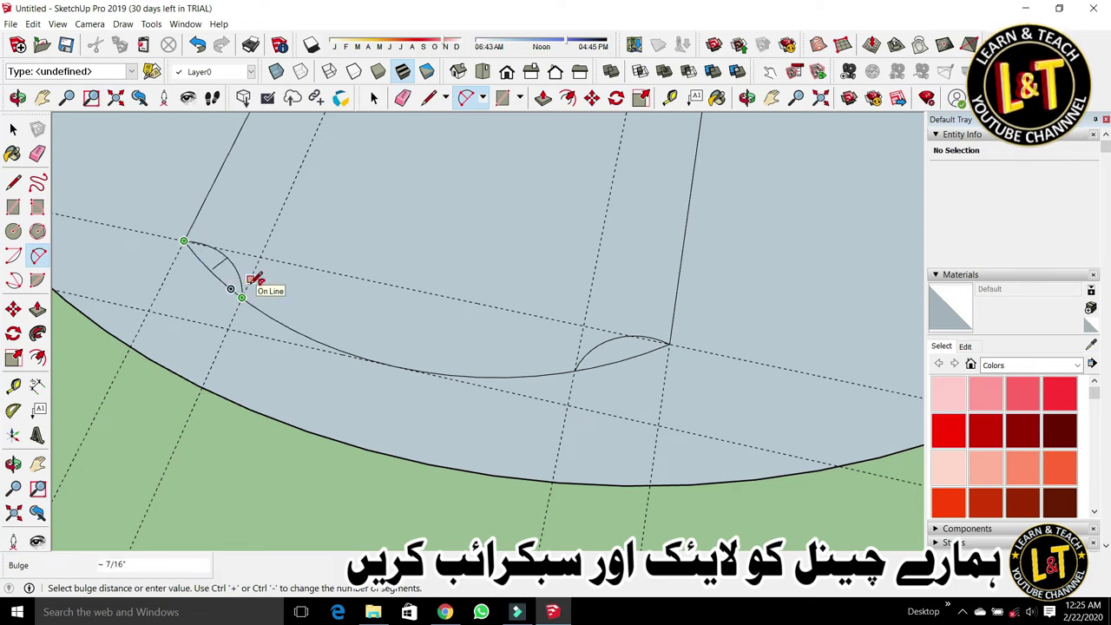
pyautogui.write('.5')
pyautogui.press('Return')
pyautogui.scroll(-2, 279, 370)
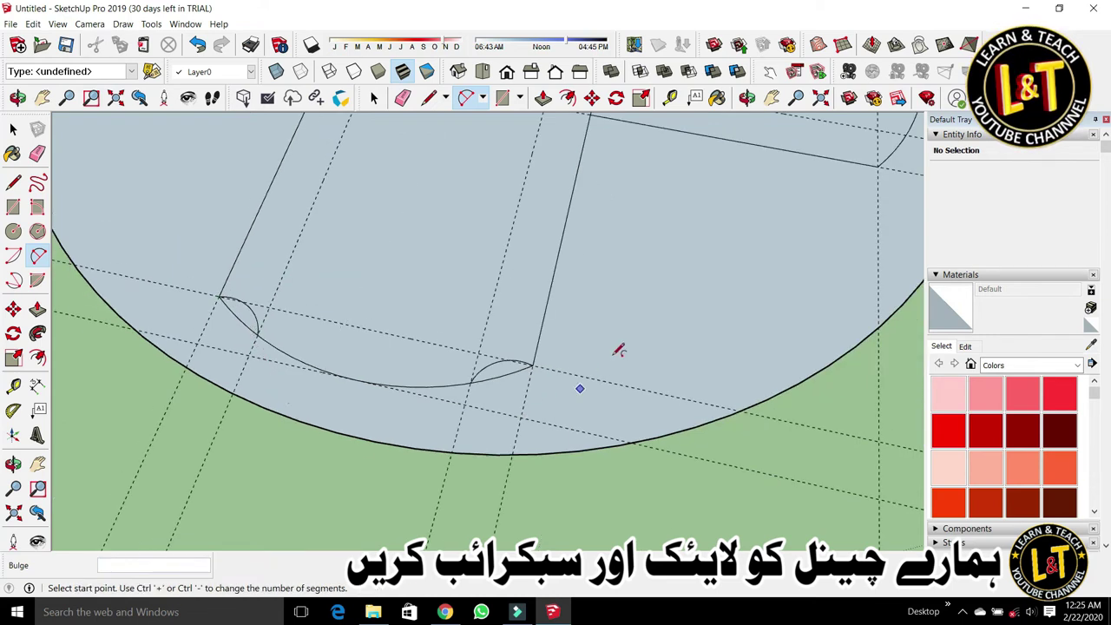
# Step: On the next arm counterclockwise, draw a small arc from its left corner to the guide intersection on its end arc, bulging 0.5 inch inward
pyautogui.moveTo(537, 337); pyautogui.dragTo(375, 269, button='middle')
pyautogui.scroll(-4, 373, 267)
pyautogui.scroll(3, 722, 365)
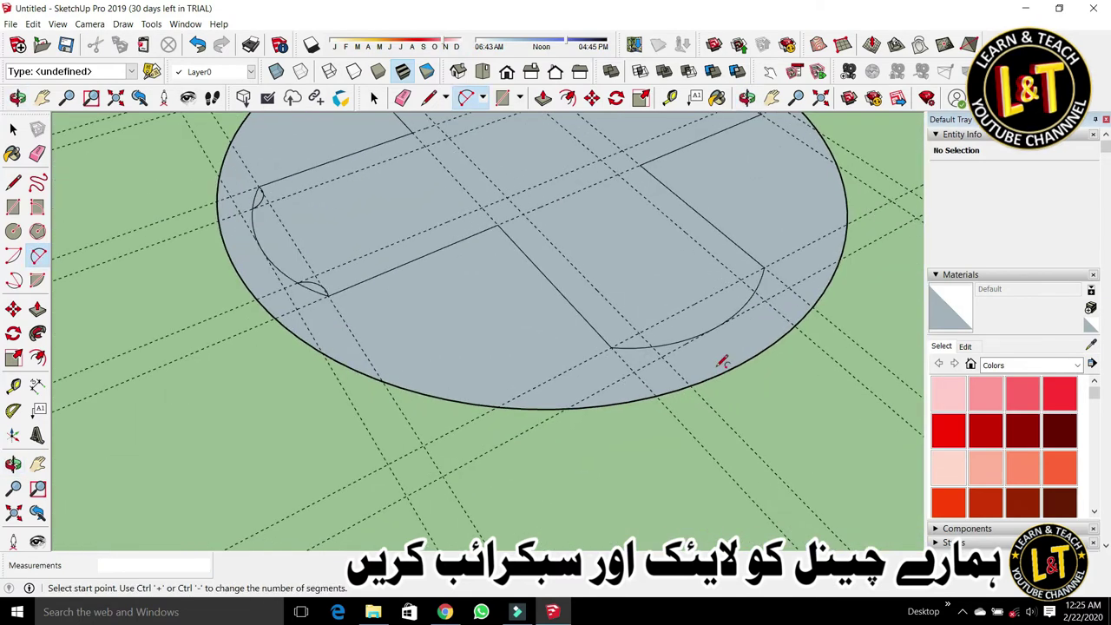
pyautogui.click(599, 344)
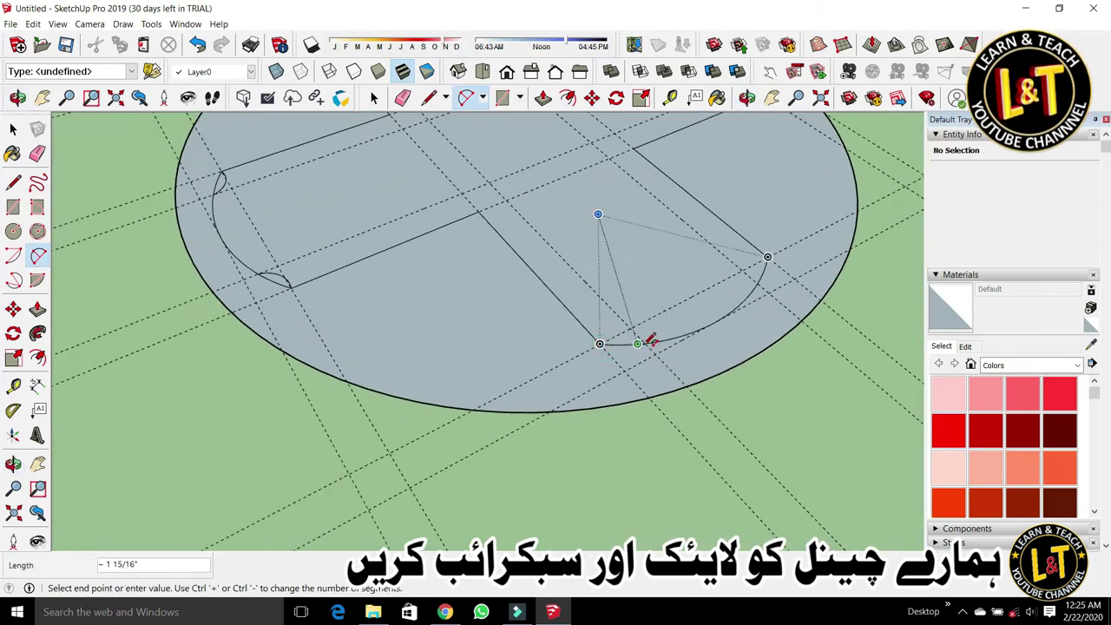
pyautogui.scroll(3, 651, 343)
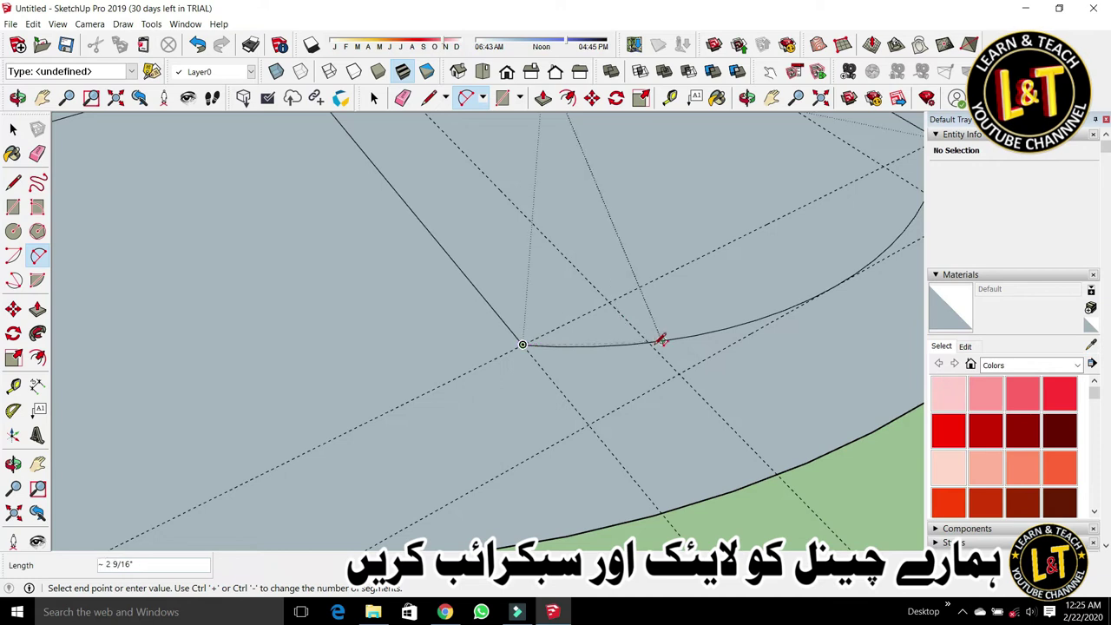
pyautogui.click(649, 343)
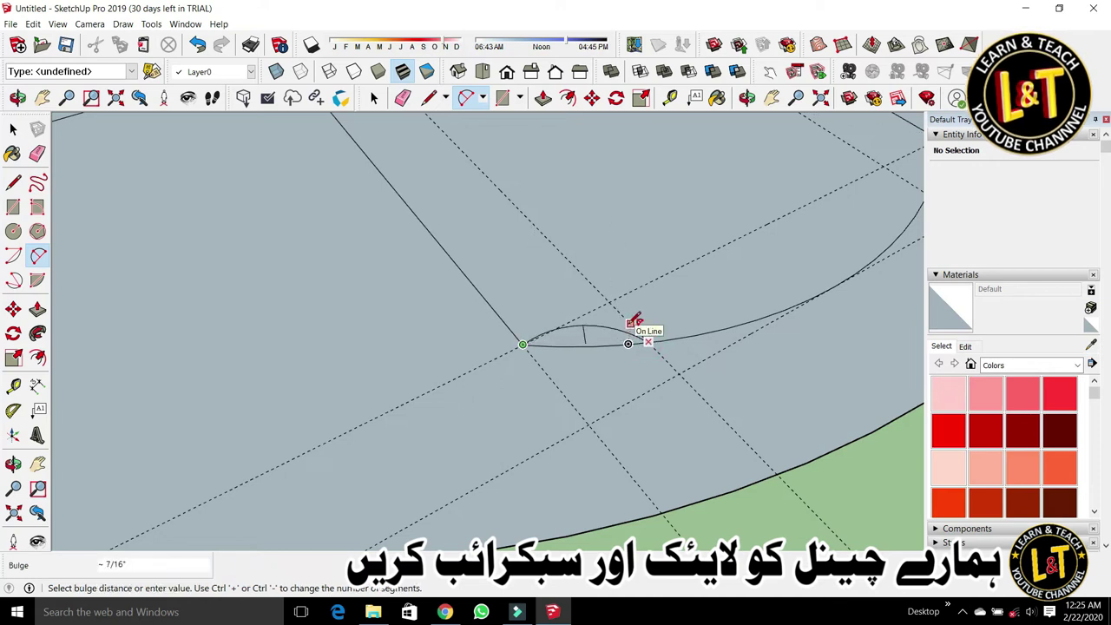
pyautogui.write('.5')
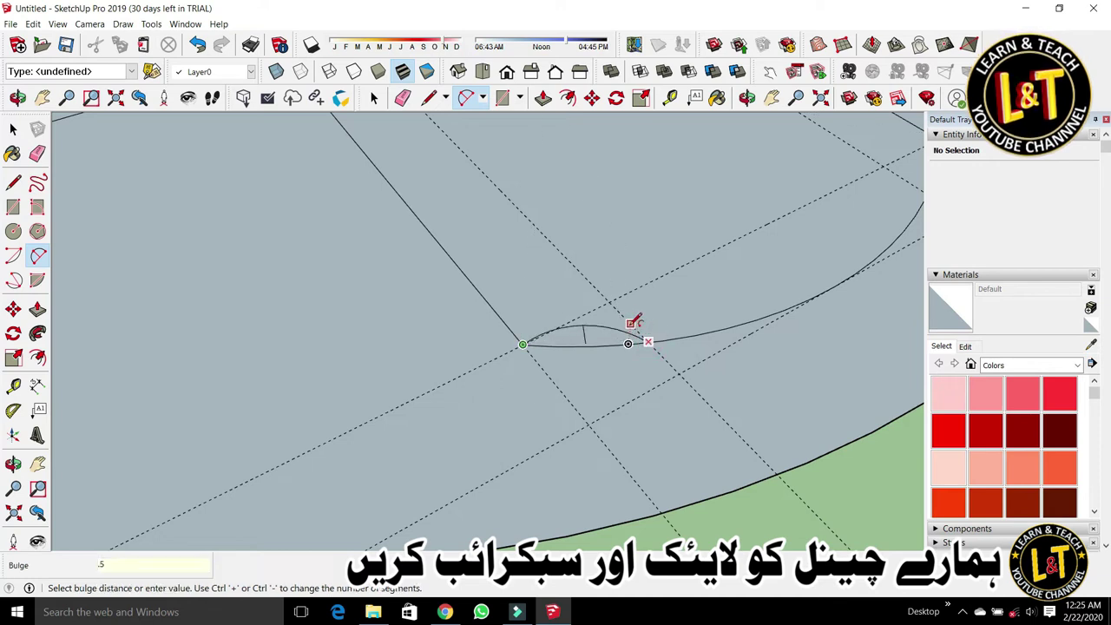
pyautogui.press('Return')
# Step: Draw a small inward-bulging arc from the guide intersection on the same arm's end arc to its right corner
pyautogui.moveTo(630, 318); pyautogui.dragTo(542, 305, button='middle')
pyautogui.scroll(-3, 542, 305)
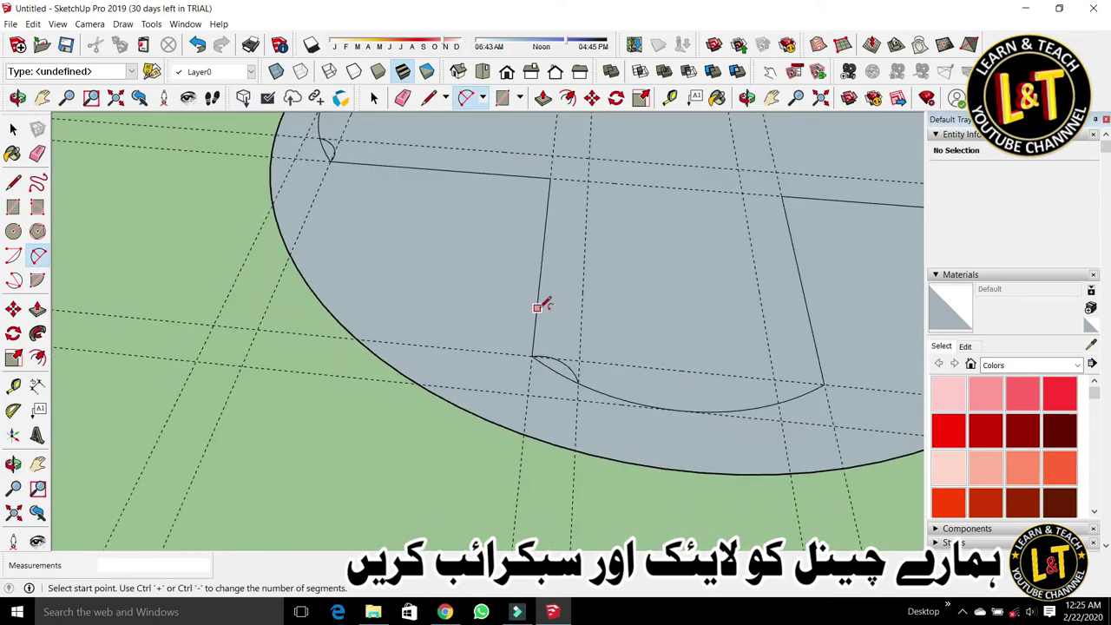
pyautogui.scroll(5, 796, 411)
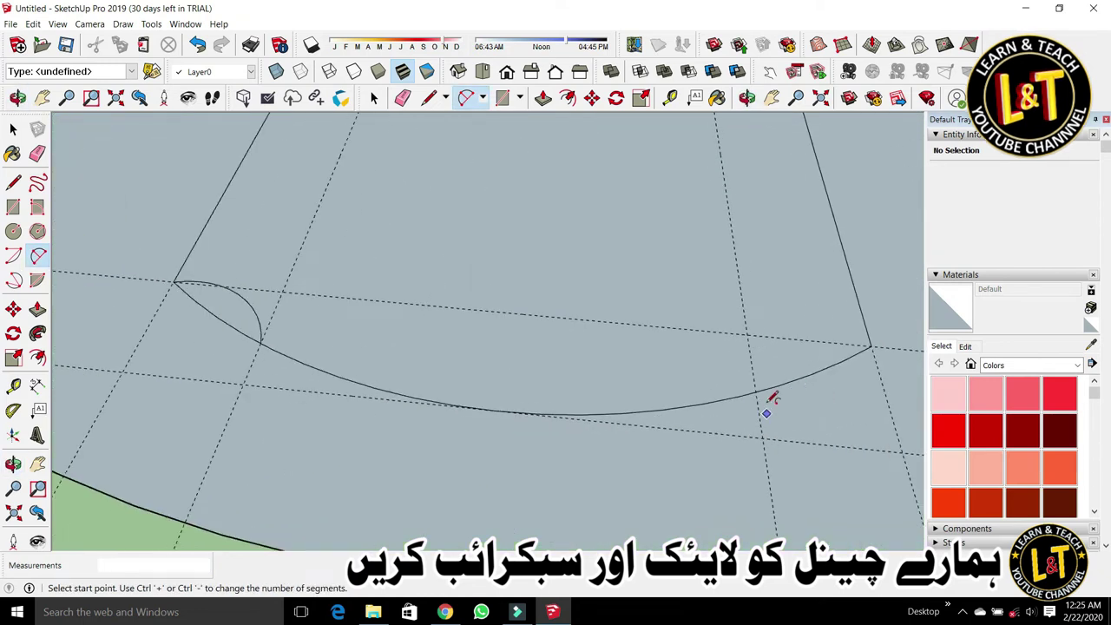
pyautogui.click(760, 389)
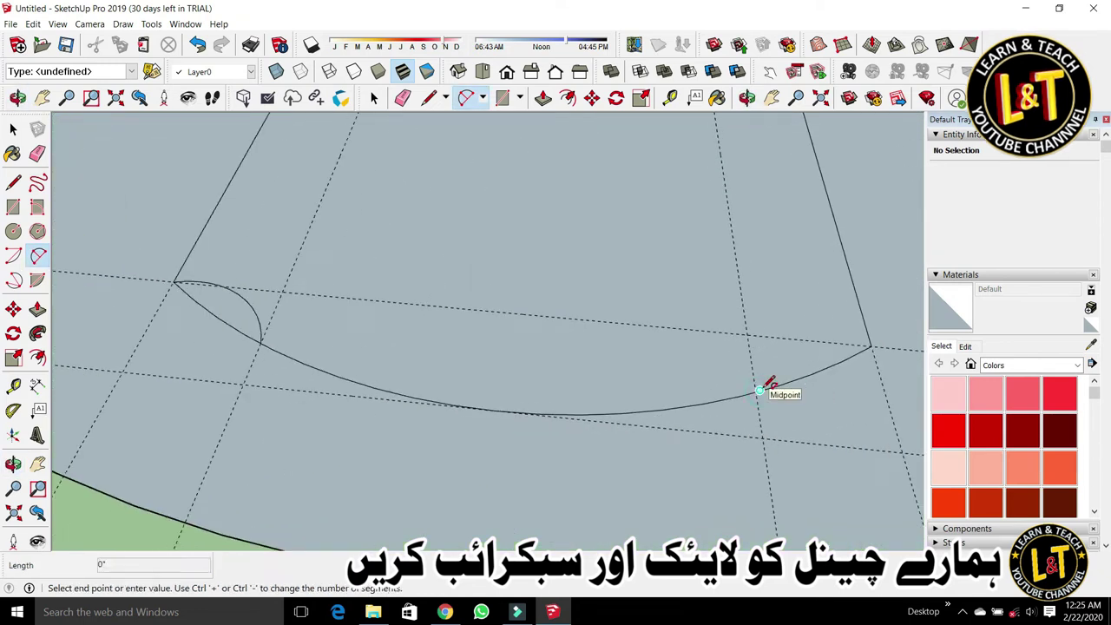
pyautogui.press('Escape')
pyautogui.click(759, 390)
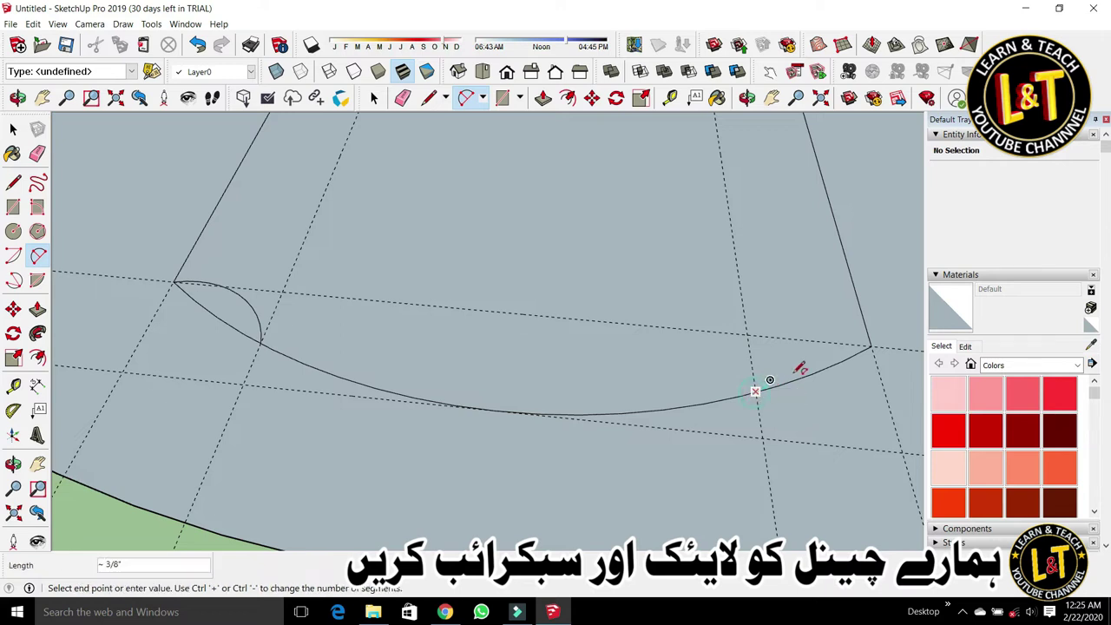
pyautogui.click(871, 346)
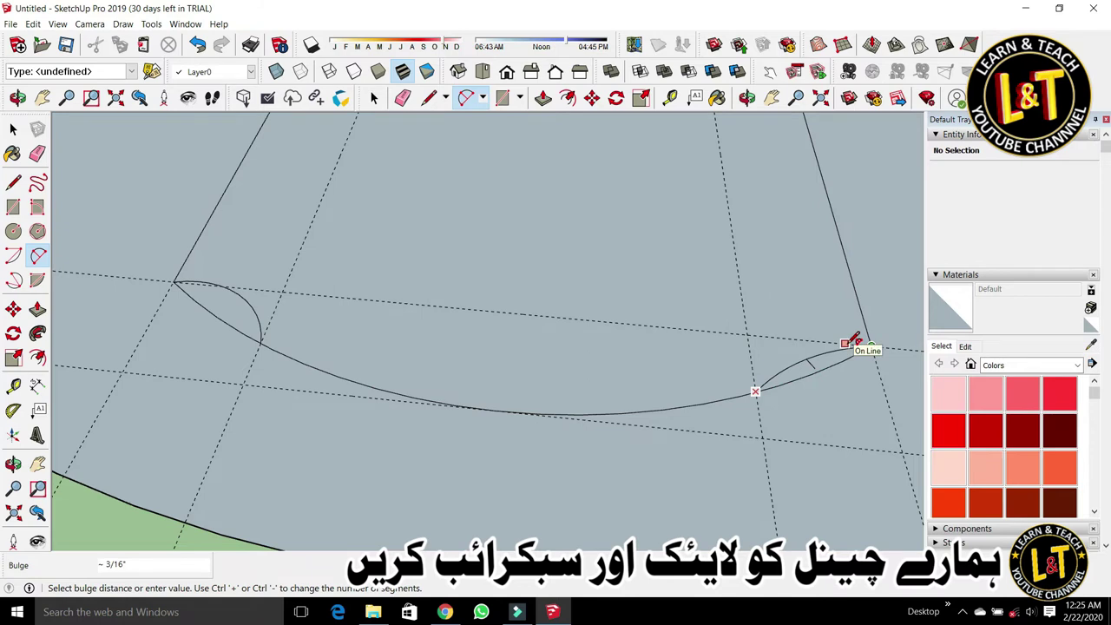
pyautogui.click(856, 341)
# Step: On the third arm, draw a small arc from the left corner to the end arc's guide intersection with a 0.5-inch inward bulge
pyautogui.scroll(-2, 740, 440)
pyautogui.moveTo(740, 440); pyautogui.dragTo(79, 211, button='middle')
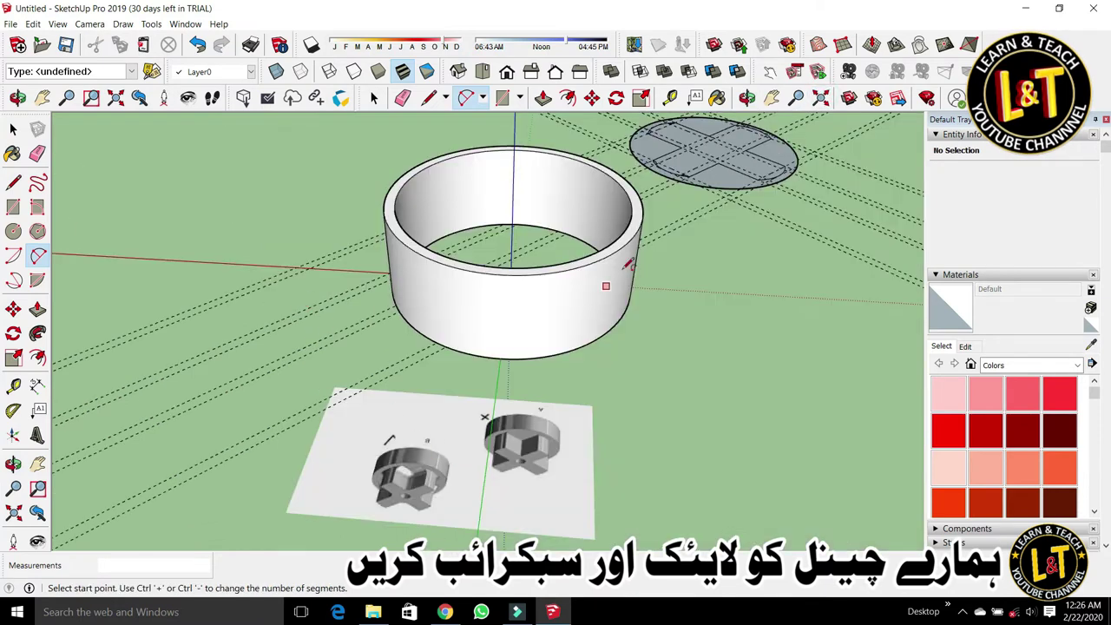
pyautogui.scroll(10, 629, 262)
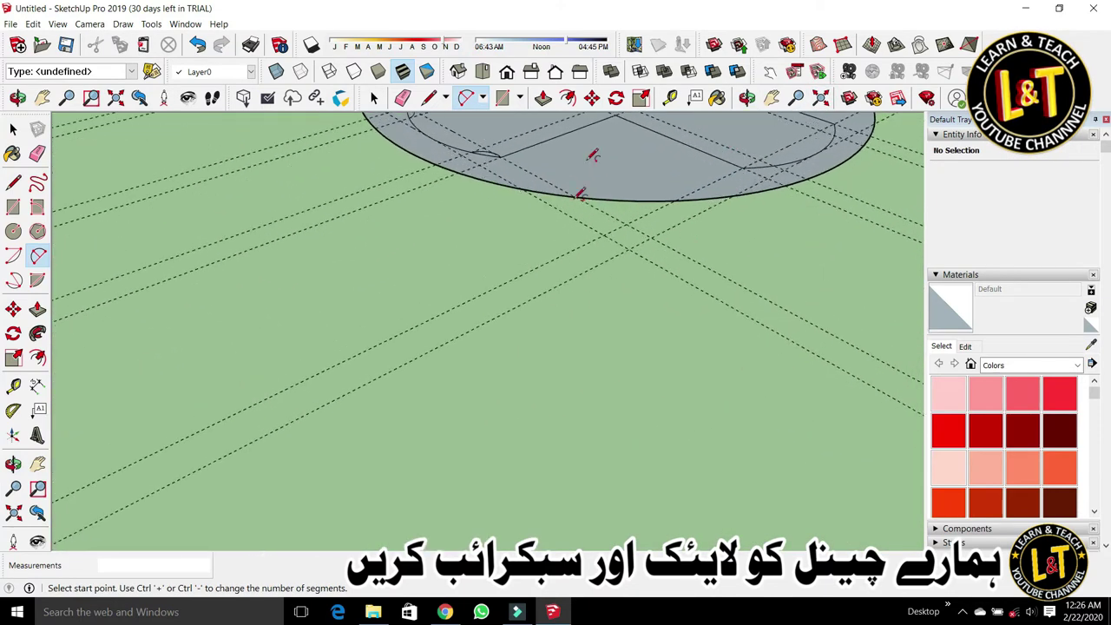
pyautogui.keyDown('shift'); pyautogui.moveTo(617, 240); pyautogui.dragTo(461, 384, button='middle'); pyautogui.keyUp('shift')
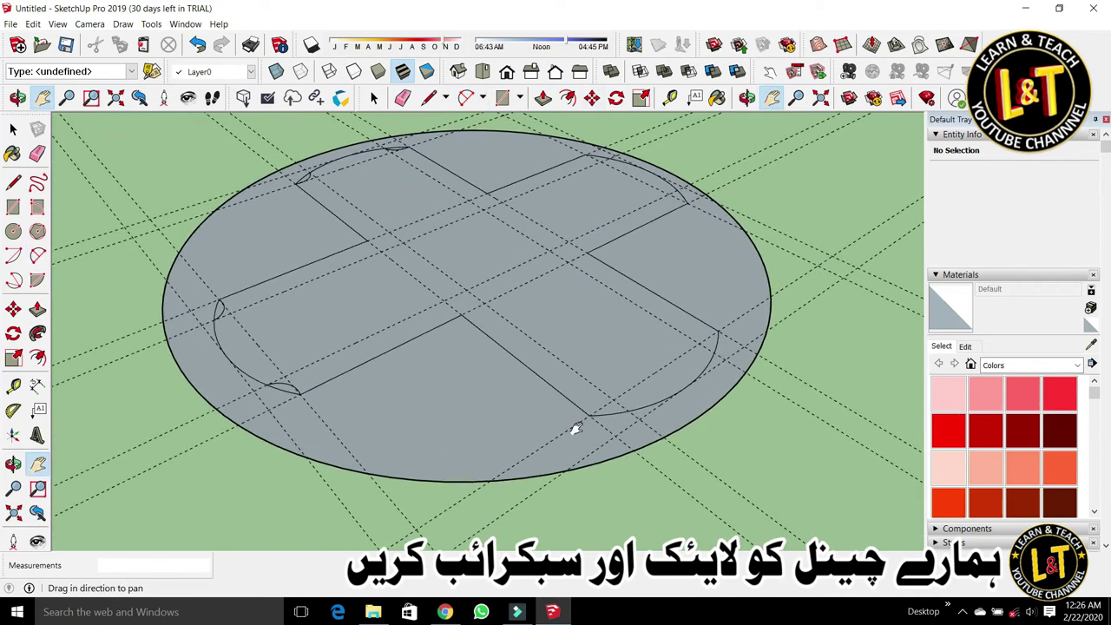
pyautogui.scroll(5, 586, 427)
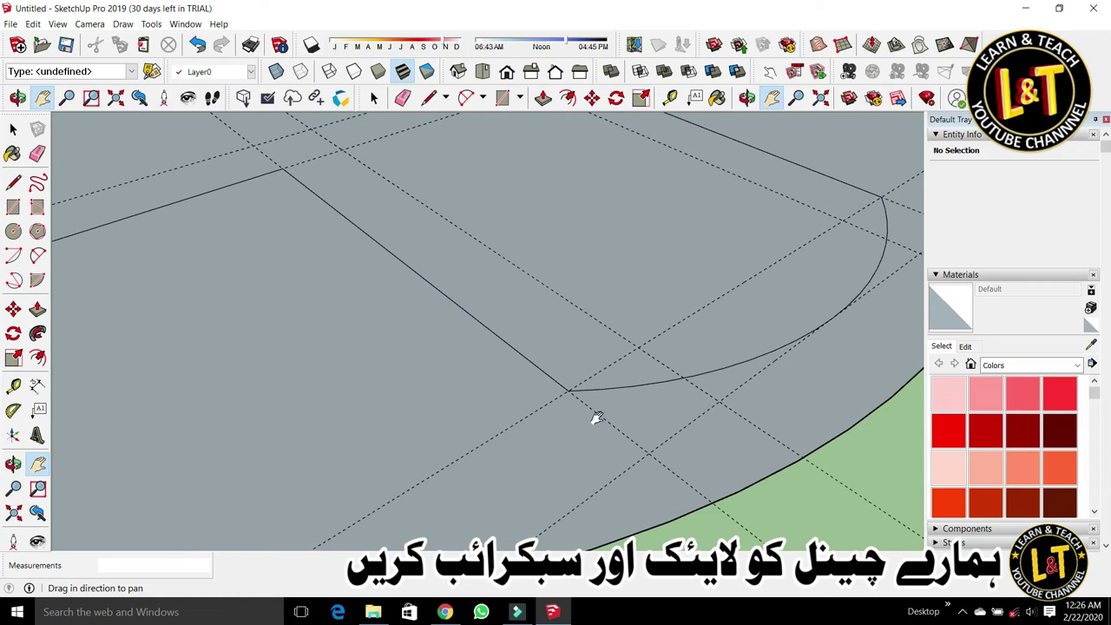
pyautogui.scroll(-2, 597, 418)
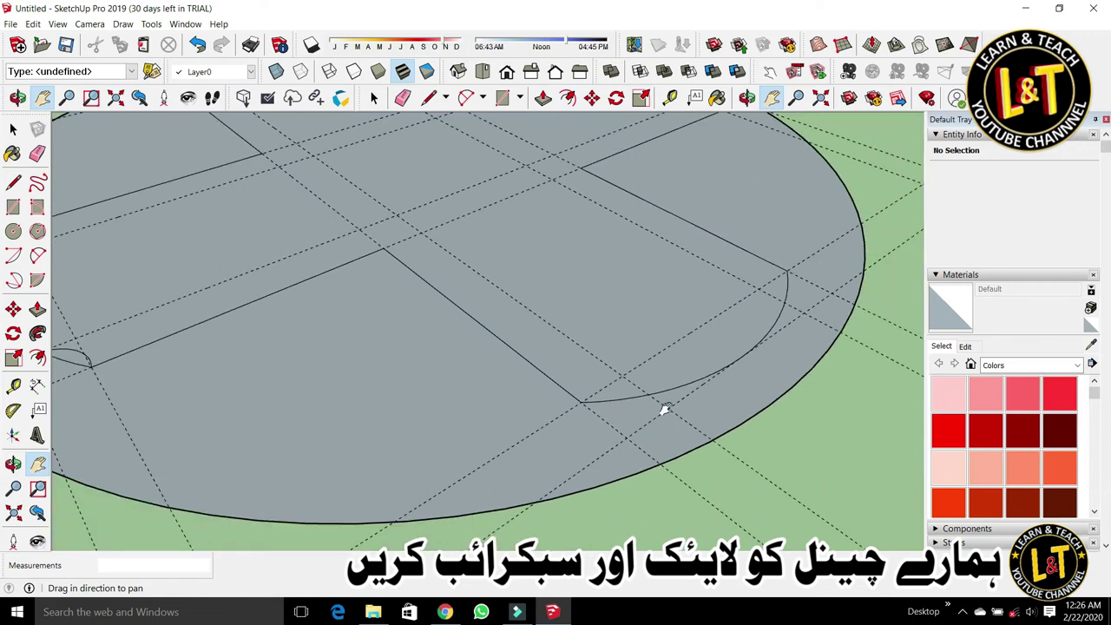
pyautogui.scroll(3, 643, 399)
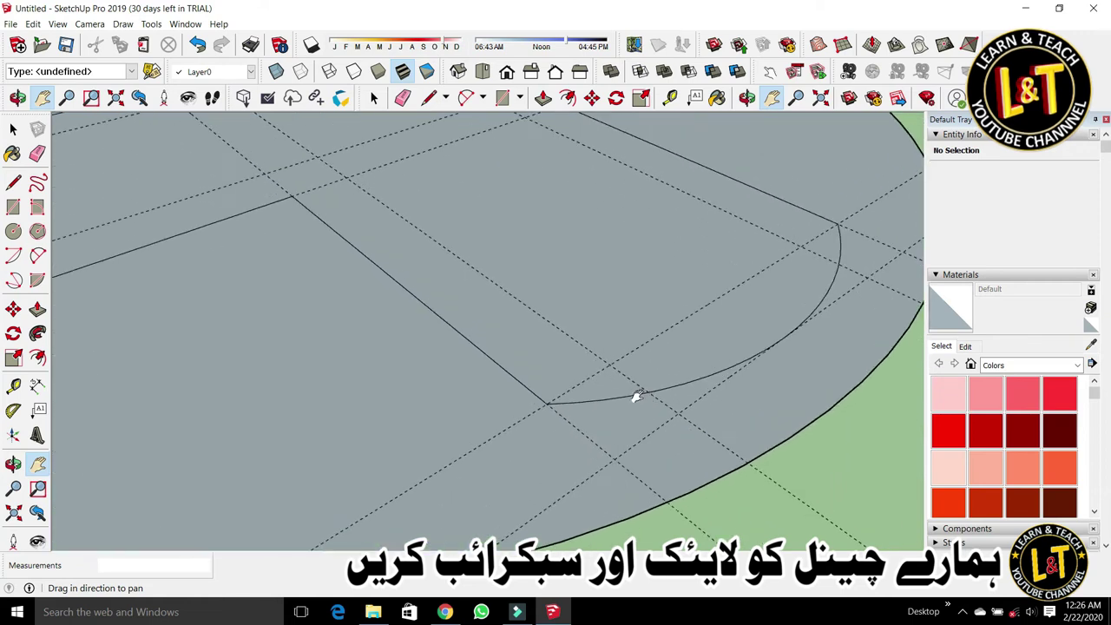
pyautogui.click(547, 403)
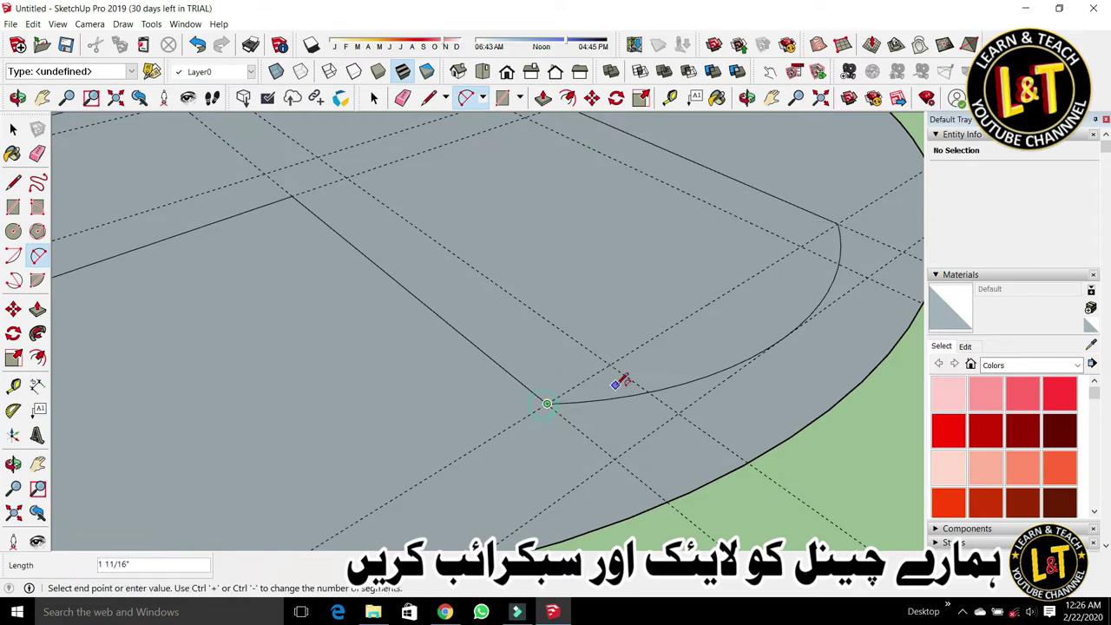
pyautogui.click(651, 388)
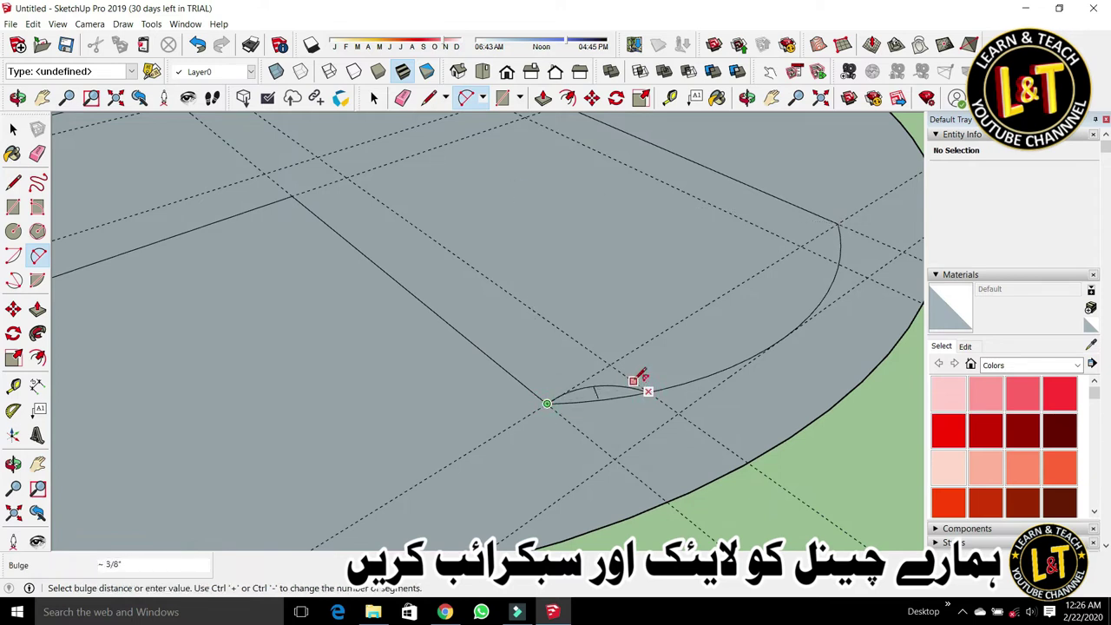
pyautogui.write('.5')
pyautogui.press('Return')
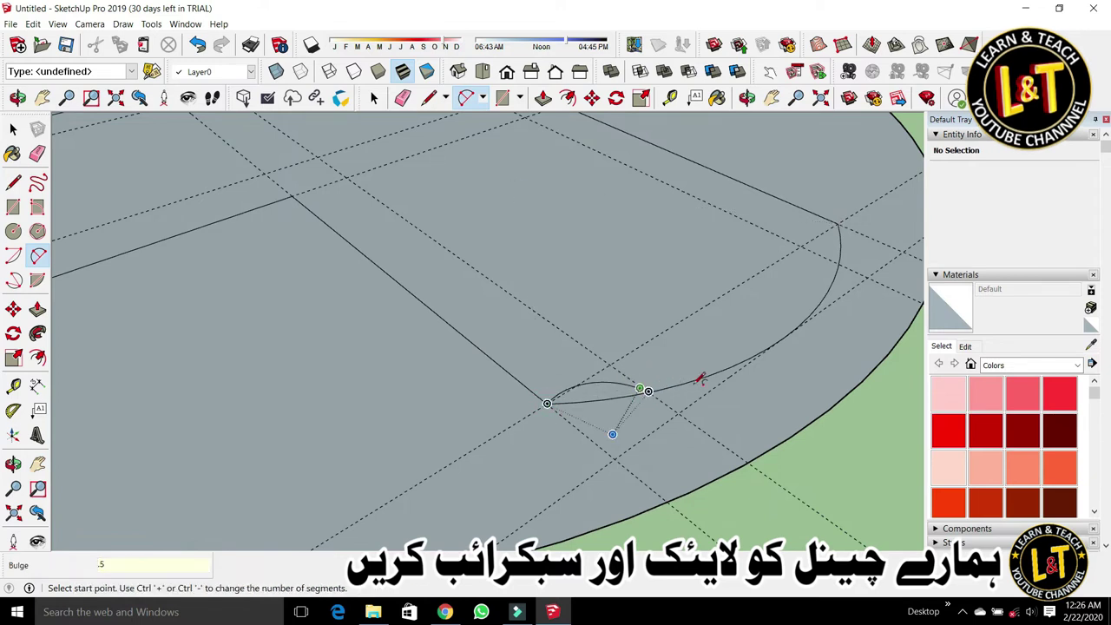
# Step: Draw a small arc from the third arm's right corner to the guide intersection on its end arc, bulging inward about 7/16 inch
pyautogui.moveTo(701, 377); pyautogui.dragTo(695, 419, button='middle')
pyautogui.scroll(3, 700, 413)
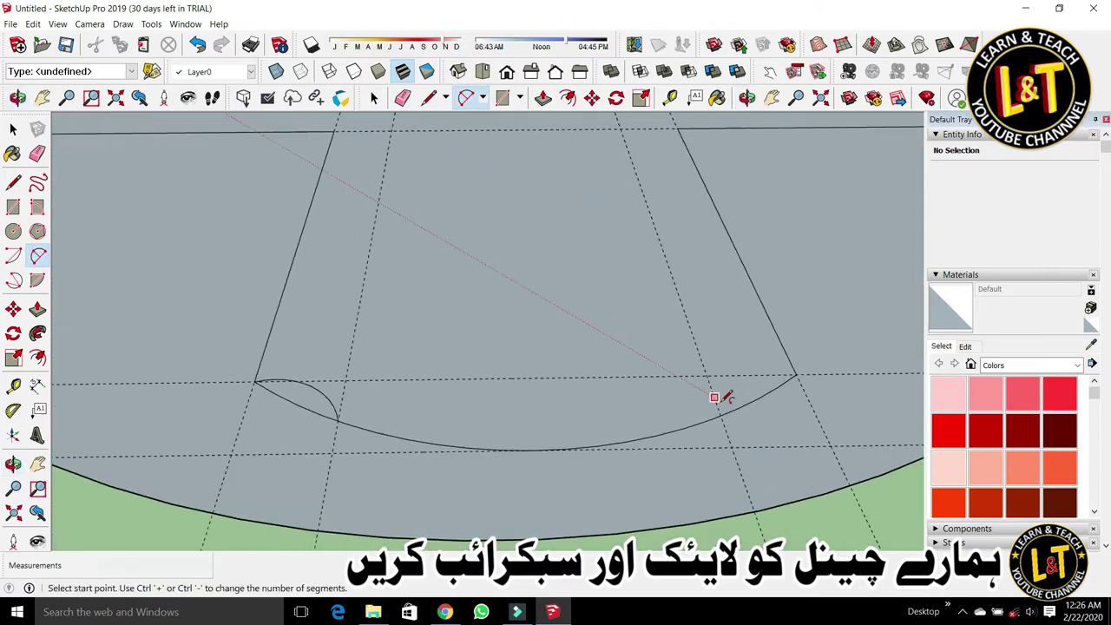
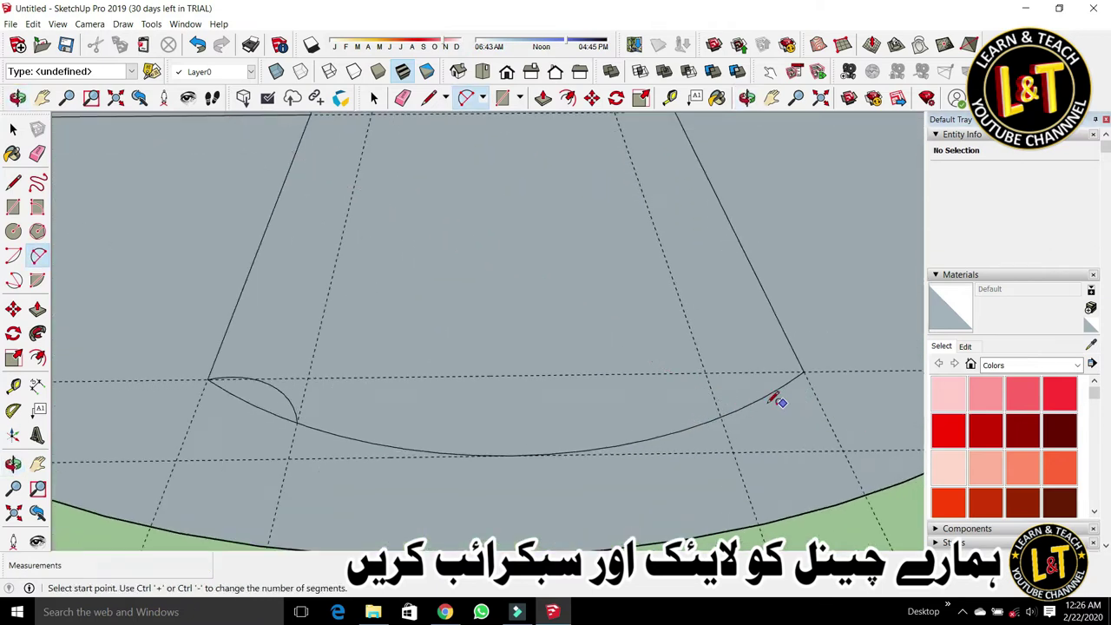
pyautogui.click(804, 371)
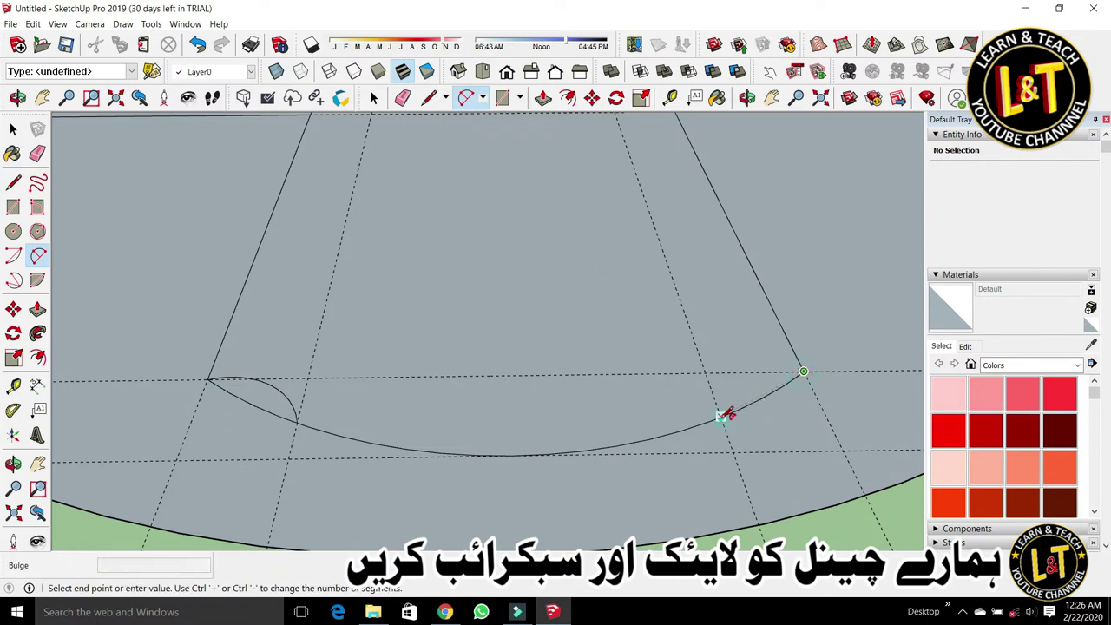
pyautogui.click(721, 417)
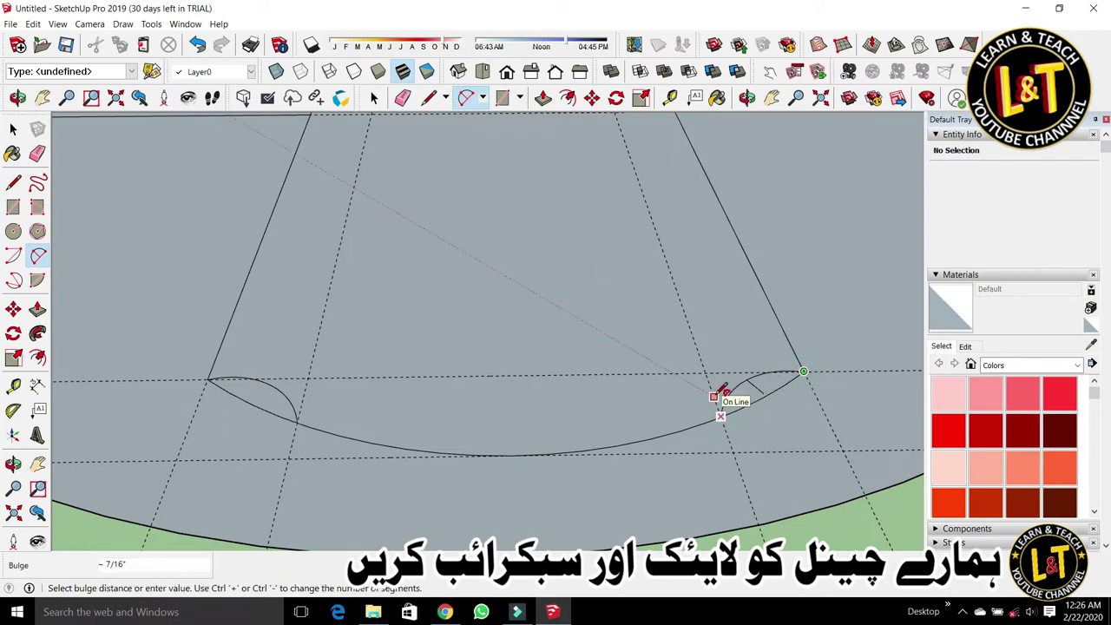
pyautogui.click(719, 395)
pyautogui.scroll(-2, 719, 404)
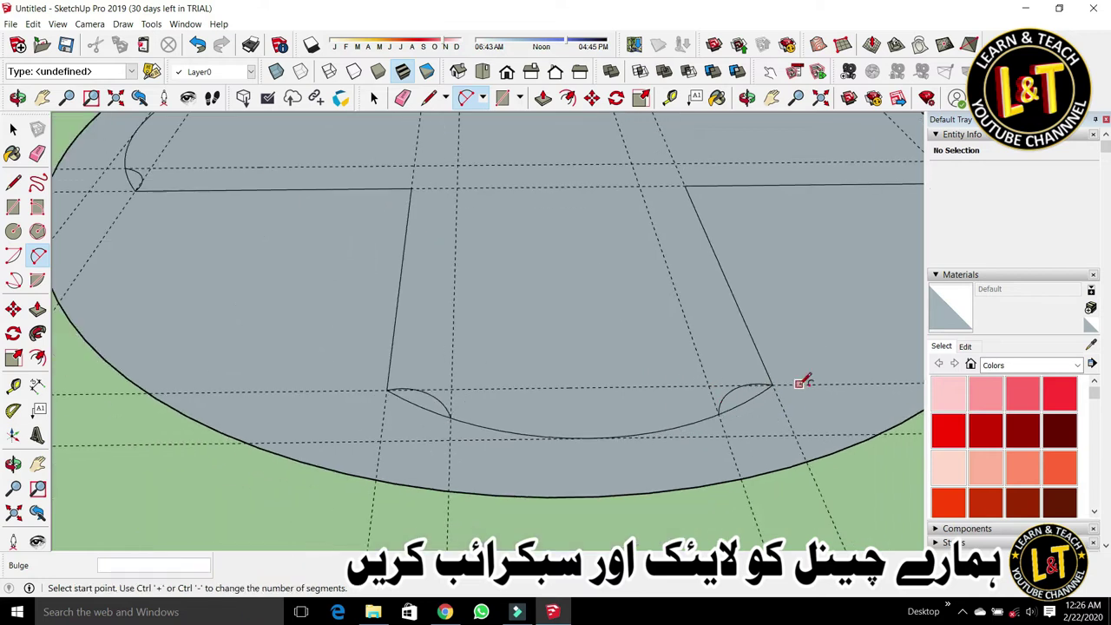
pyautogui.scroll(-4, 533, 390)
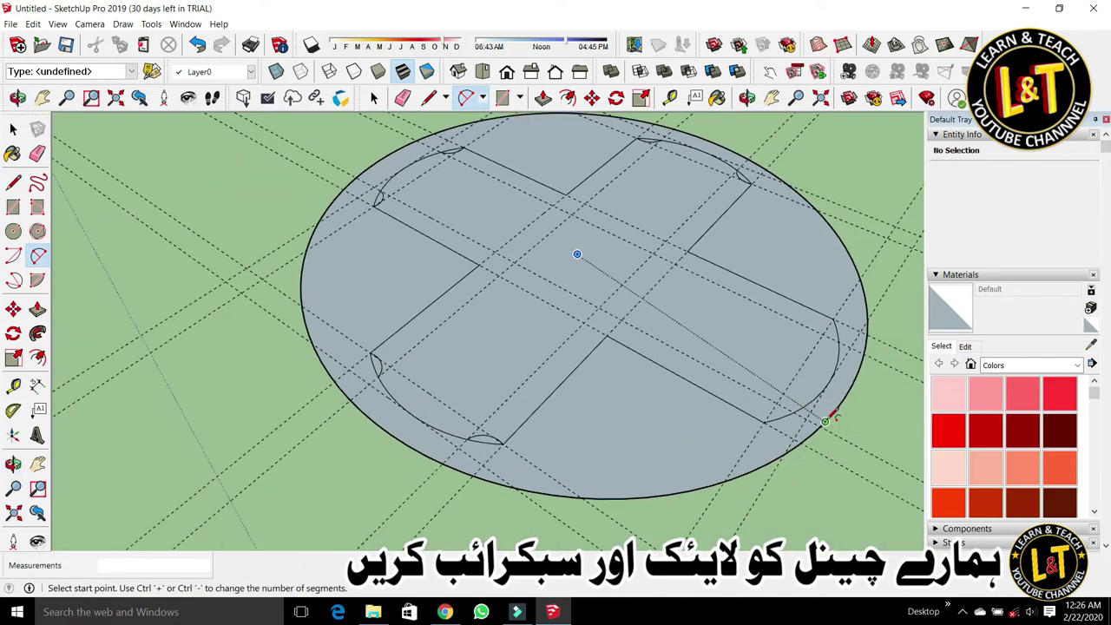
pyautogui.scroll(5, 831, 417)
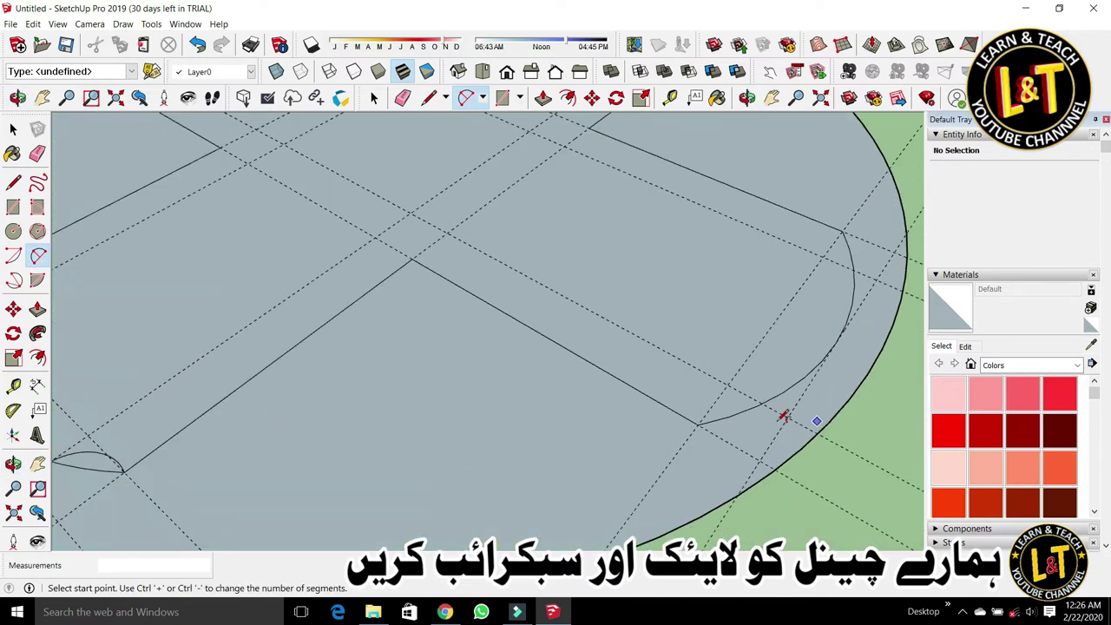
# Step: Select the fourth arm's end arc and set its segment count to 20
pyautogui.press('space')
pyautogui.click(705, 415)
pyautogui.click(1027, 205)
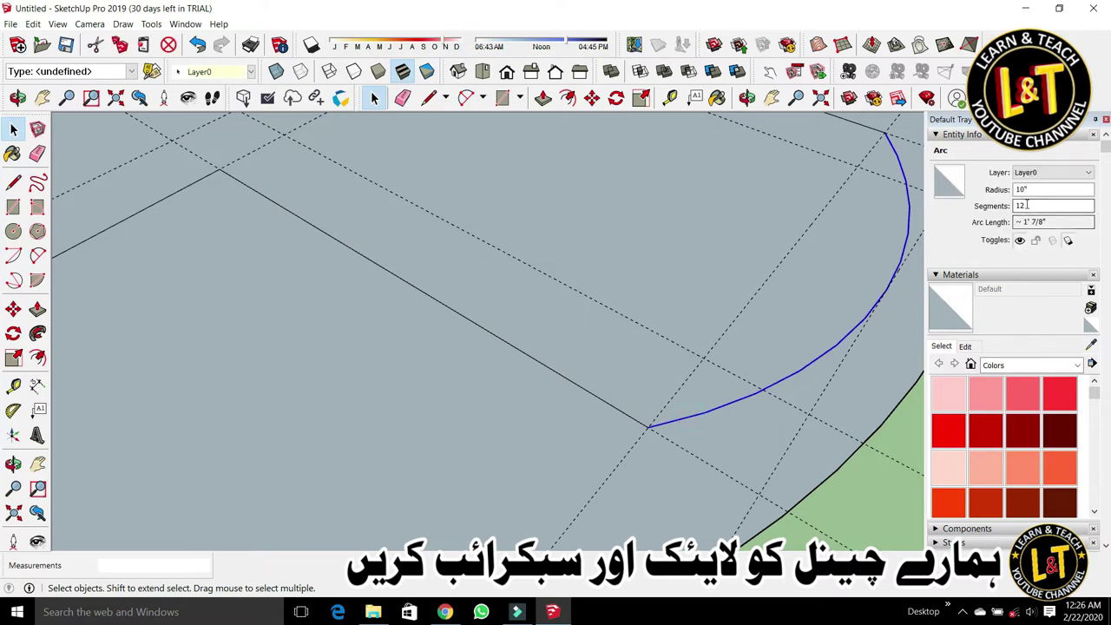
pyautogui.moveTo(1027, 205); pyautogui.dragTo(1005, 210)
pyautogui.write('20')
pyautogui.press('Return')
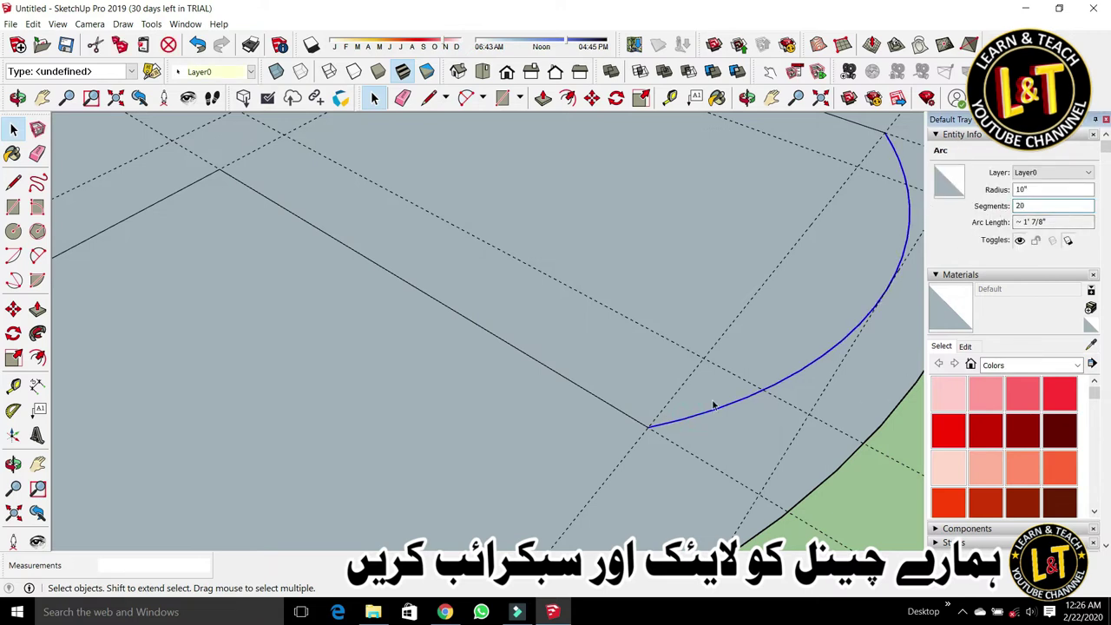
# Step: Draw a small inward-bulging arc from the fourth arm's left corner to the guide intersection on its end arc
pyautogui.scroll(-3, 646, 420)
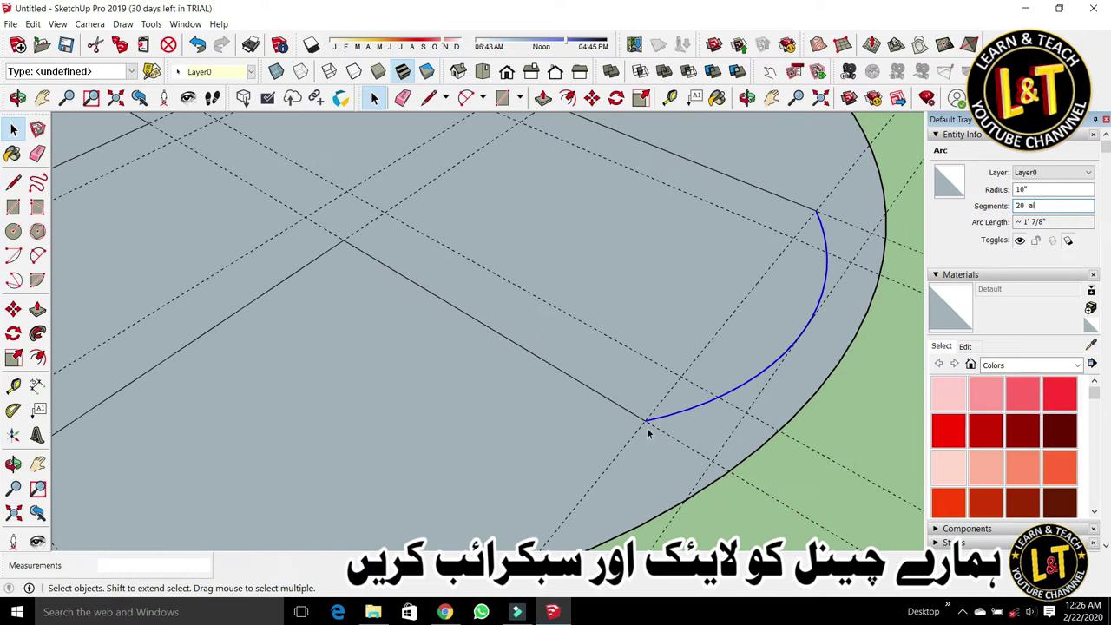
pyautogui.click(569, 239)
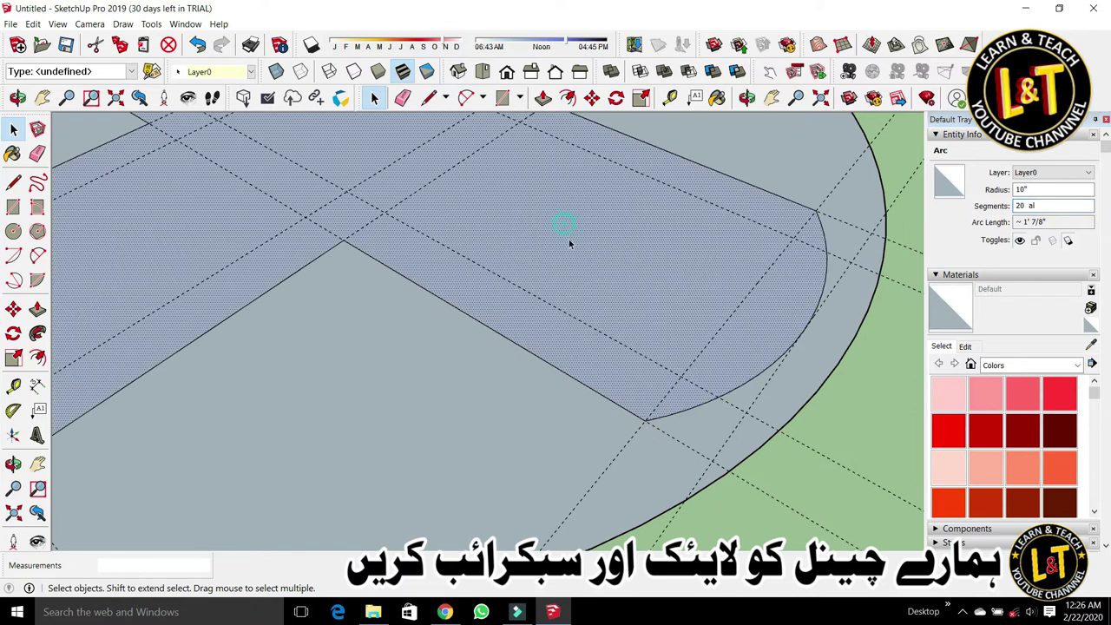
pyautogui.press('s')
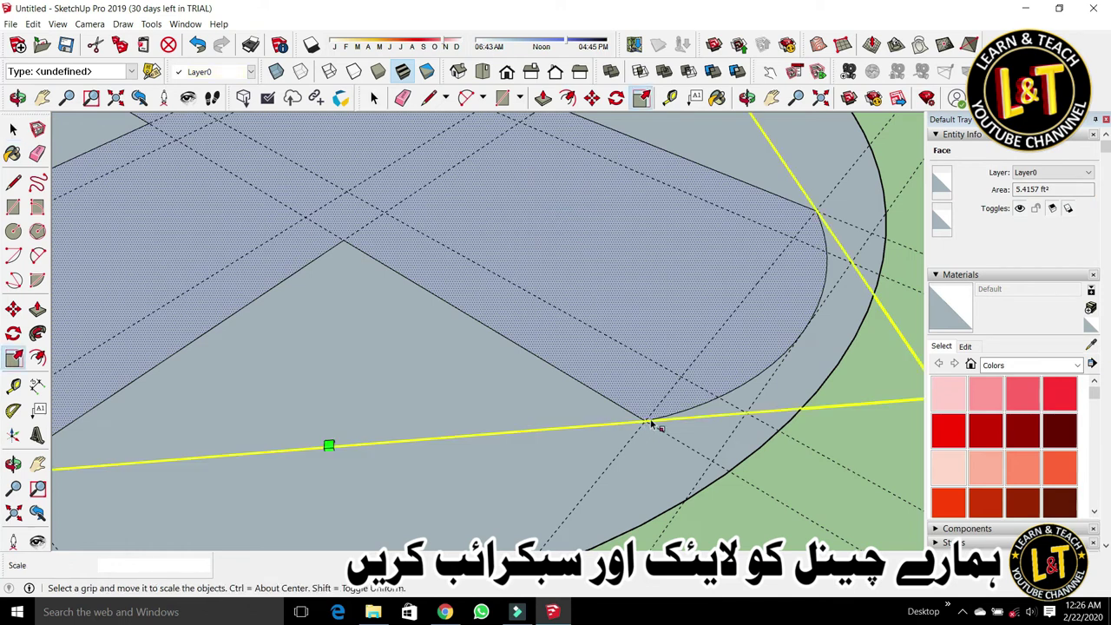
pyautogui.scroll(3, 646, 423)
pyautogui.press('a')
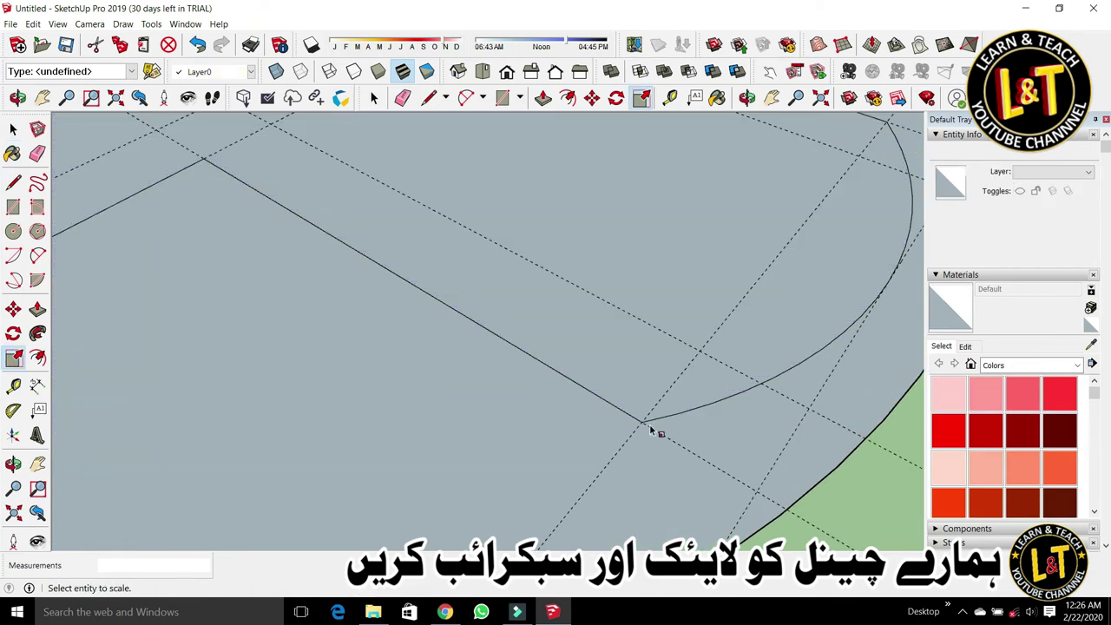
pyautogui.click(642, 422)
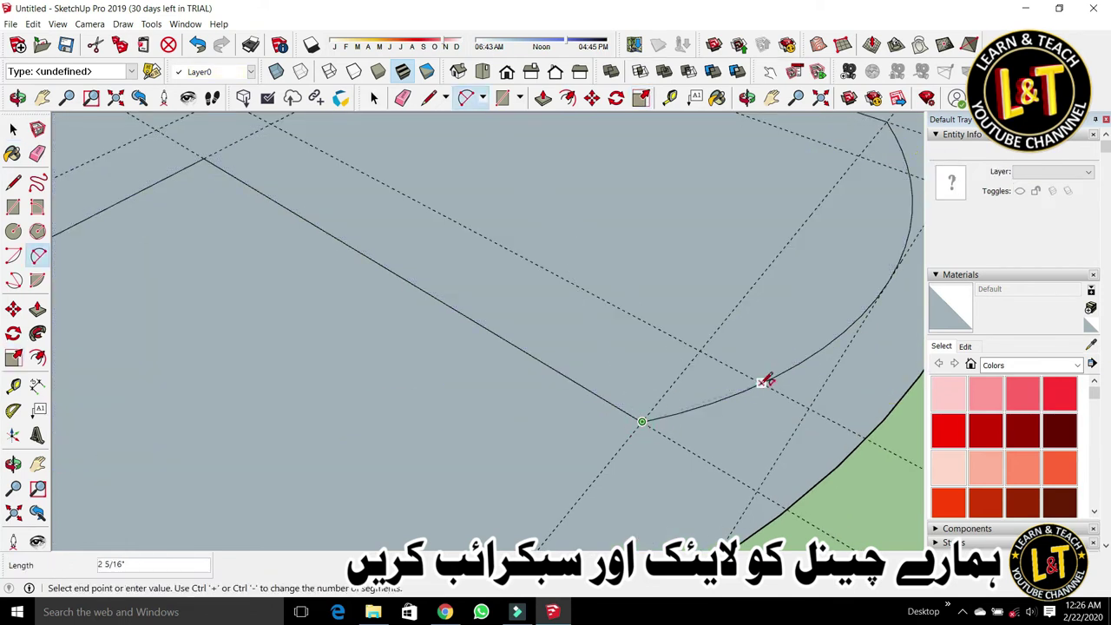
pyautogui.click(762, 382)
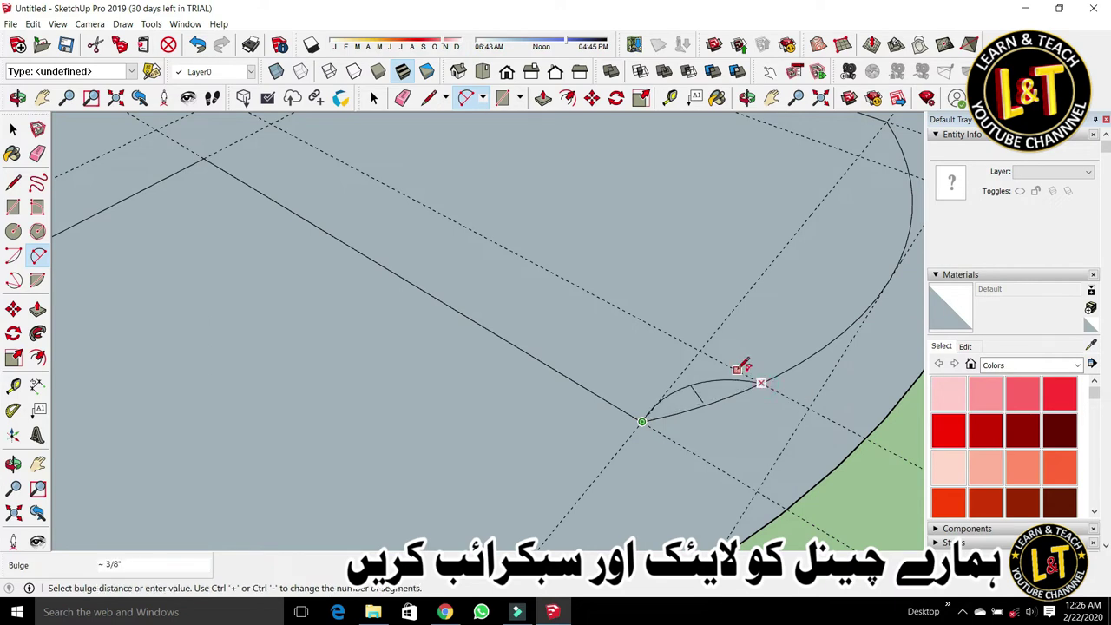
pyautogui.click(748, 374)
pyautogui.scroll(-4, 640, 427)
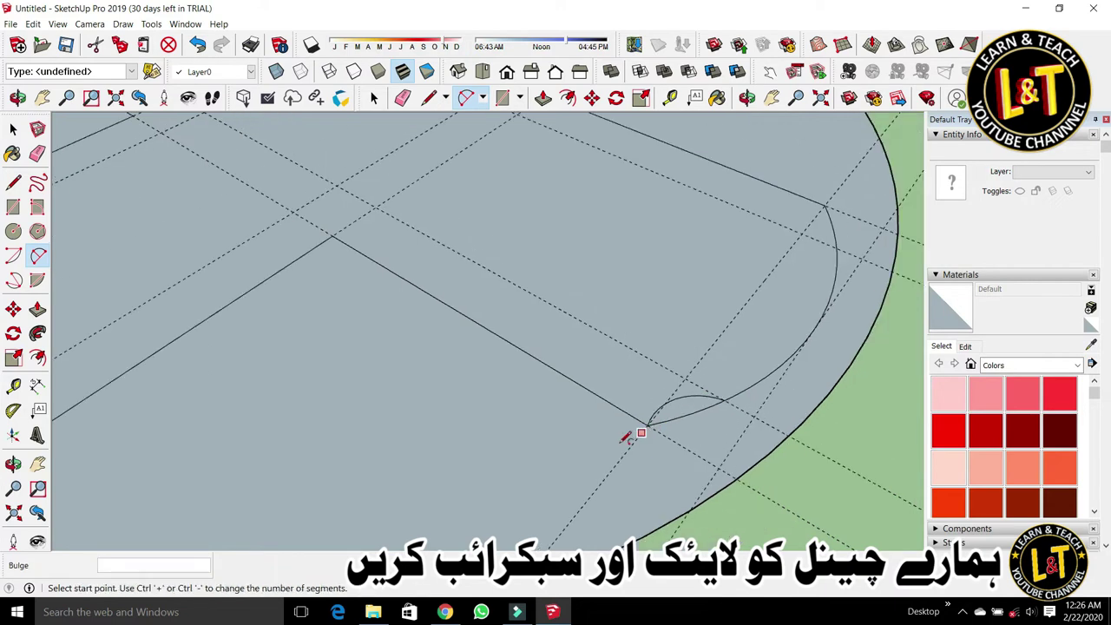
# Step: Draw a small arc from the fourth arm's right corner to the guide intersection on its end arc, bulging 0.5 inch inward
pyautogui.scroll(10, 823, 334)
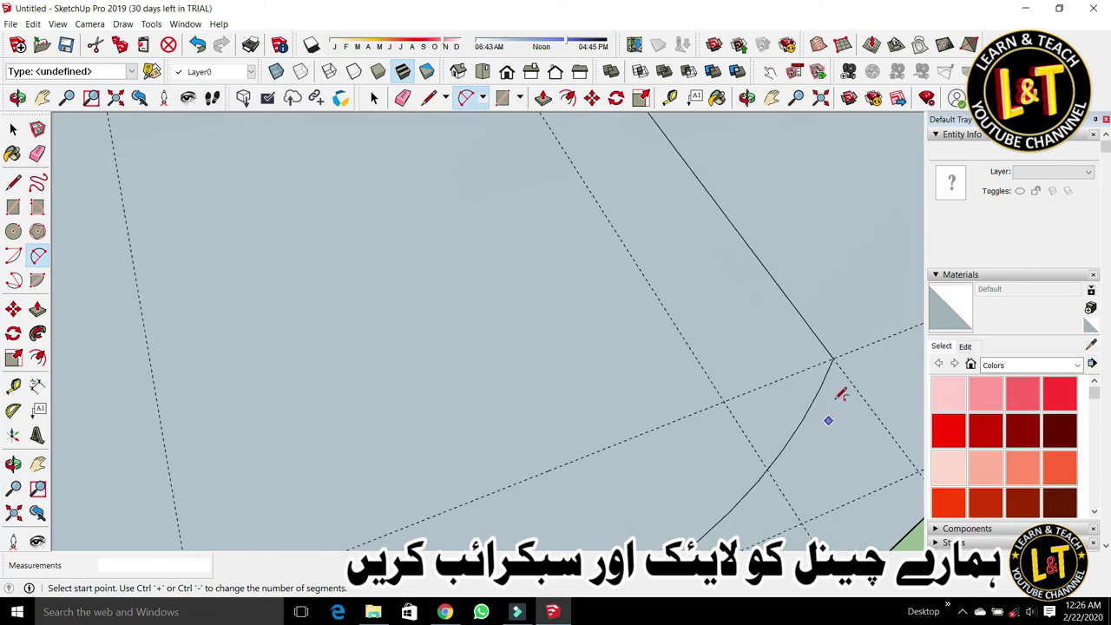
pyautogui.click(832, 358)
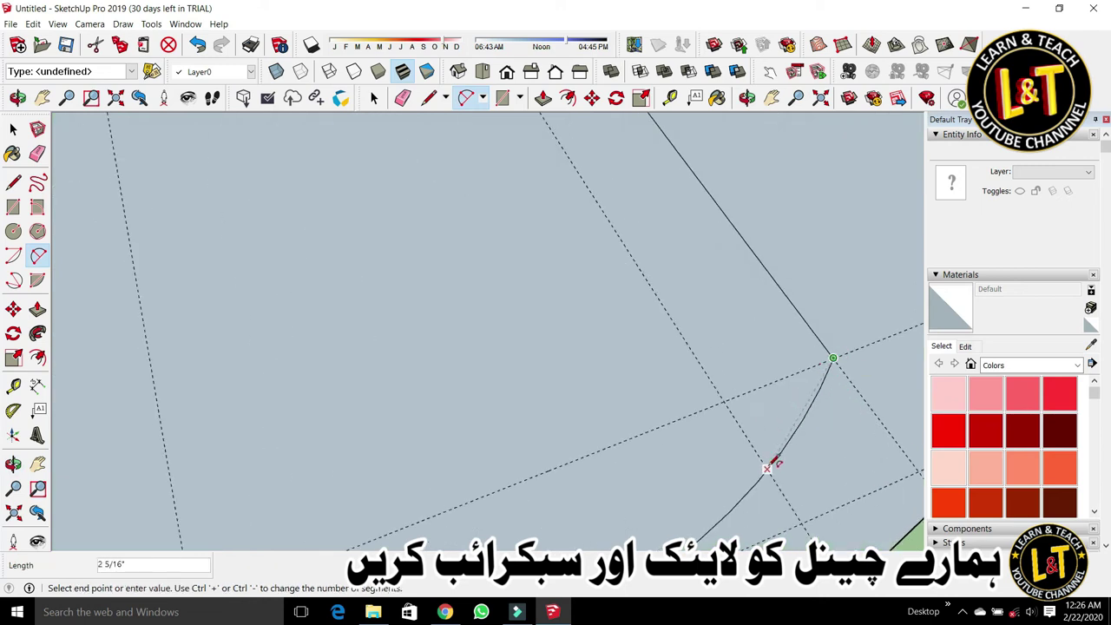
pyautogui.click(768, 468)
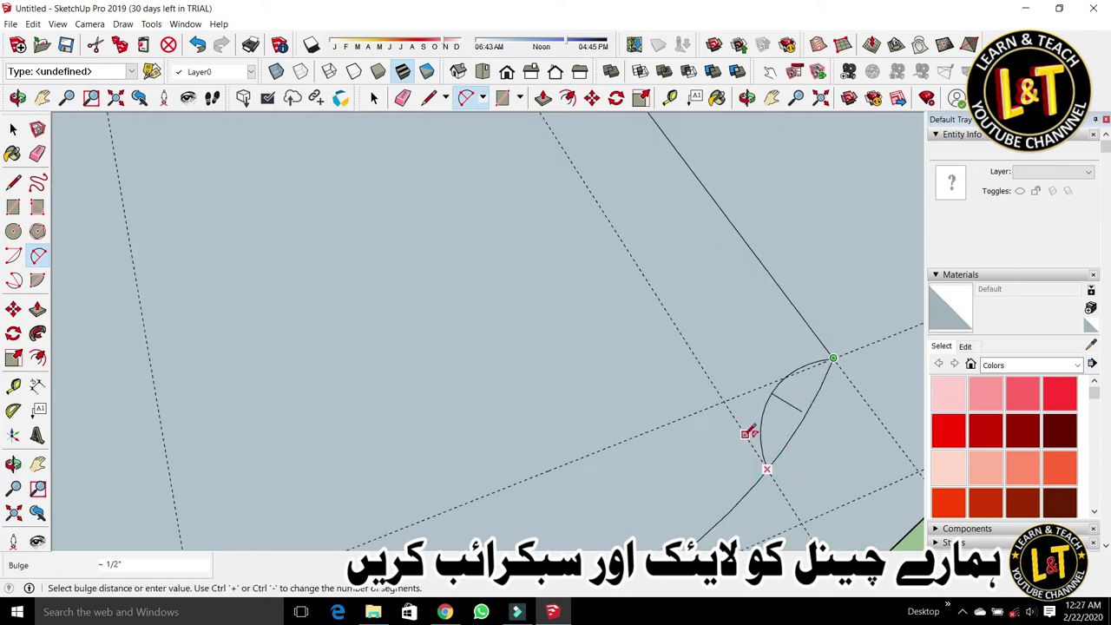
pyautogui.write('.5')
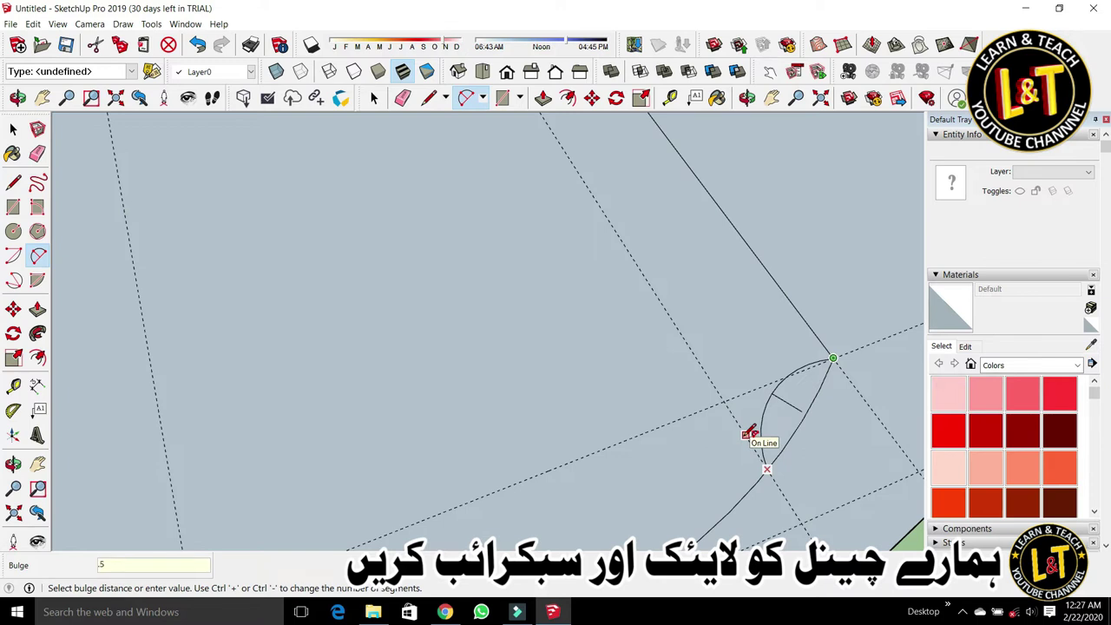
pyautogui.press('Return')
pyautogui.scroll(-5, 742, 426)
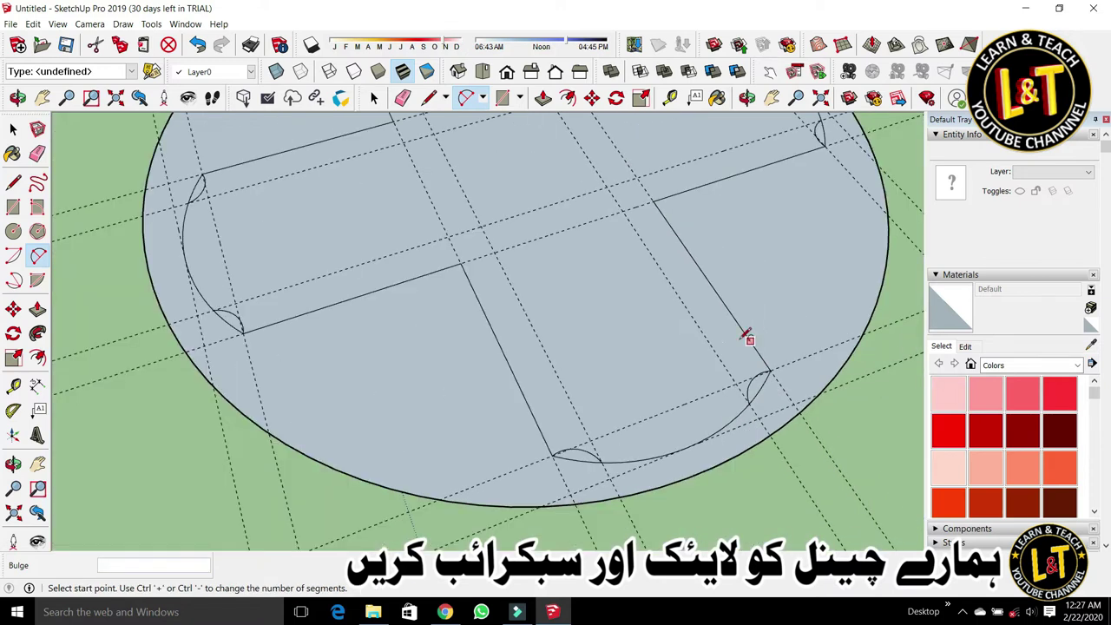
# Step: Erase the outer end-arc pieces beside the small corner arcs on this arm and on the neighbouring arm clockwise
pyautogui.press('space')
pyautogui.scroll(-2, 515, 423)
pyautogui.scroll(2, 577, 468)
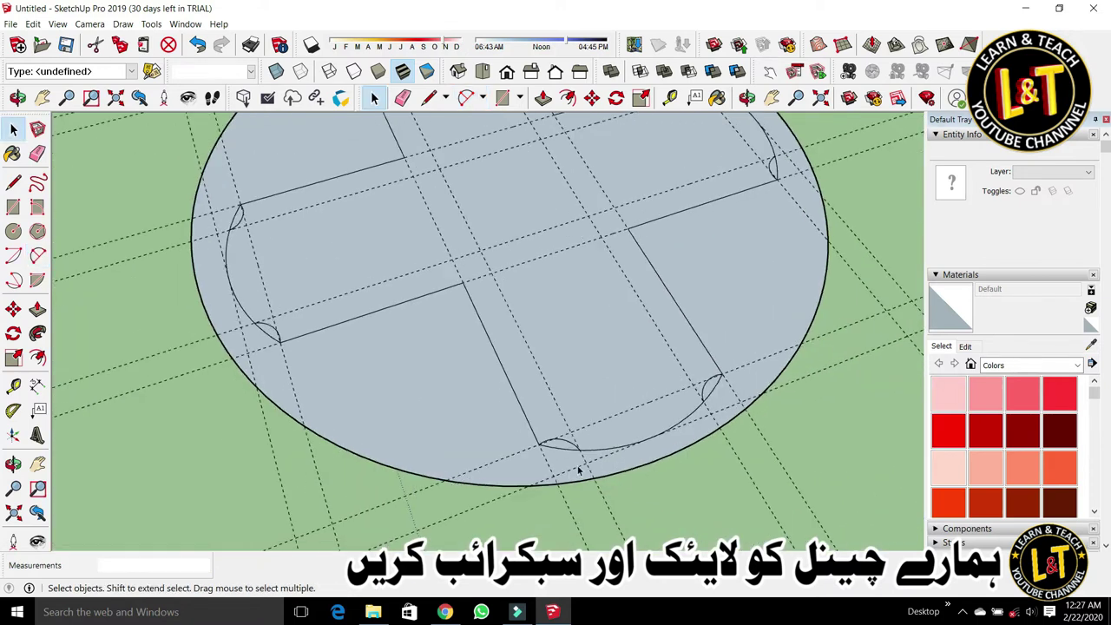
pyautogui.press('e')
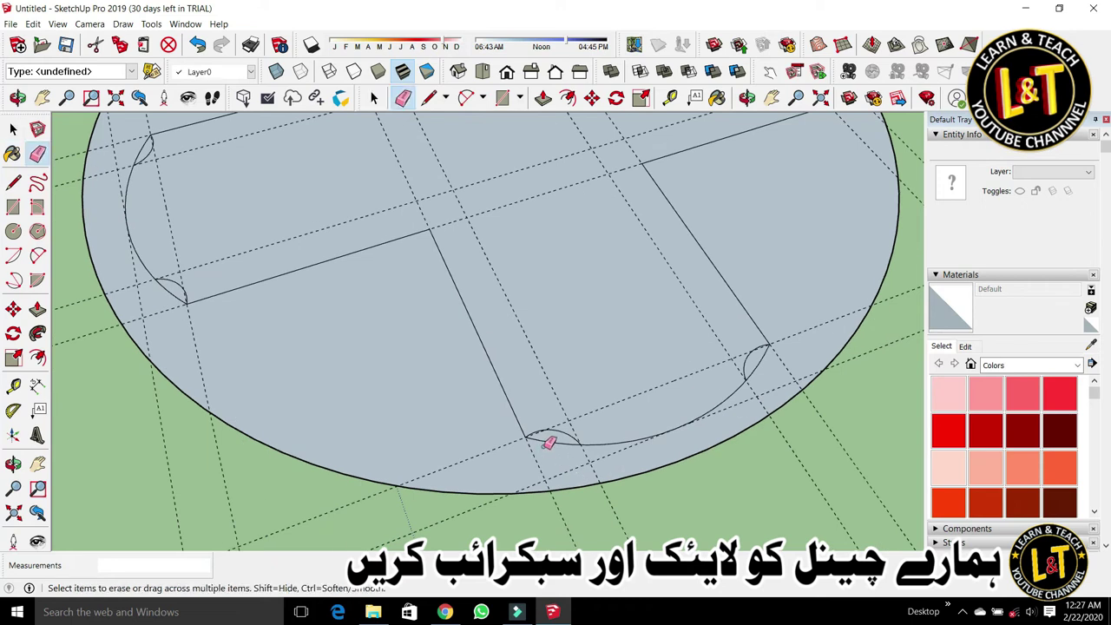
pyautogui.click(550, 441)
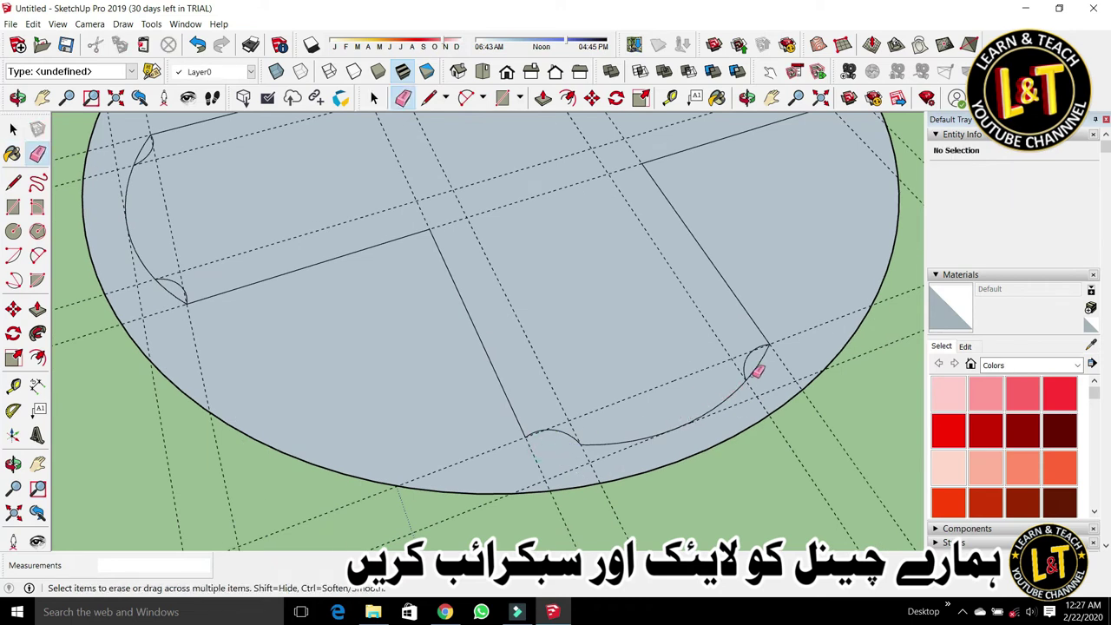
pyautogui.scroll(-2, 427, 343)
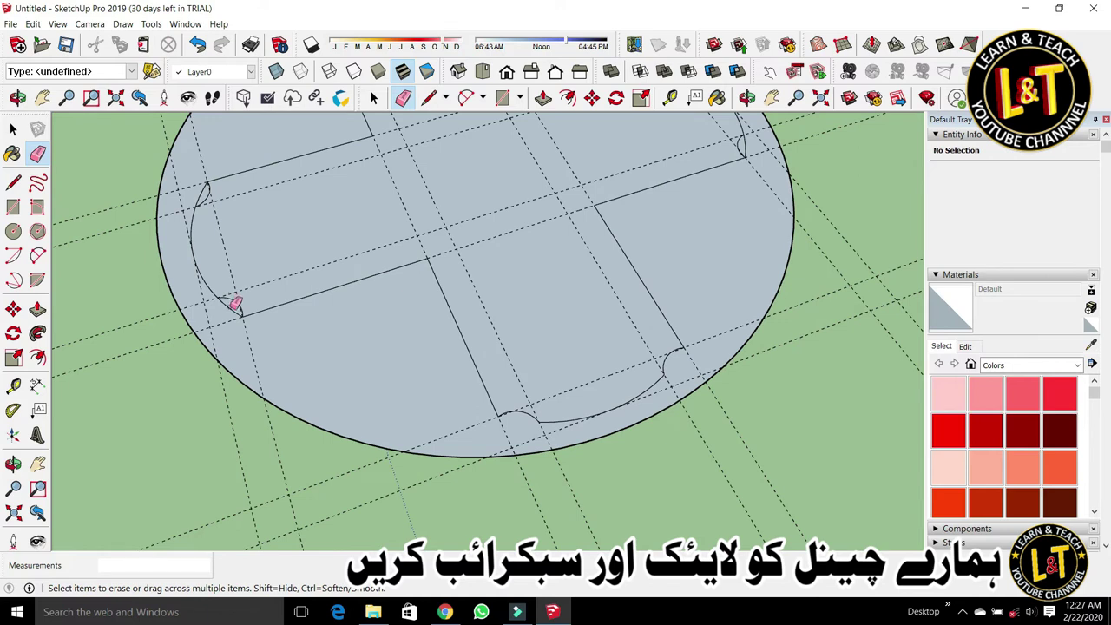
pyautogui.click(231, 307)
pyautogui.click(200, 193)
pyautogui.scroll(-2, 353, 445)
pyautogui.scroll(4, 630, 262)
# Step: Erase the outer end-arc pieces at both corners of the opposite side arm and try to trim the last arm's corners
pyautogui.click(589, 248)
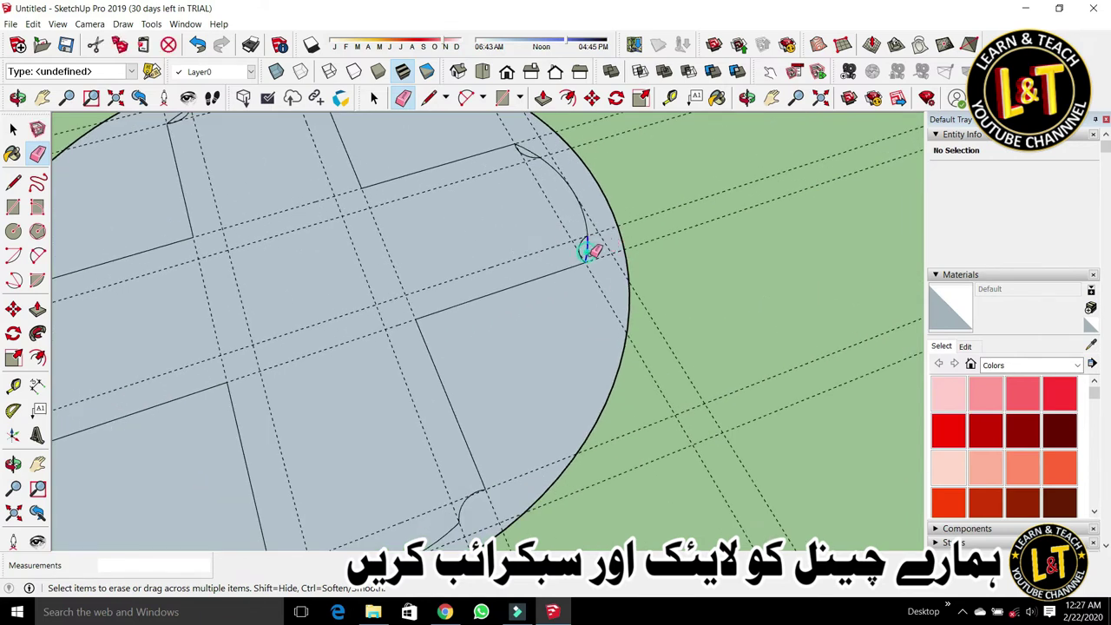
pyautogui.scroll(-3, 588, 365)
pyautogui.scroll(4, 544, 186)
pyautogui.click(534, 223)
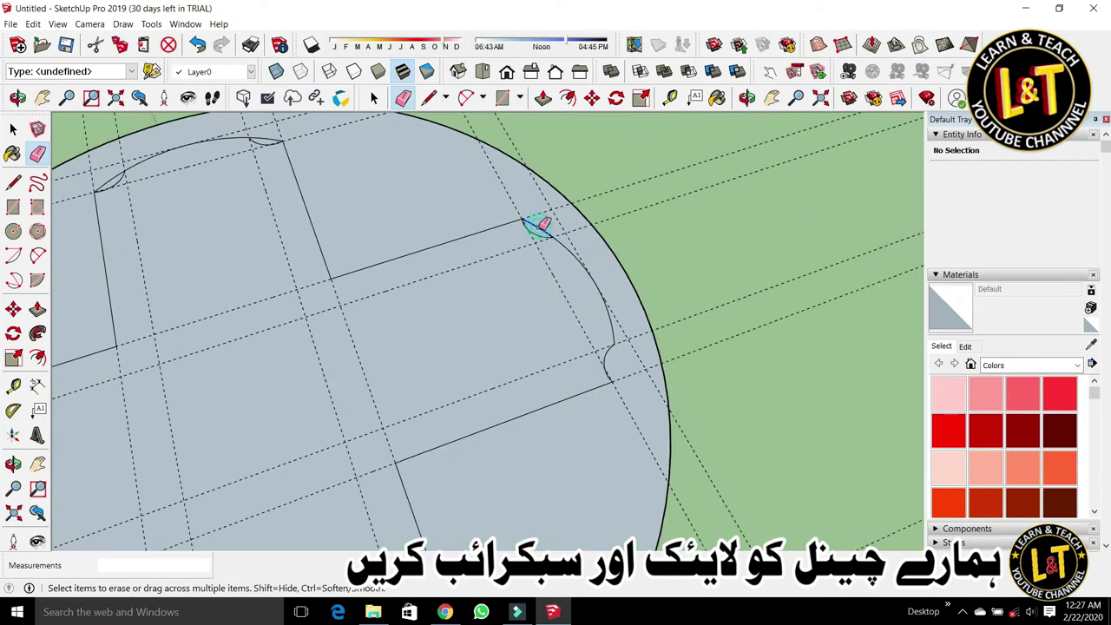
pyautogui.click(267, 146)
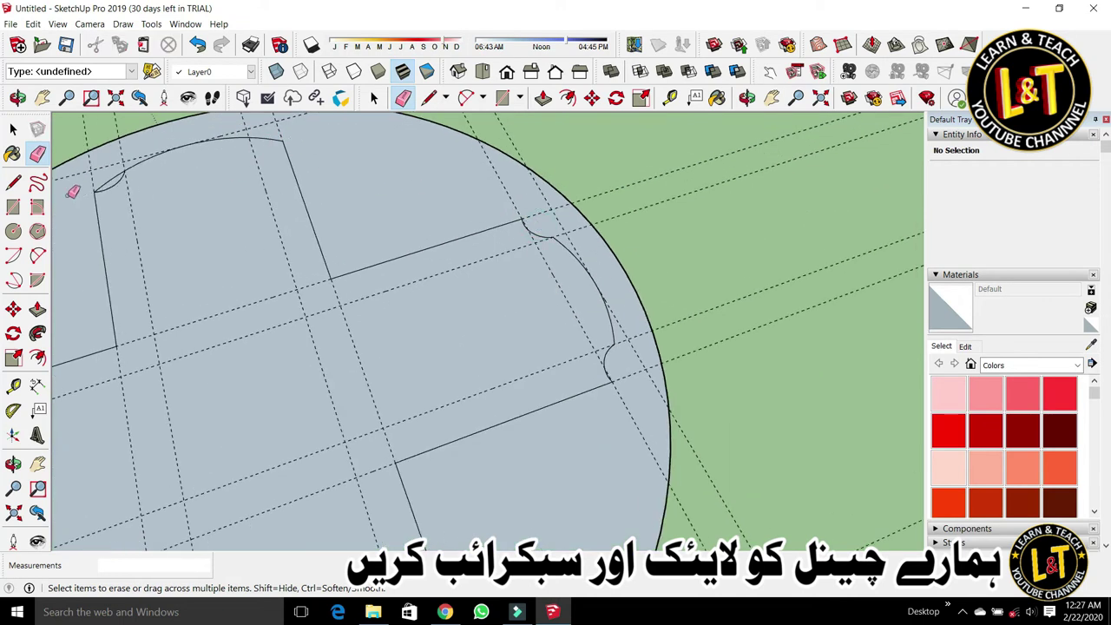
pyautogui.scroll(-3, 368, 269)
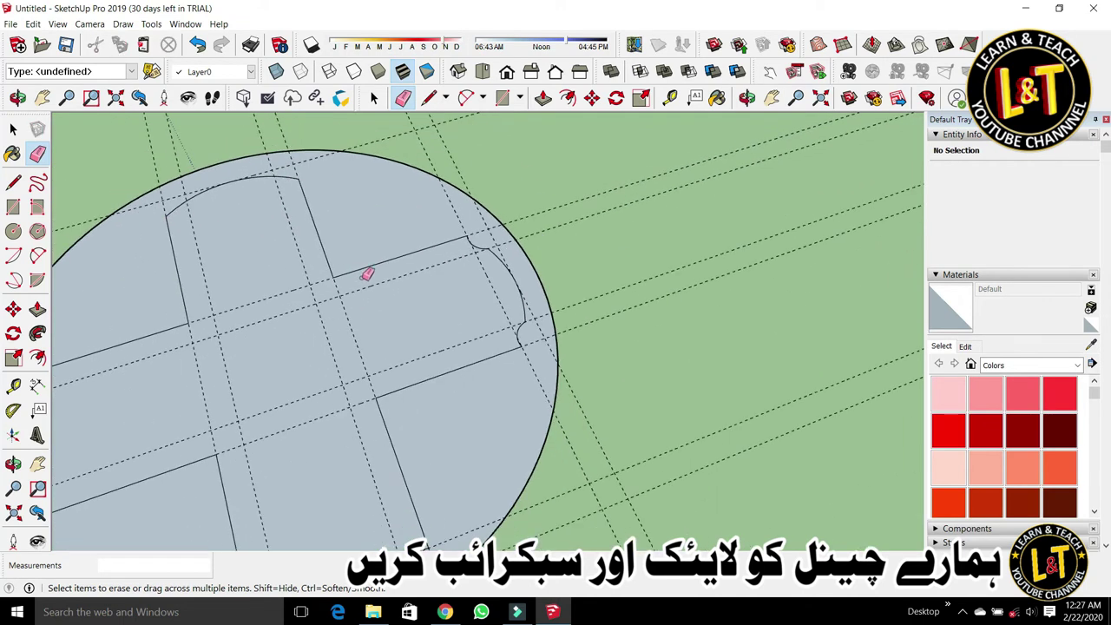
# Step: Erase the construction guides running across the centre and arms of the cross, undoing one erasure along the way
pyautogui.moveTo(437, 363)
pyautogui.mouseDown()
pyautogui.moveTo(405, 255)
pyautogui.moveTo(360, 306)
pyautogui.mouseUp()
pyautogui.hotkey('ctrl', 'z')
pyautogui.moveTo(375, 380); pyautogui.dragTo(360, 377)
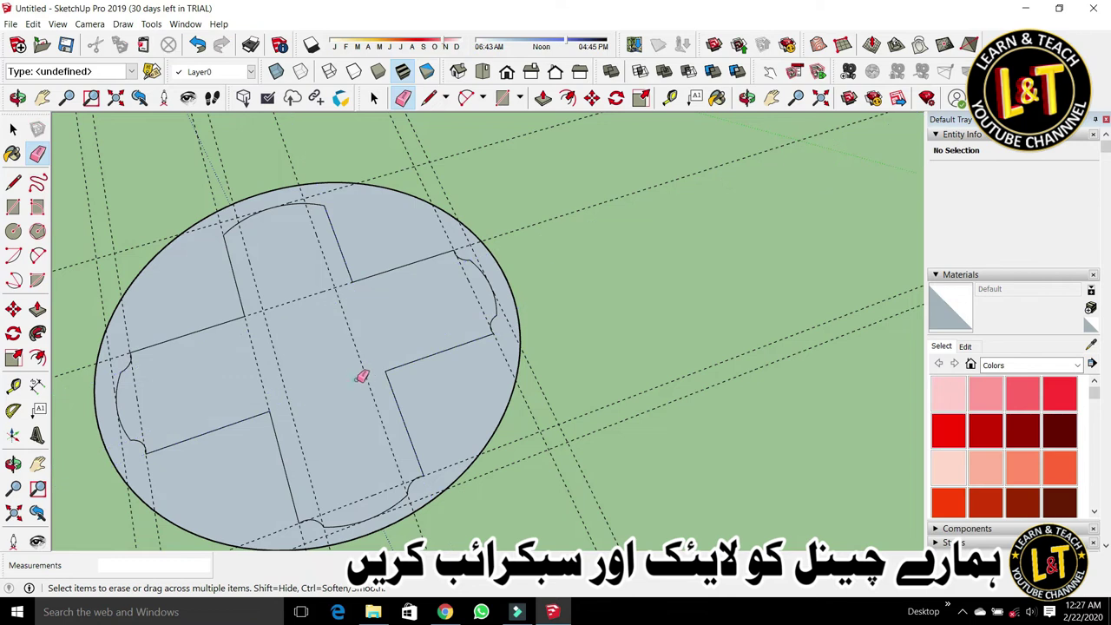
pyautogui.moveTo(263, 336); pyautogui.dragTo(285, 288)
pyautogui.moveTo(465, 171)
pyautogui.mouseDown()
pyautogui.moveTo(409, 166)
pyautogui.moveTo(422, 212)
pyautogui.mouseUp()
pyautogui.moveTo(309, 261); pyautogui.dragTo(327, 259)
pyautogui.moveTo(263, 311)
pyautogui.mouseDown()
pyautogui.moveTo(252, 360)
pyautogui.moveTo(260, 379)
pyautogui.moveTo(314, 423)
pyautogui.mouseUp()
pyautogui.moveTo(348, 387); pyautogui.dragTo(376, 344)
# Step: Erase the outer end-arc pieces at the last arm's corners, keeping the small inward arcs
pyautogui.scroll(3, 303, 183)
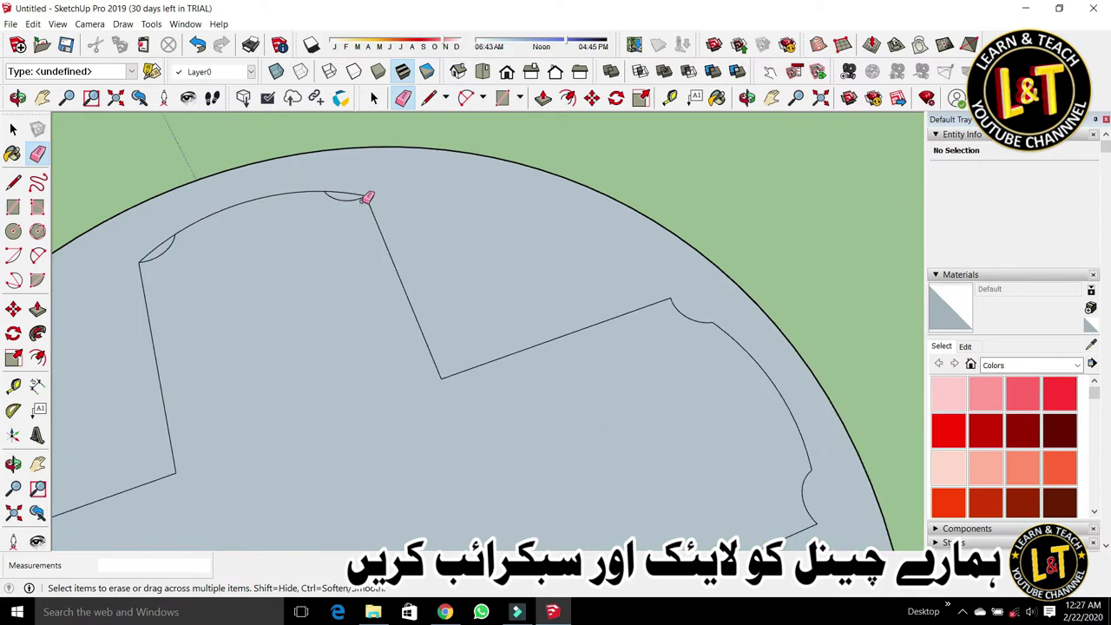
pyautogui.moveTo(362, 189); pyautogui.dragTo(340, 190)
pyautogui.scroll(-5, 169, 235)
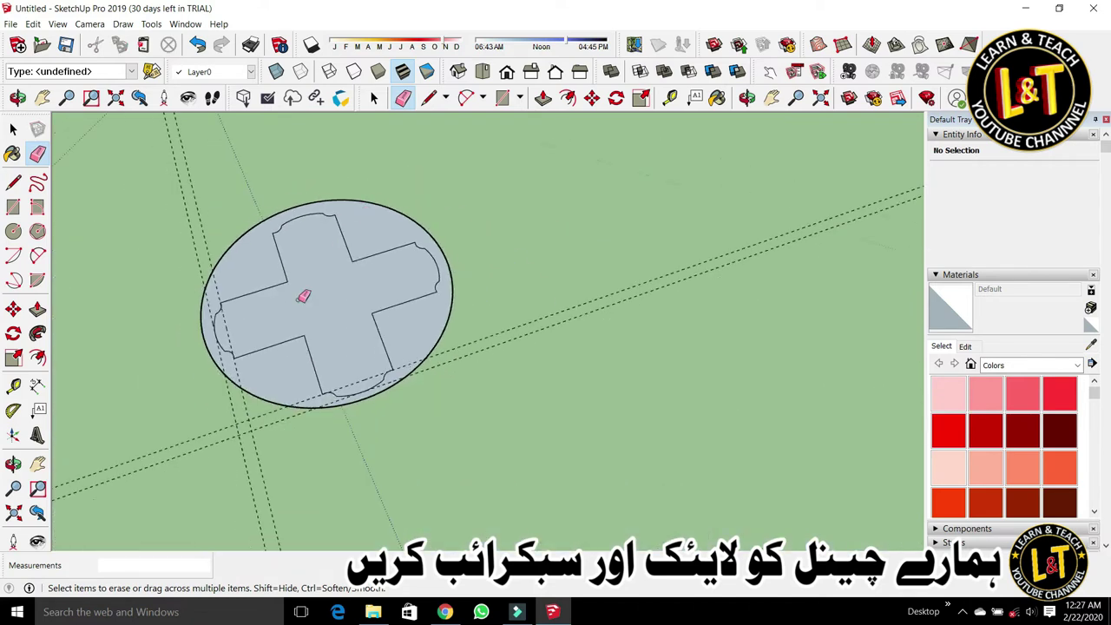
# Step: Erase the two parallel guides running past the end of the side arm
pyautogui.click(190, 267)
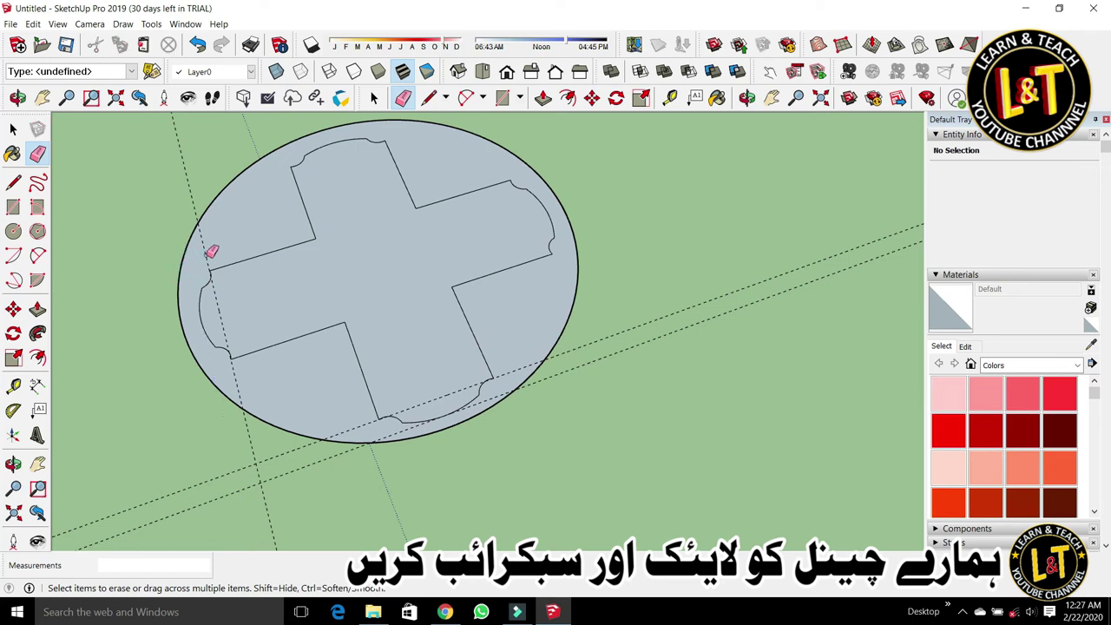
pyautogui.click(206, 256)
pyautogui.press('space')
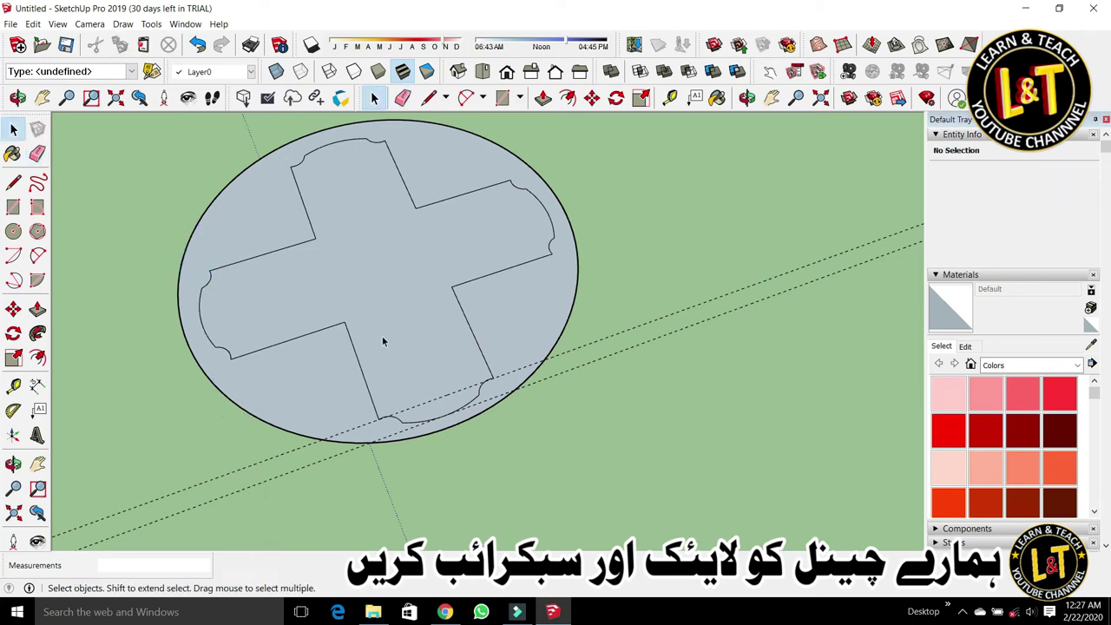
# Step: Draw a diagonal line between two opposite inner corners of the cross to locate its centre
pyautogui.scroll(-1, 380, 336)
pyautogui.press('l')
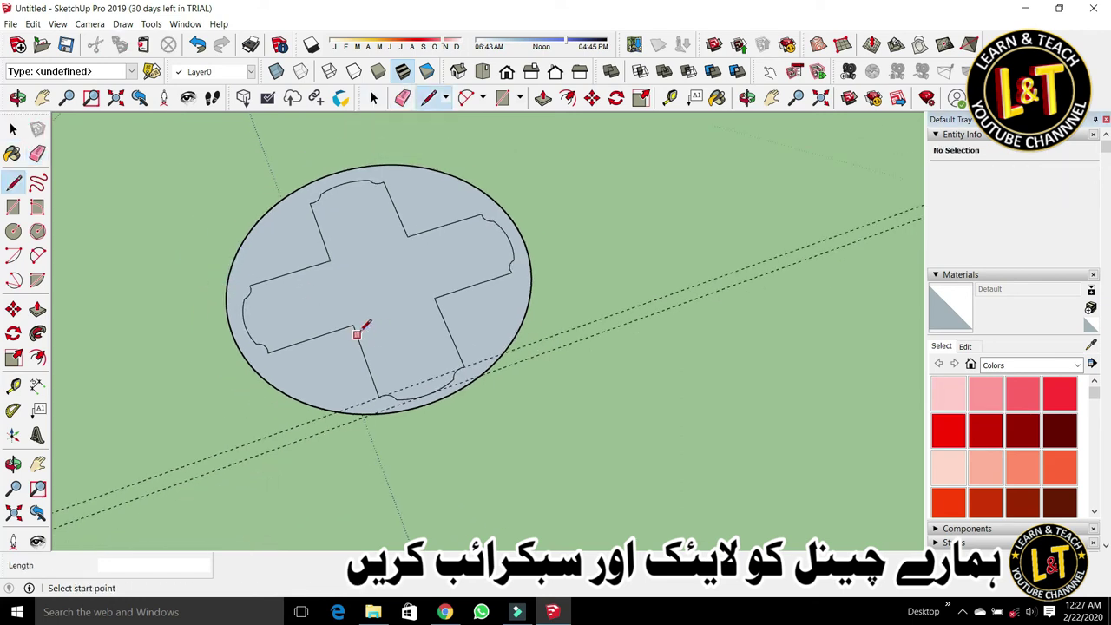
pyautogui.click(353, 324)
pyautogui.click(408, 234)
pyautogui.press('space')
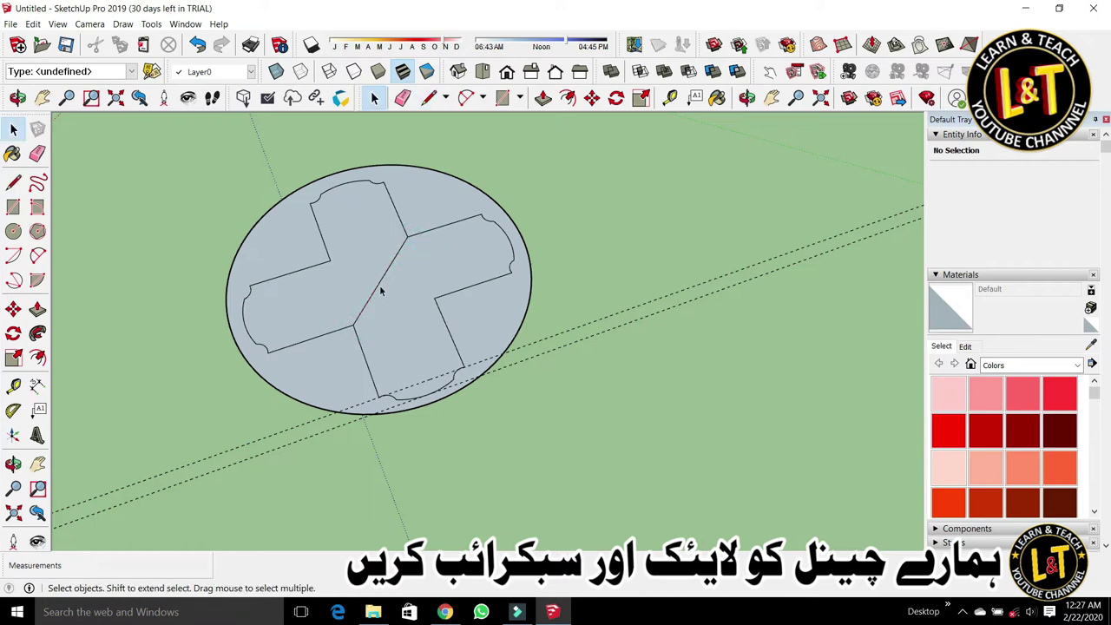
# Step: Draw a circle with a radius of about 2 5/8 inches, centred on the diagonal's midpoint
pyautogui.press('c')
pyautogui.click(381, 279)
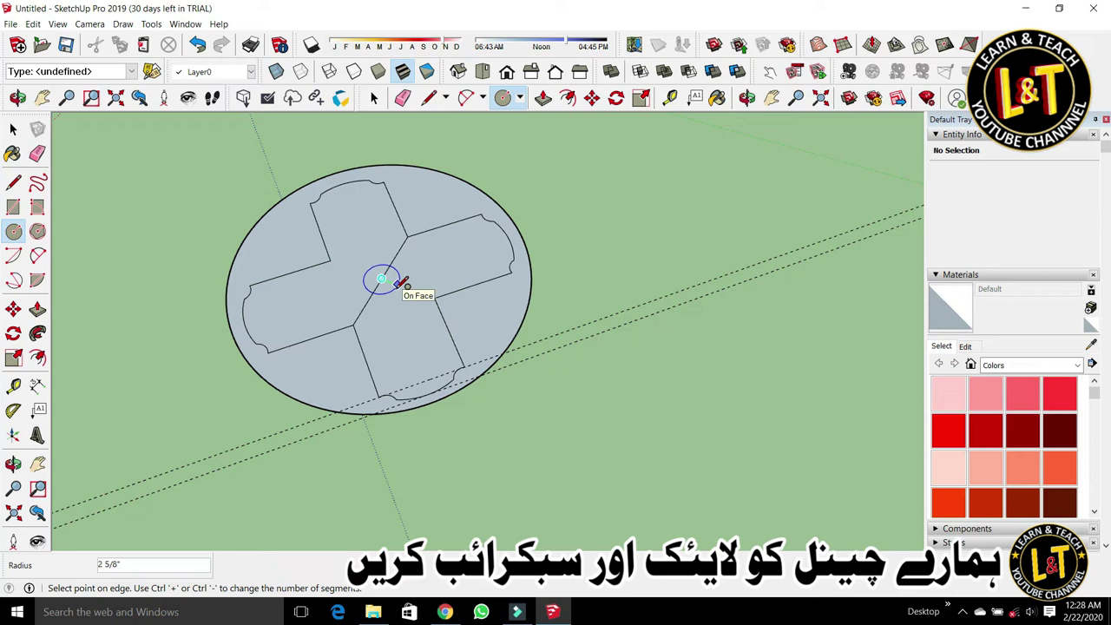
pyautogui.click(402, 284)
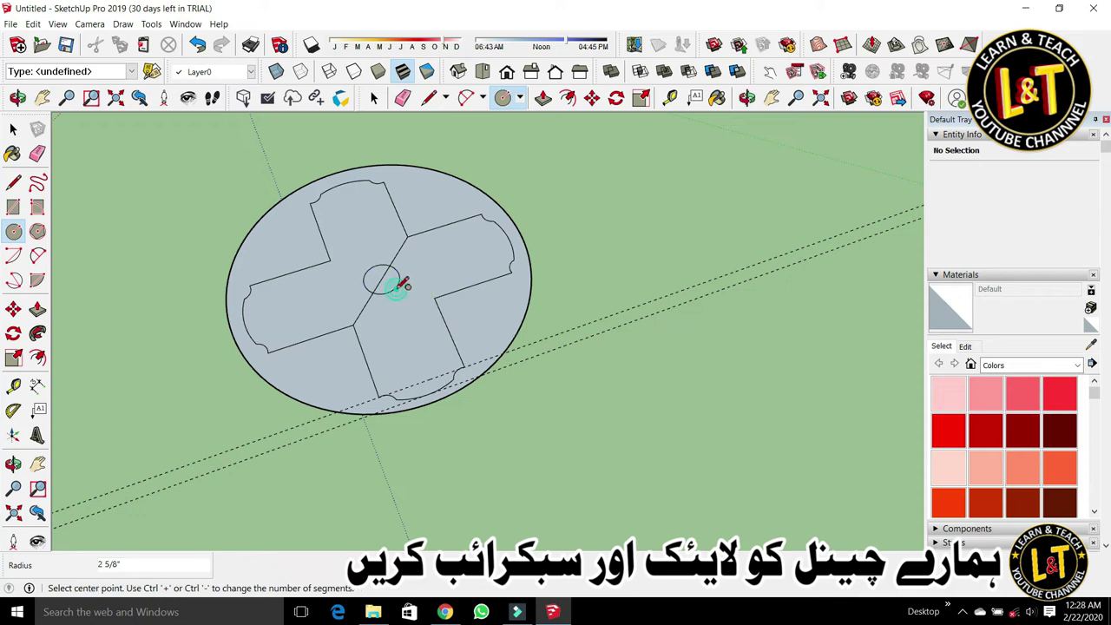
pyautogui.press('space')
# Step: Erase all three pieces of the diagonal line, both outside and inside the centre circle
pyautogui.press('e')
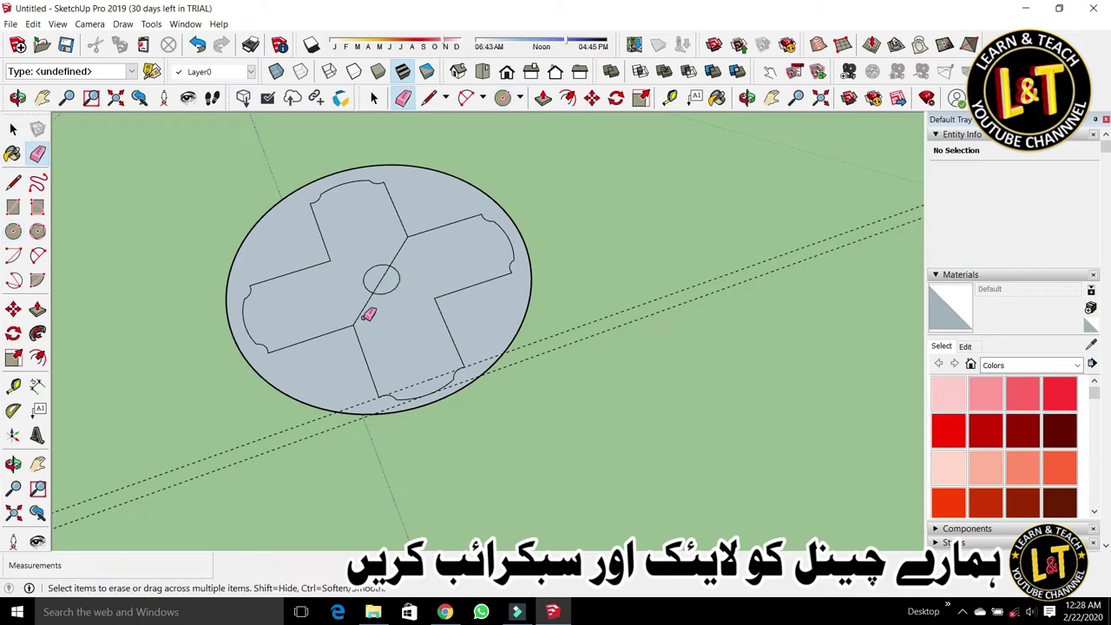
pyautogui.click(367, 311)
pyautogui.click(392, 250)
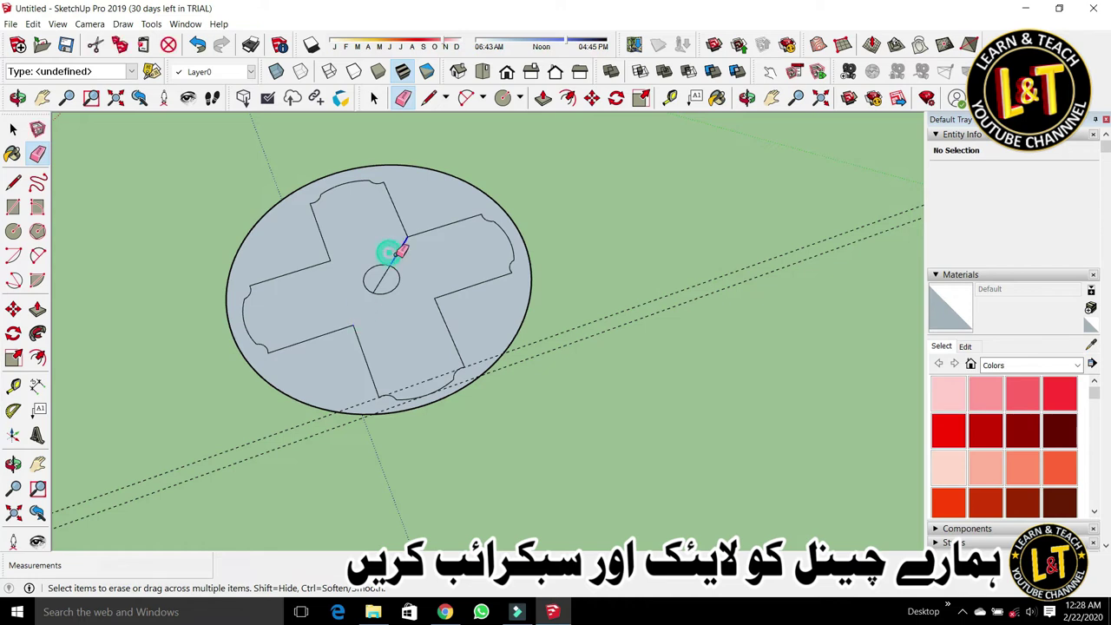
pyautogui.click(382, 277)
pyautogui.scroll(-5, 382, 279)
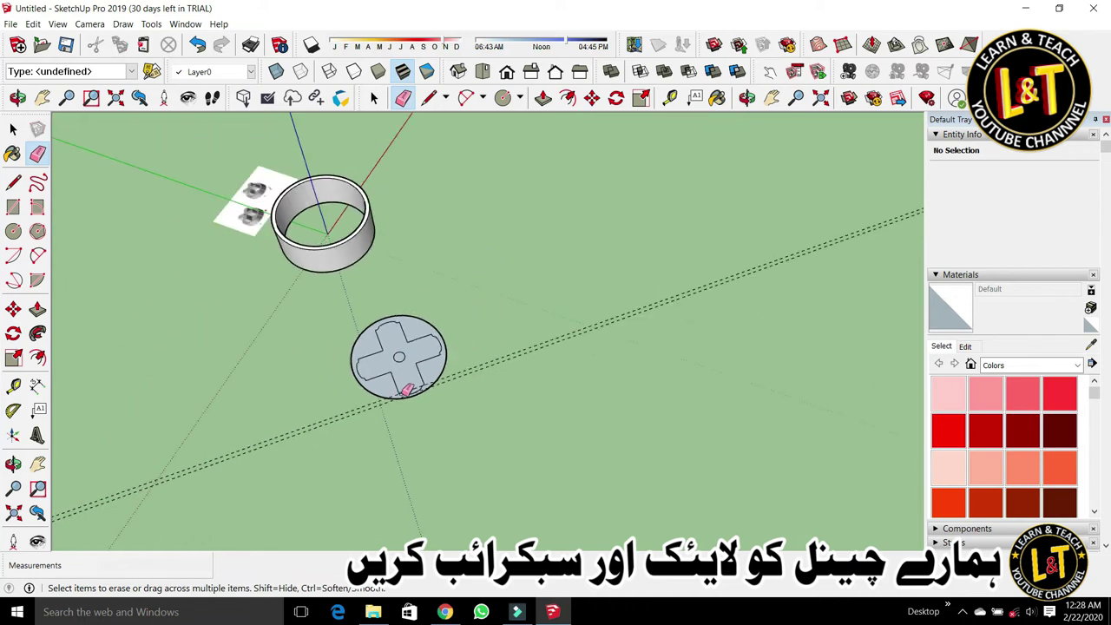
pyautogui.scroll(2, 363, 398)
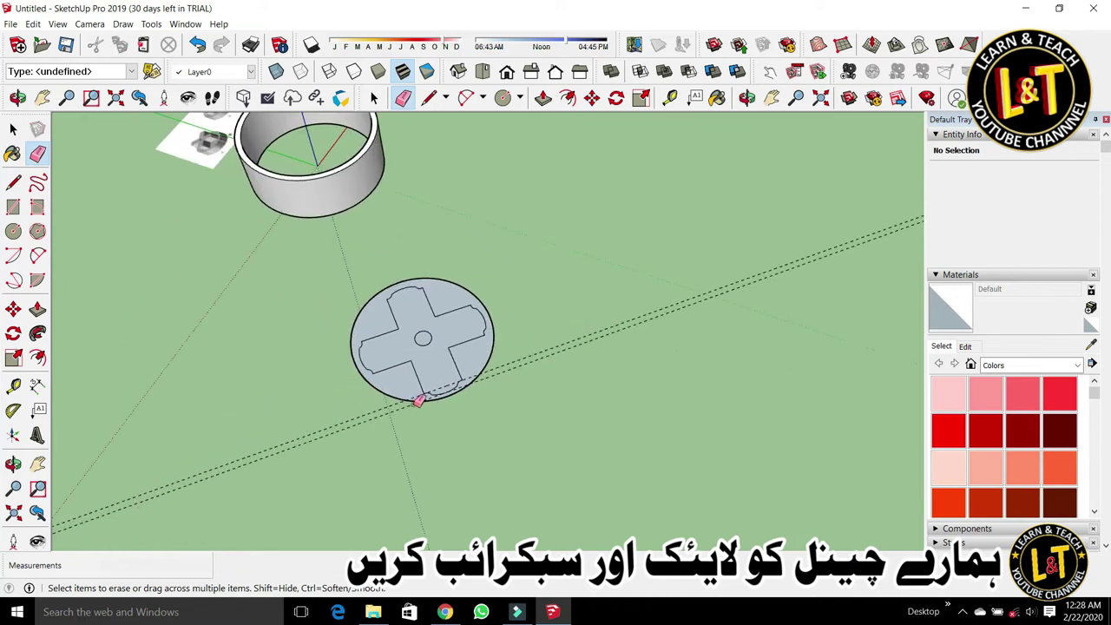
pyautogui.scroll(-2, 418, 400)
pyautogui.press('space')
pyautogui.moveTo(335, 397)
pyautogui.mouseDown(button='middle')
pyautogui.moveTo(492, 360)
pyautogui.moveTo(434, 395)
pyautogui.mouseUp(button='middle')
pyautogui.scroll(1, 426, 399)
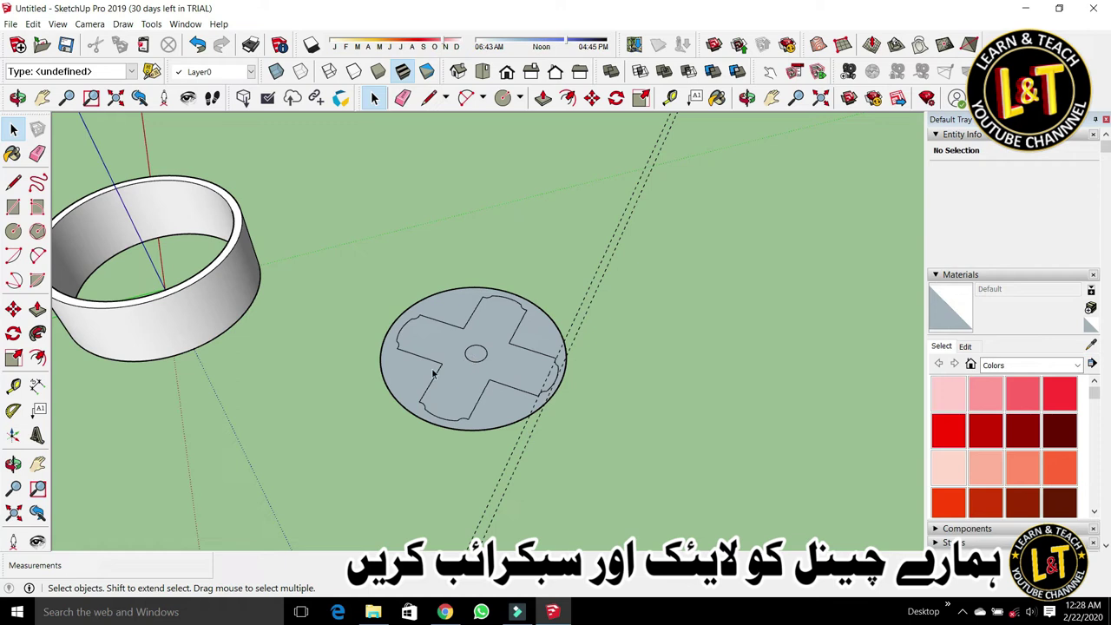
pyautogui.tripleClick(228, 302)
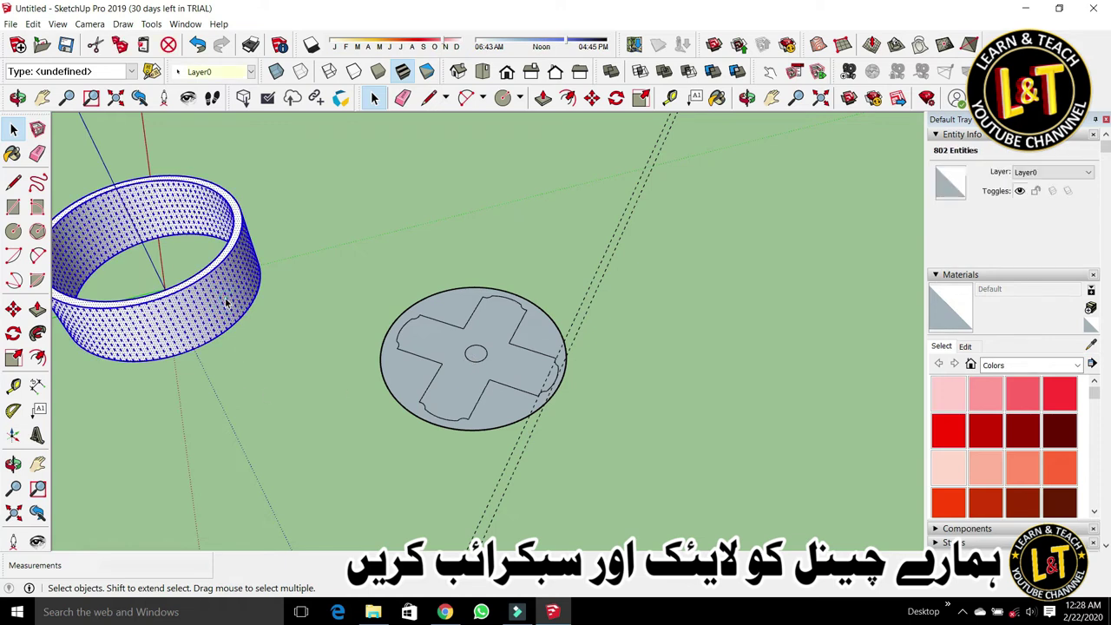
pyautogui.press('m')
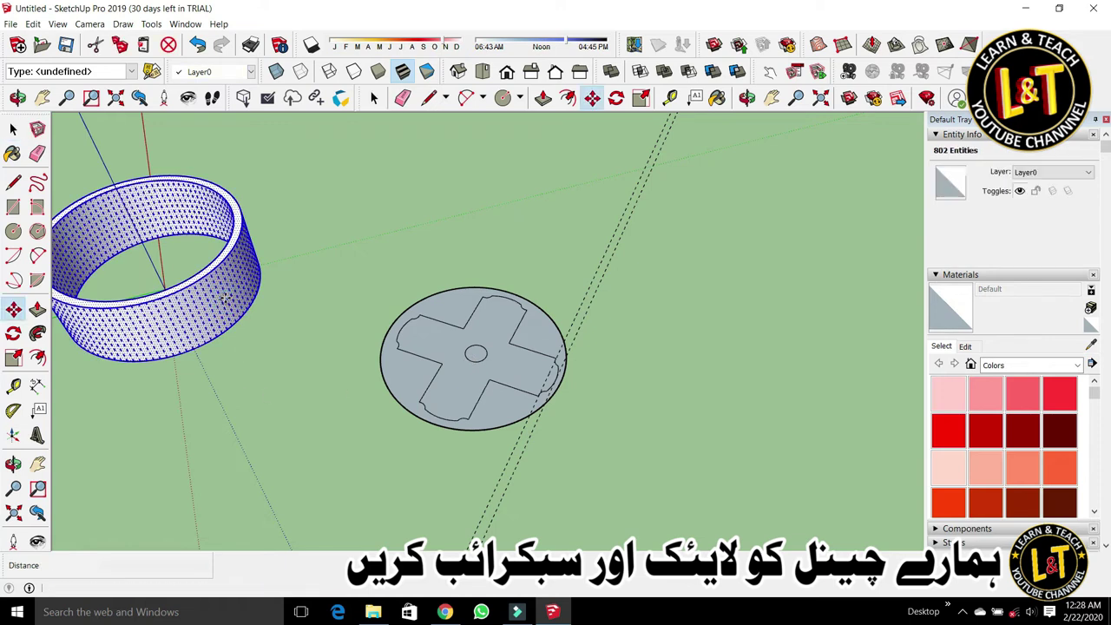
pyautogui.click(171, 289)
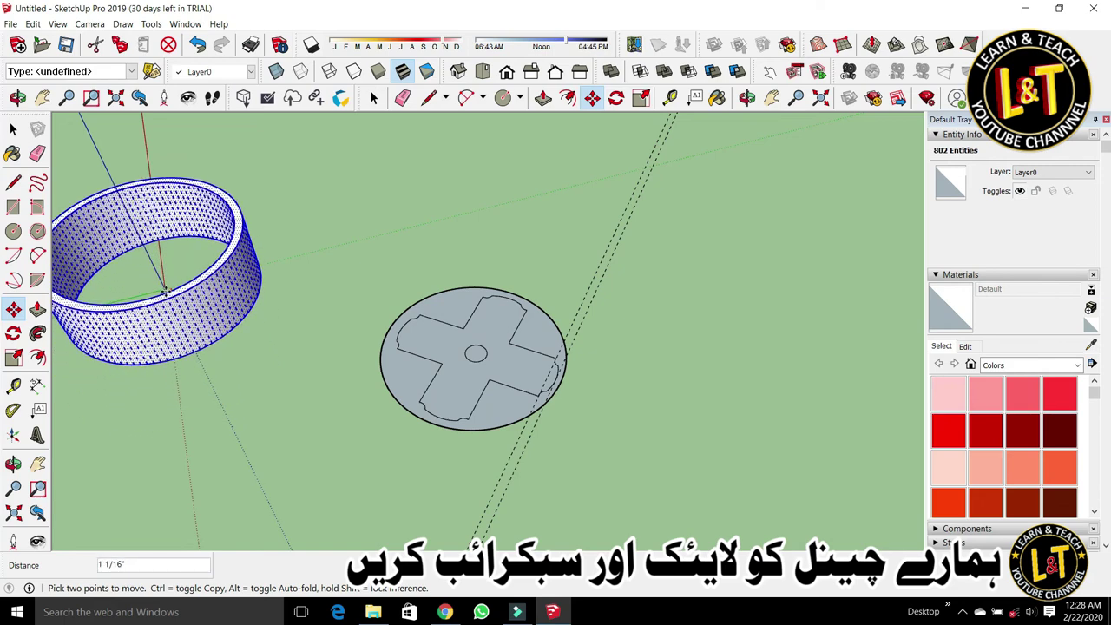
pyautogui.moveTo(318, 191); pyautogui.dragTo(392, 219, button='middle')
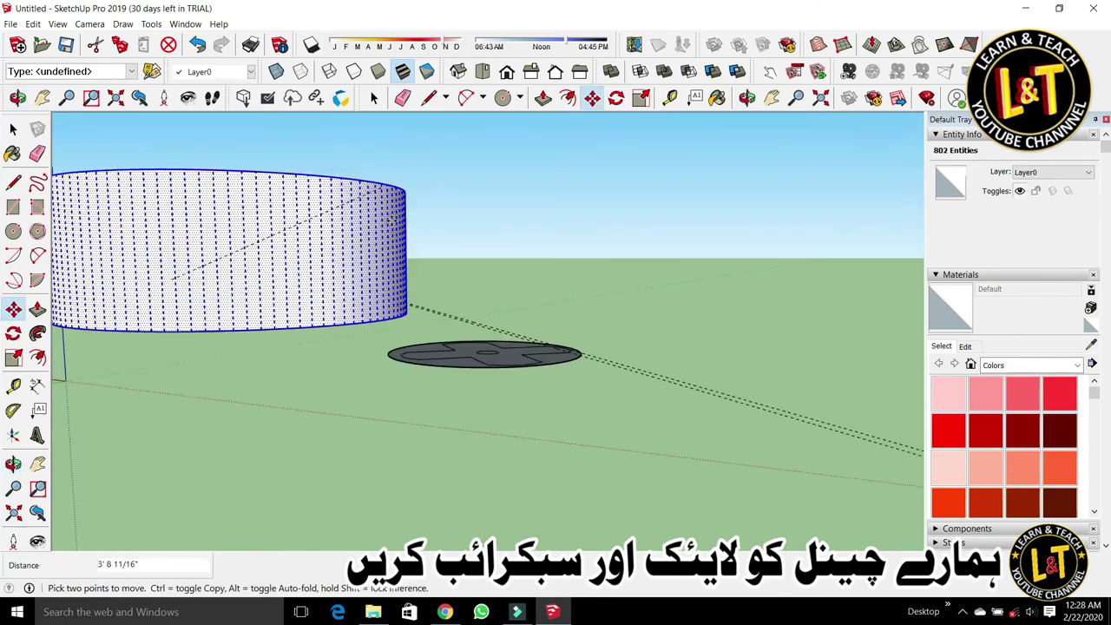
pyautogui.scroll(-3, 392, 219)
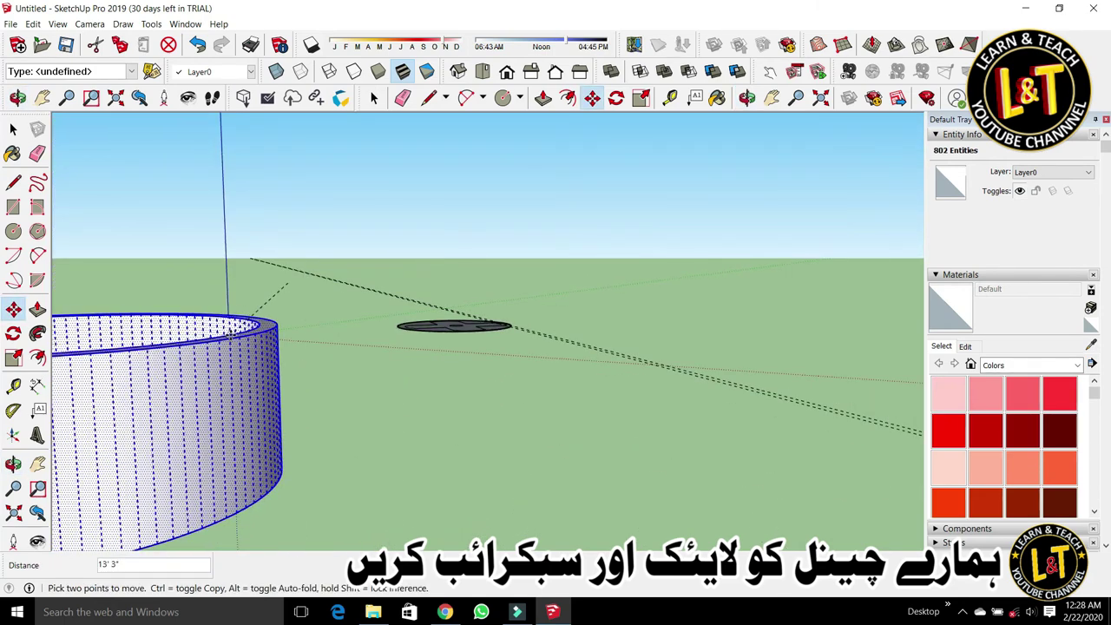
pyautogui.moveTo(303, 315); pyautogui.dragTo(369, 590, button='middle')
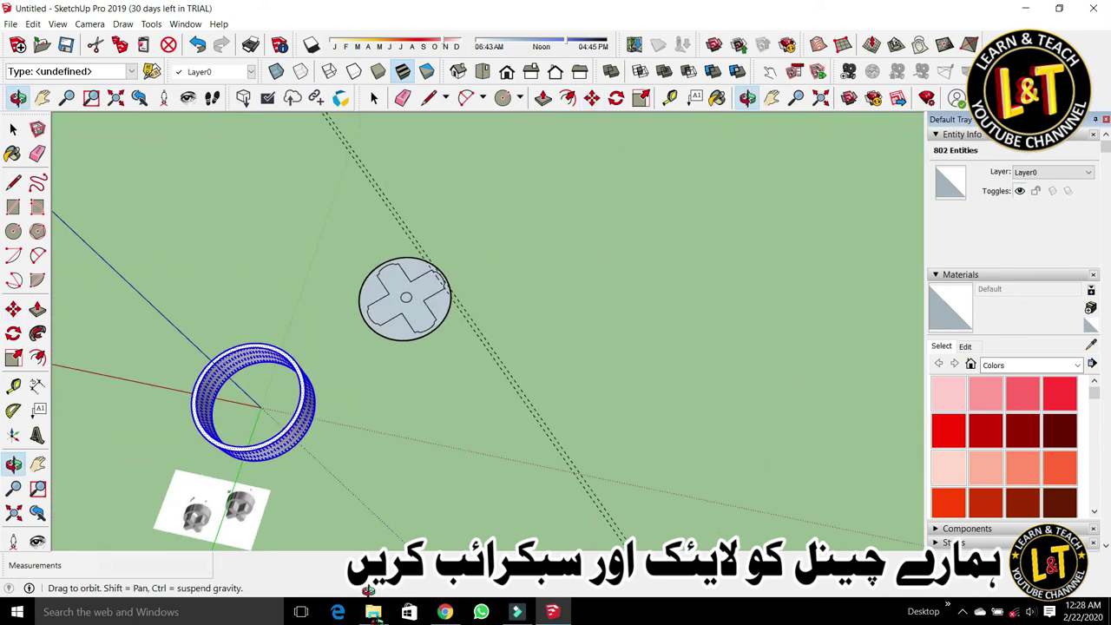
pyautogui.scroll(2, 300, 389)
pyautogui.press('space')
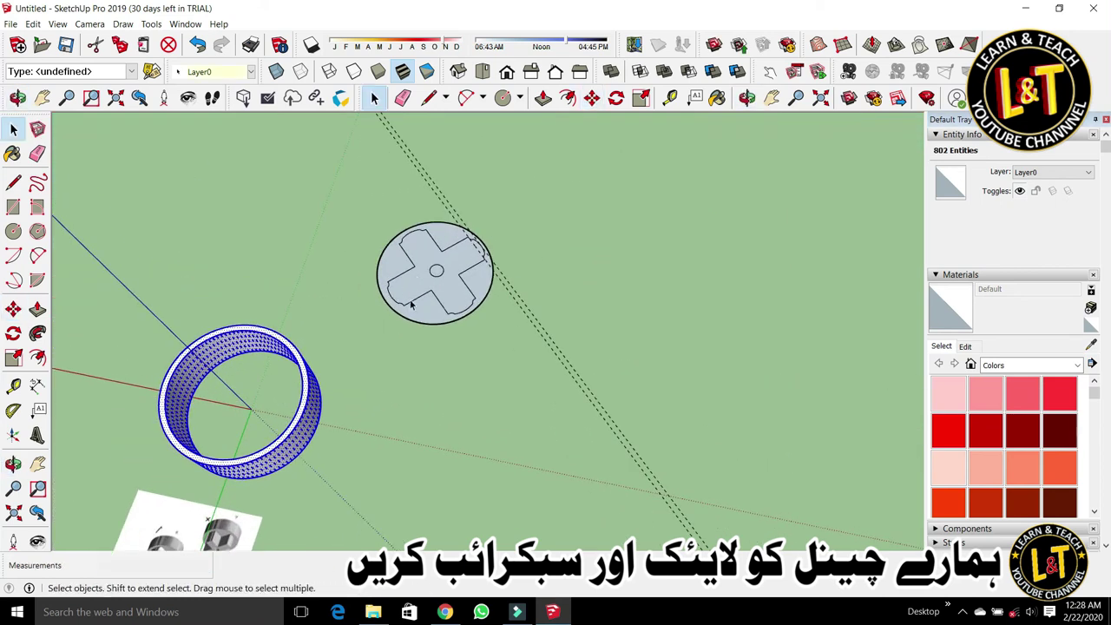
pyautogui.moveTo(413, 304); pyautogui.dragTo(306, 361, button='middle')
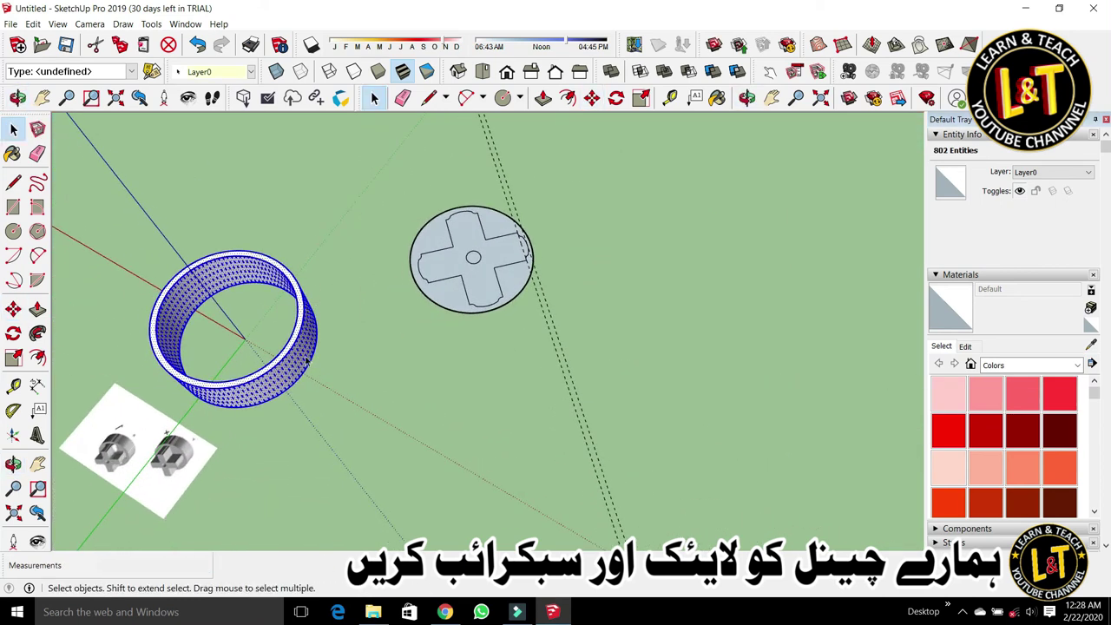
pyautogui.click(465, 351)
# Step: Raise the disc face surrounding the cross with Push/Pull
pyautogui.click(482, 284)
pyautogui.moveTo(352, 308); pyautogui.dragTo(483, 327, button='middle')
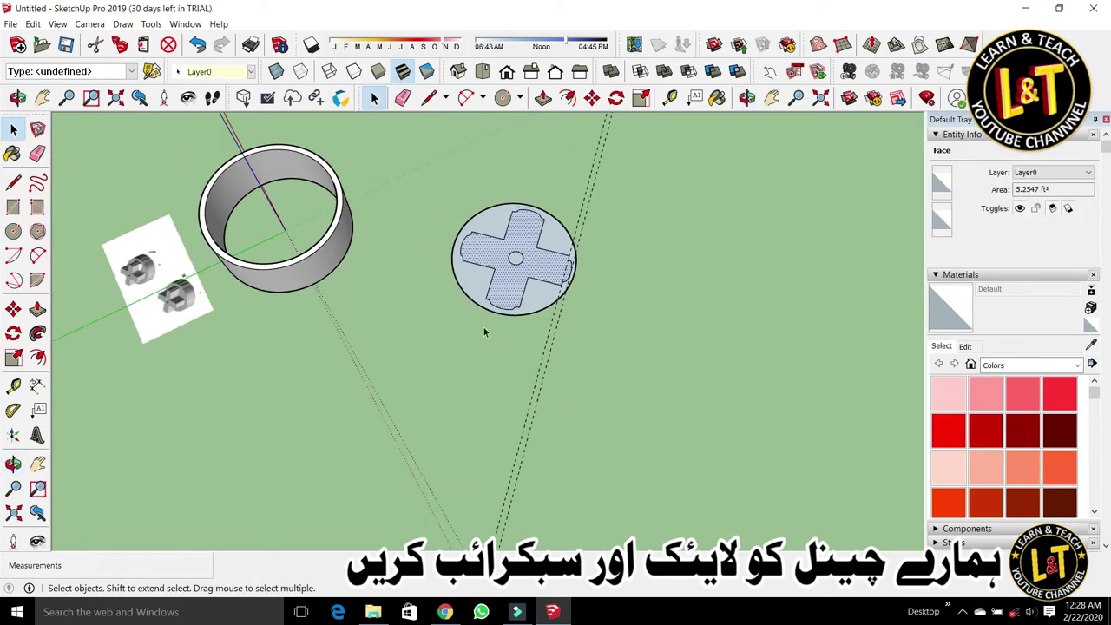
pyautogui.scroll(2, 495, 323)
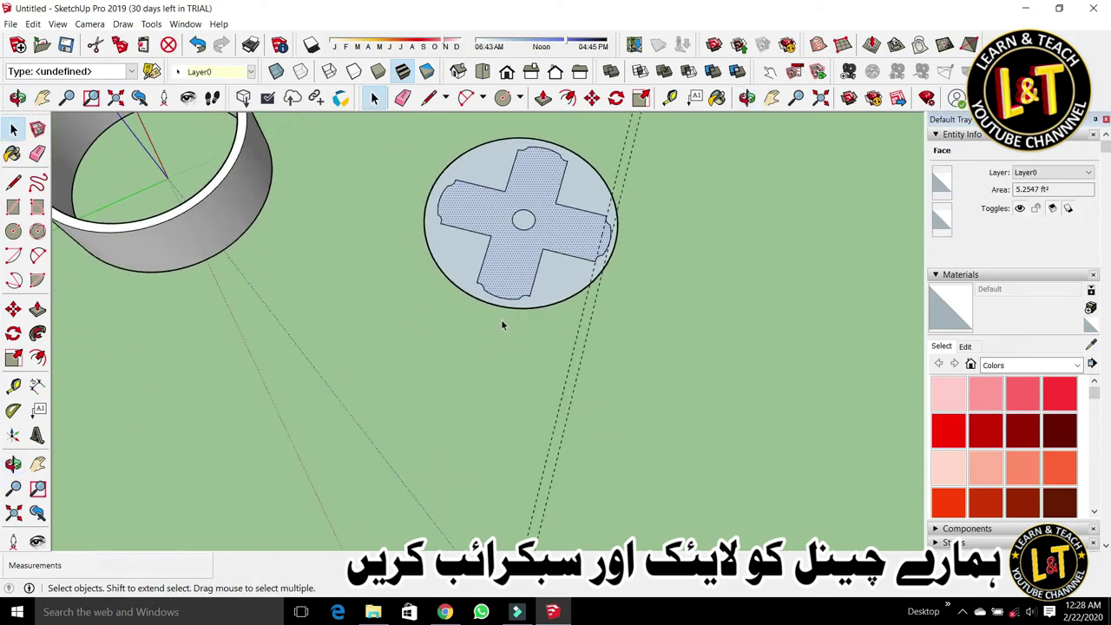
pyautogui.click(544, 291)
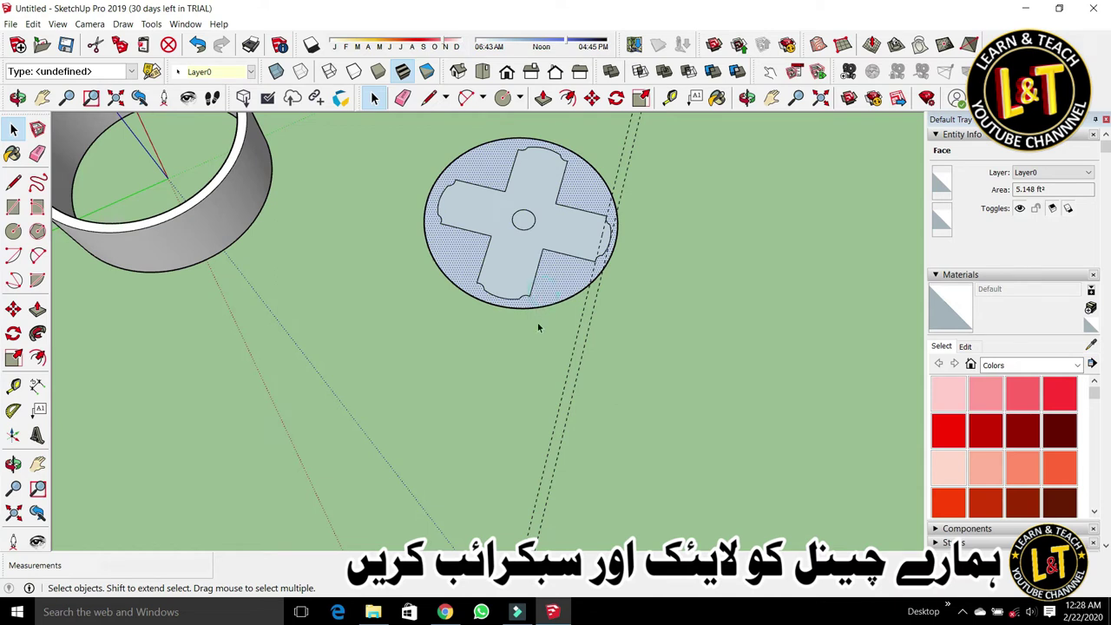
pyautogui.press('p')
pyautogui.press('space')
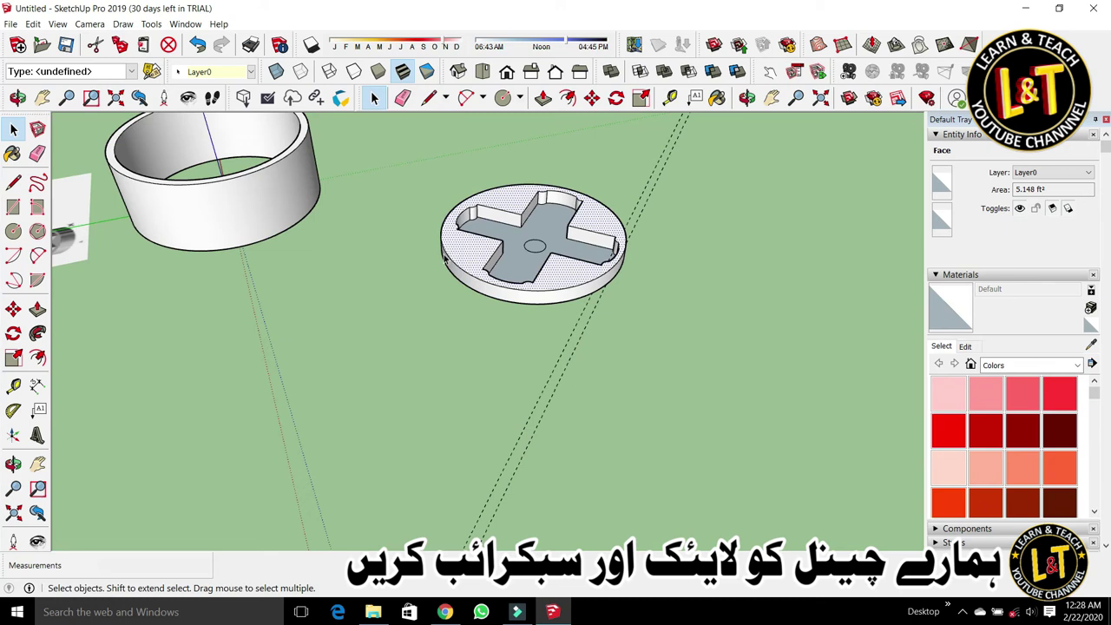
pyautogui.press('Escape')
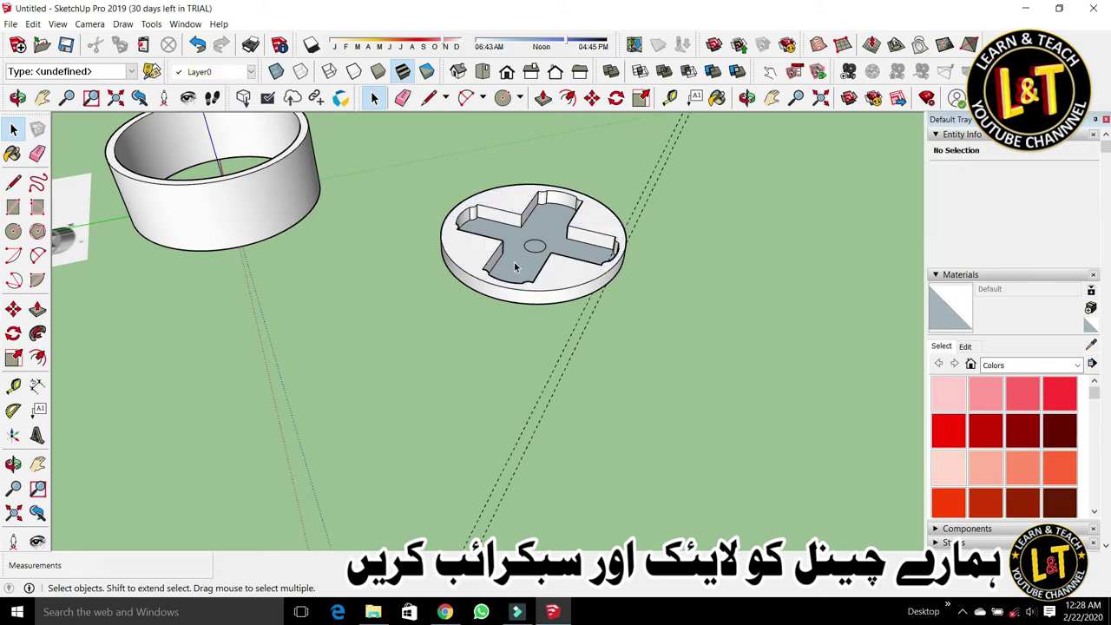
# Step: Try raising the cross face by about 9 inches above the disc, and undo both extrusions
pyautogui.press('p')
pyautogui.click(534, 246)
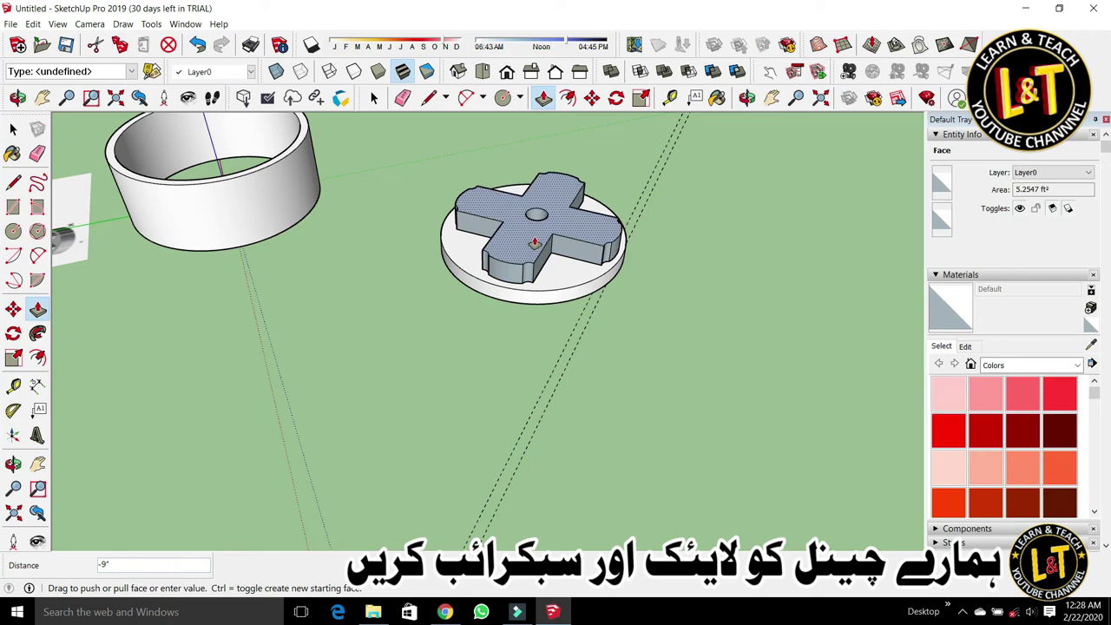
pyautogui.moveTo(315, 345); pyautogui.dragTo(434, 405, button='middle')
pyautogui.moveTo(558, 384); pyautogui.dragTo(434, 471, button='middle')
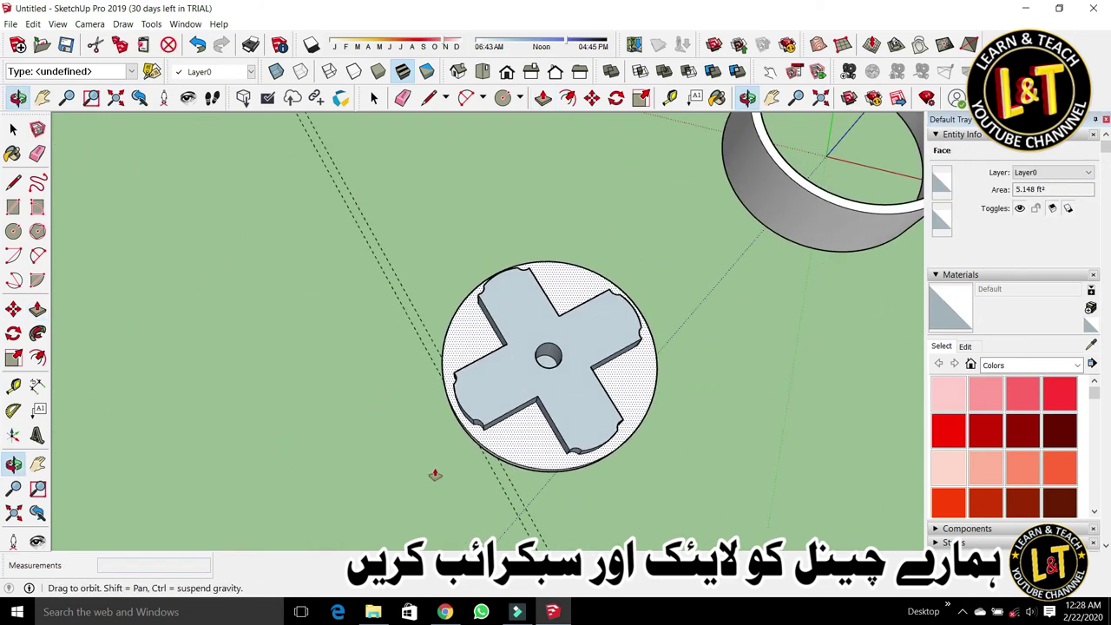
pyautogui.press('p')
pyautogui.hotkey('ctrl', 'z')
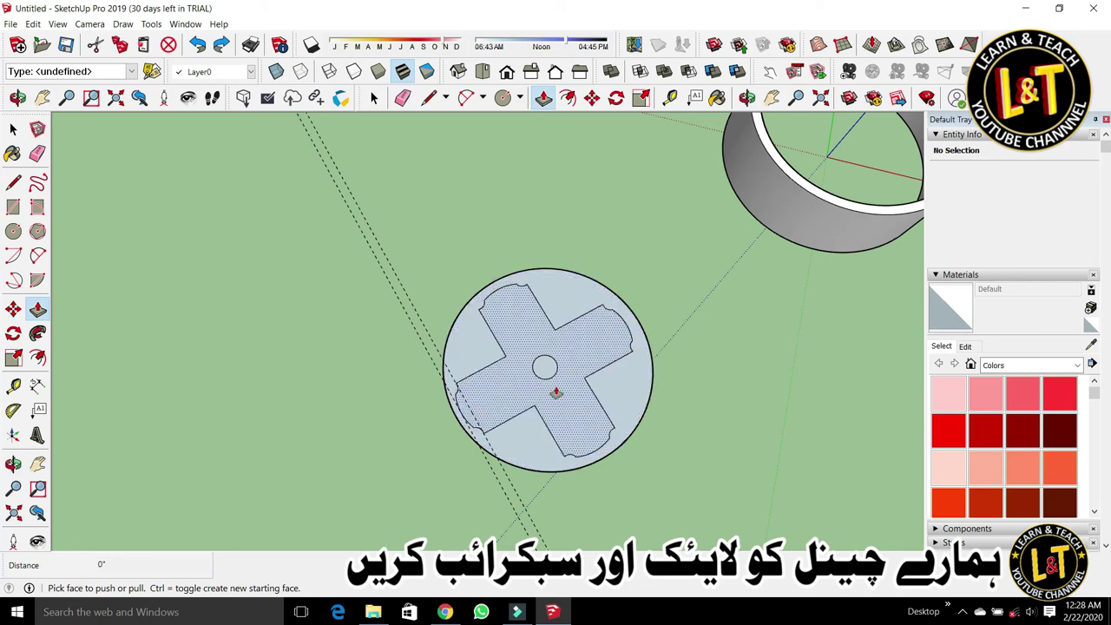
# Step: Hide the face inside the small centre circle so the cross has an open hole
pyautogui.press('space')
pyautogui.rightClick(542, 370)
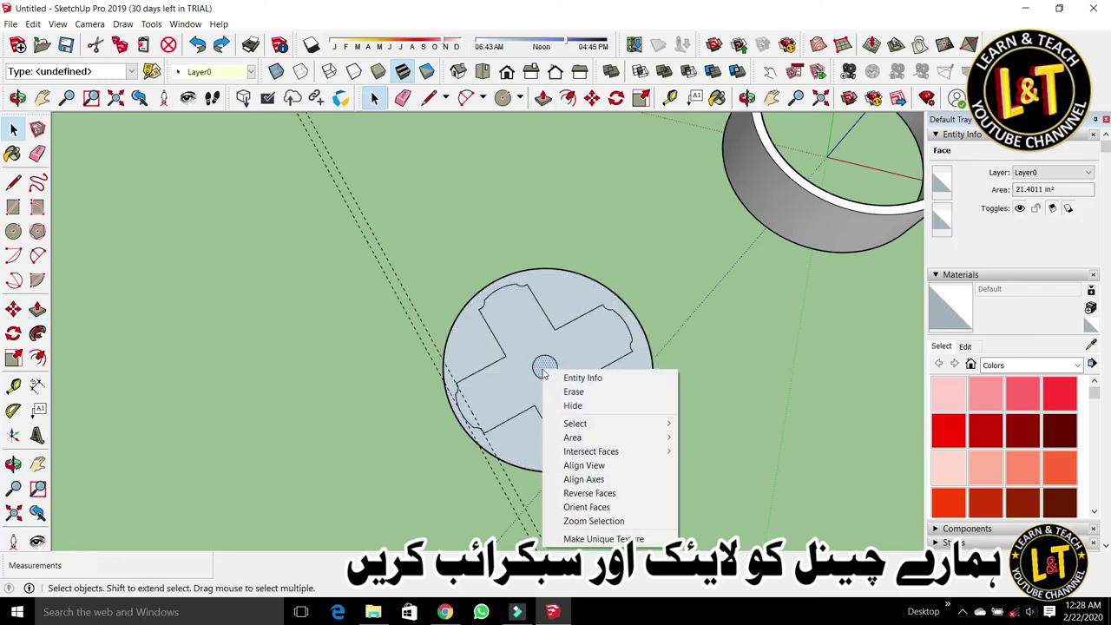
pyautogui.click(572, 406)
pyautogui.moveTo(568, 392)
pyautogui.mouseDown(button='middle')
pyautogui.moveTo(603, 377)
pyautogui.moveTo(557, 397)
pyautogui.mouseUp(button='middle')
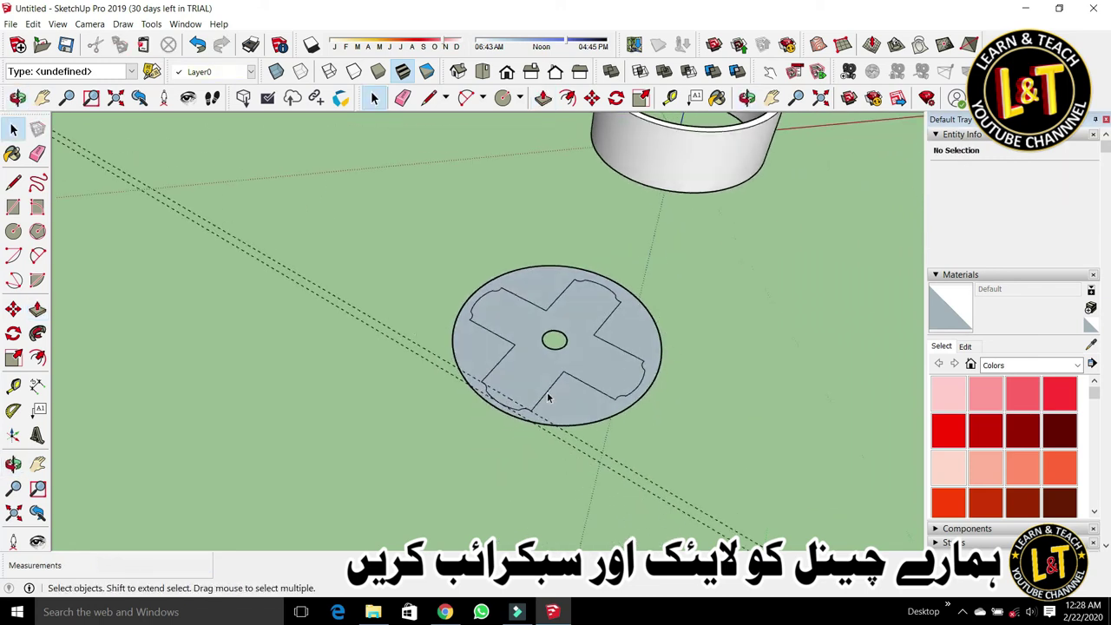
# Step: Extrude the cross face upward from the flat disc with Push/Pull
pyautogui.press('o')
pyautogui.press('space')
pyautogui.click(543, 97)
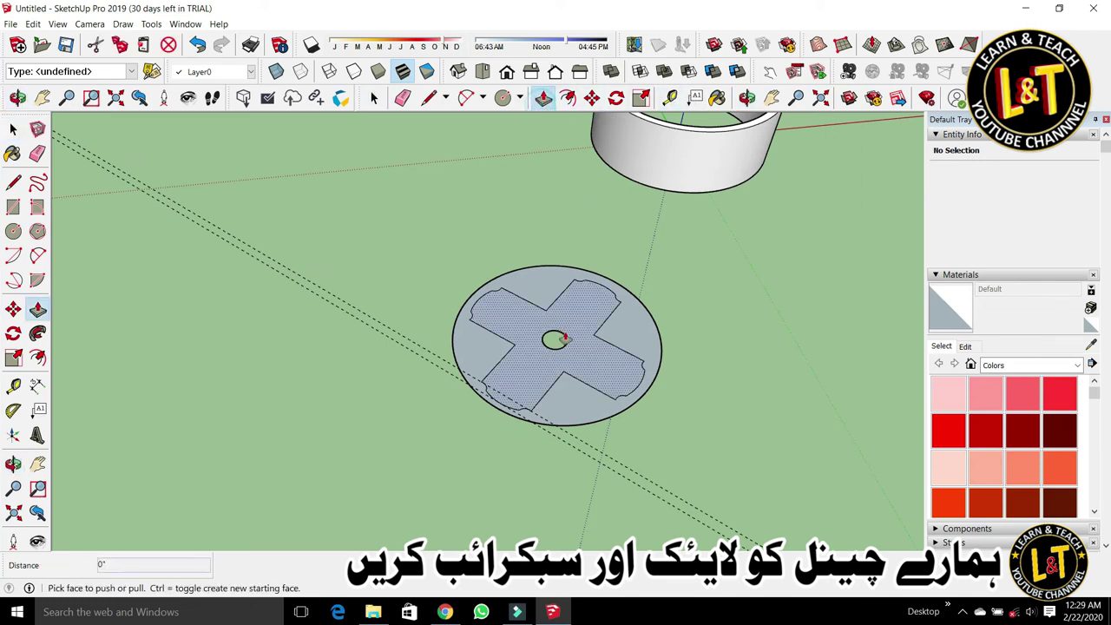
pyautogui.moveTo(578, 353); pyautogui.dragTo(608, 325)
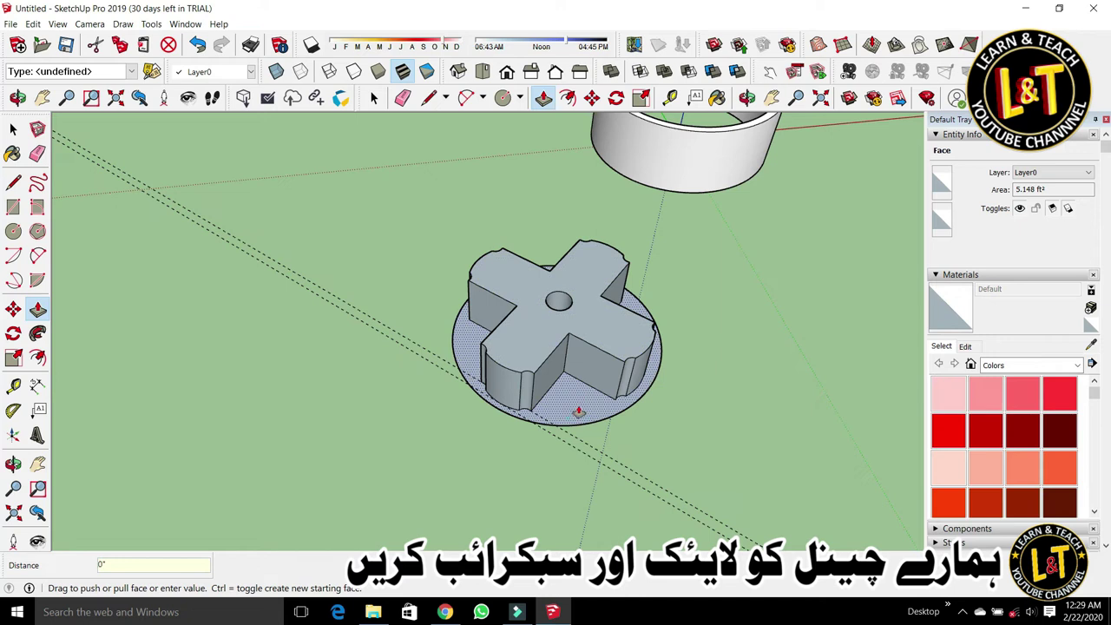
# Step: Extrude the disc face around the cross, setting the distance to 2 inches
pyautogui.moveTo(578, 412); pyautogui.dragTo(584, 412)
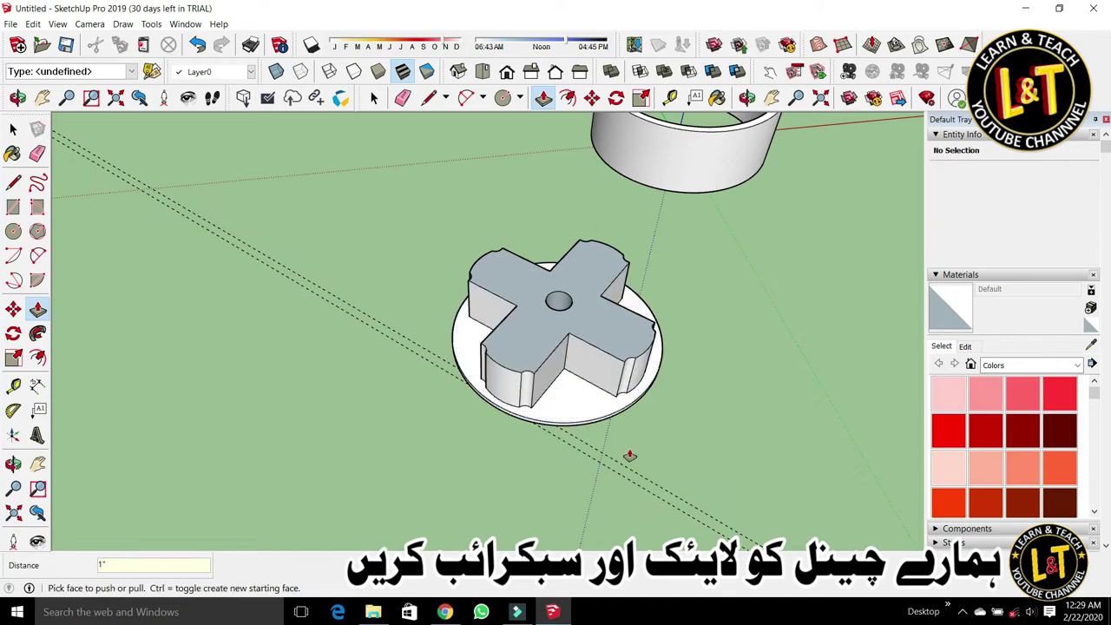
pyautogui.write('2')
pyautogui.press('Return')
# Step: Raise the cross's top face by about 5 more inches with Push/Pull
pyautogui.moveTo(541, 454); pyautogui.dragTo(537, 382, button='middle')
pyautogui.moveTo(577, 276); pyautogui.dragTo(556, 292)
pyautogui.moveTo(557, 292); pyautogui.dragTo(478, 372, button='middle')
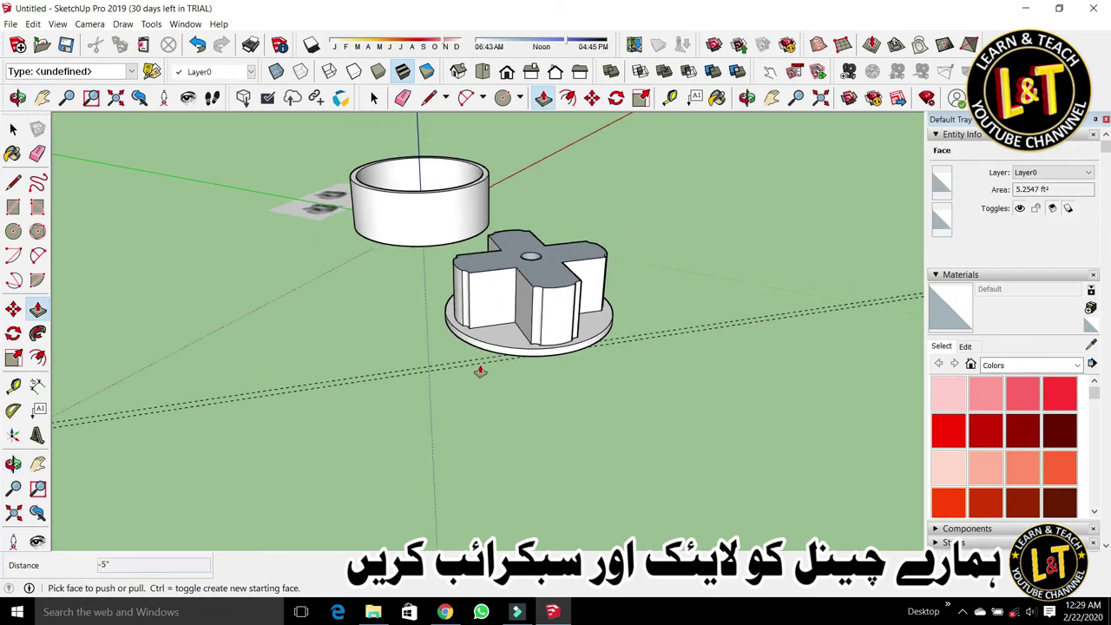
pyautogui.press('space')
# Step: Select the whole cross and its base disc and make them into one group
pyautogui.moveTo(551, 377)
pyautogui.mouseDown(button='middle')
pyautogui.moveTo(323, 478)
pyautogui.moveTo(473, 358)
pyautogui.mouseUp(button='middle')
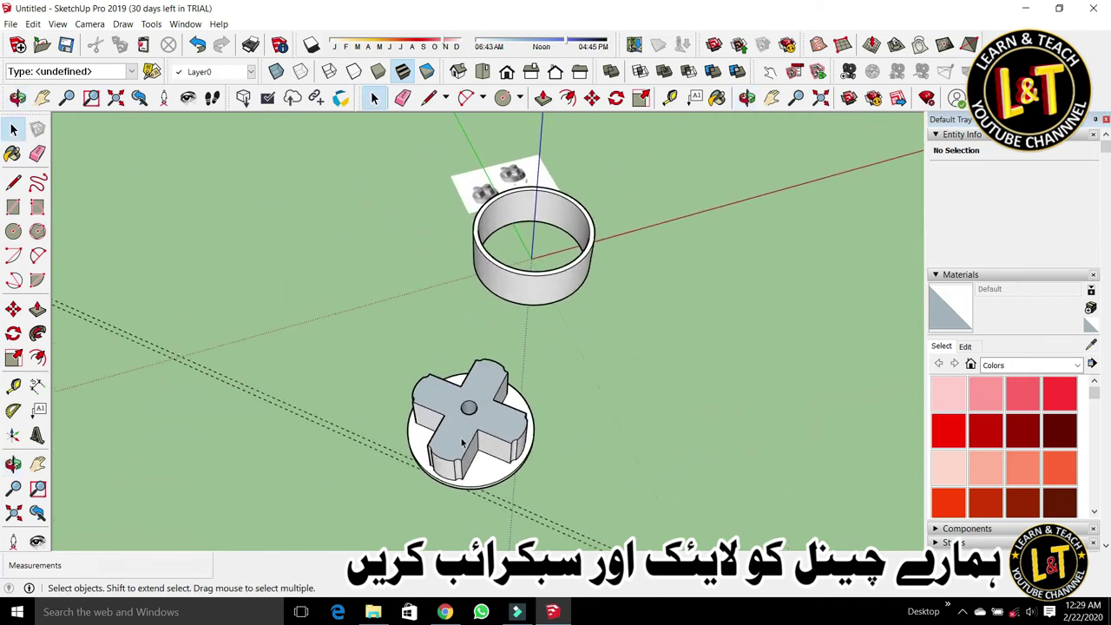
pyautogui.scroll(-2, 429, 365)
pyautogui.moveTo(608, 520); pyautogui.dragTo(607, 519)
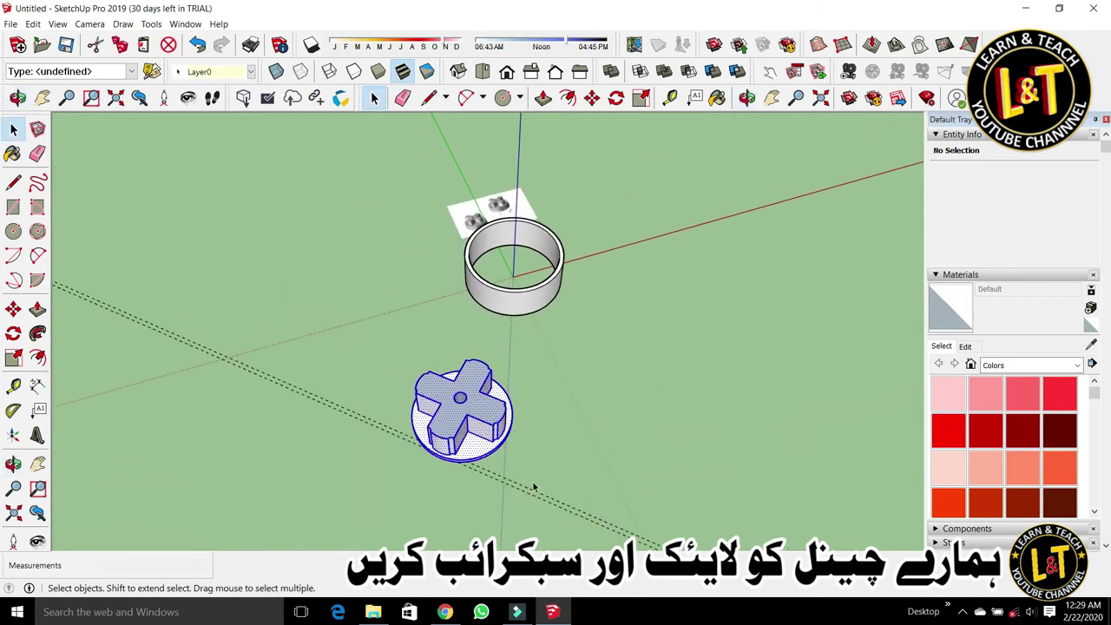
pyautogui.scroll(3, 373, 466)
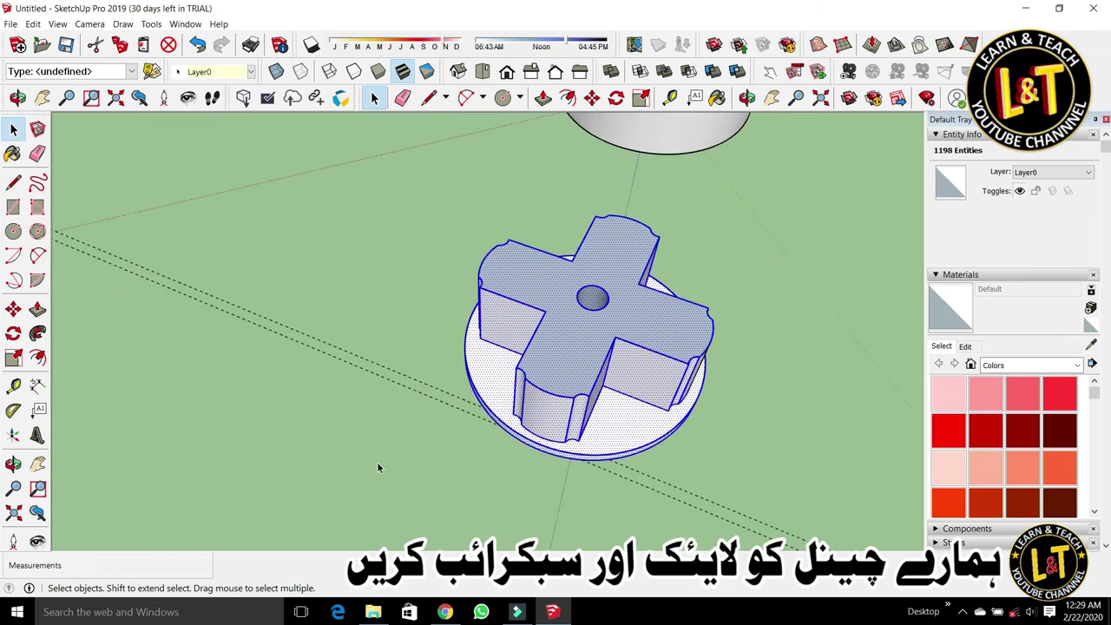
pyautogui.scroll(-2, 378, 464)
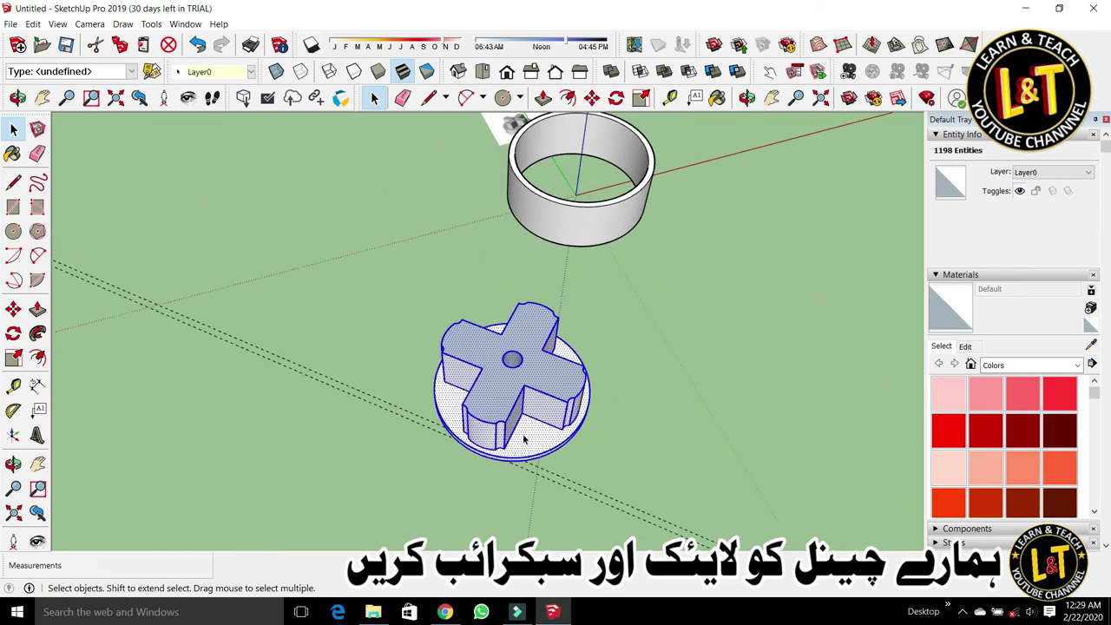
pyautogui.scroll(-1, 524, 439)
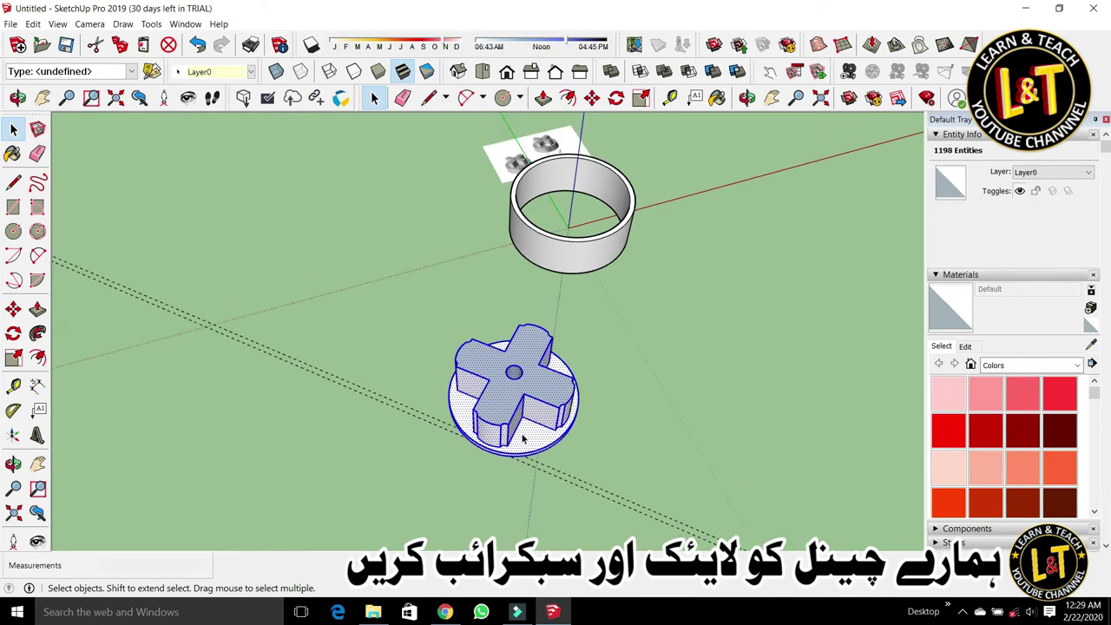
pyautogui.rightClick(537, 382)
pyautogui.click(573, 256)
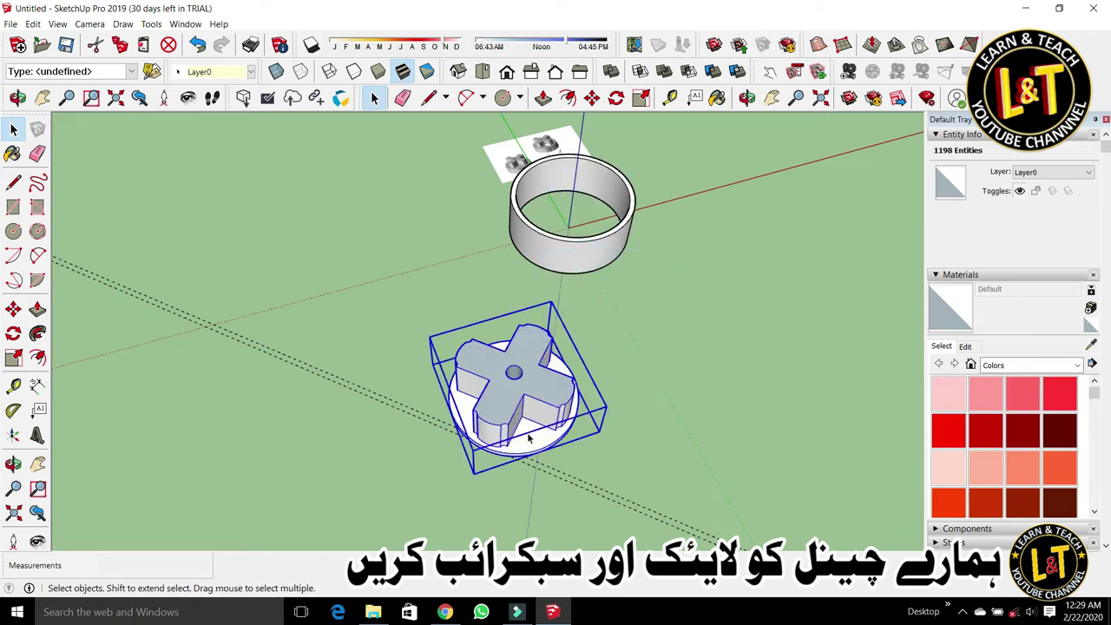
# Step: Select all the connected geometry of the hollow ring and make it a group
pyautogui.moveTo(528, 438); pyautogui.dragTo(616, 410, button='middle')
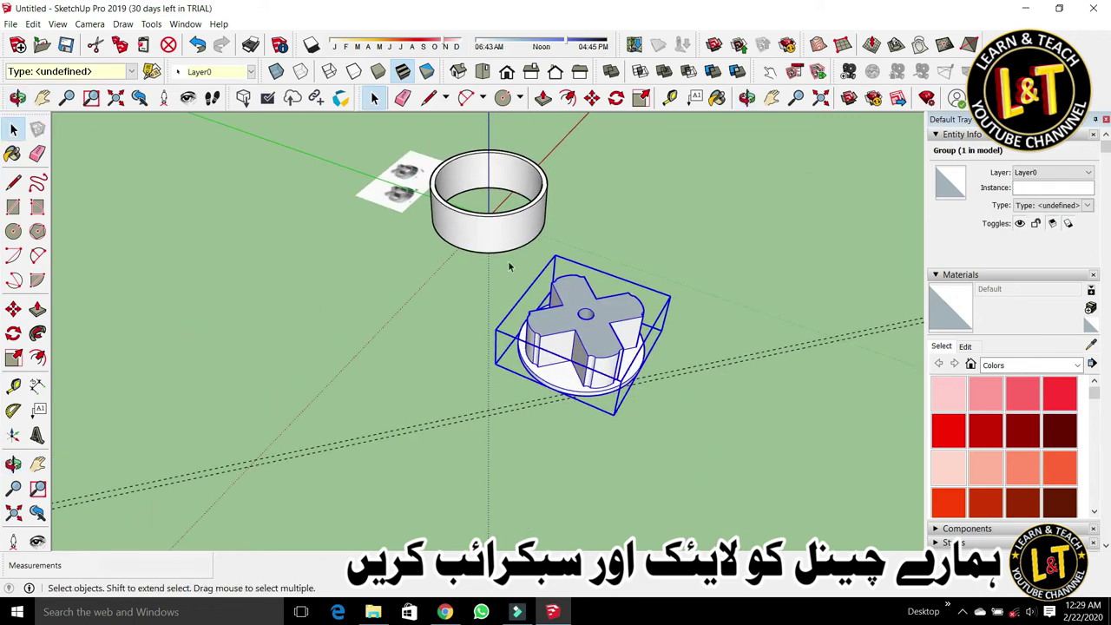
pyautogui.click(502, 246)
pyautogui.tripleClick(502, 244)
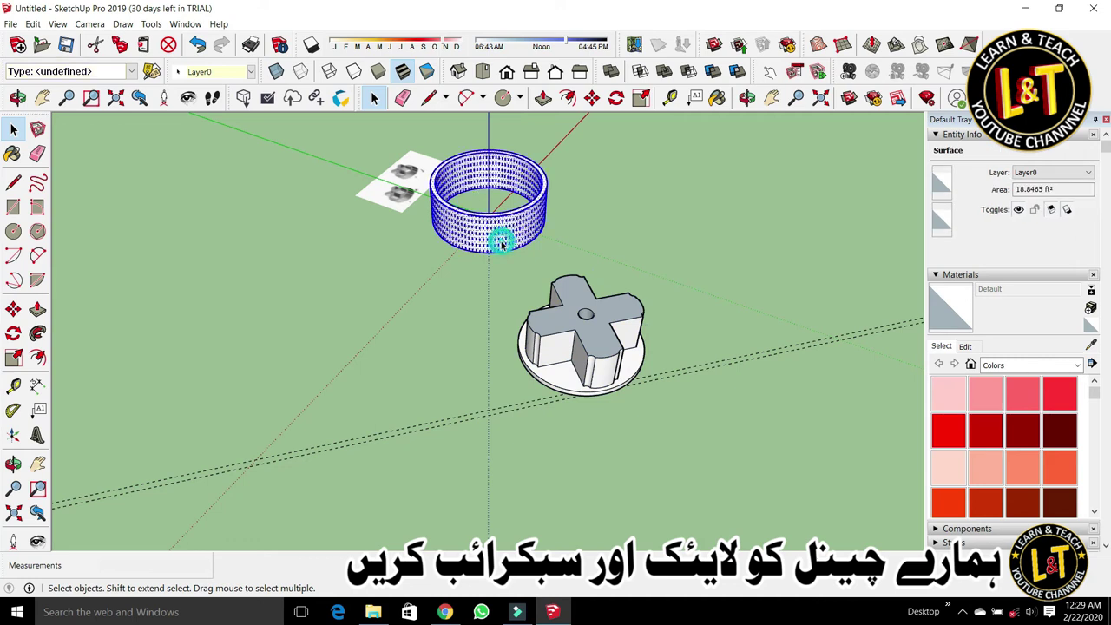
pyautogui.rightClick(503, 248)
pyautogui.click(566, 351)
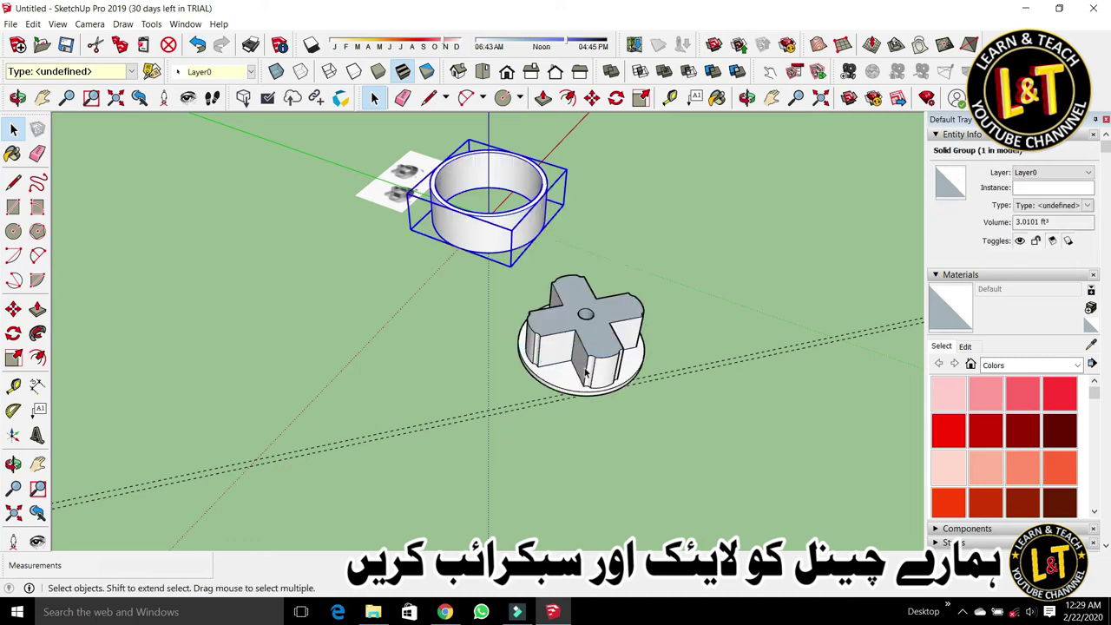
# Step: Move the cross group onto the hollow ring, seating its base disc centred in the ring's upper opening
pyautogui.click(614, 401)
pyautogui.press('m')
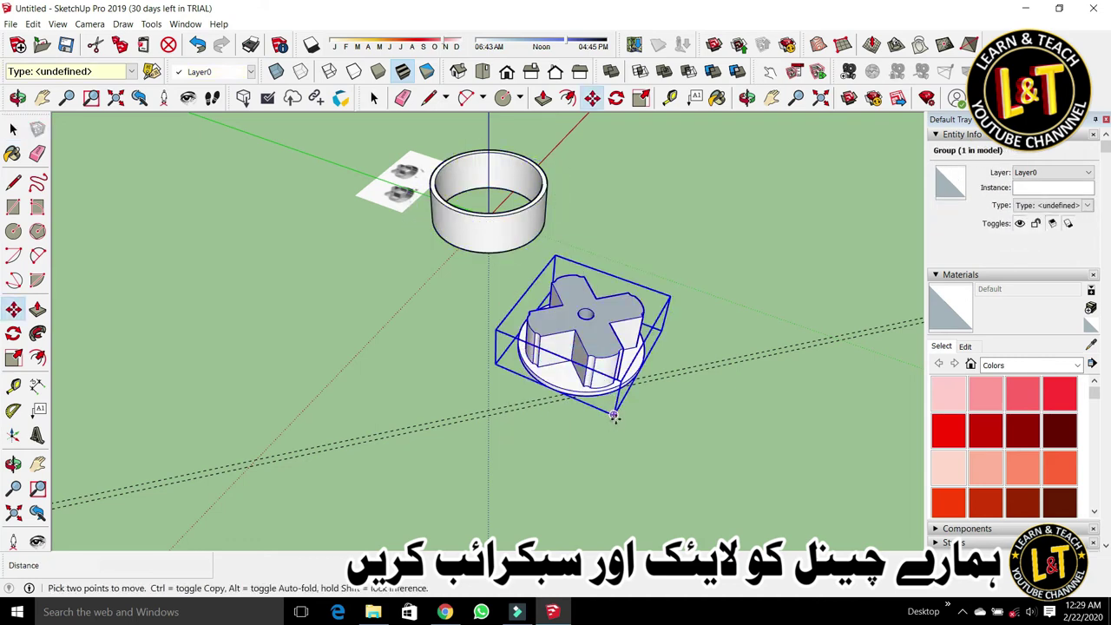
pyautogui.click(614, 416)
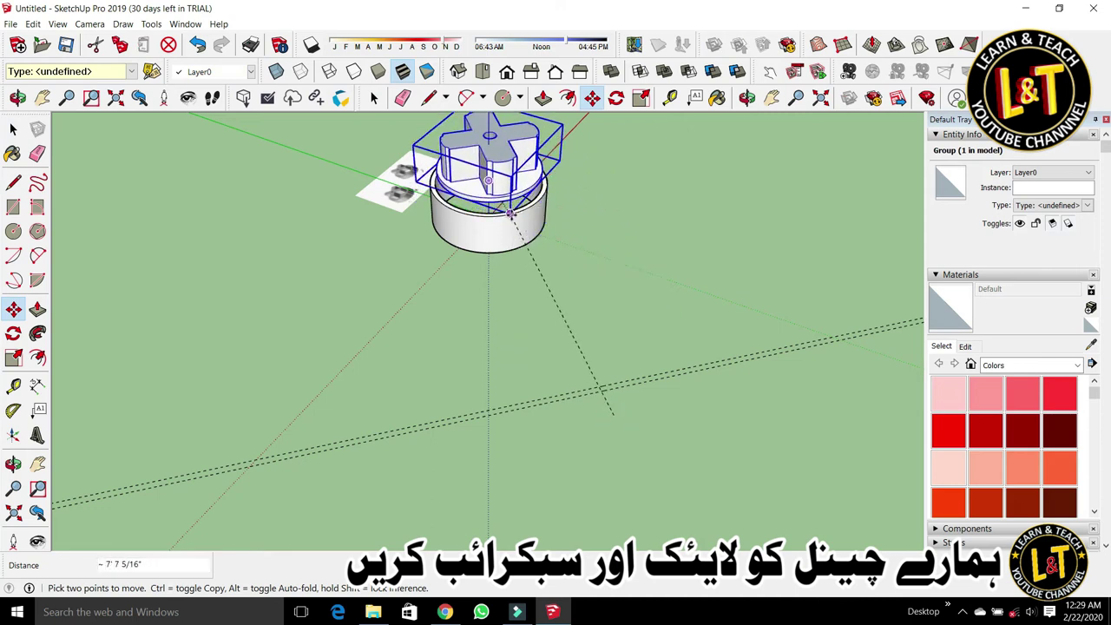
pyautogui.click(676, 304)
pyautogui.click(643, 292)
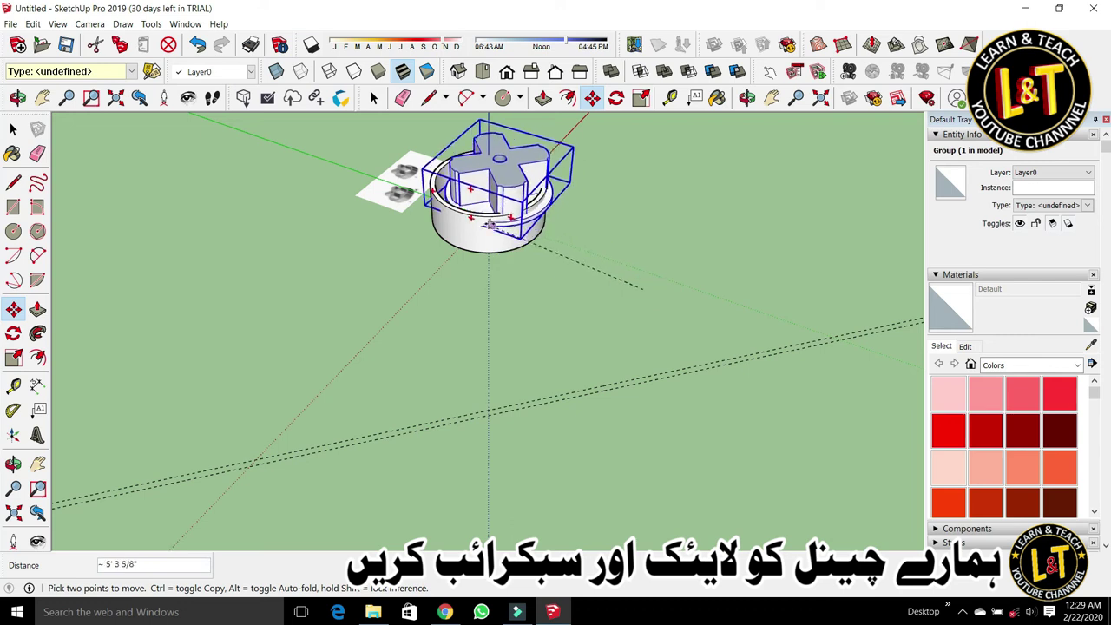
pyautogui.scroll(4, 480, 215)
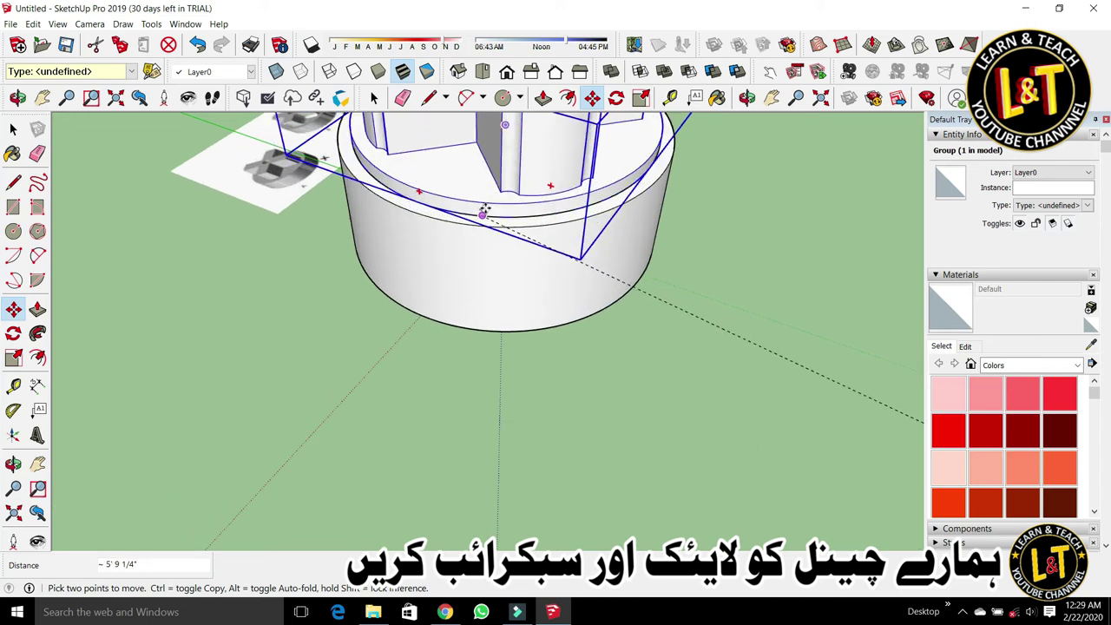
pyautogui.moveTo(451, 273); pyautogui.dragTo(486, 326, button='middle')
pyautogui.scroll(-4, 486, 326)
pyautogui.press('space')
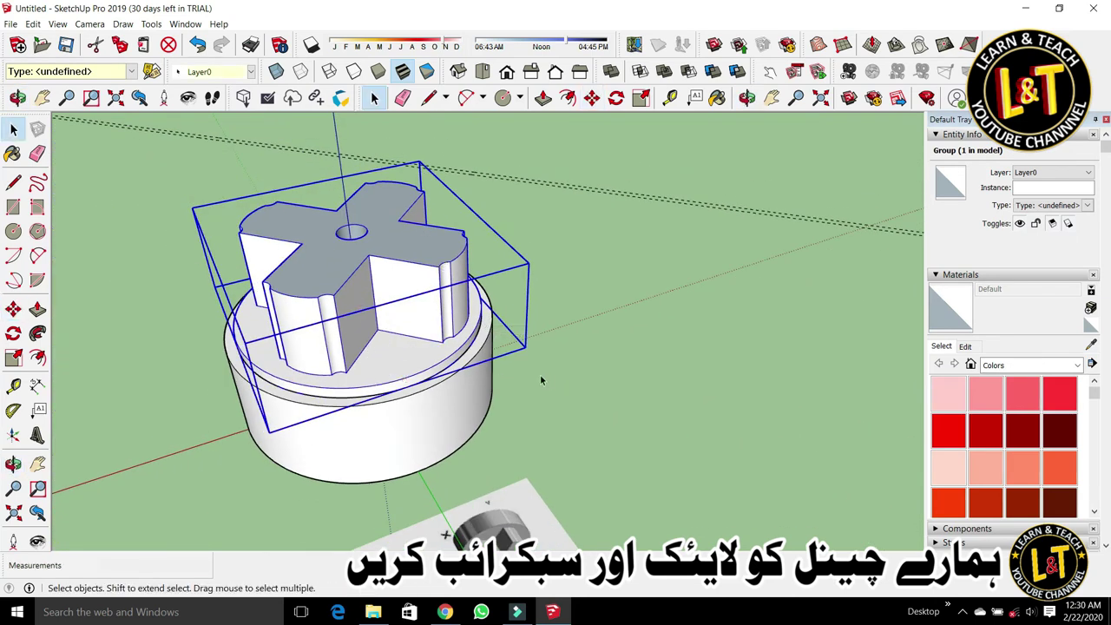
pyautogui.click(540, 374)
# Step: Inside the ring group, raise the top rim face about 2 inches with Push/Pull, flush with the cross's base disc
pyautogui.moveTo(540, 374); pyautogui.dragTo(377, 473, button='middle')
pyautogui.scroll(-2, 377, 473)
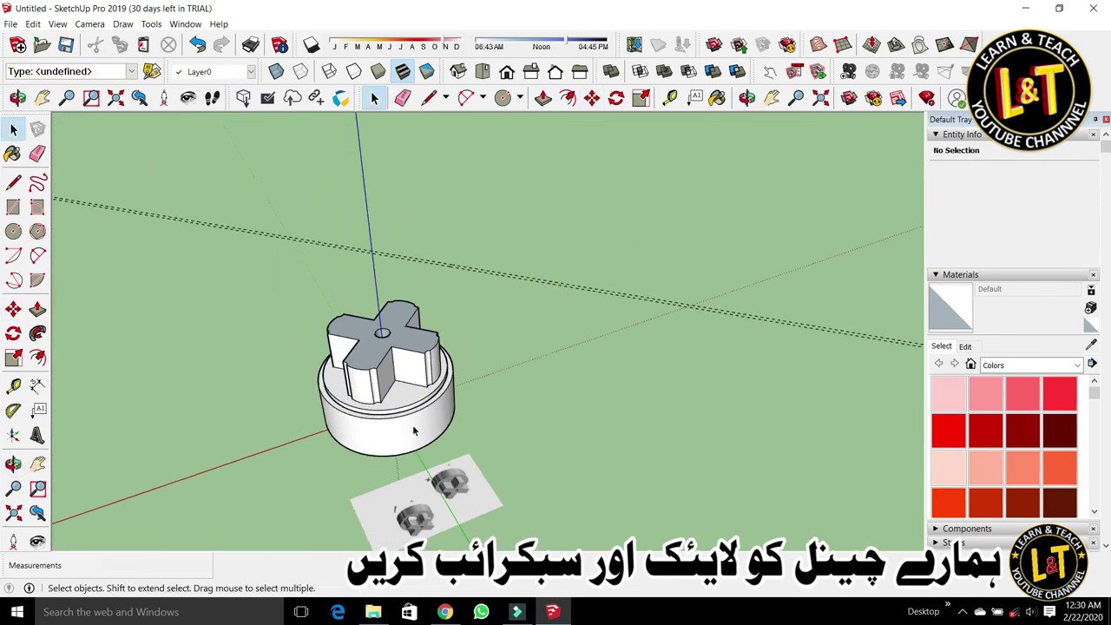
pyautogui.moveTo(415, 431); pyautogui.dragTo(738, 410, button='middle')
pyautogui.scroll(2, 253, 551)
pyautogui.scroll(3, 428, 466)
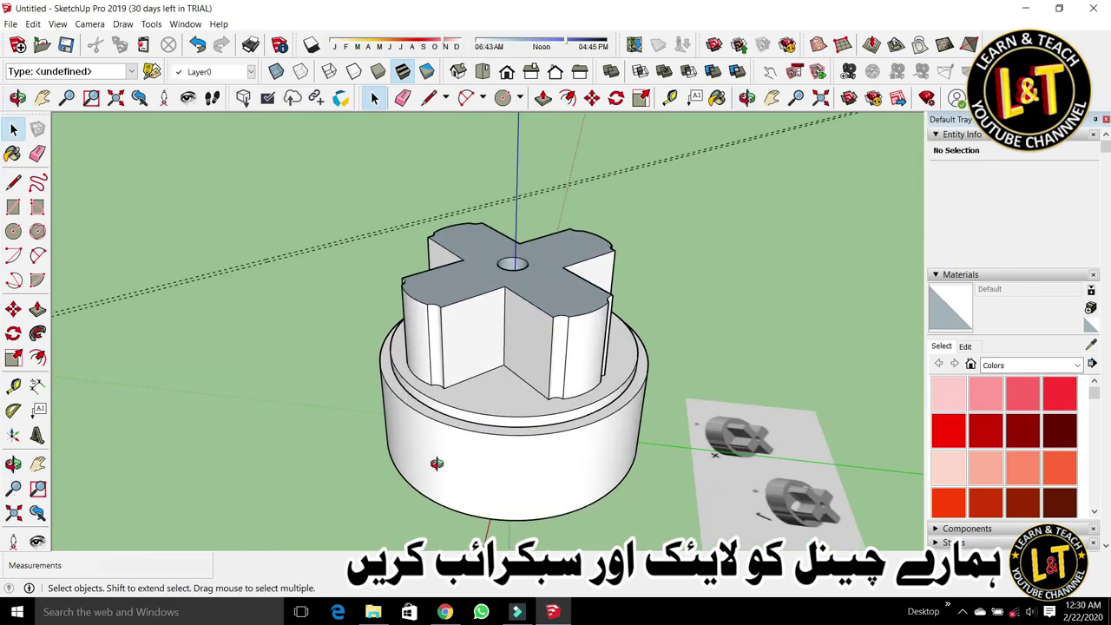
pyautogui.moveTo(440, 463); pyautogui.dragTo(555, 501, button='middle')
pyautogui.scroll(2, 513, 449)
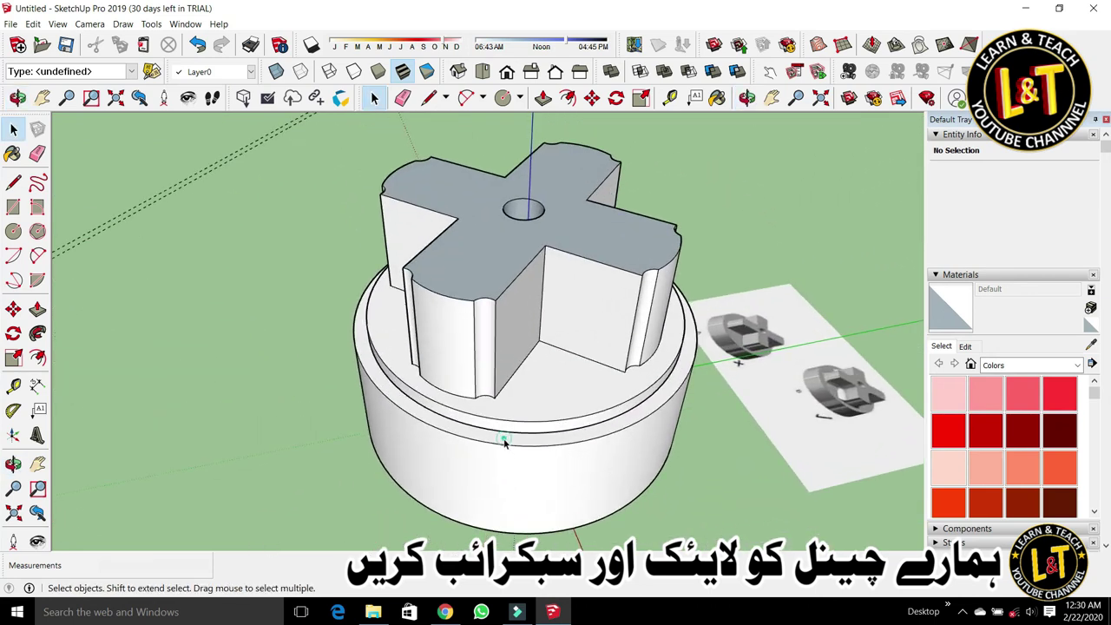
pyautogui.click(504, 441)
pyautogui.doubleClick(502, 443)
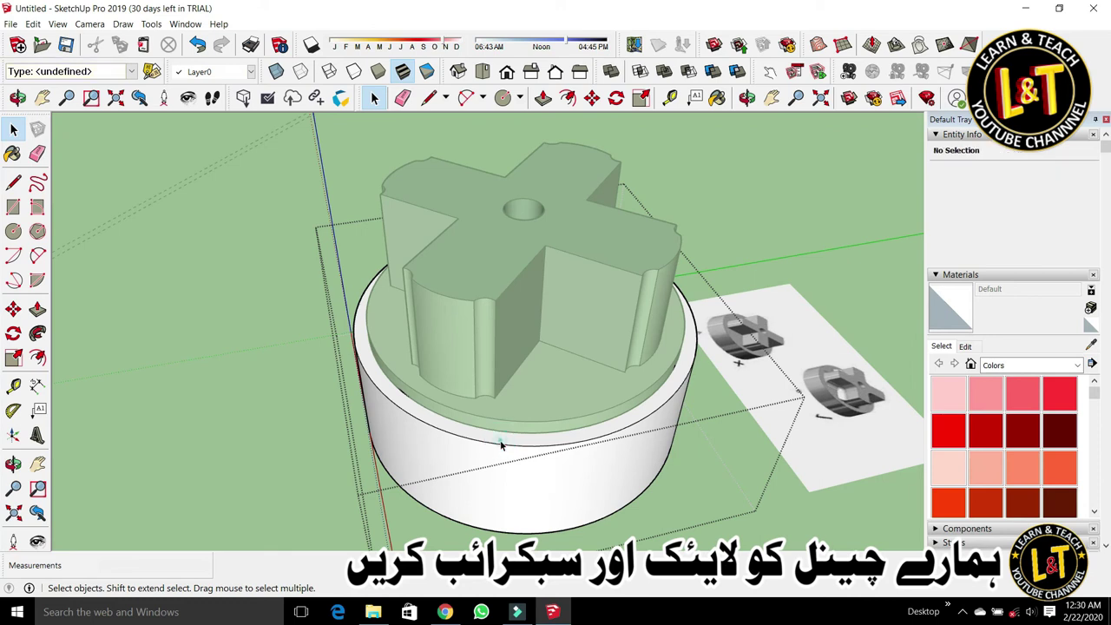
pyautogui.click(501, 445)
pyautogui.press('p')
pyautogui.click(502, 446)
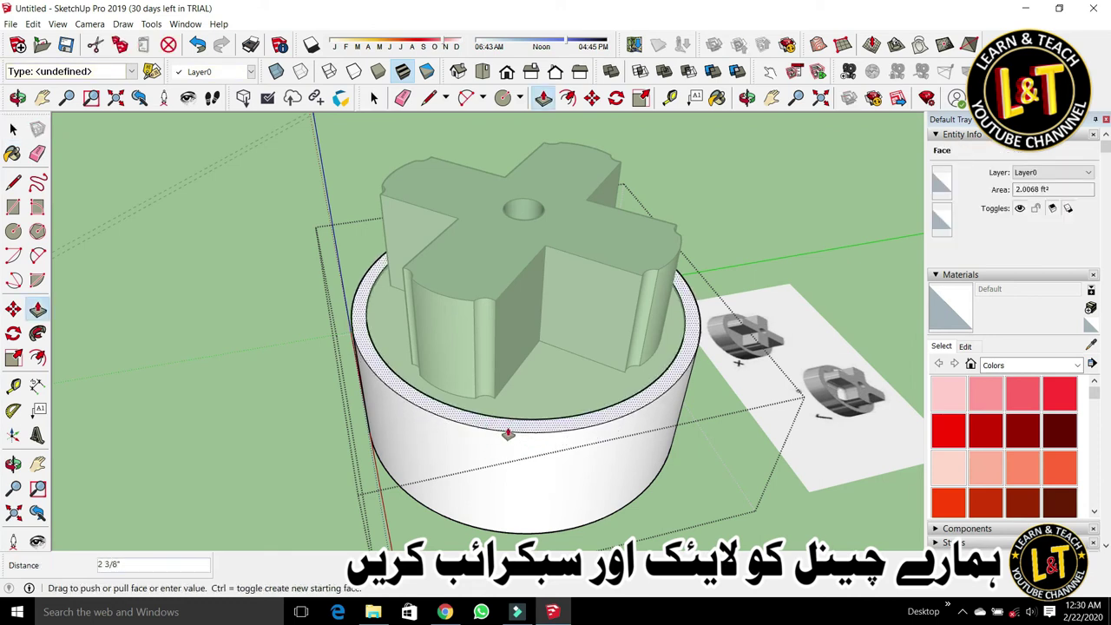
pyautogui.click(513, 438)
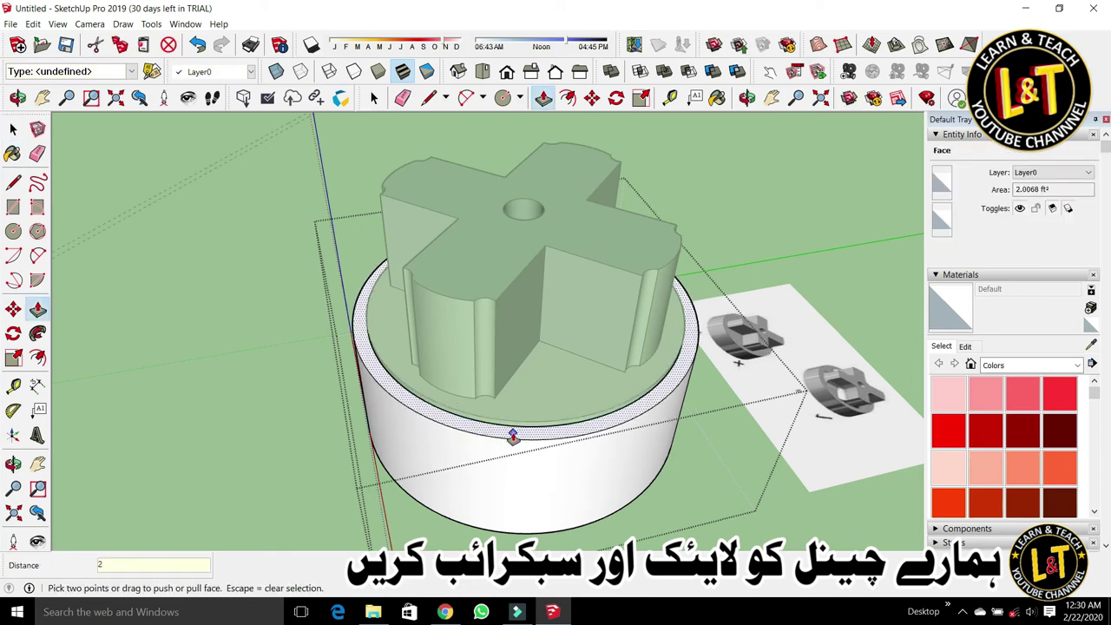
pyautogui.click(513, 436)
pyautogui.press('space')
pyautogui.click(300, 477)
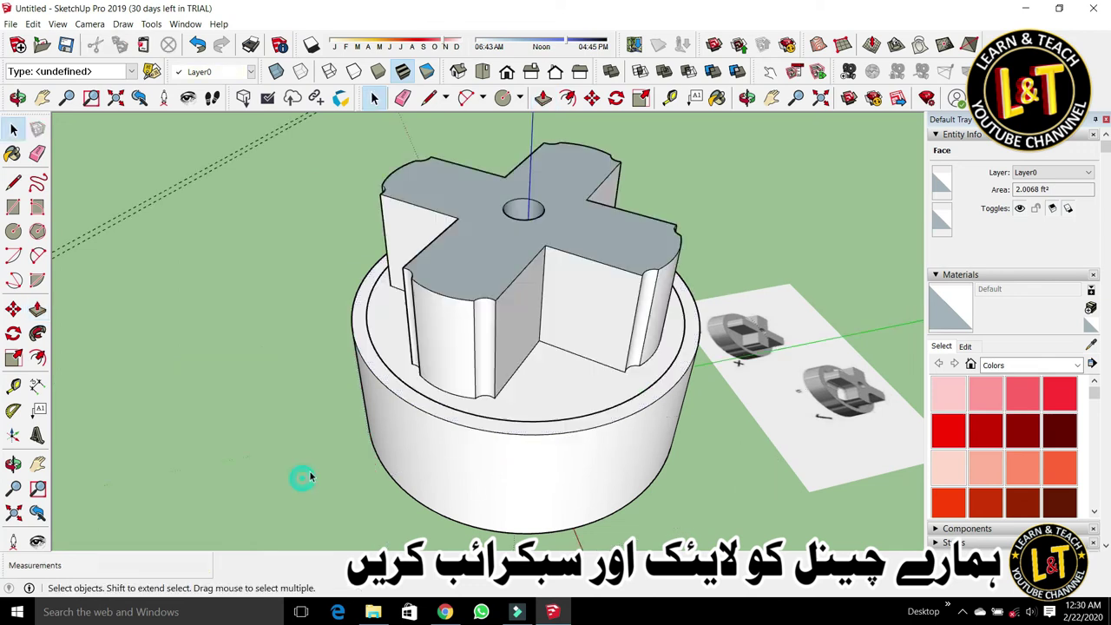
# Step: Inside the ring group, push the bottom rim face upward with Push/Pull to shorten the ring's wall
pyautogui.scroll(-3, 306, 466)
pyautogui.moveTo(306, 466); pyautogui.dragTo(479, 347, button='middle')
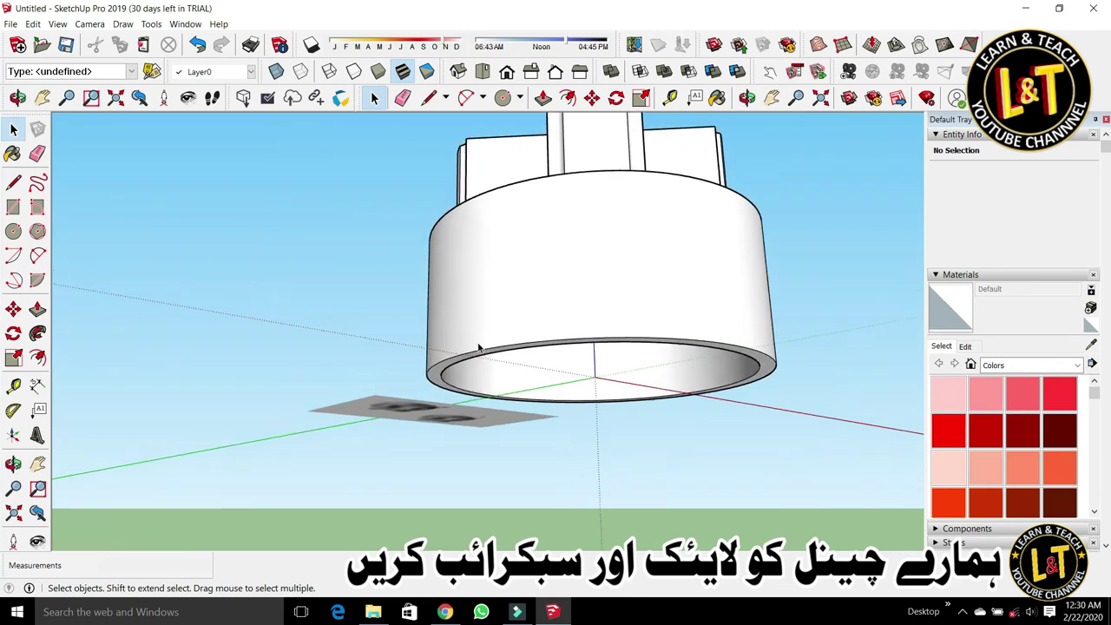
pyautogui.scroll(2, 478, 347)
pyautogui.click(450, 373)
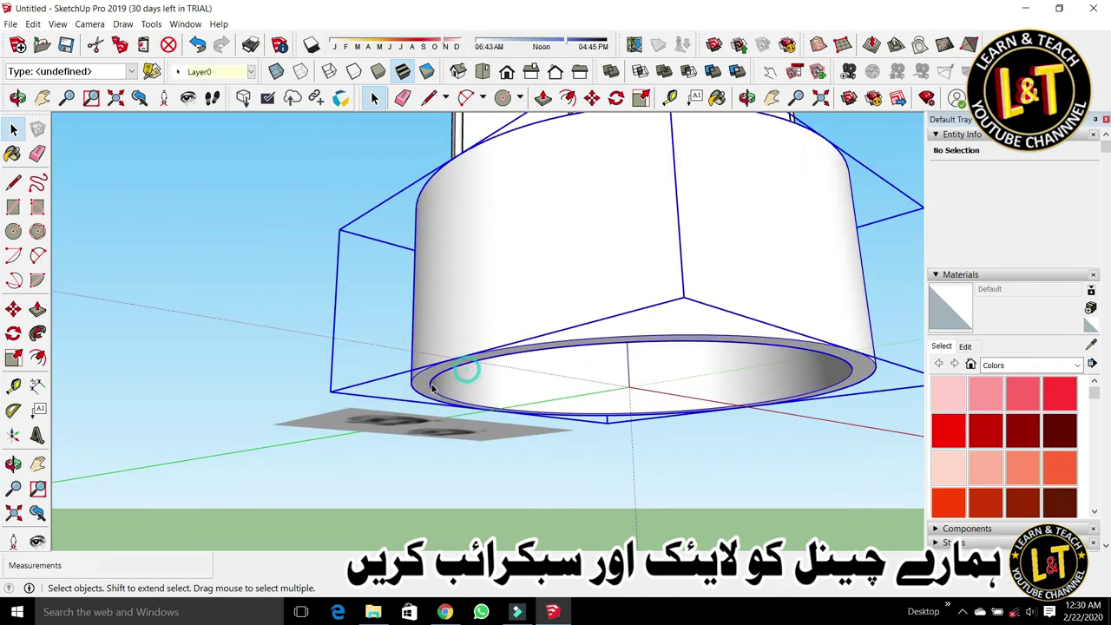
pyautogui.doubleClick(428, 380)
pyautogui.click(427, 381)
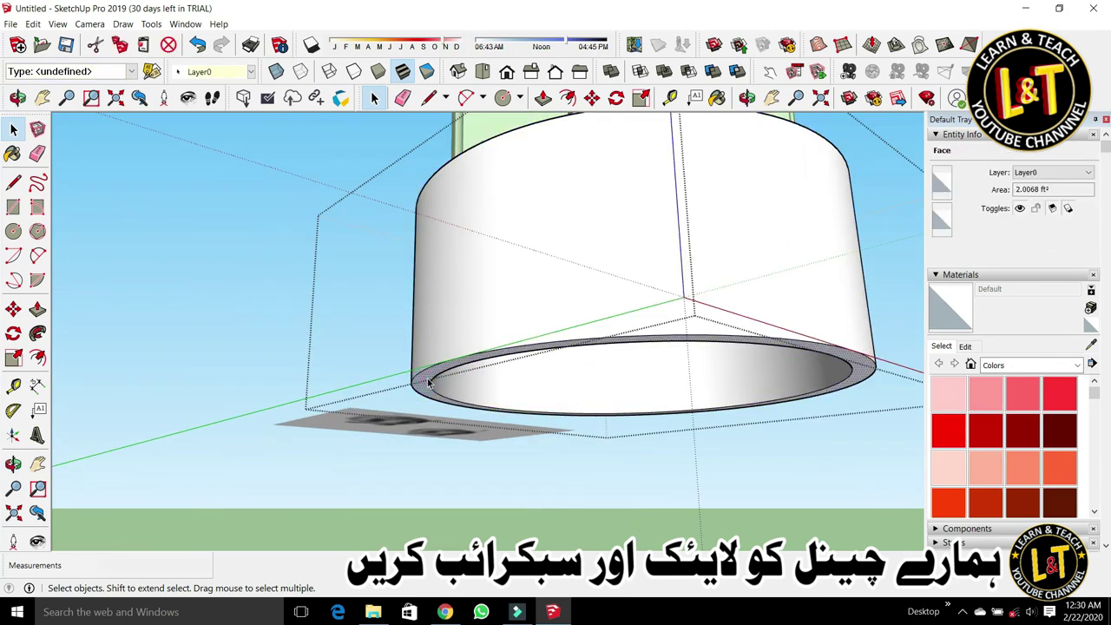
pyautogui.press('p')
pyautogui.moveTo(427, 380); pyautogui.dragTo(454, 311)
pyautogui.press('space')
pyautogui.click(323, 383)
# Step: Explode both the cross group and the ring group into loose geometry
pyautogui.moveTo(584, 333); pyautogui.dragTo(560, 373, button='middle')
pyautogui.moveTo(492, 480); pyautogui.dragTo(634, 339, button='middle')
pyautogui.scroll(2, 638, 335)
pyautogui.click(637, 335)
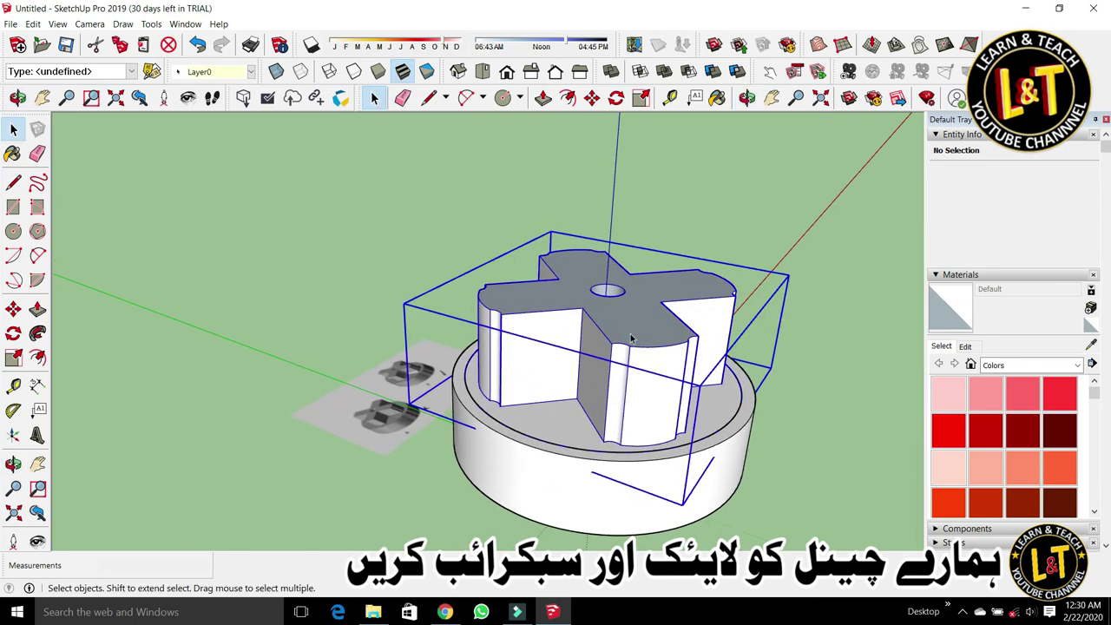
pyautogui.rightClick(616, 407)
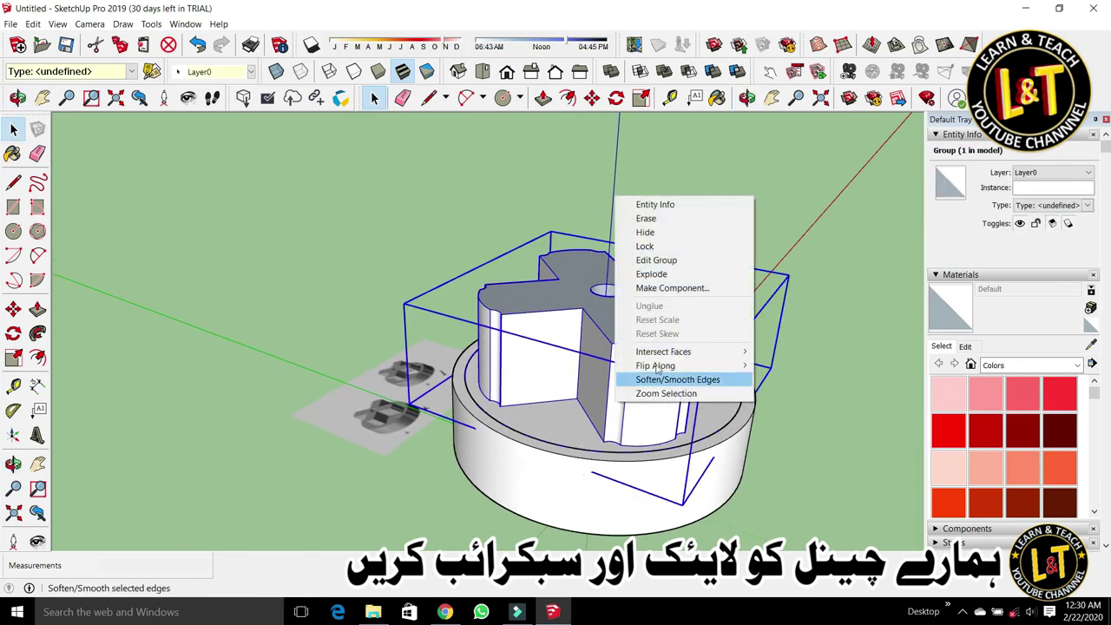
pyautogui.click(669, 274)
pyautogui.click(580, 492)
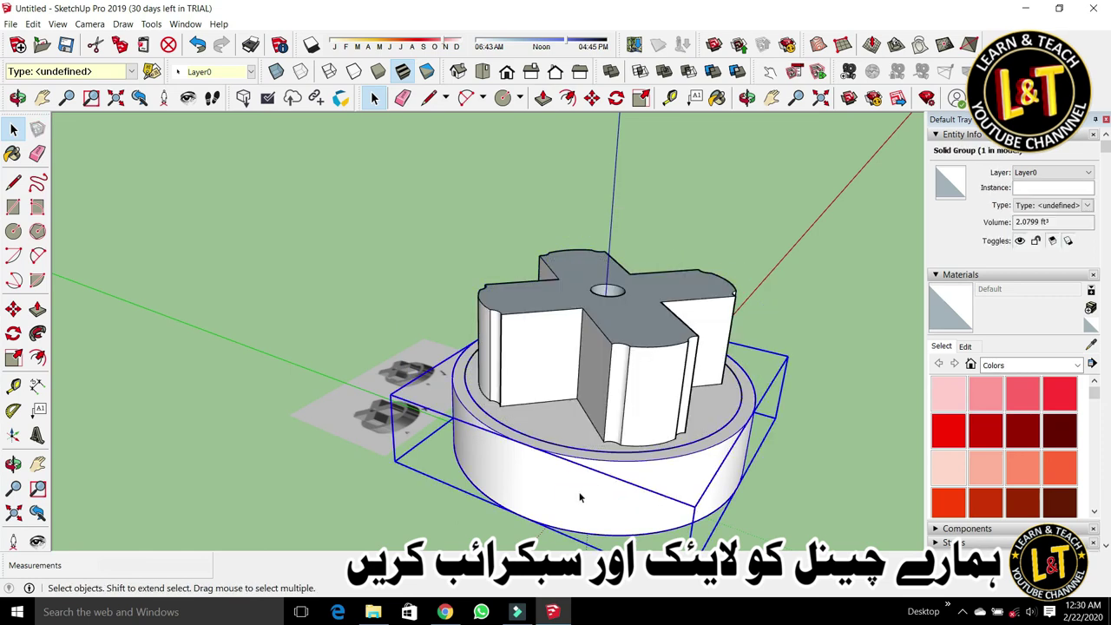
pyautogui.rightClick(580, 493)
pyautogui.click(629, 365)
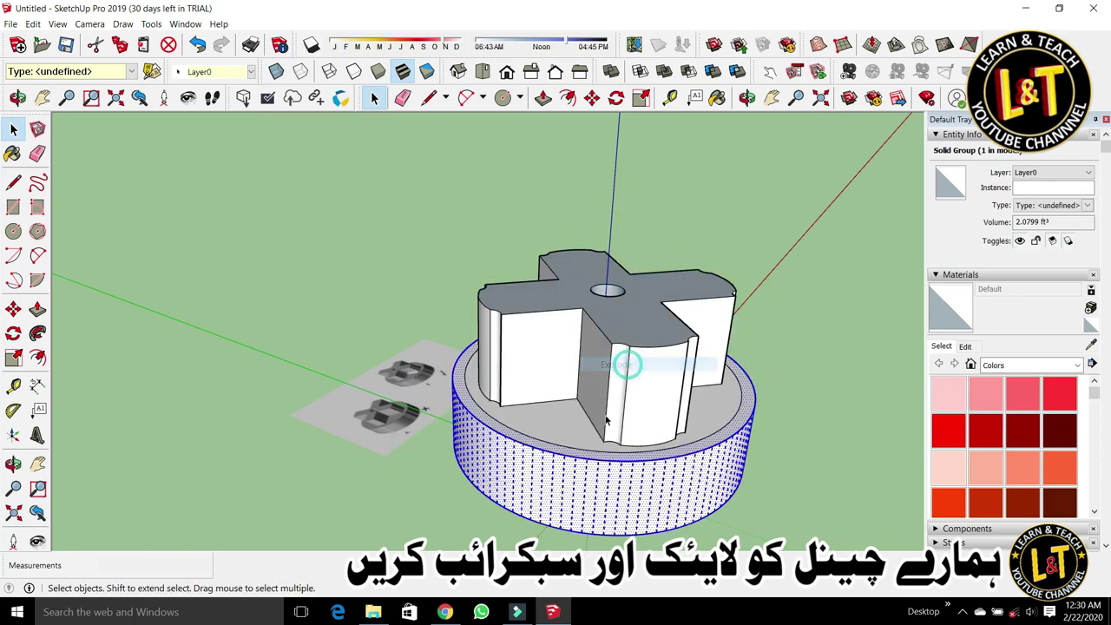
pyautogui.click(479, 521)
# Step: Examine the assembled cross and ring from several sides
pyautogui.scroll(-2, 480, 519)
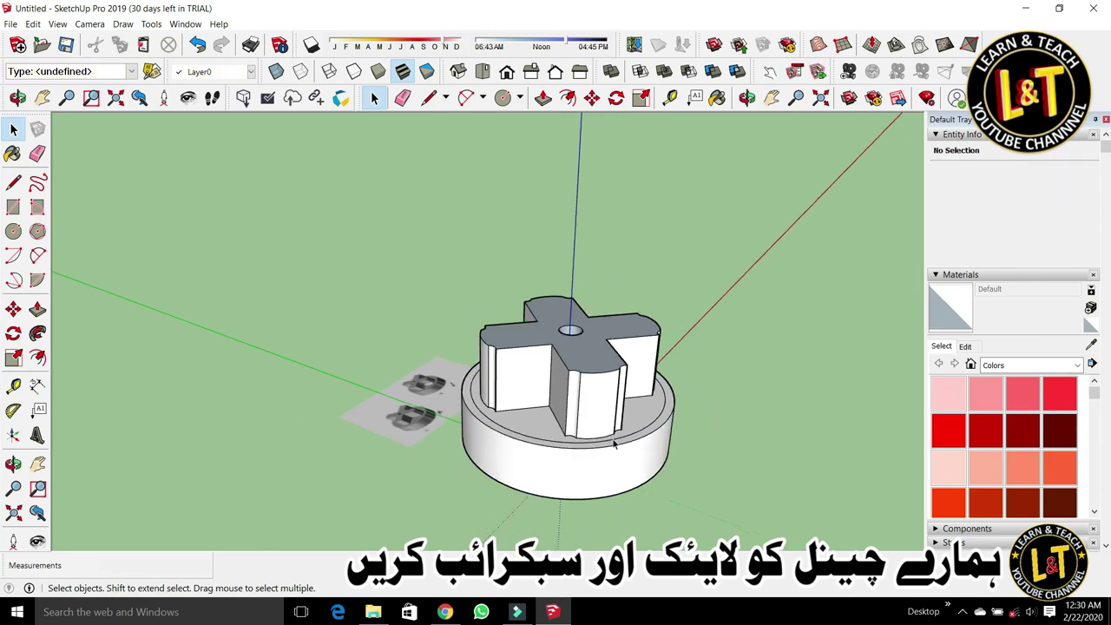
pyautogui.moveTo(615, 447); pyautogui.dragTo(392, 475, button='middle')
pyautogui.scroll(-2, 342, 443)
pyautogui.scroll(2, 473, 415)
pyautogui.scroll(2, 473, 415)
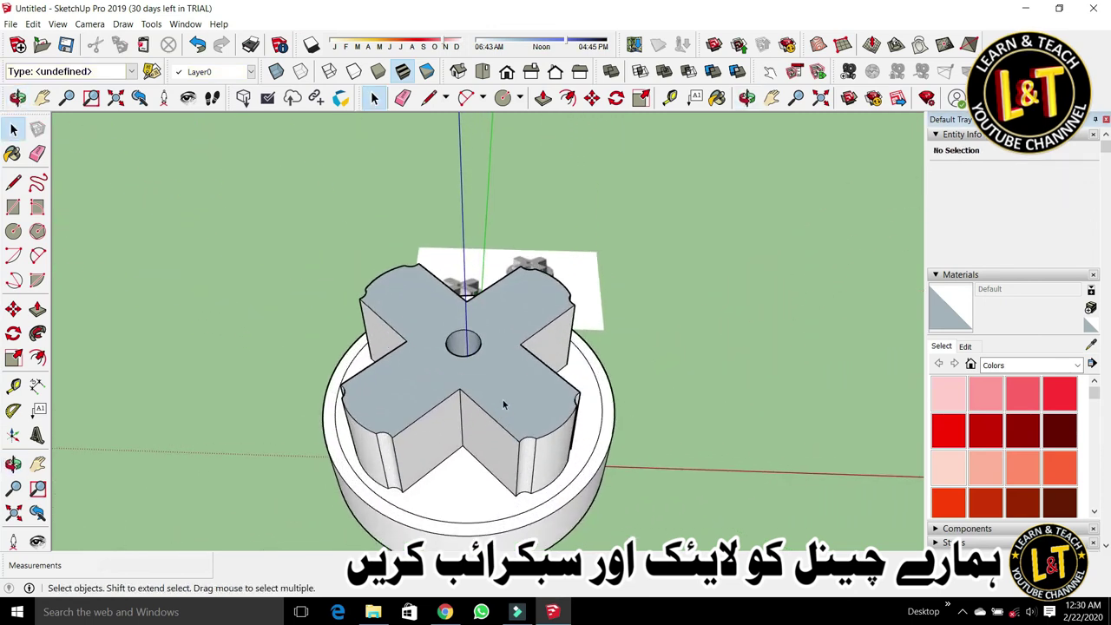
pyautogui.moveTo(503, 400); pyautogui.dragTo(258, 404, button='middle')
pyautogui.moveTo(469, 447); pyautogui.dragTo(434, 408, button='middle')
pyautogui.scroll(-2, 443, 452)
pyautogui.moveTo(444, 452); pyautogui.dragTo(451, 439, button='middle')
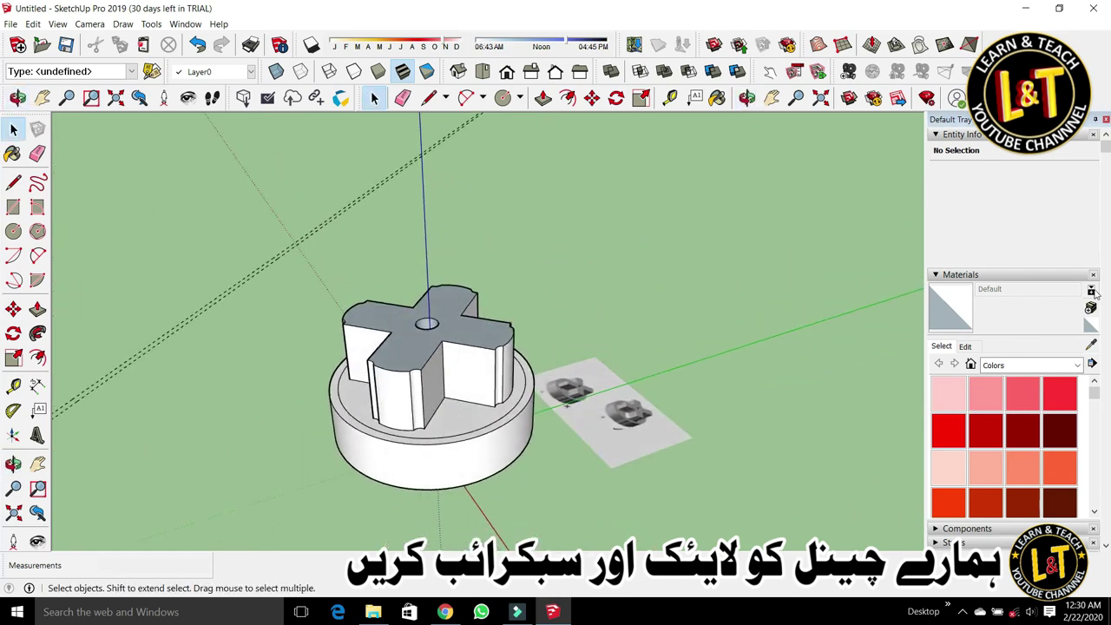
# Step: Choose Color M05 from the Colors materials and paint one side face of the cross with it
pyautogui.click(997, 366)
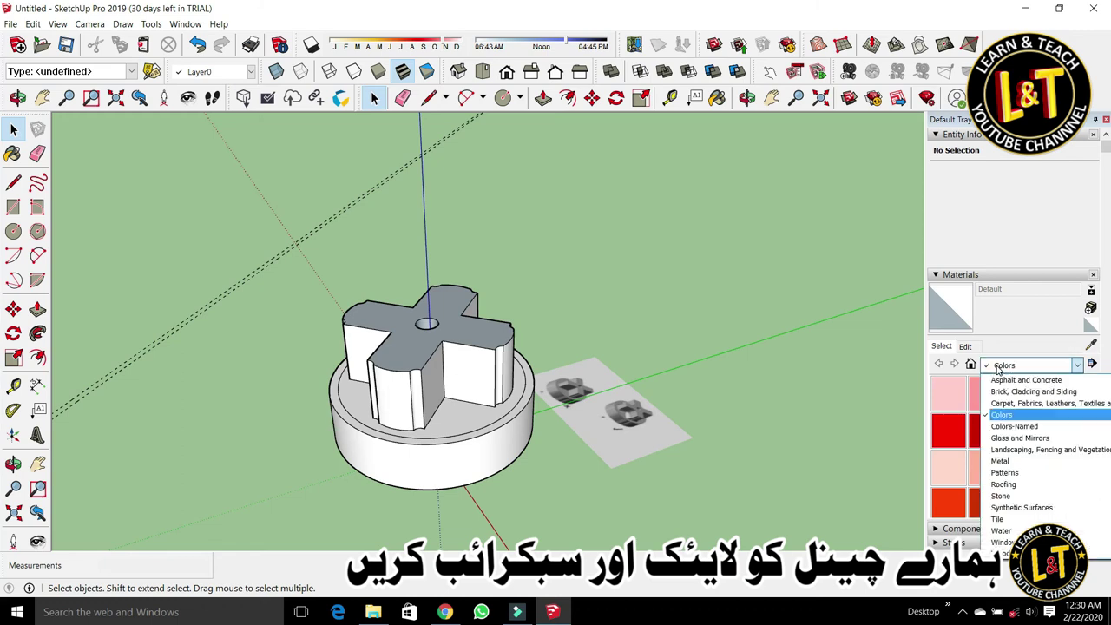
pyautogui.click(997, 366)
pyautogui.click(959, 467)
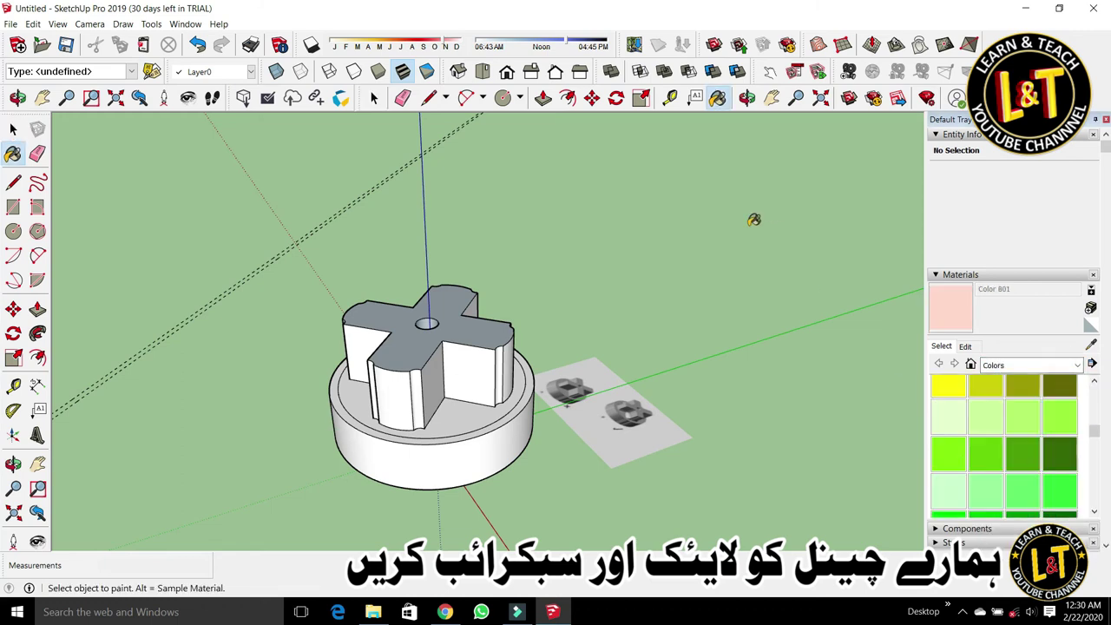
pyautogui.scroll(-8, 977, 463)
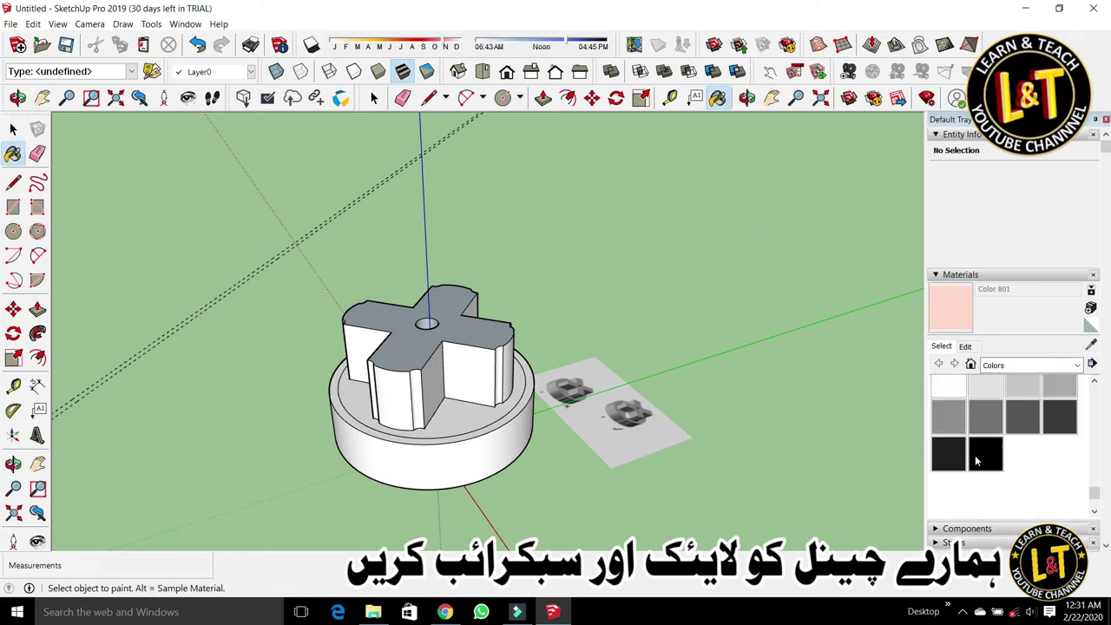
pyautogui.click(994, 416)
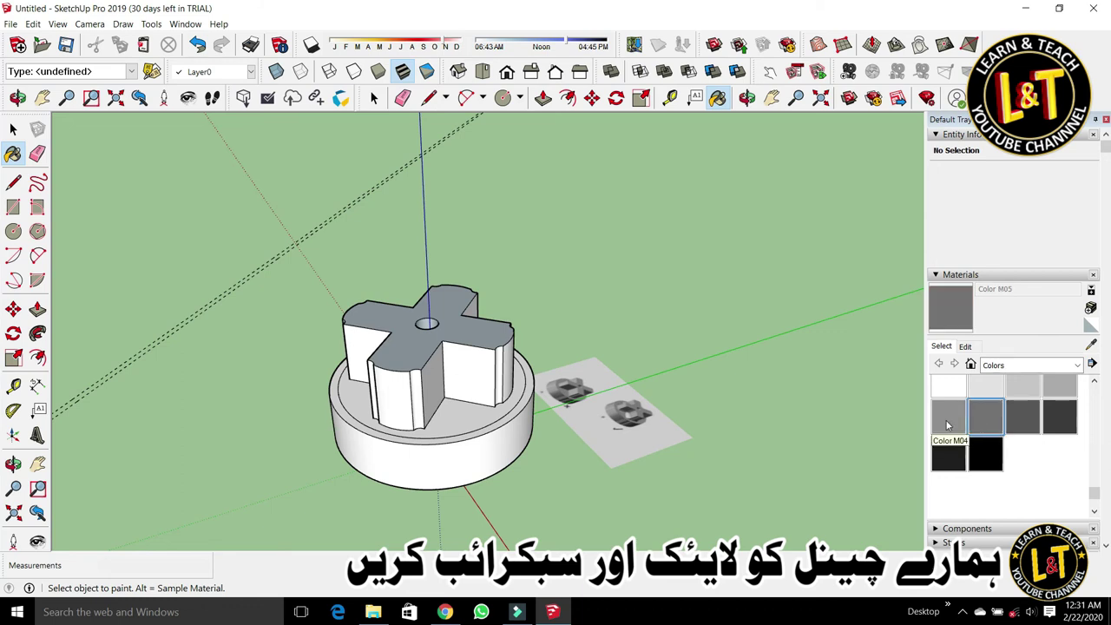
pyautogui.click(486, 358)
# Step: Select all the connected geometry of the cross and ring and paint the whole part with Color M05
pyautogui.press('space')
pyautogui.tripleClick(482, 357)
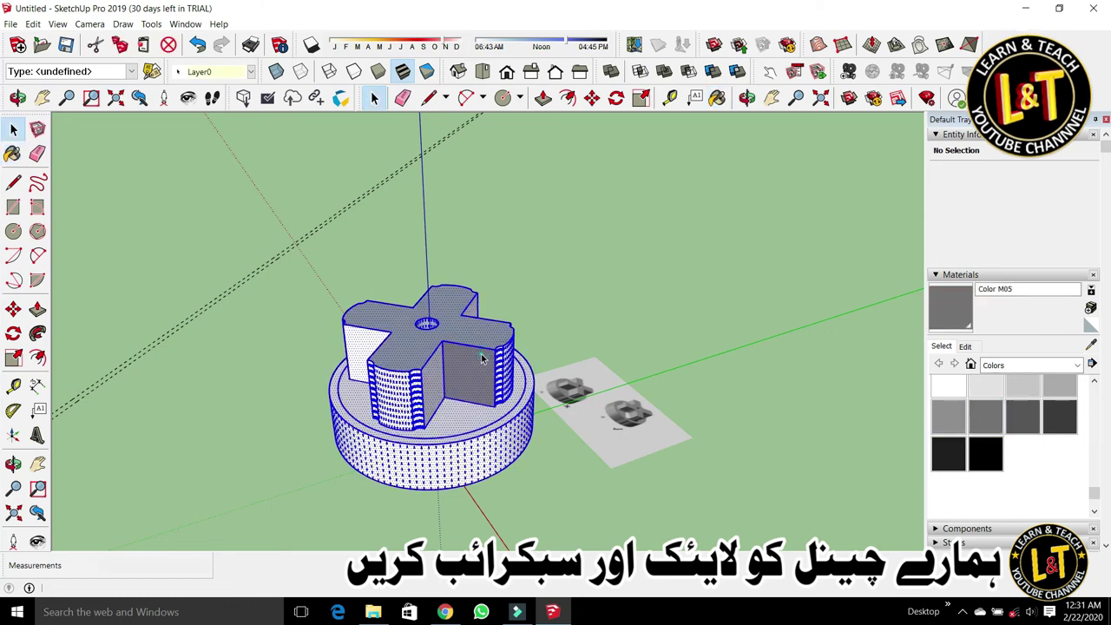
pyautogui.press('b')
pyautogui.click(483, 356)
pyautogui.press('space')
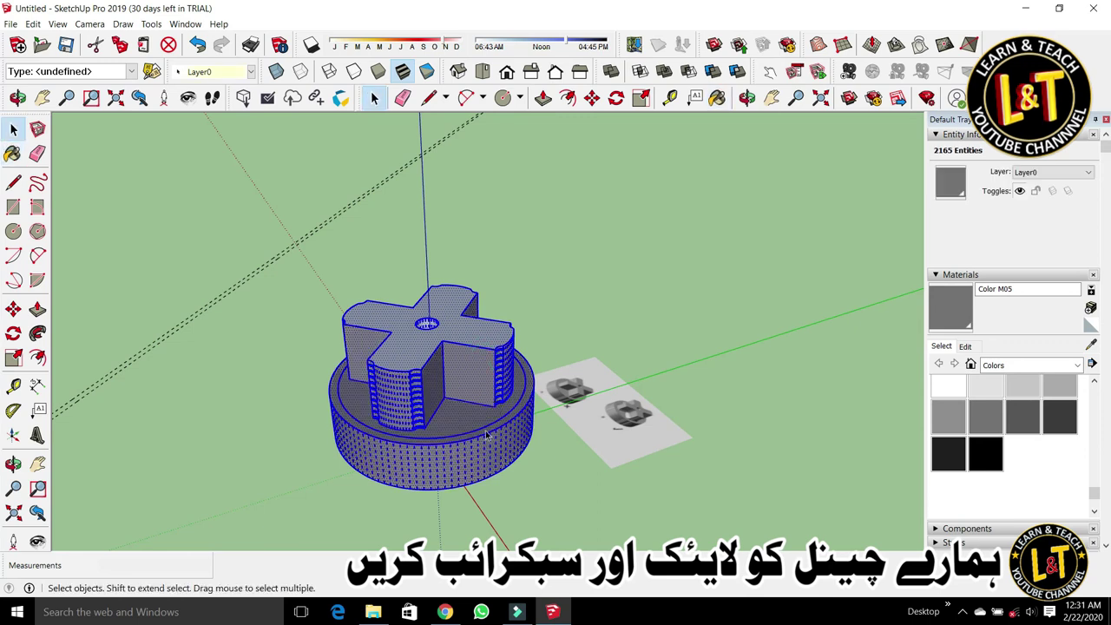
pyautogui.click(523, 512)
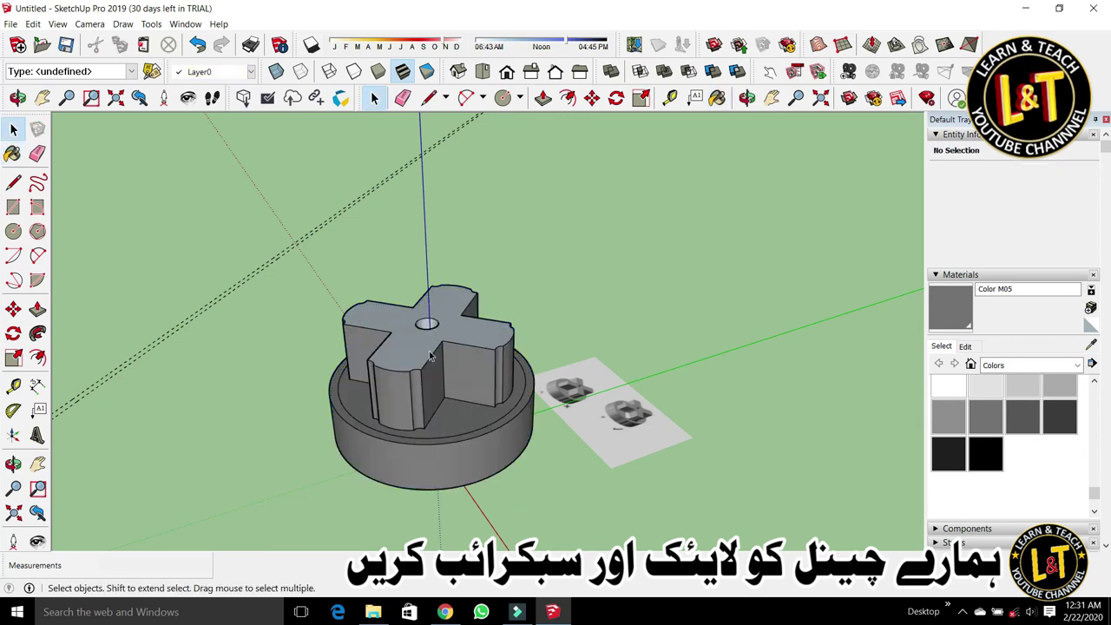
# Step: Erase the dashed guide lines beside the finished part
pyautogui.moveTo(453, 449); pyautogui.dragTo(463, 424, button='middle')
pyautogui.scroll(-2, 462, 425)
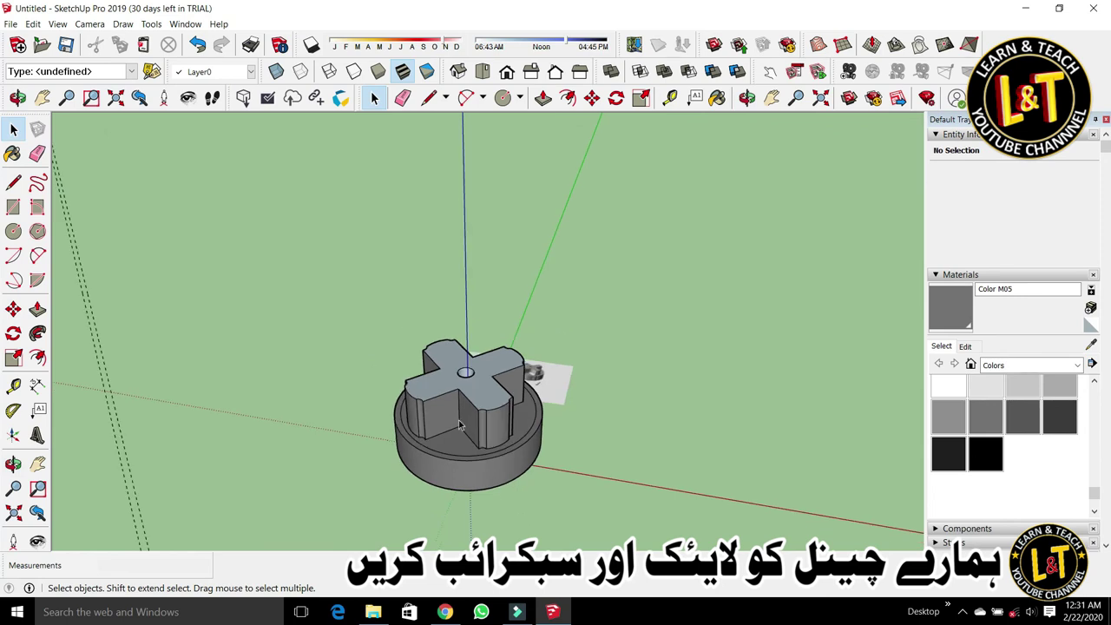
pyautogui.scroll(2, 420, 489)
pyautogui.scroll(2, 555, 278)
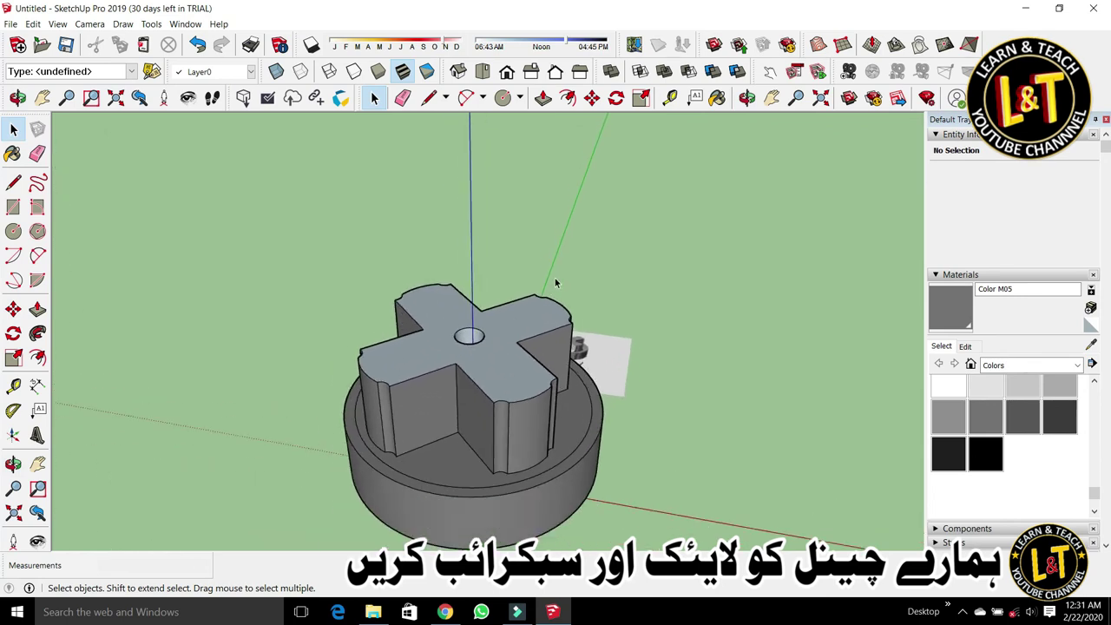
pyautogui.scroll(-4, 555, 278)
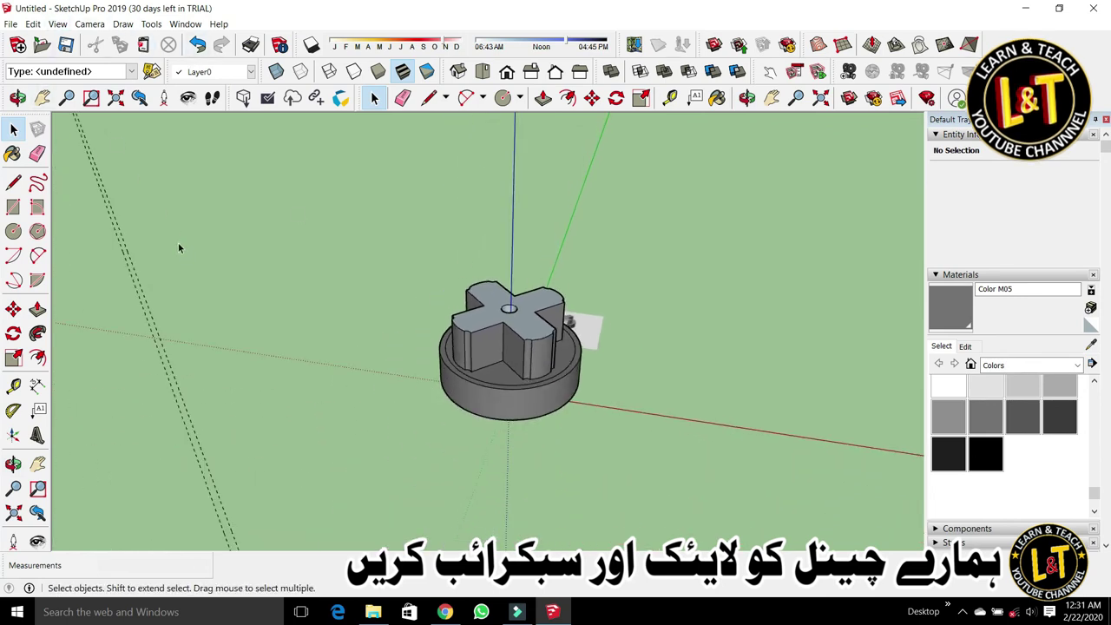
pyautogui.press('e')
pyautogui.click(149, 322)
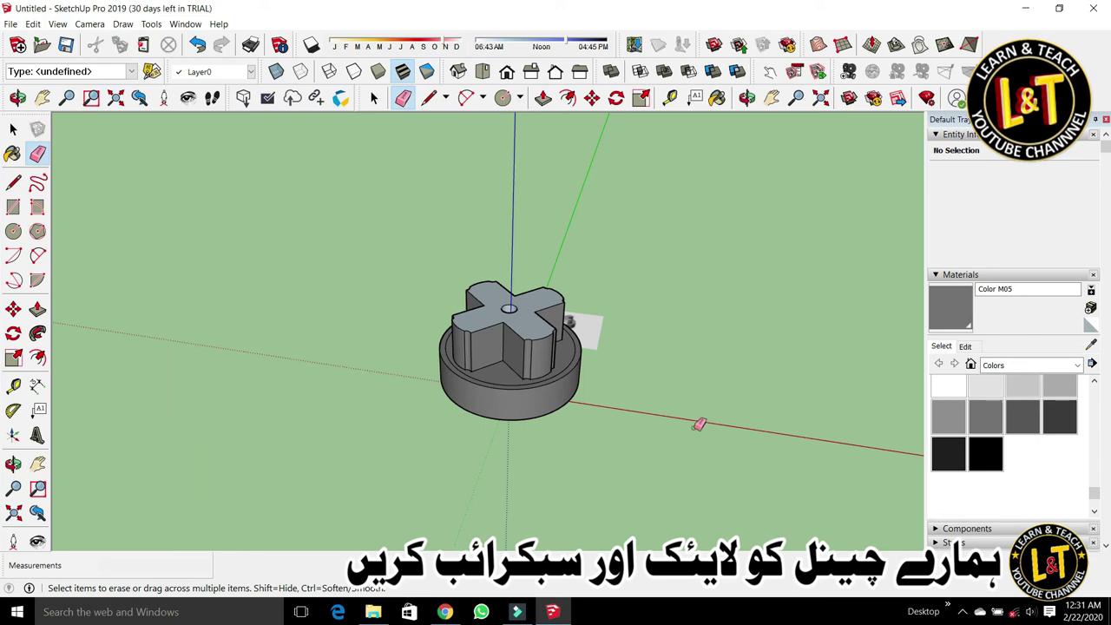
# Step: Move the reference image about 9' 7" clear of the part and scale it up uniformly by about 1.84
pyautogui.press('space')
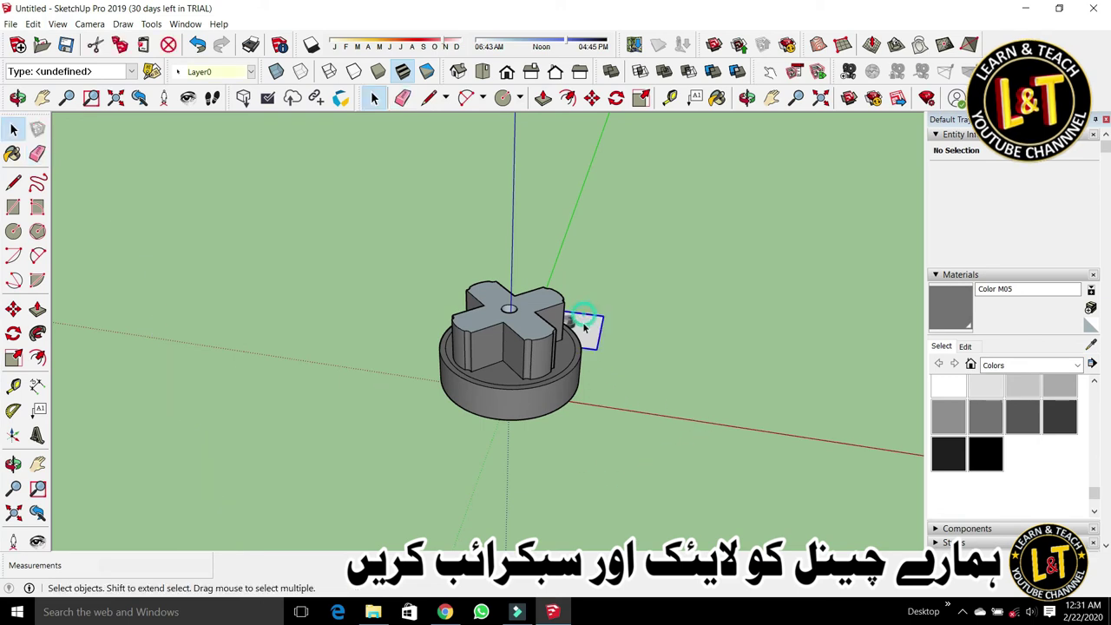
pyautogui.click(583, 322)
pyautogui.press('m')
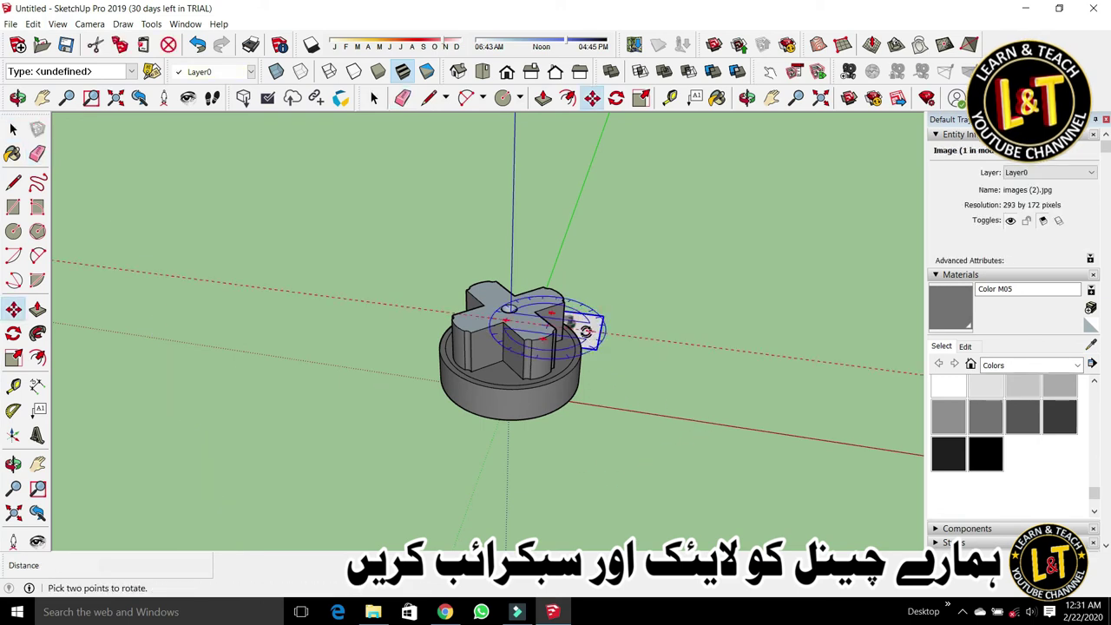
pyautogui.click(591, 337)
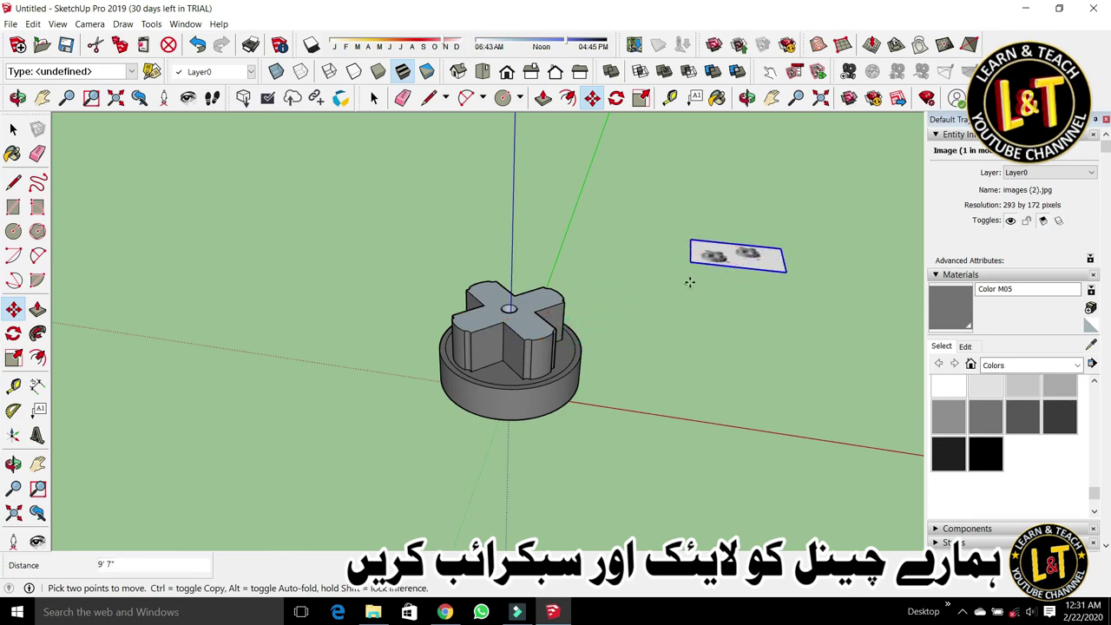
pyautogui.press('space')
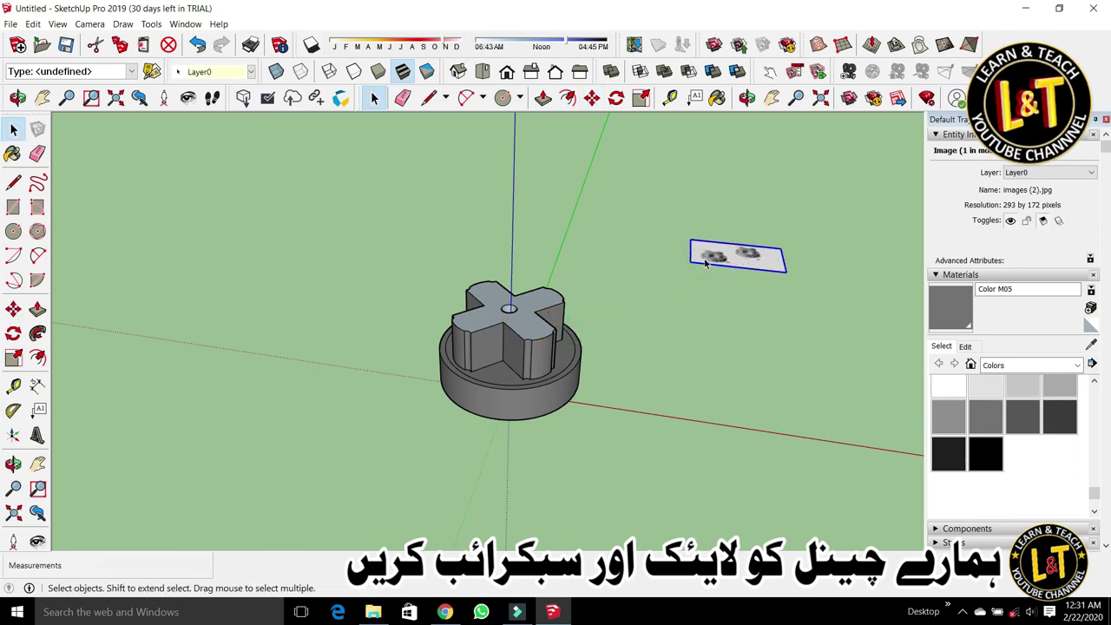
pyautogui.press('s')
pyautogui.moveTo(690, 261); pyautogui.dragTo(607, 322)
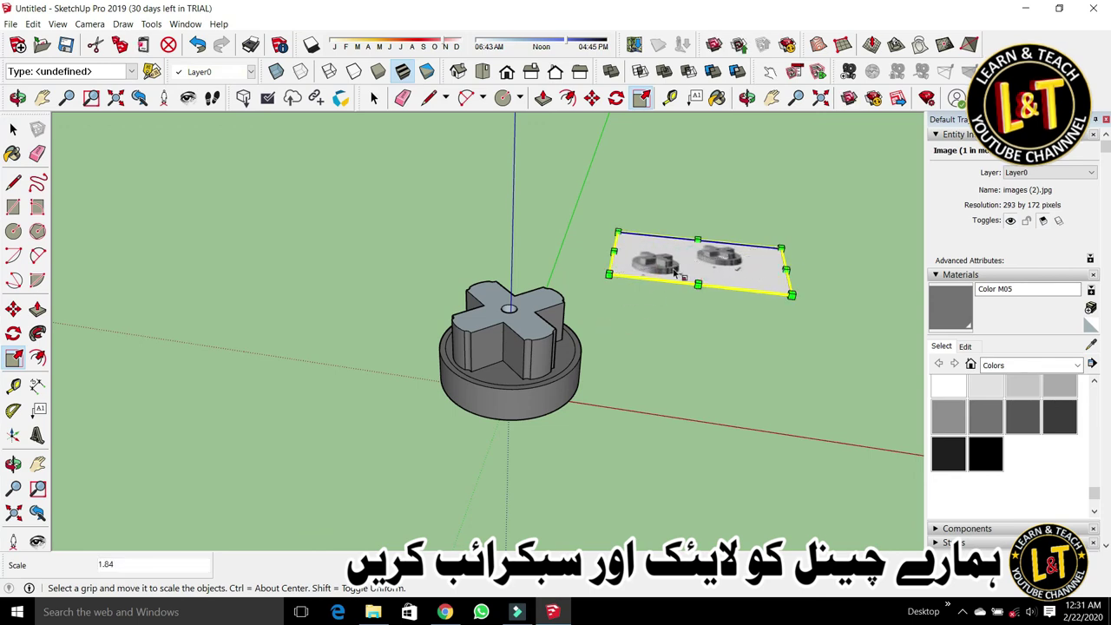
# Step: Select all the connected geometry of the cross and ring and make it a group
pyautogui.click(484, 74)
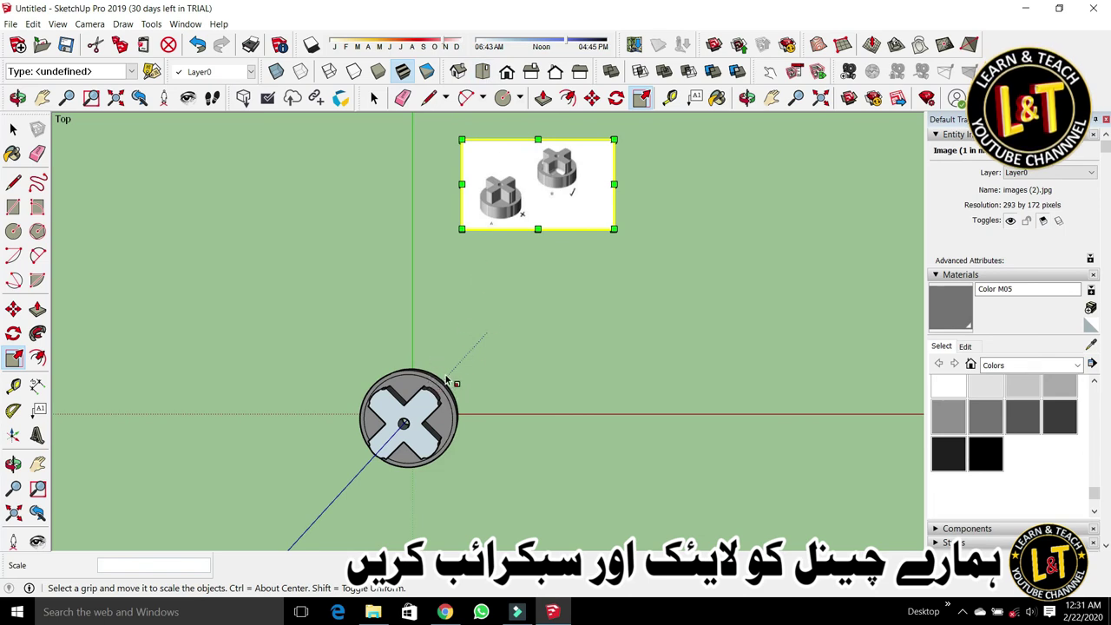
pyautogui.press('space')
pyautogui.scroll(-2, 448, 368)
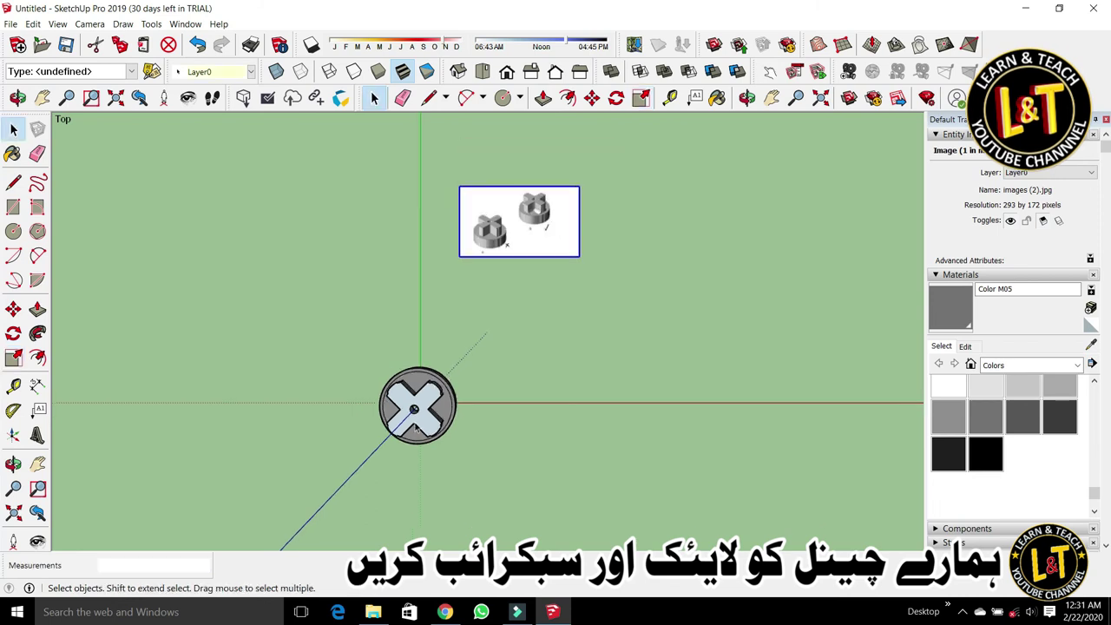
pyautogui.scroll(2, 382, 368)
pyautogui.moveTo(501, 515); pyautogui.dragTo(503, 512)
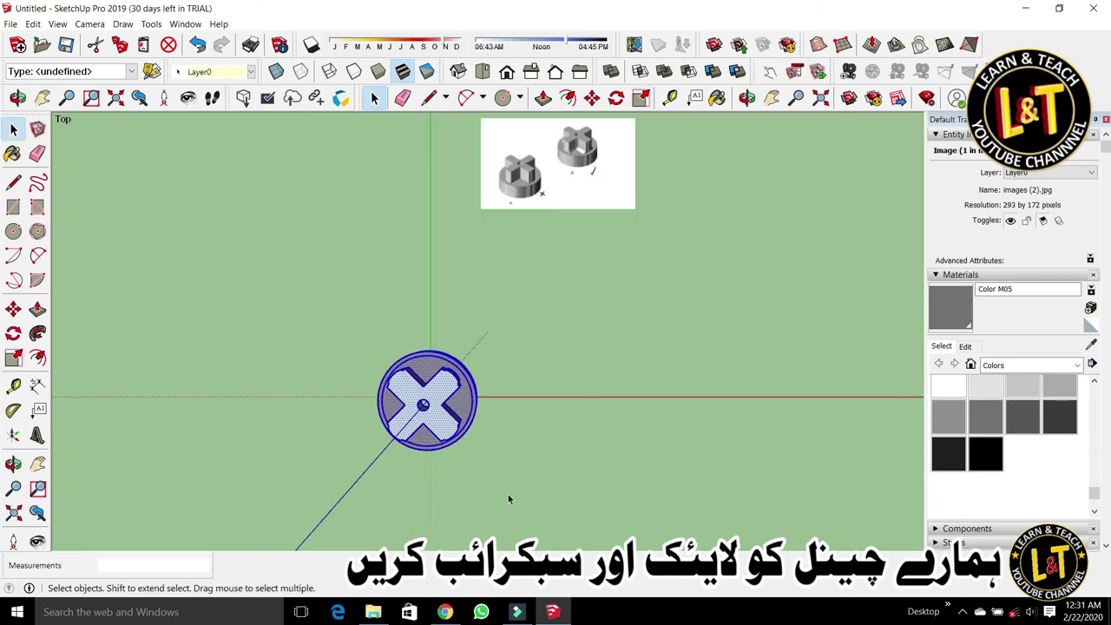
pyautogui.rightClick(423, 429)
pyautogui.click(486, 319)
# Step: Rotate the grouped part with the Move tool so that it tips over onto its side
pyautogui.moveTo(479, 318); pyautogui.dragTo(386, 348, button='middle')
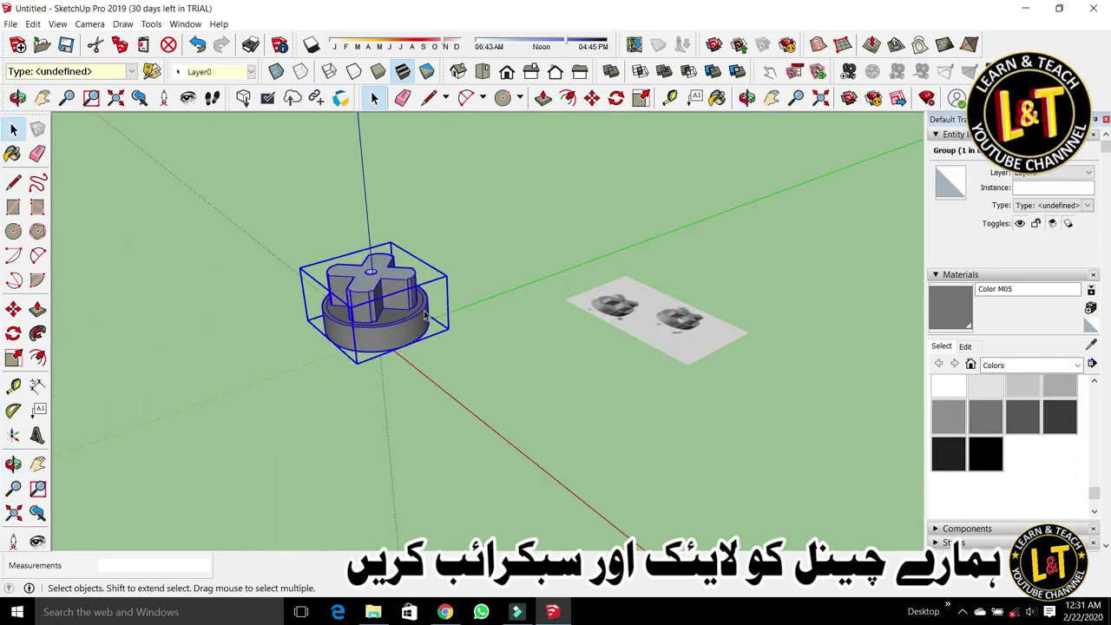
pyautogui.click(587, 121)
pyautogui.click(591, 97)
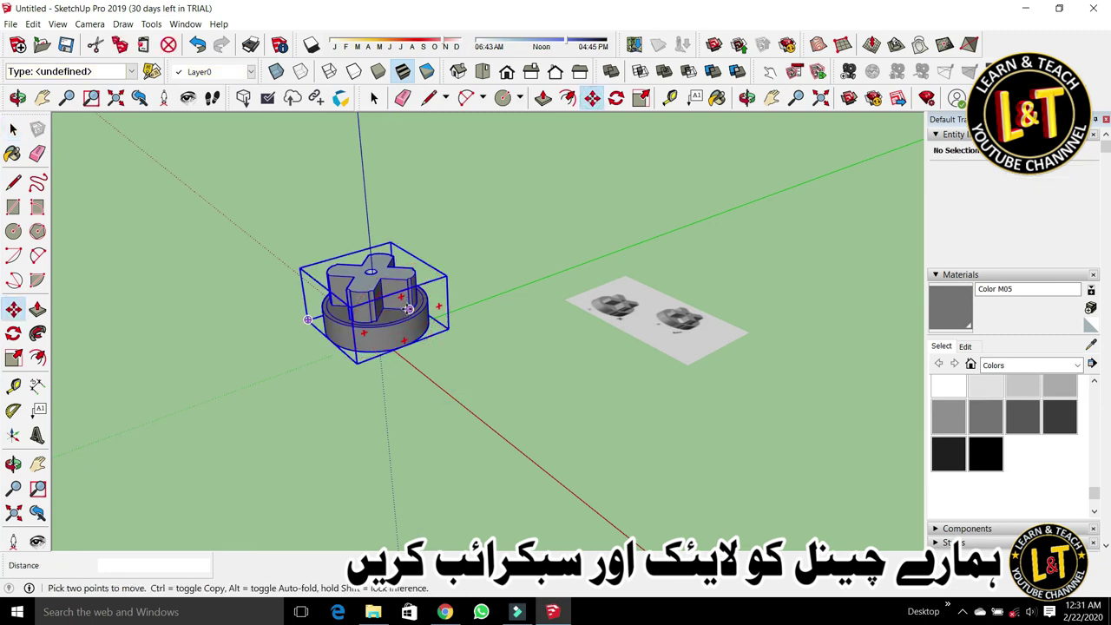
pyautogui.click(439, 308)
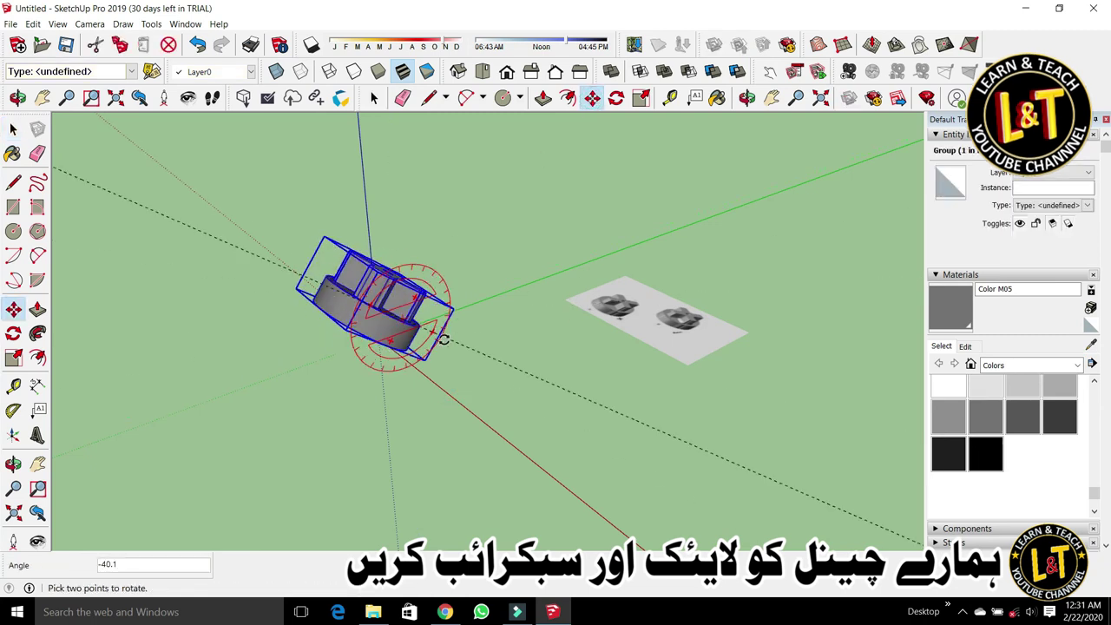
pyautogui.click(409, 395)
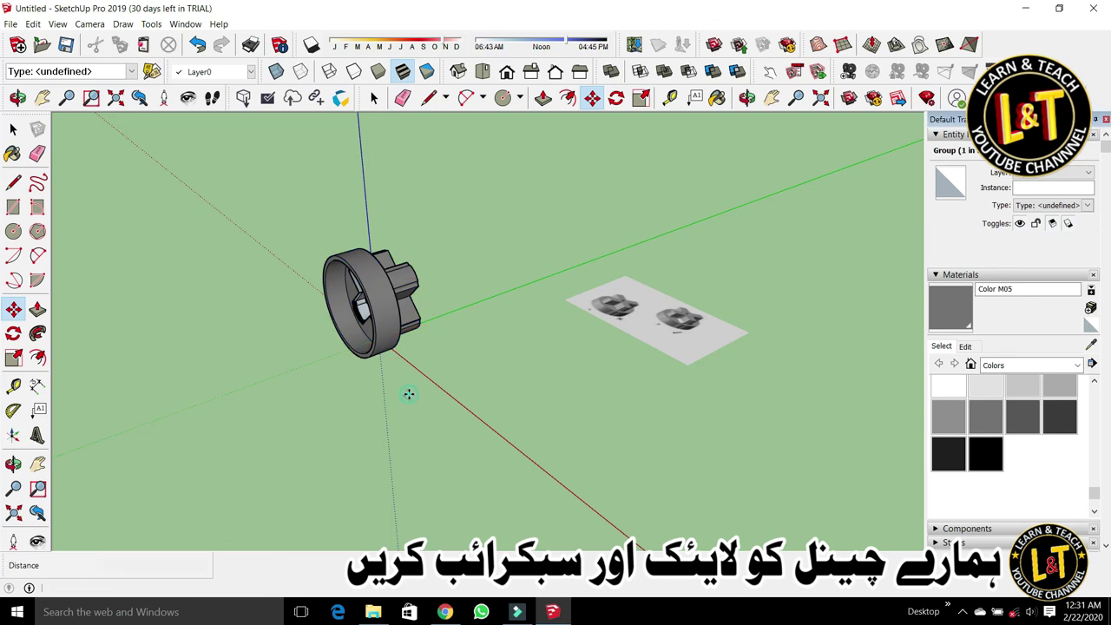
# Step: Tilt the group back partway so that, from the top view, the cross's upper face and the ring's side both show as in the reference image
pyautogui.click(481, 73)
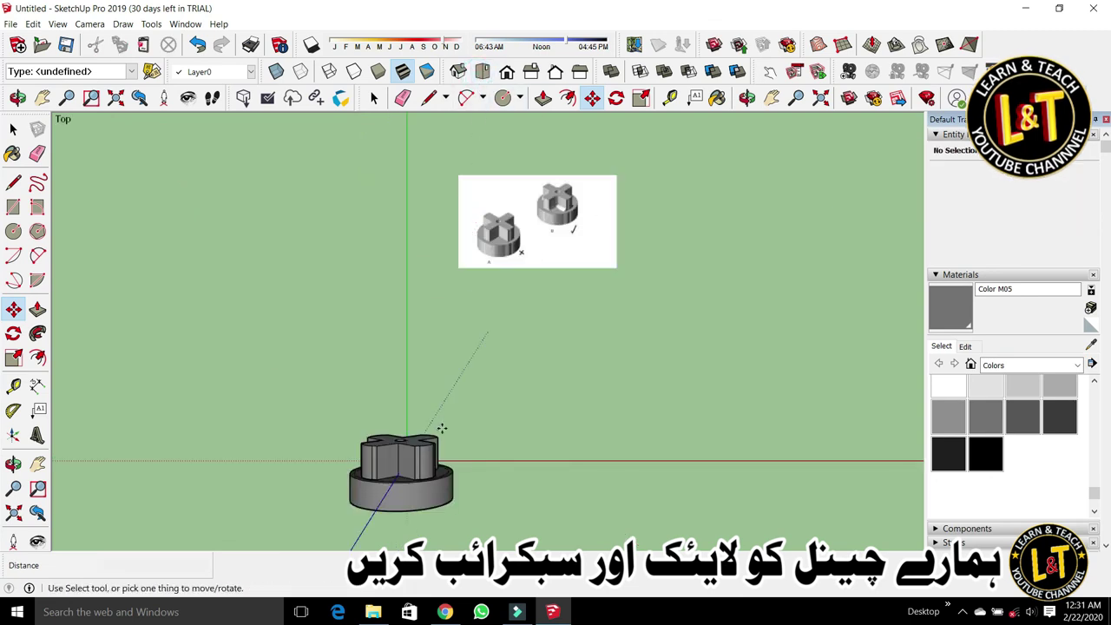
pyautogui.click(441, 481)
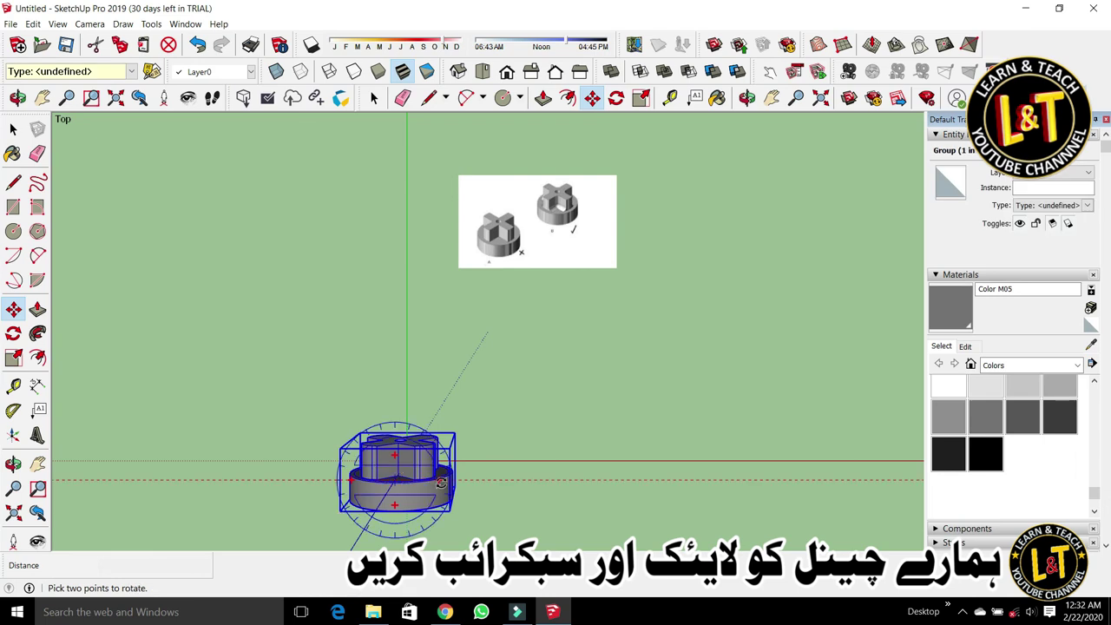
pyautogui.press('Escape')
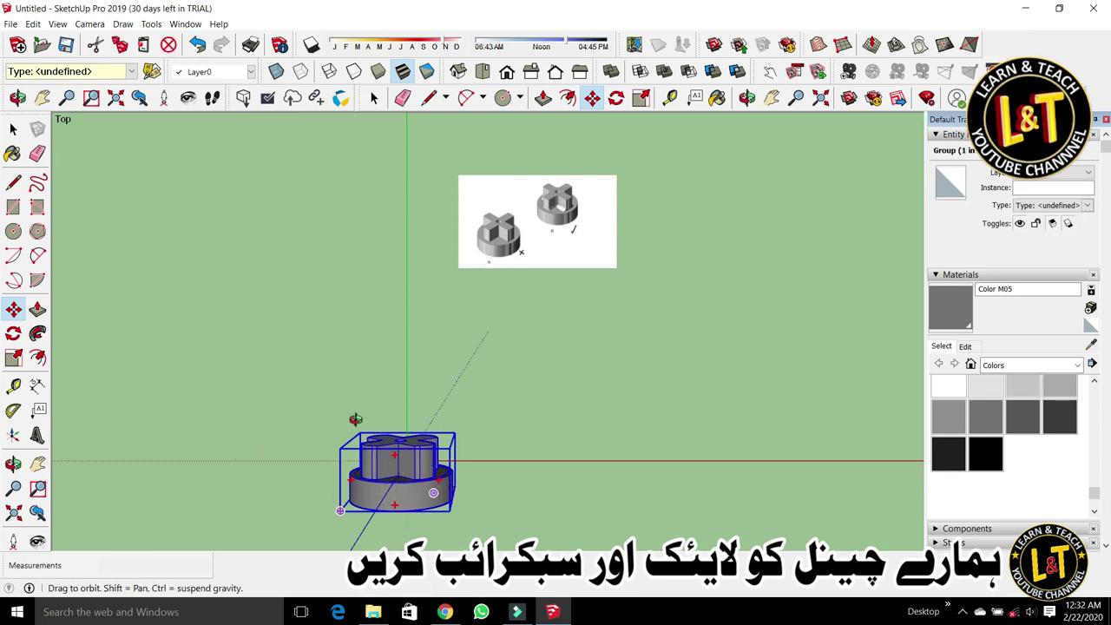
pyautogui.moveTo(355, 419); pyautogui.dragTo(356, 386, button='middle')
pyautogui.press('q')
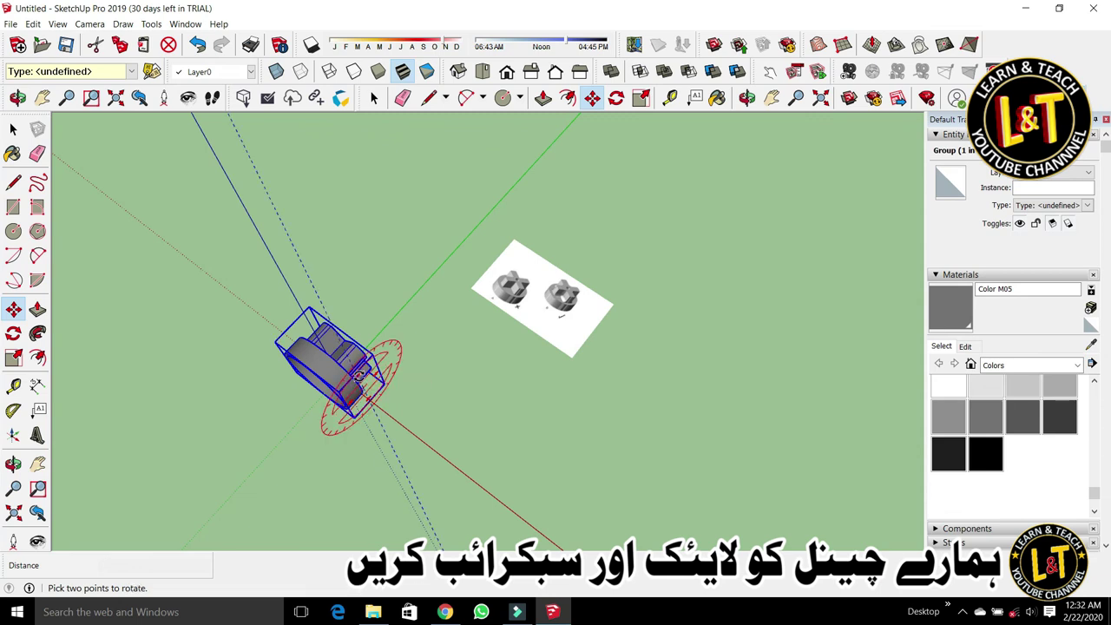
pyautogui.click(358, 376)
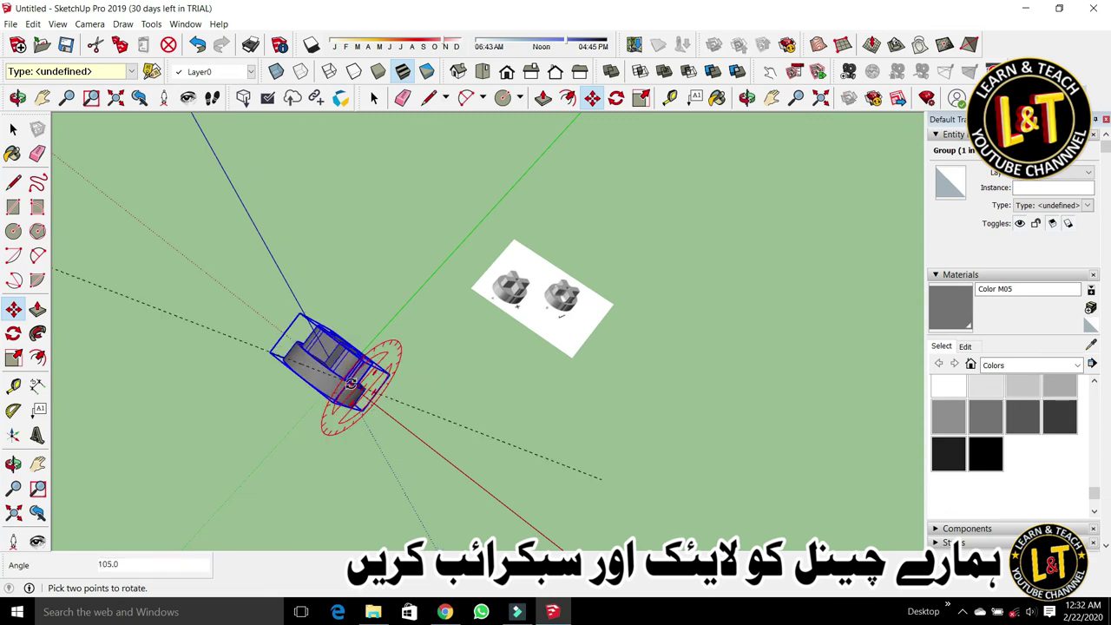
pyautogui.click(347, 388)
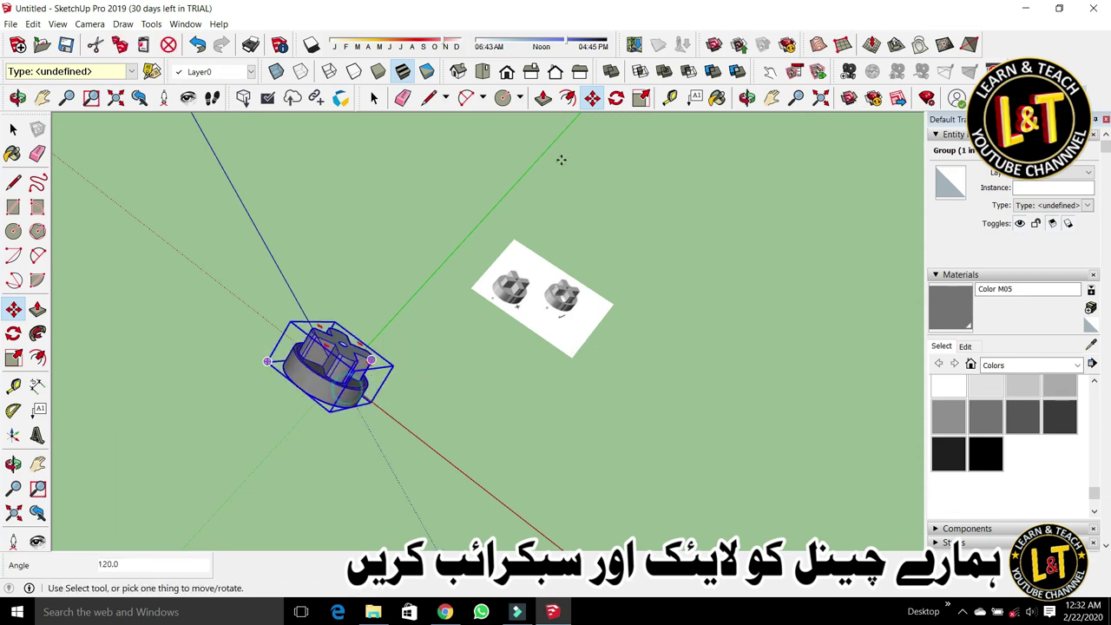
pyautogui.hotkey('ctrl', 't')
pyautogui.click(484, 75)
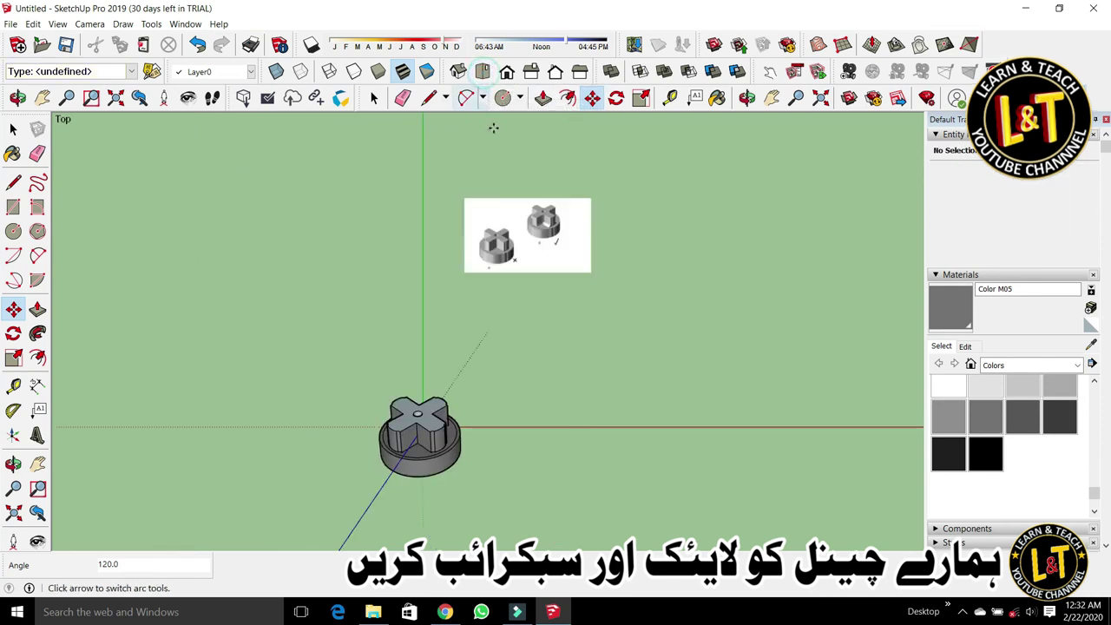
# Step: Move the tilted group about 9' 7/8" so that it stands beside the reference image
pyautogui.press('space')
pyautogui.click(420, 456)
pyautogui.press('m')
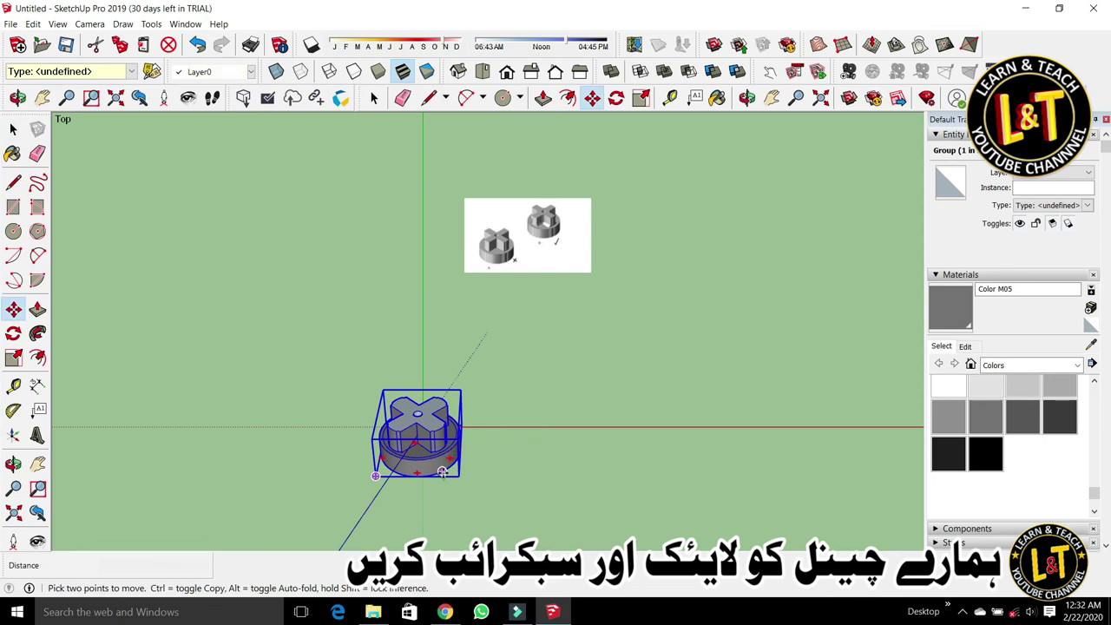
pyautogui.click(442, 471)
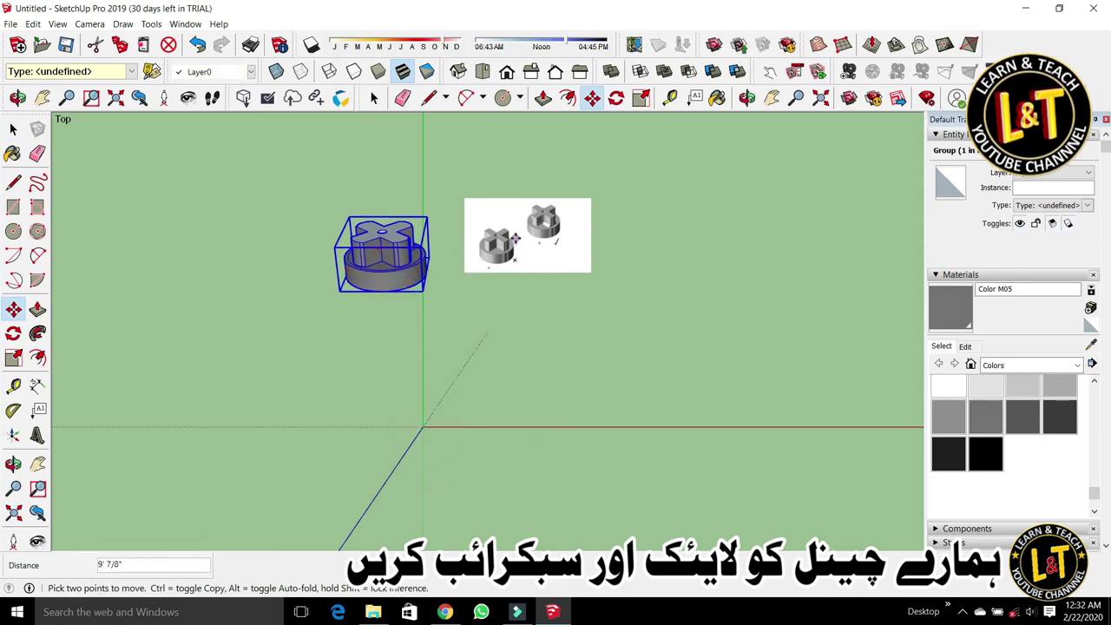
pyautogui.scroll(3, 515, 238)
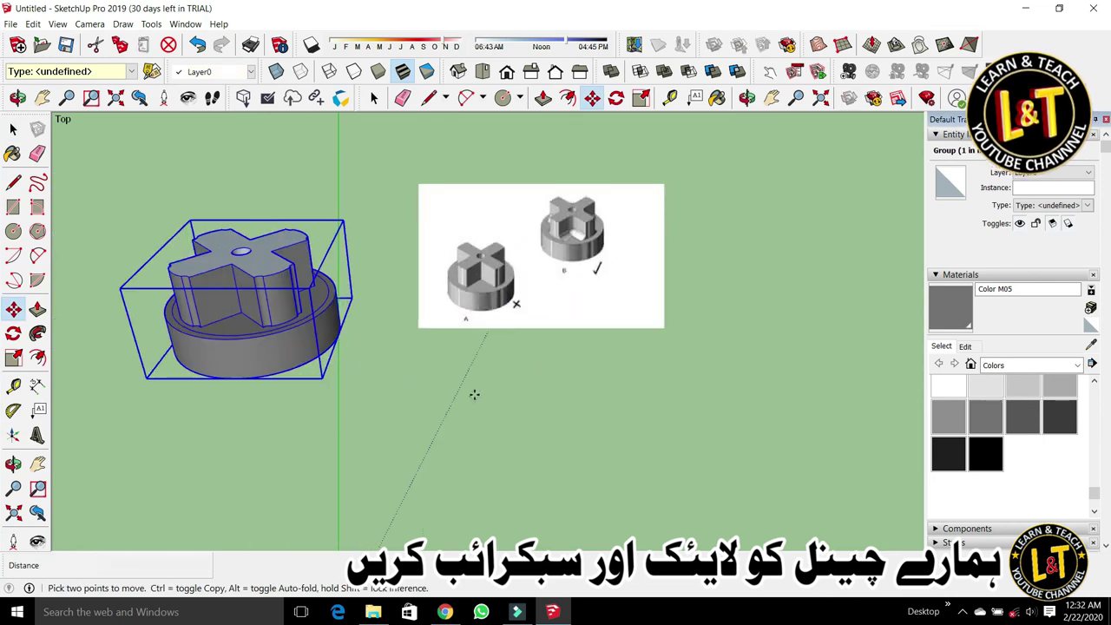
pyautogui.press('space')
pyautogui.click(463, 382)
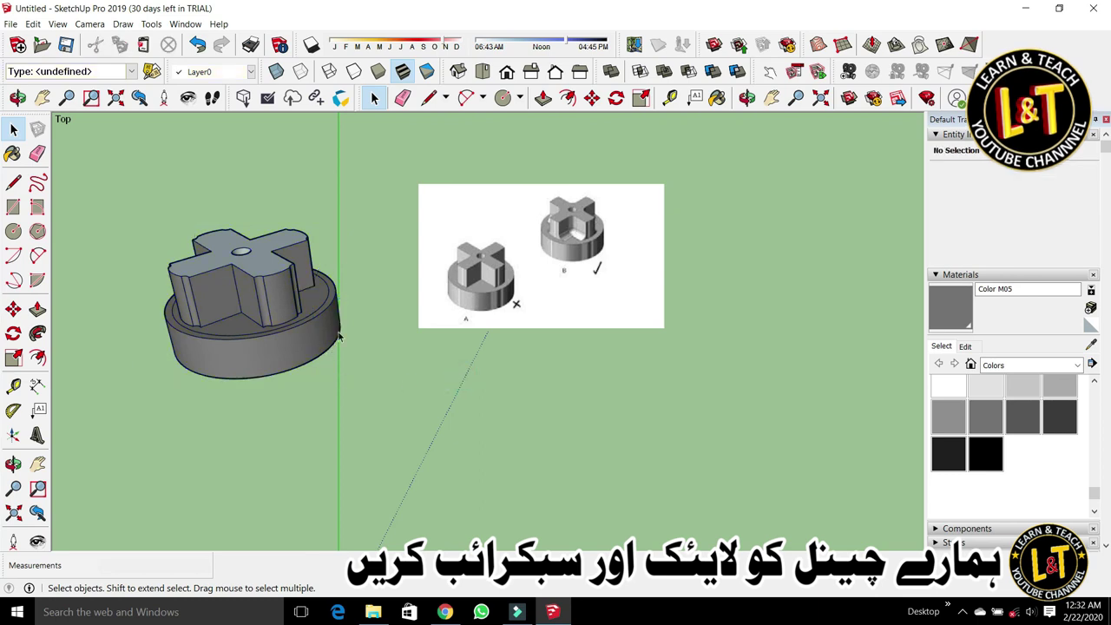
# Step: Switch off the display of edges and profiles in the model's edge style
pyautogui.scroll(-1, 585, 324)
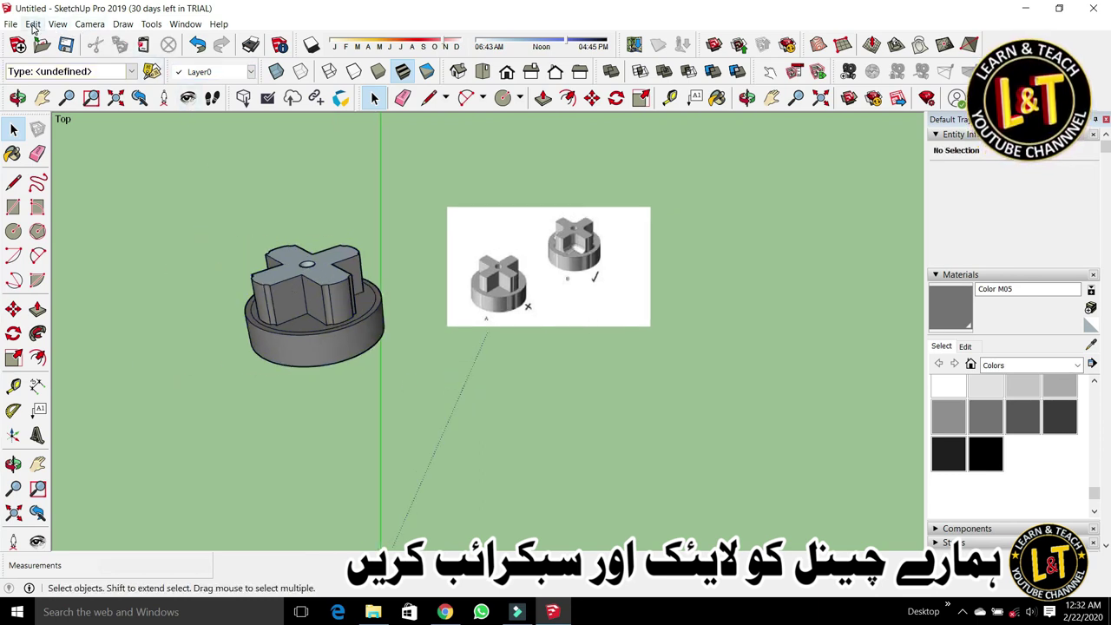
pyautogui.click(57, 23)
pyautogui.click(86, 191)
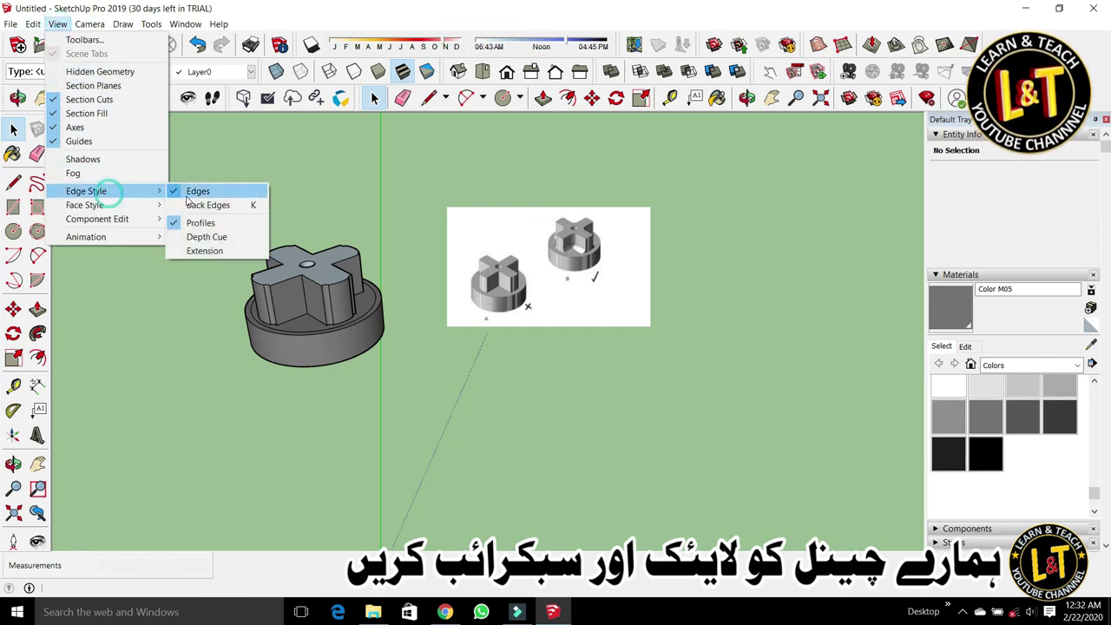
pyautogui.click(190, 194)
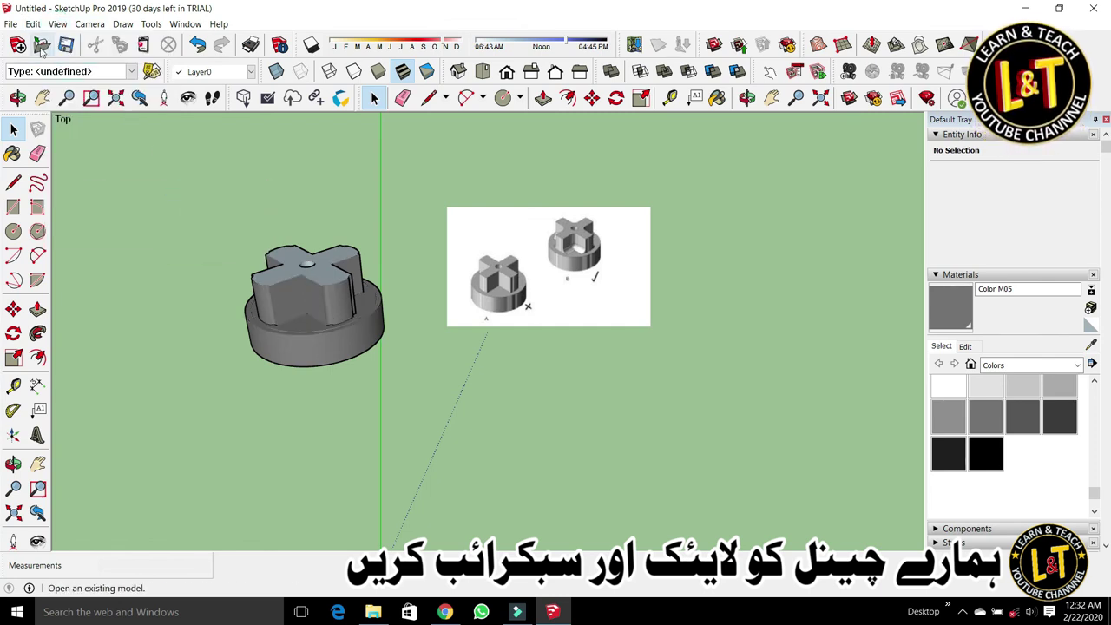
pyautogui.click(58, 24)
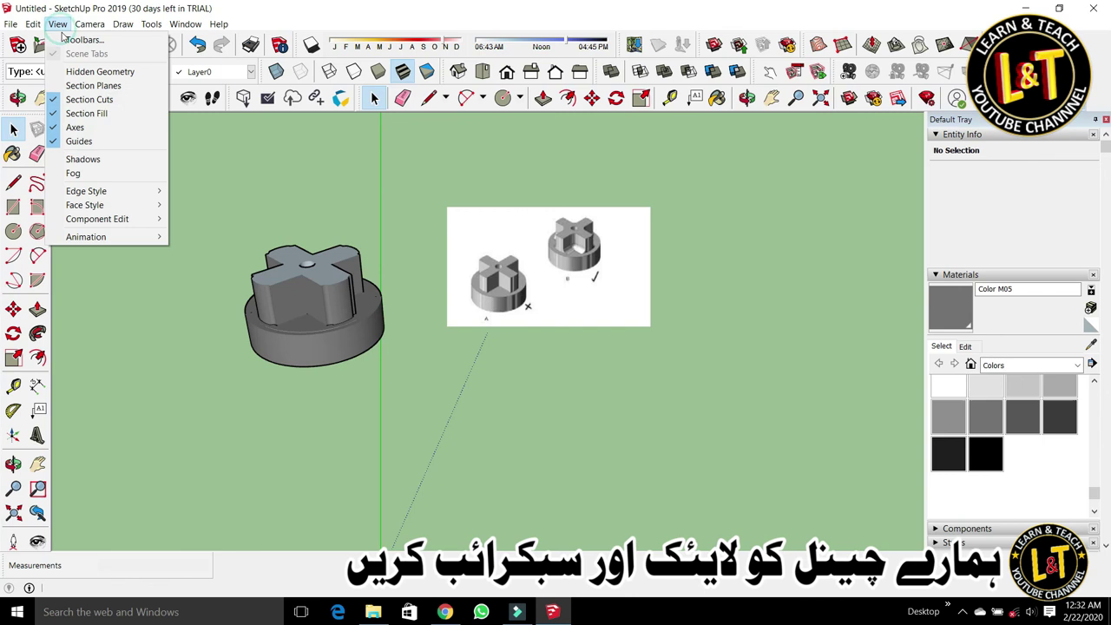
pyautogui.click(103, 191)
pyautogui.click(205, 228)
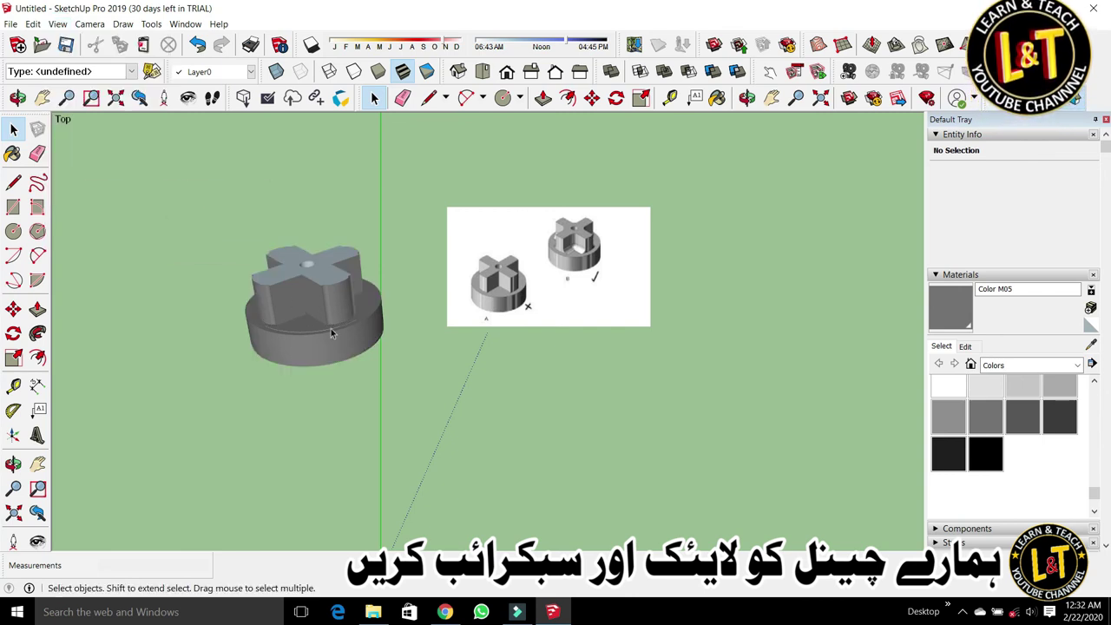
# Step: Turn on shadows and set their date to around midyear and their time to mid-morning
pyautogui.scroll(5, 301, 284)
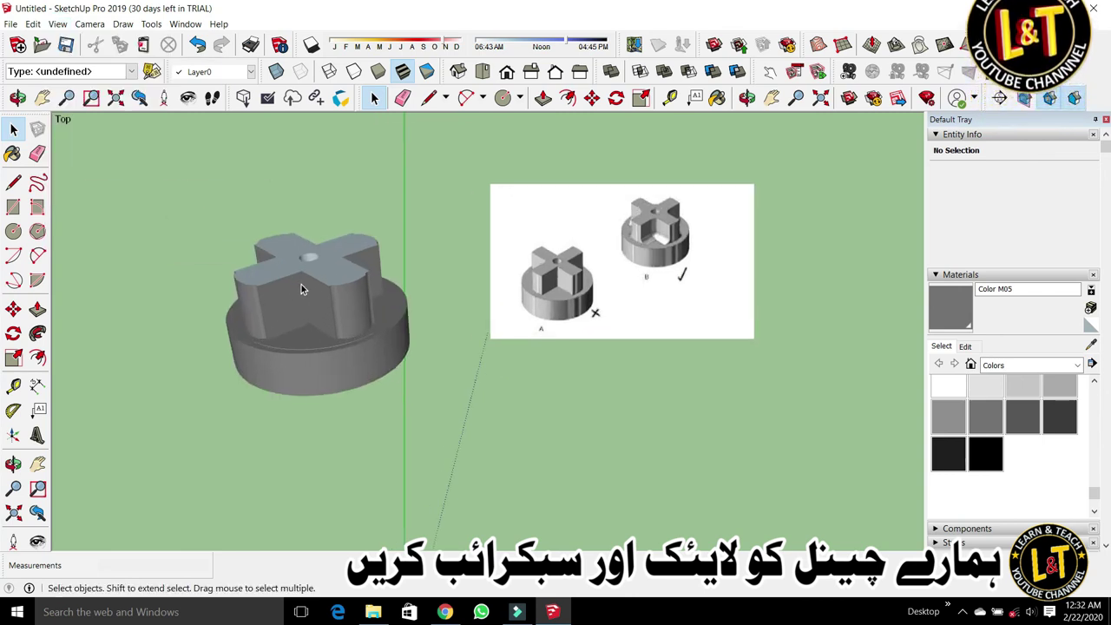
pyautogui.moveTo(299, 275); pyautogui.dragTo(314, 276, button='middle')
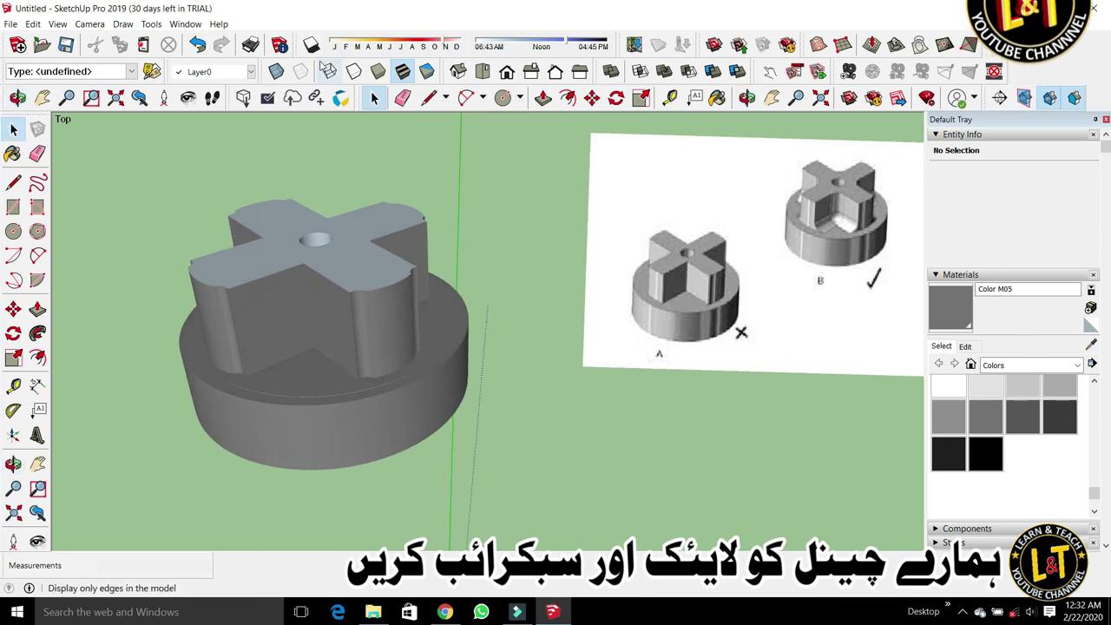
pyautogui.click(312, 45)
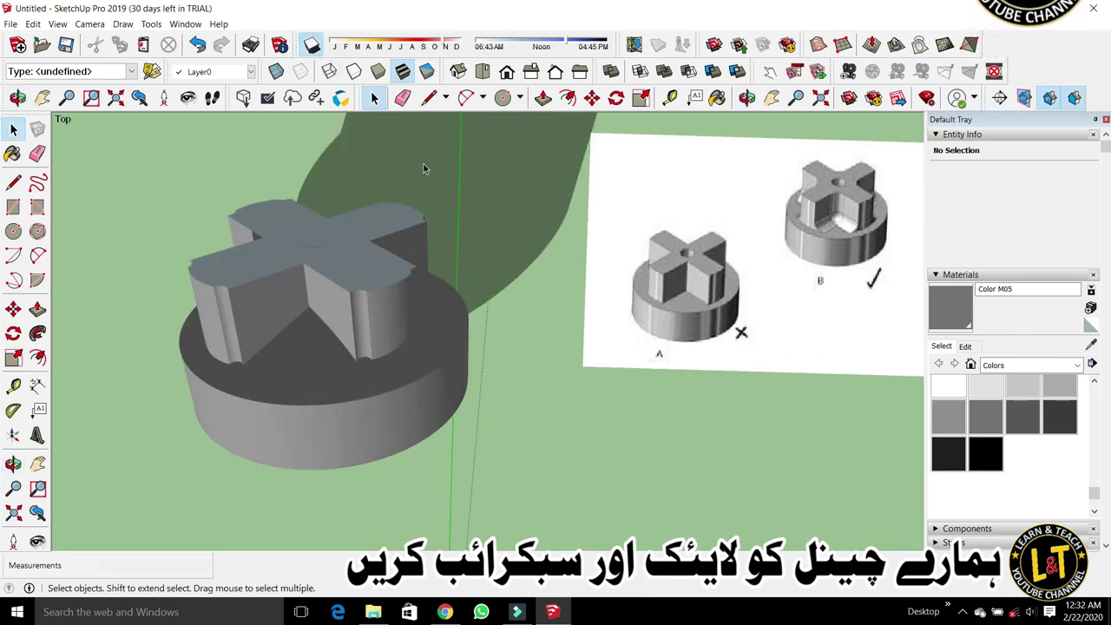
pyautogui.scroll(-1, 393, 164)
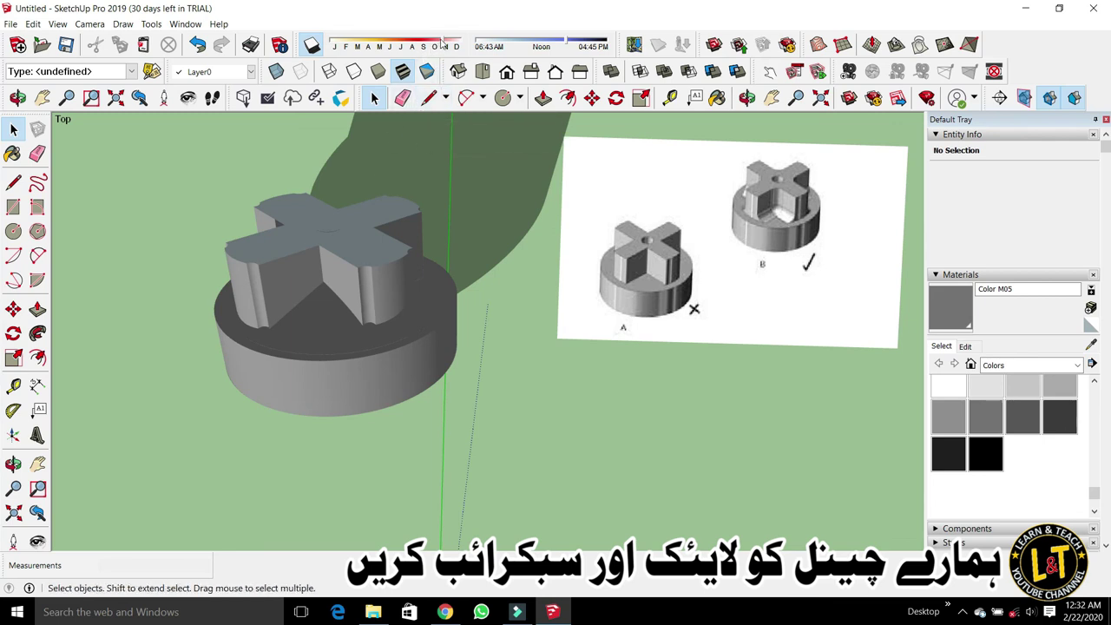
pyautogui.moveTo(444, 41); pyautogui.dragTo(392, 96)
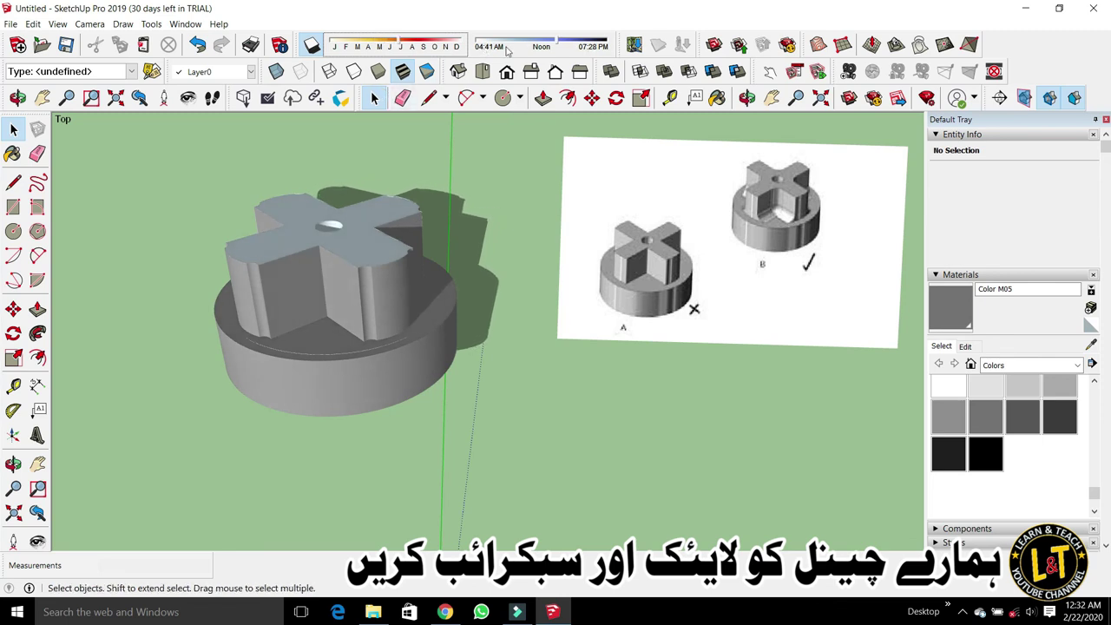
pyautogui.click(541, 46)
pyautogui.moveTo(541, 46); pyautogui.dragTo(521, 56)
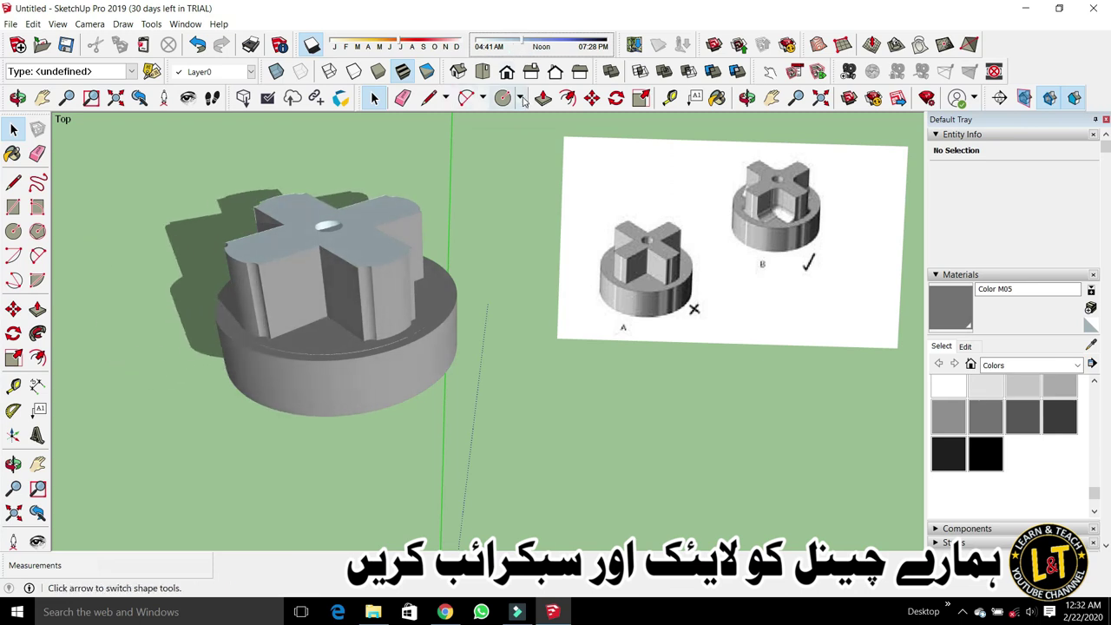